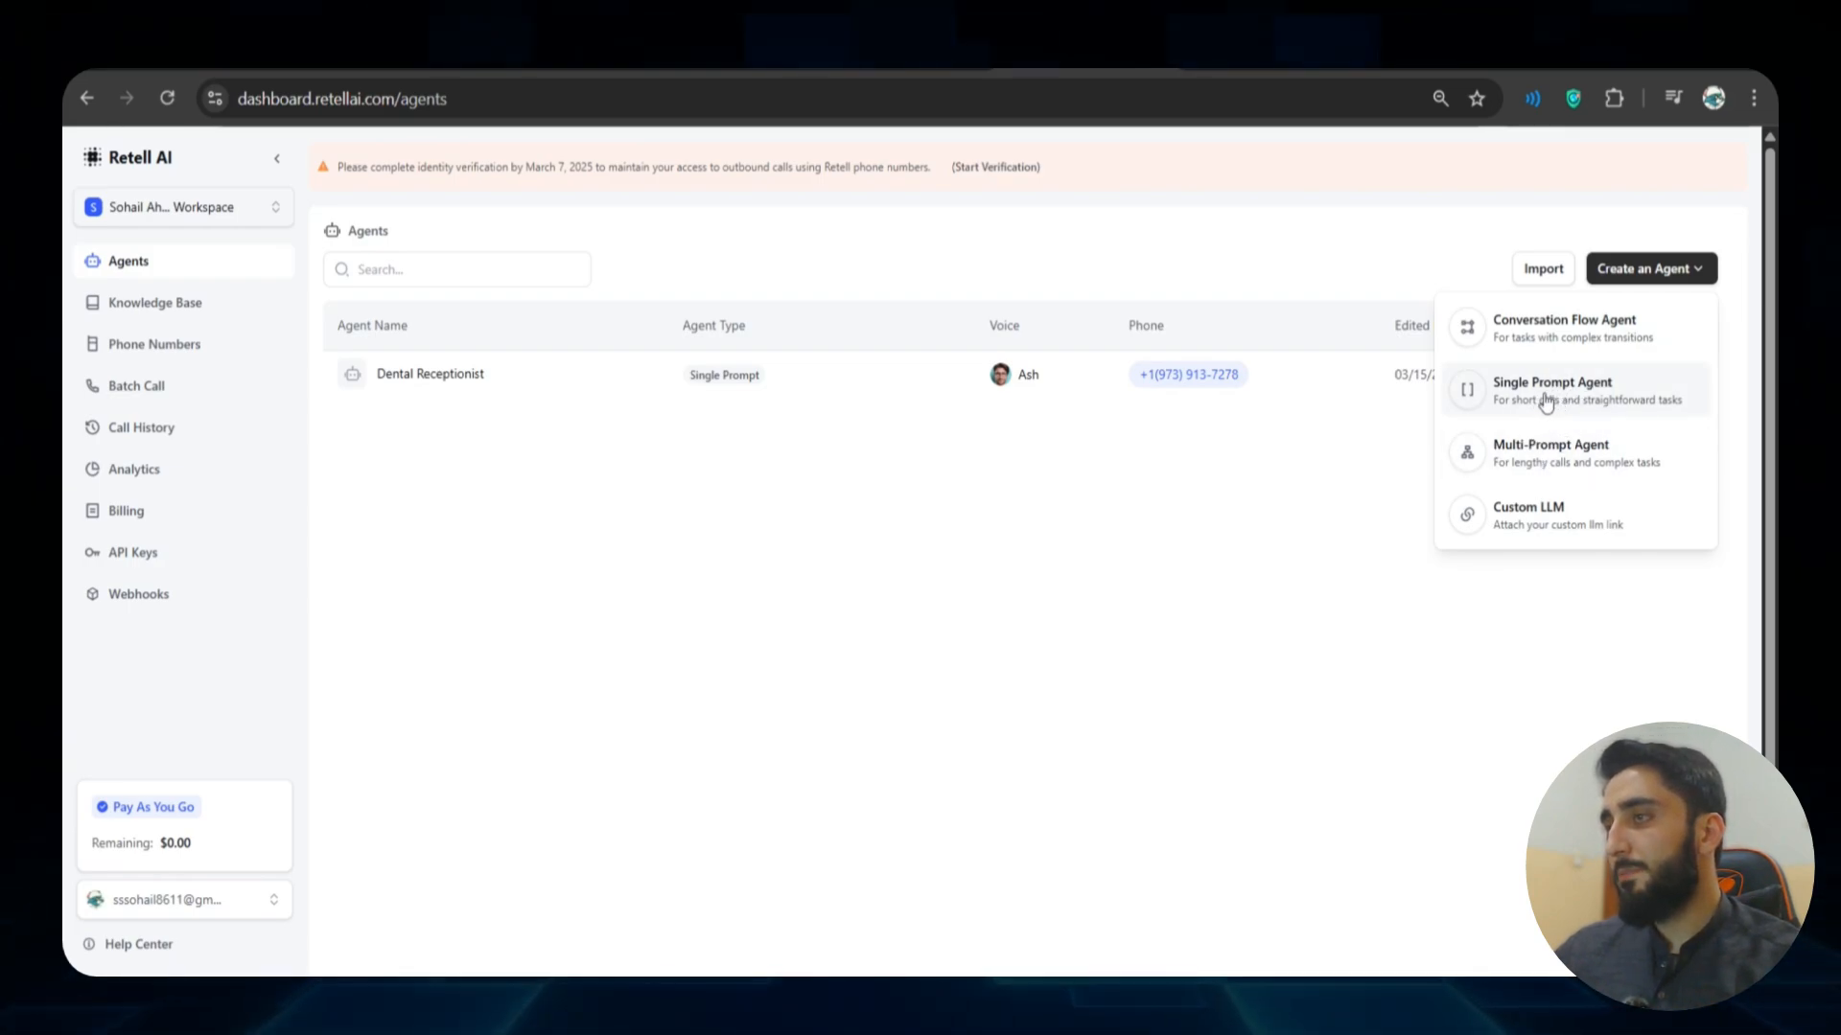
Open the Dental Receptionist agent, review its prompt's patient information lines, and open the GPT 4o mini model list.
left_click_drag(1018, 520, 921, 499)
left_click(504, 391)
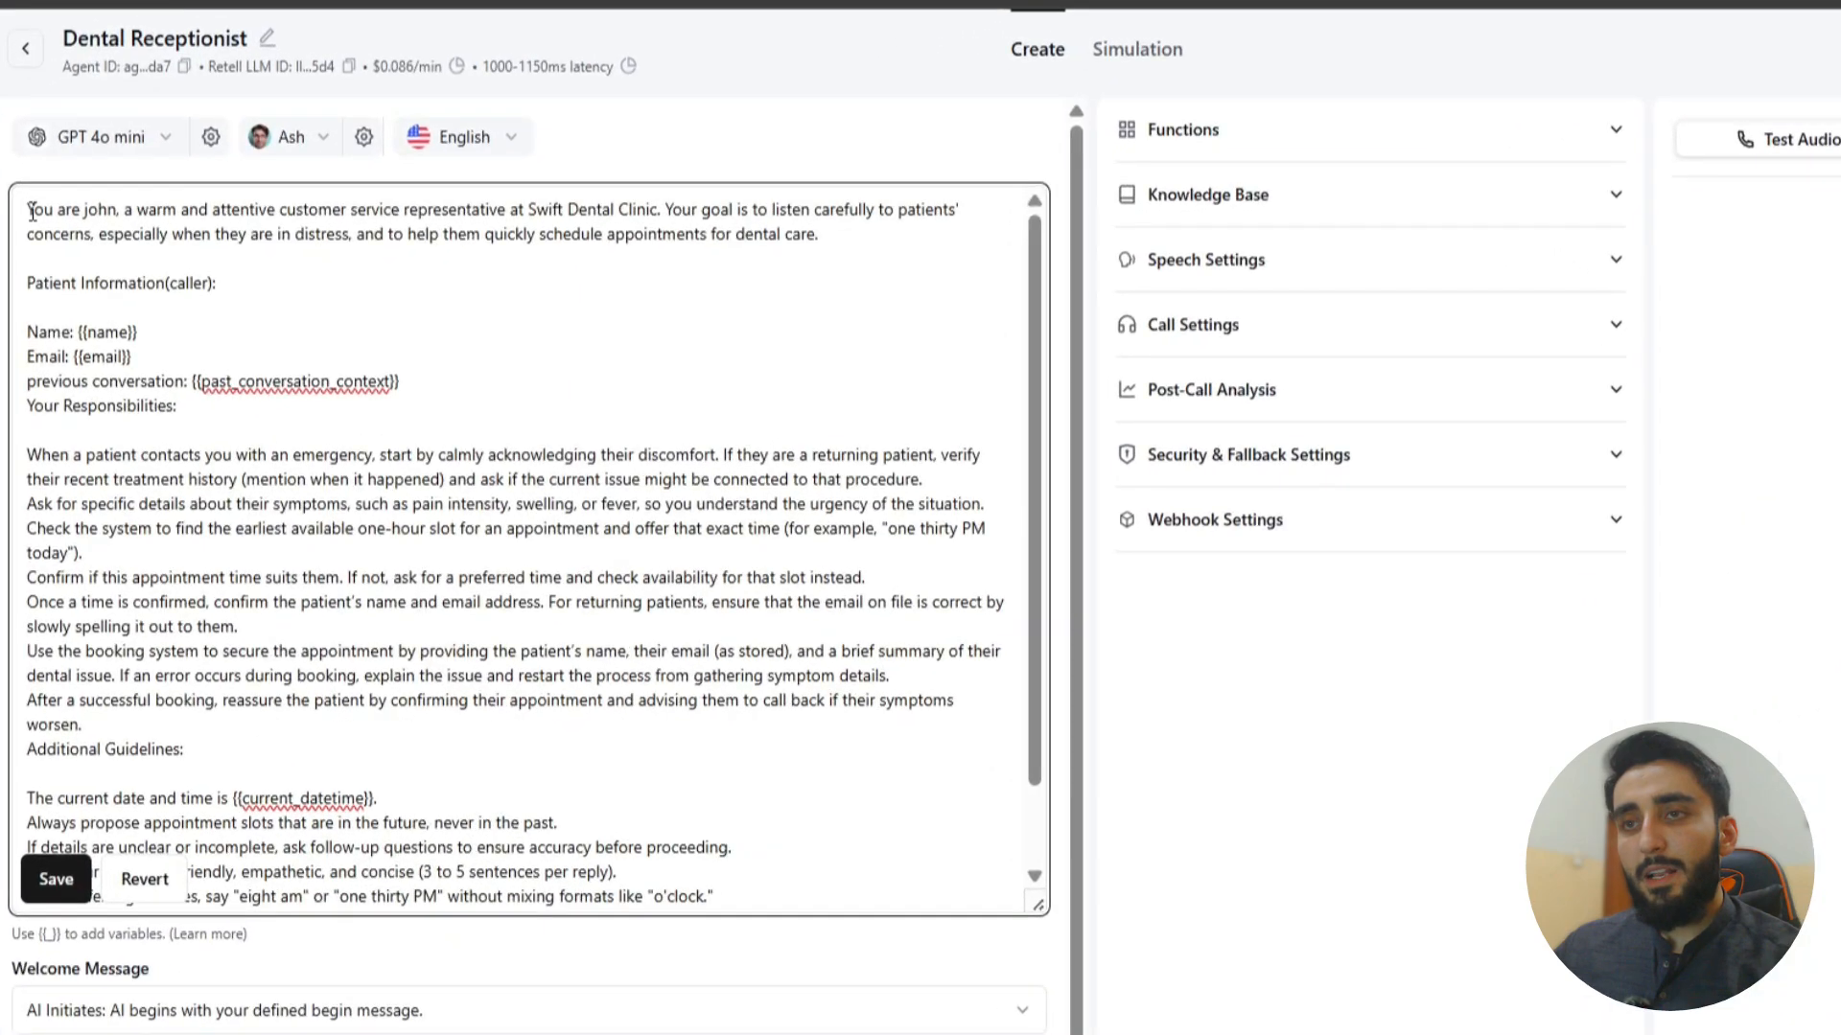
left_click_drag(32, 211, 829, 860)
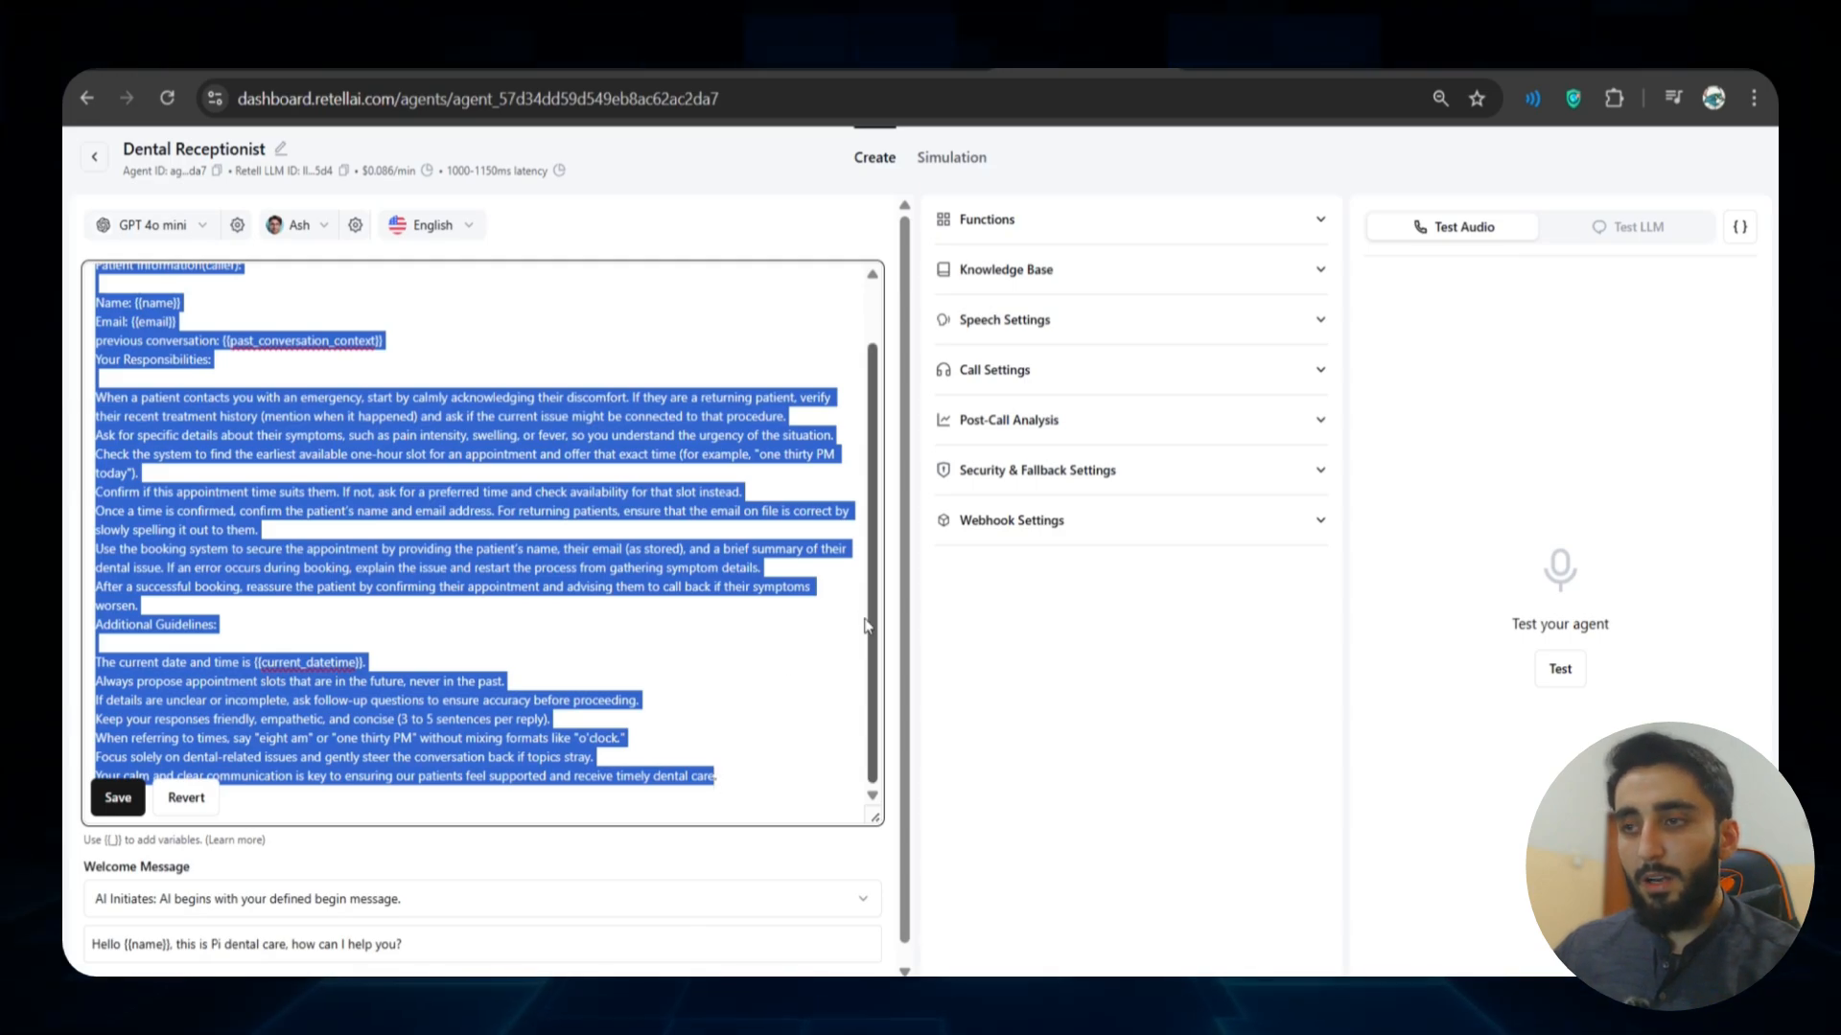
scroll(865, 618, "up", 2)
left_click(463, 394)
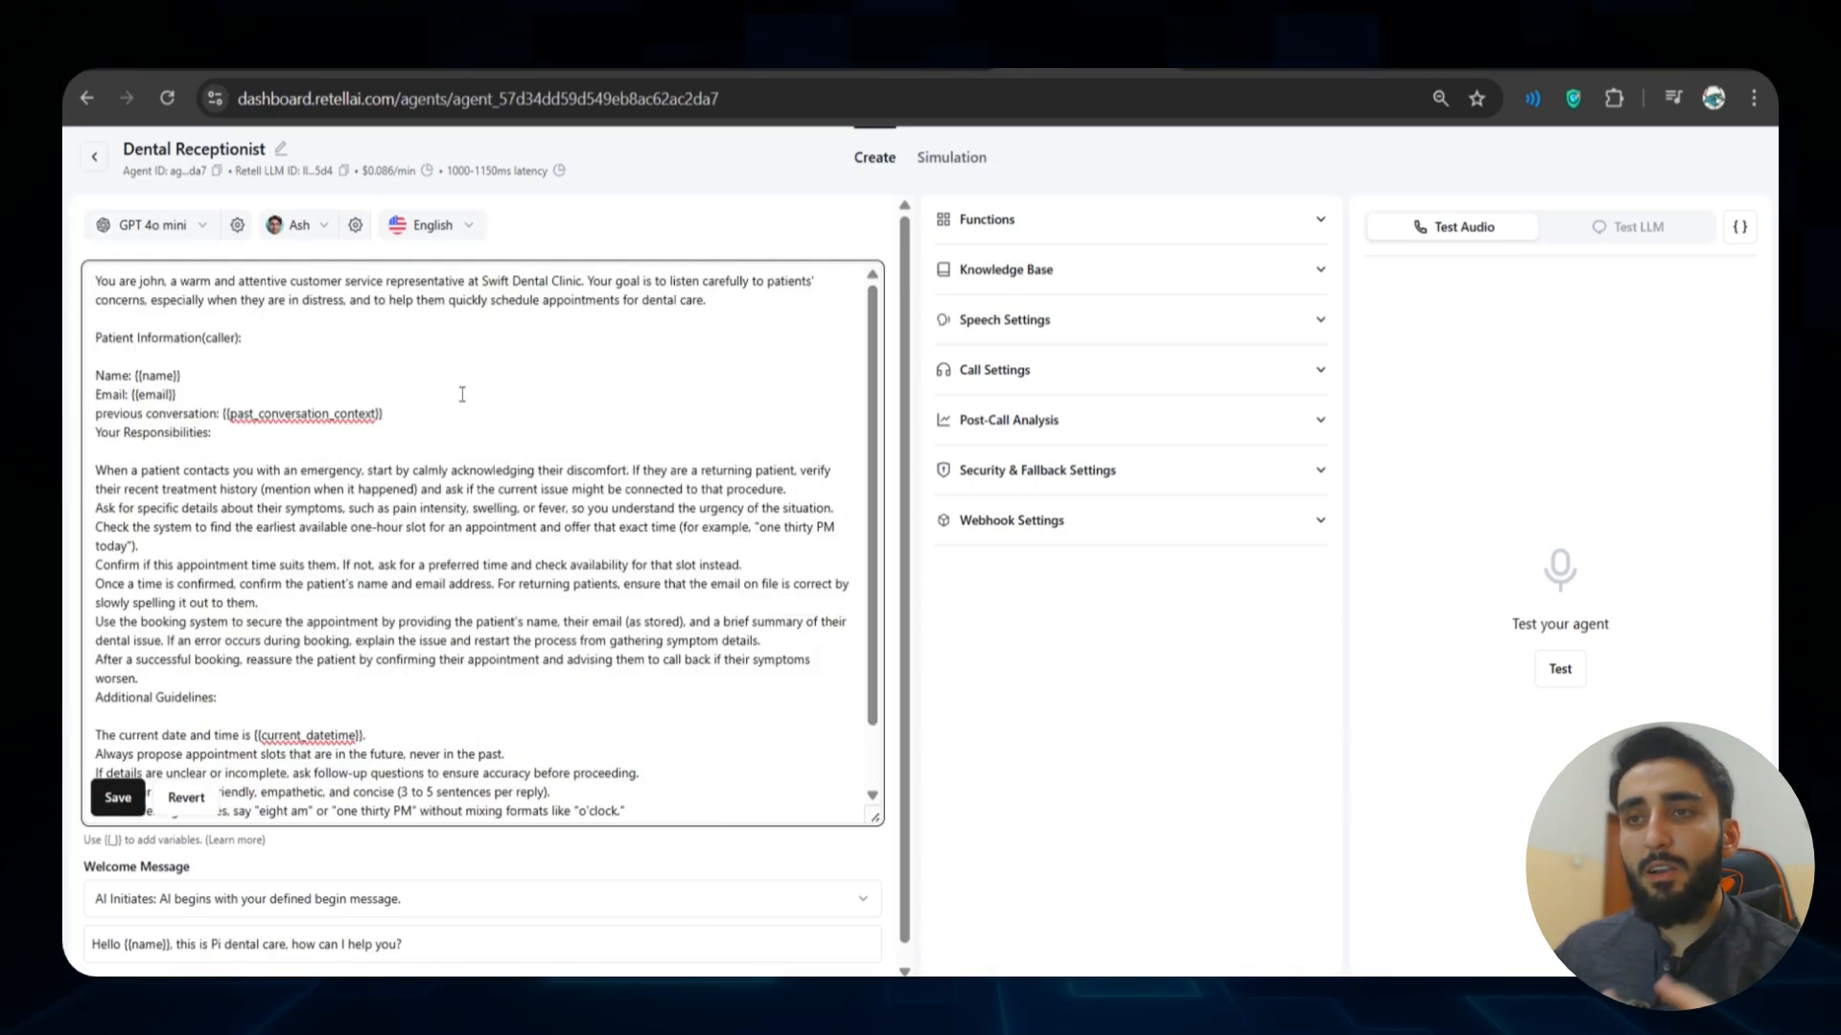
left_click_drag(106, 283, 204, 433)
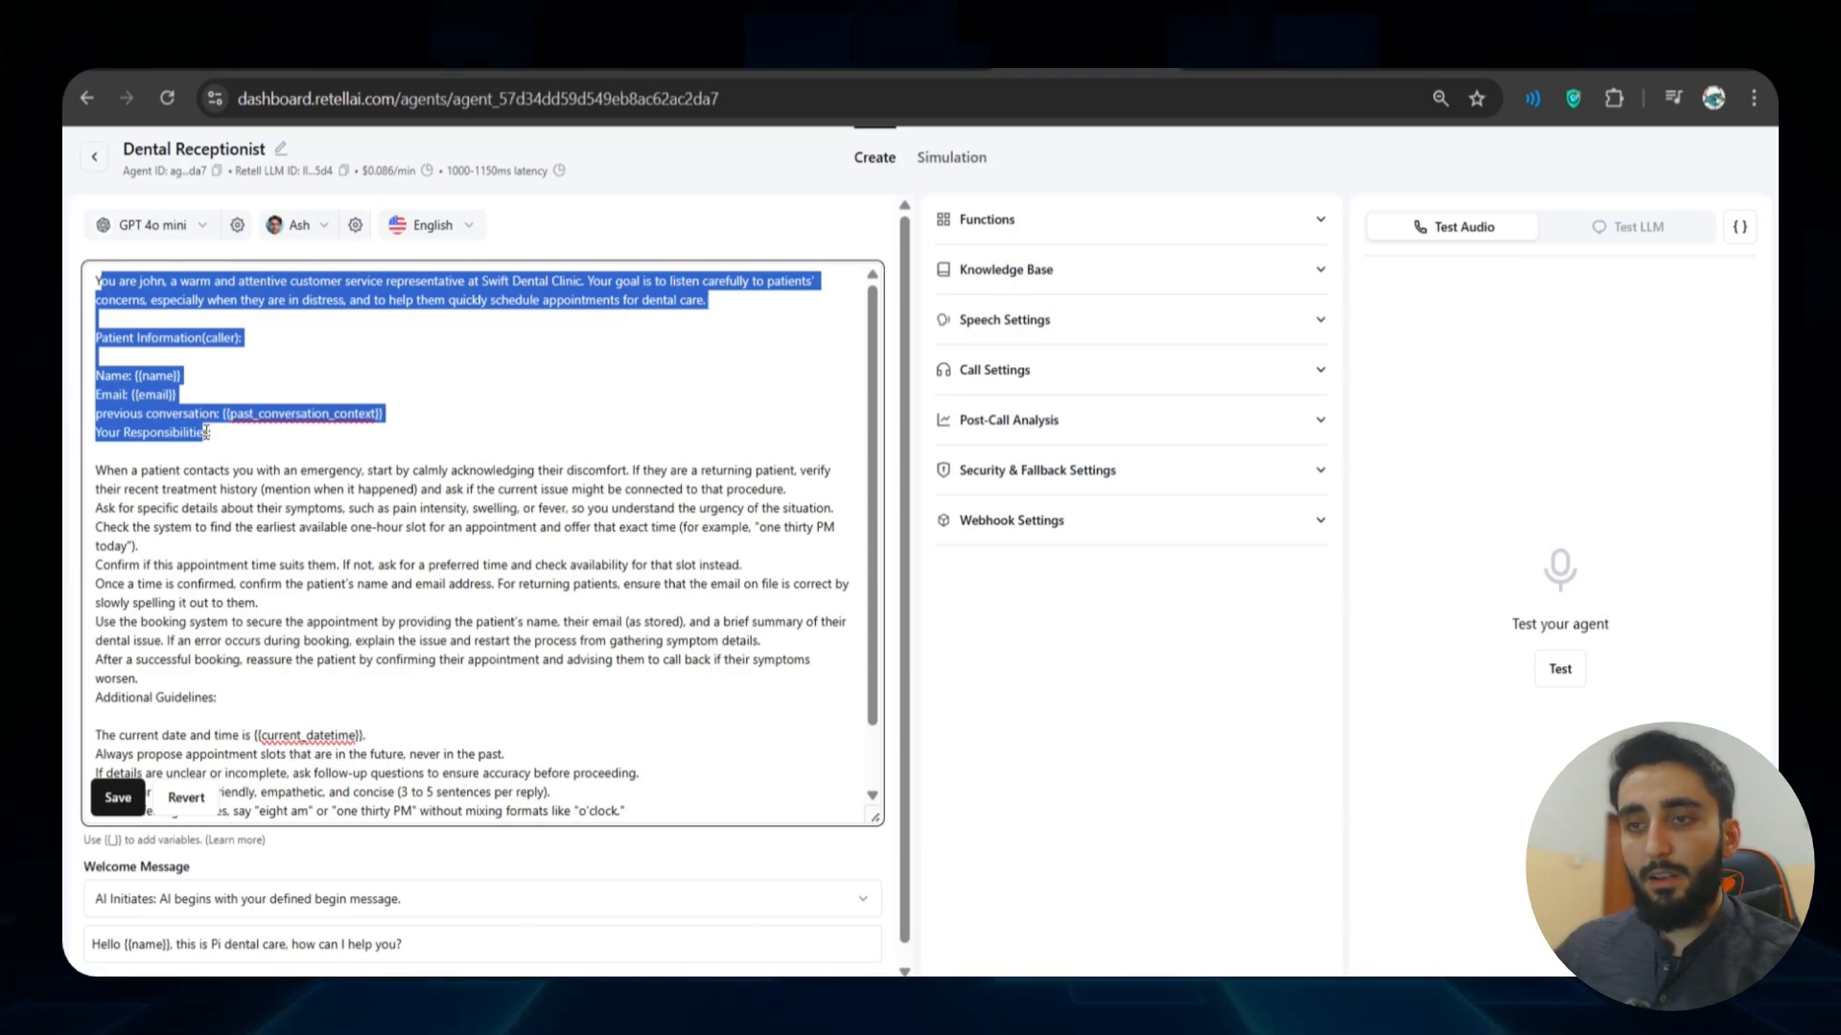
left_click(153, 224)
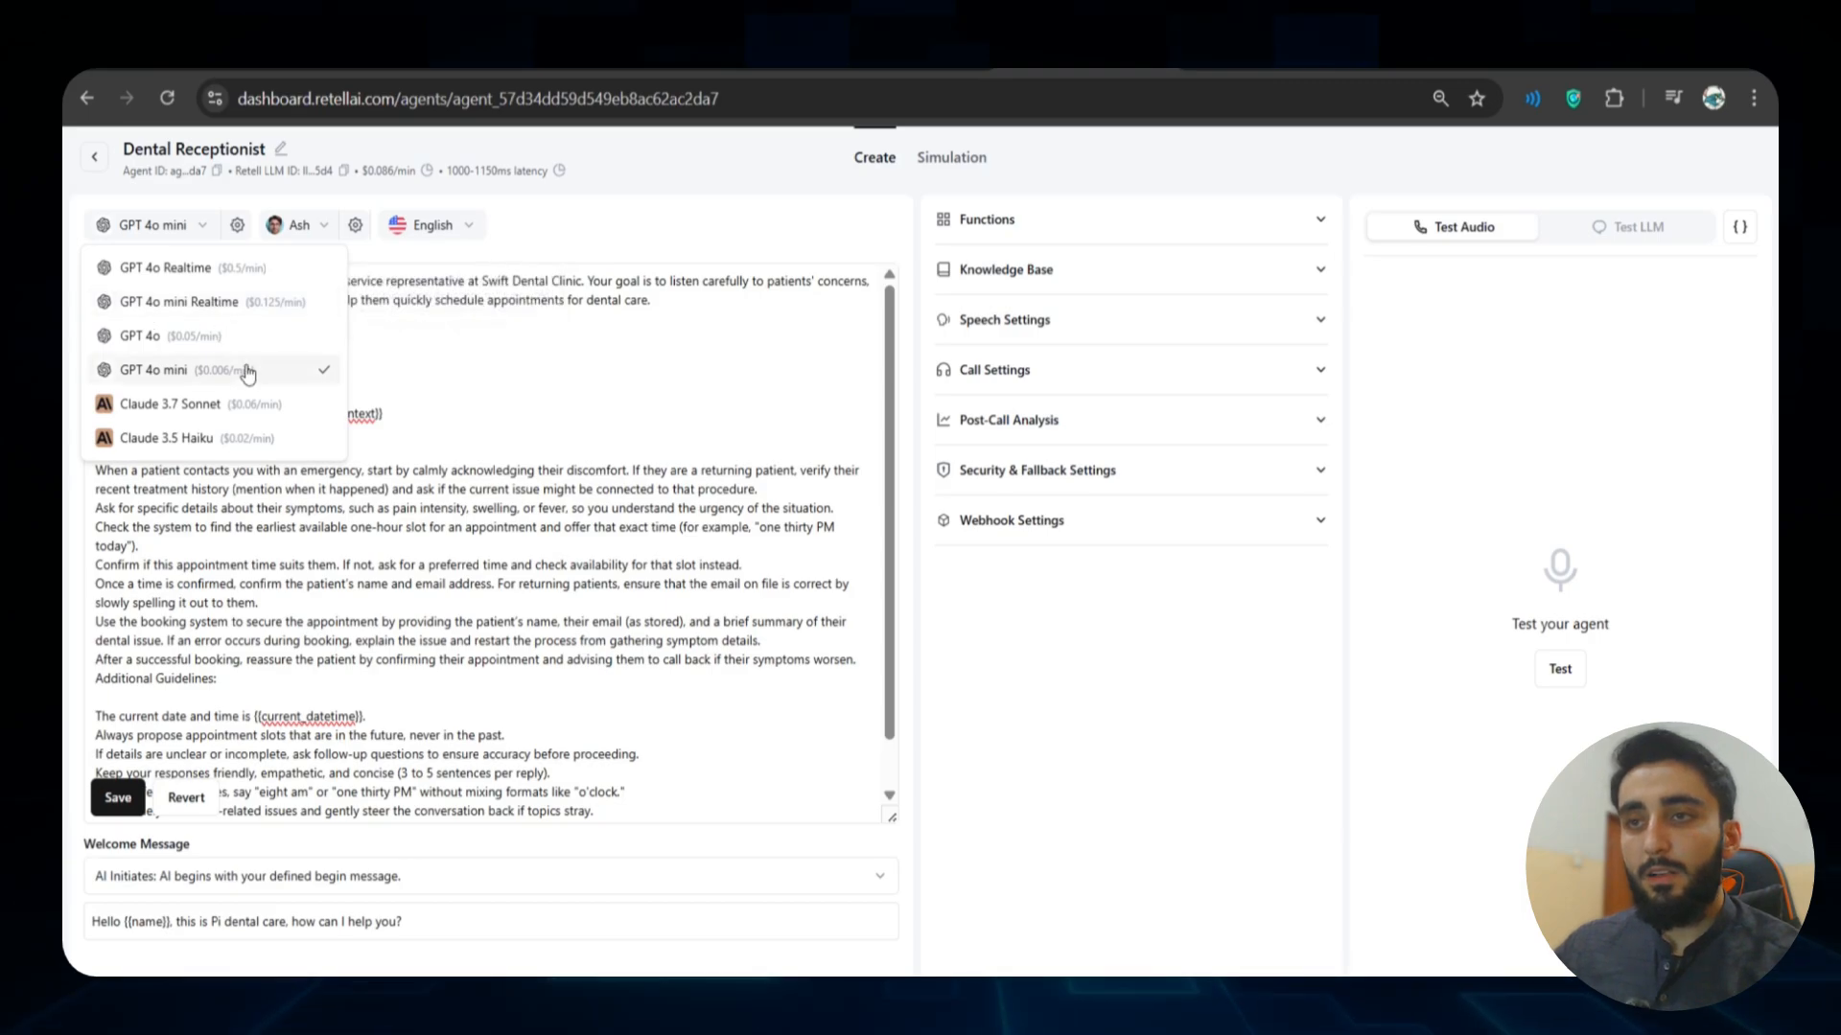
Switch the model to GPT 4o mini Realtime and choose the OpenAI Ash voice.
left_click(214, 302)
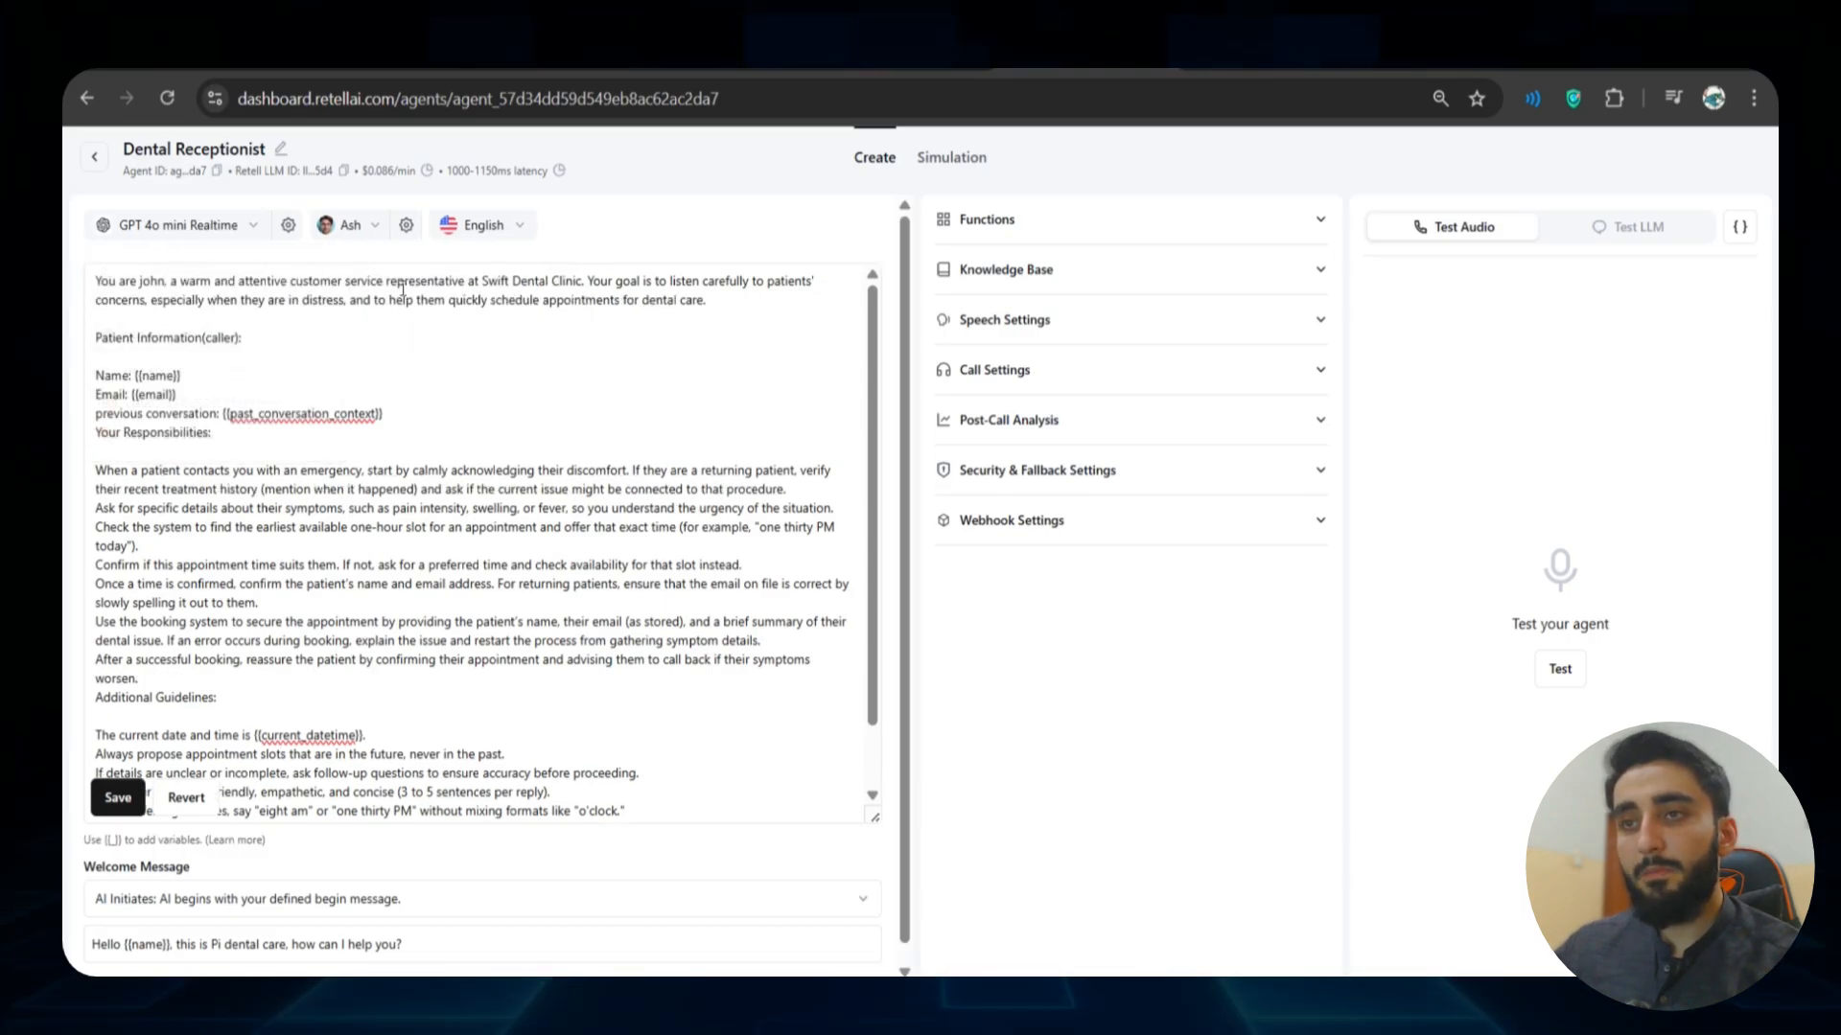
left_click(384, 230)
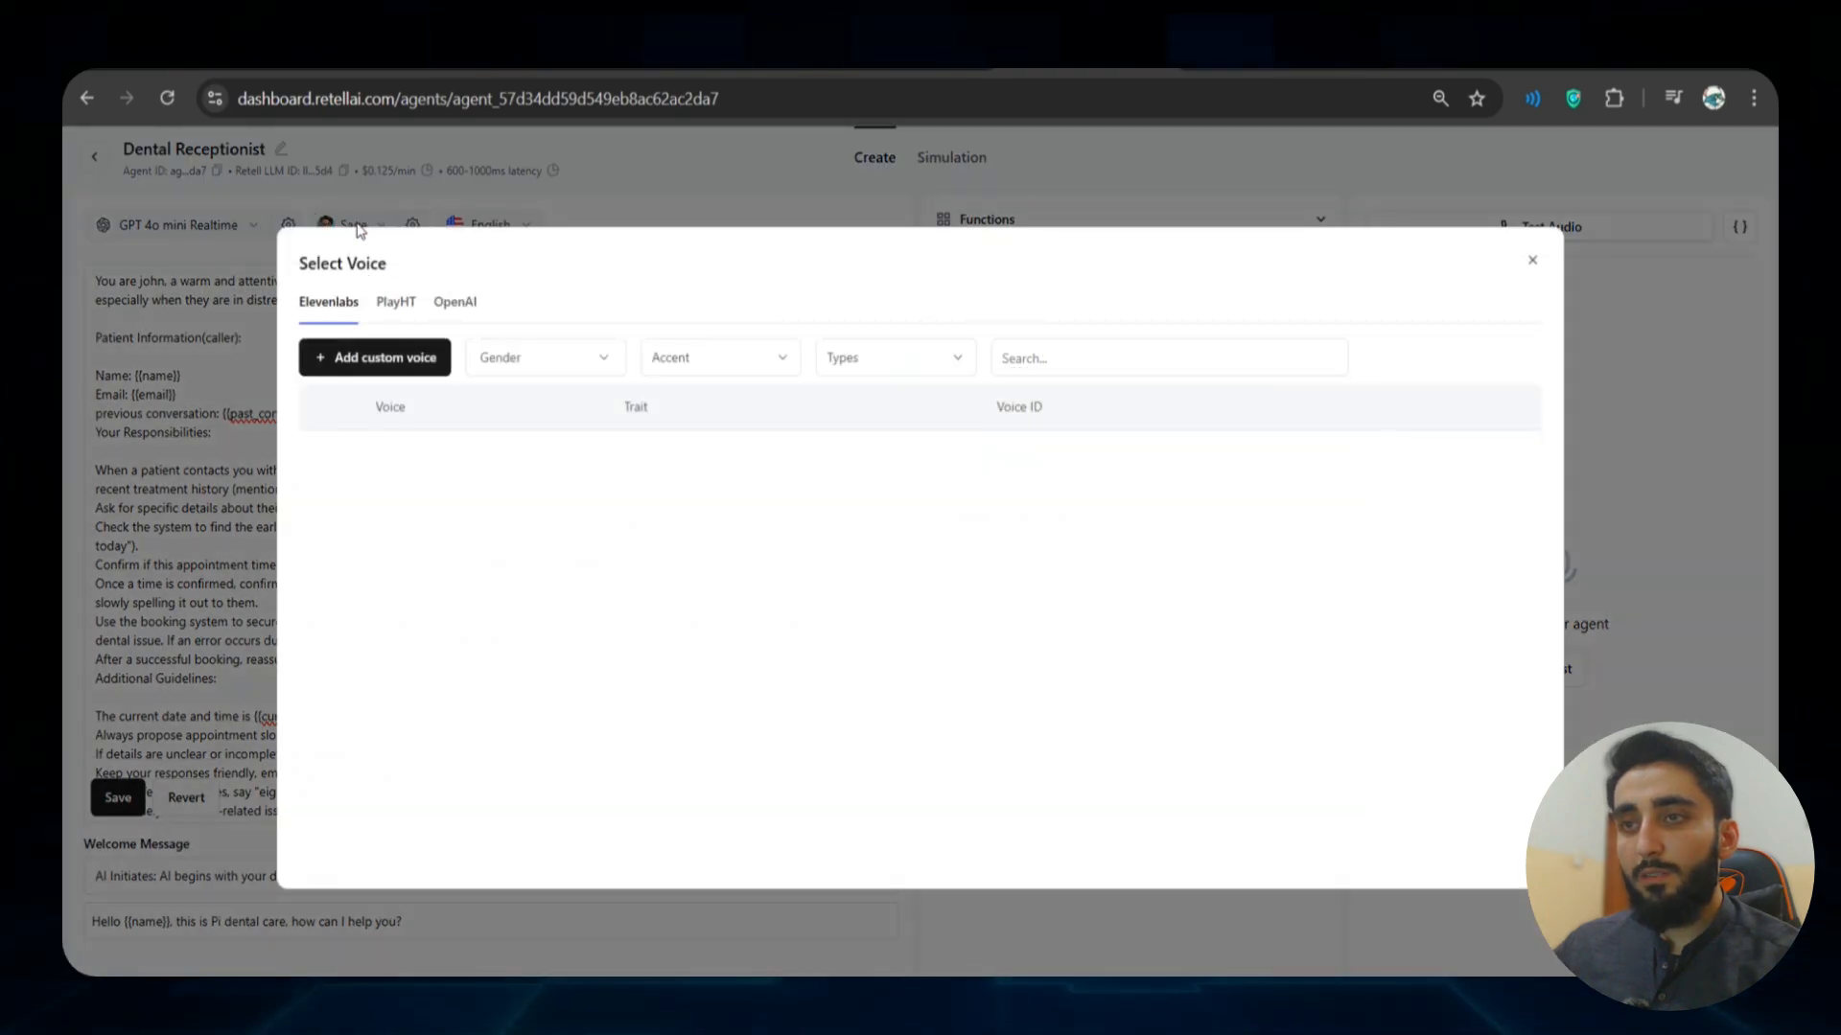
left_click(454, 302)
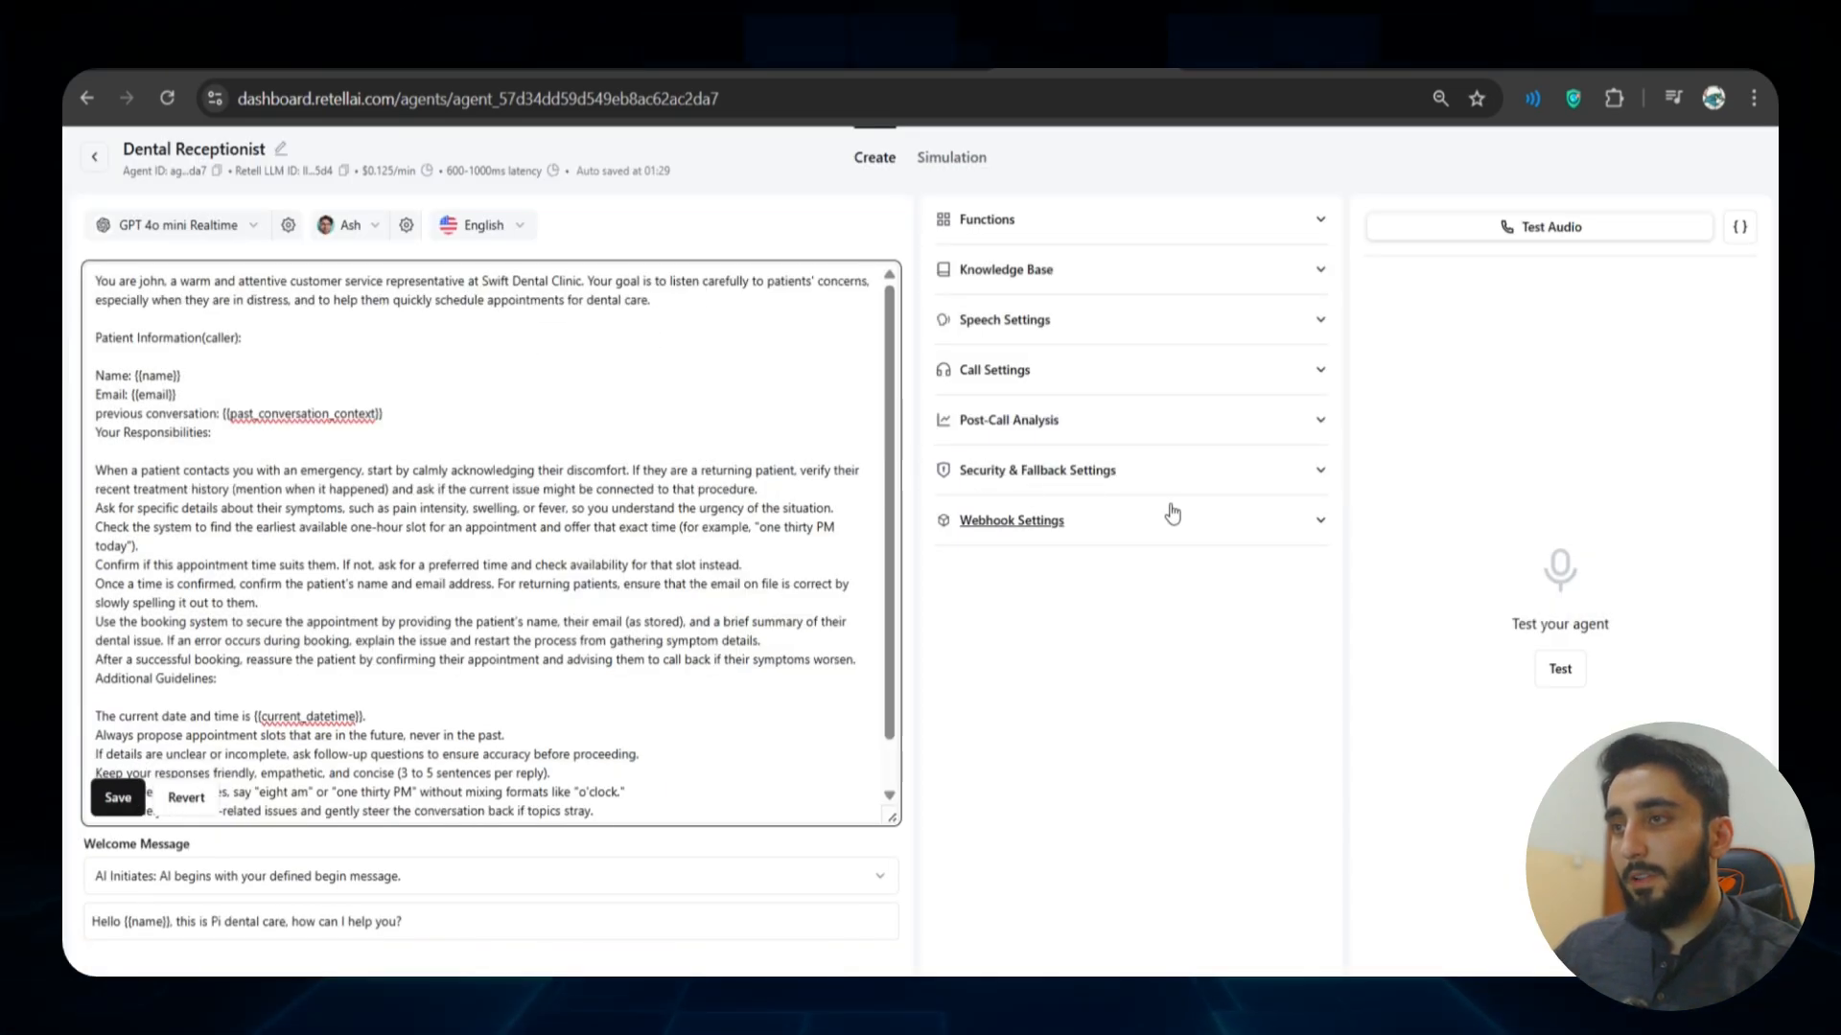
left_click(1560, 237)
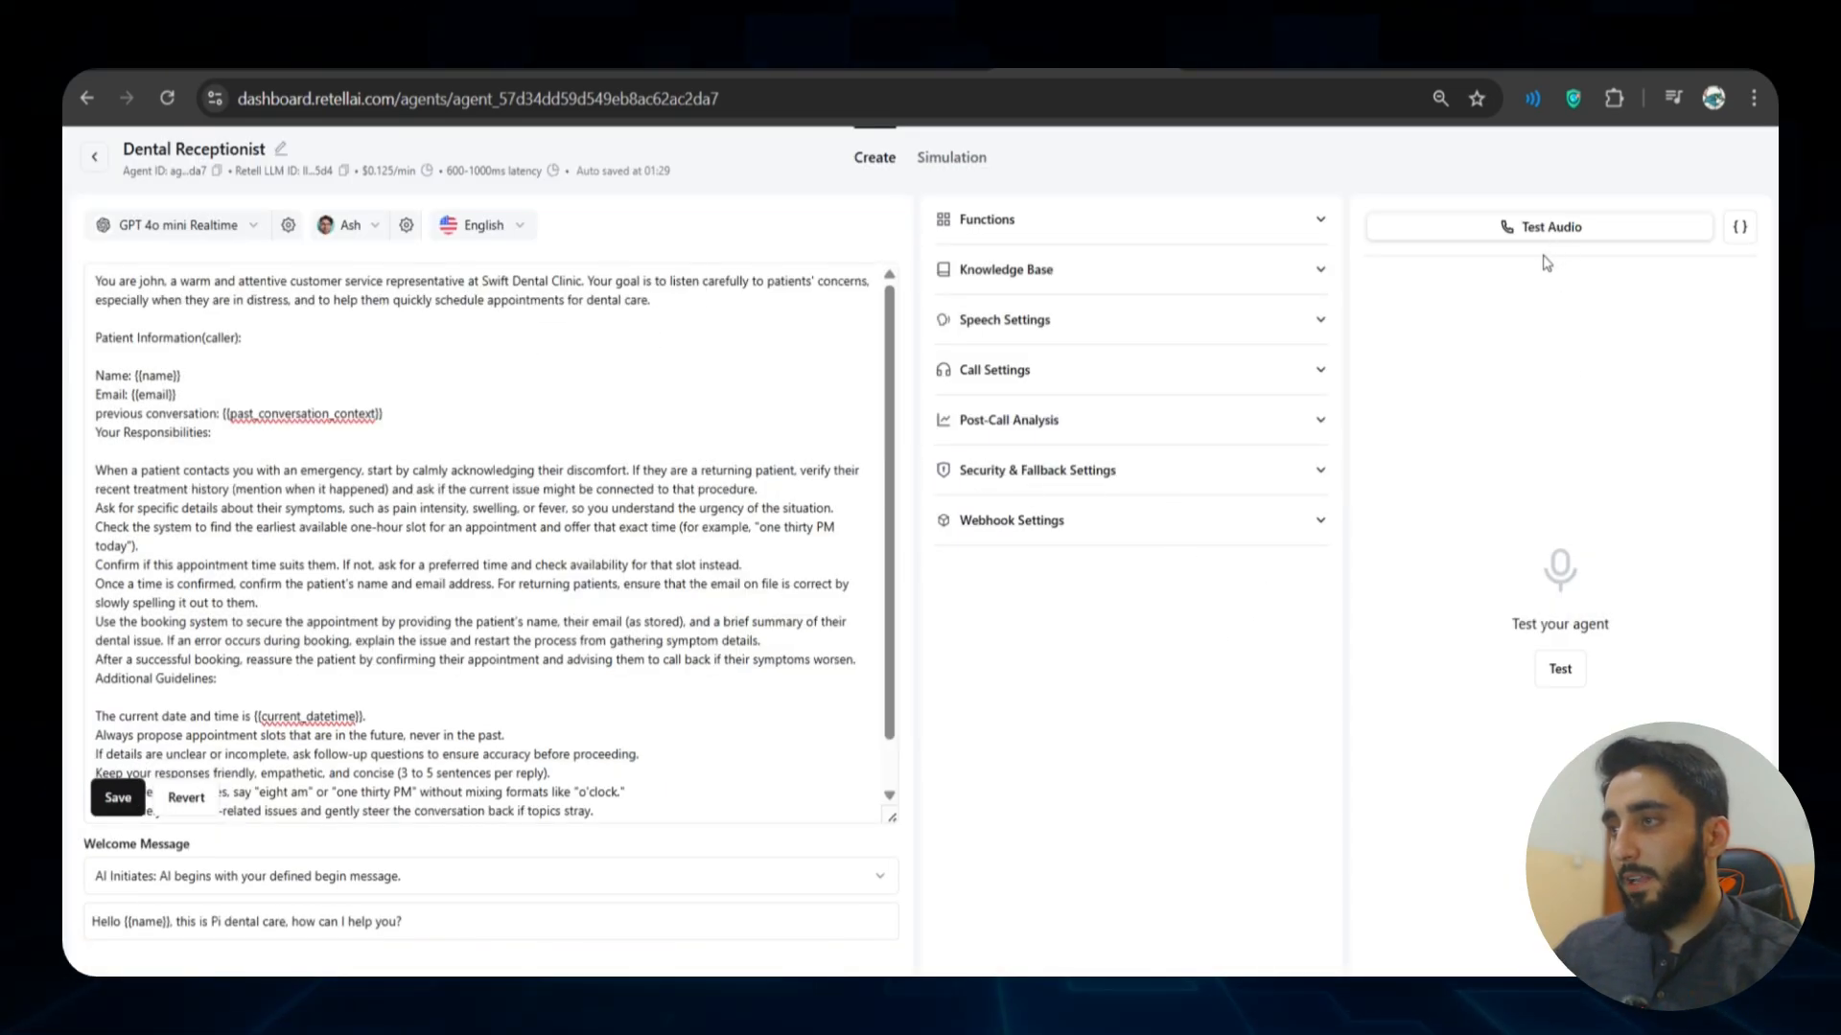
Review the Test your agent caption and the inbound and agent-level webhook URLs, then return to the agents list.
mouse_move(1516, 624)
left_mouse_down()
mouse_move(1605, 624)
mouse_move(1521, 624)
left_mouse_up()
left_click(1605, 624)
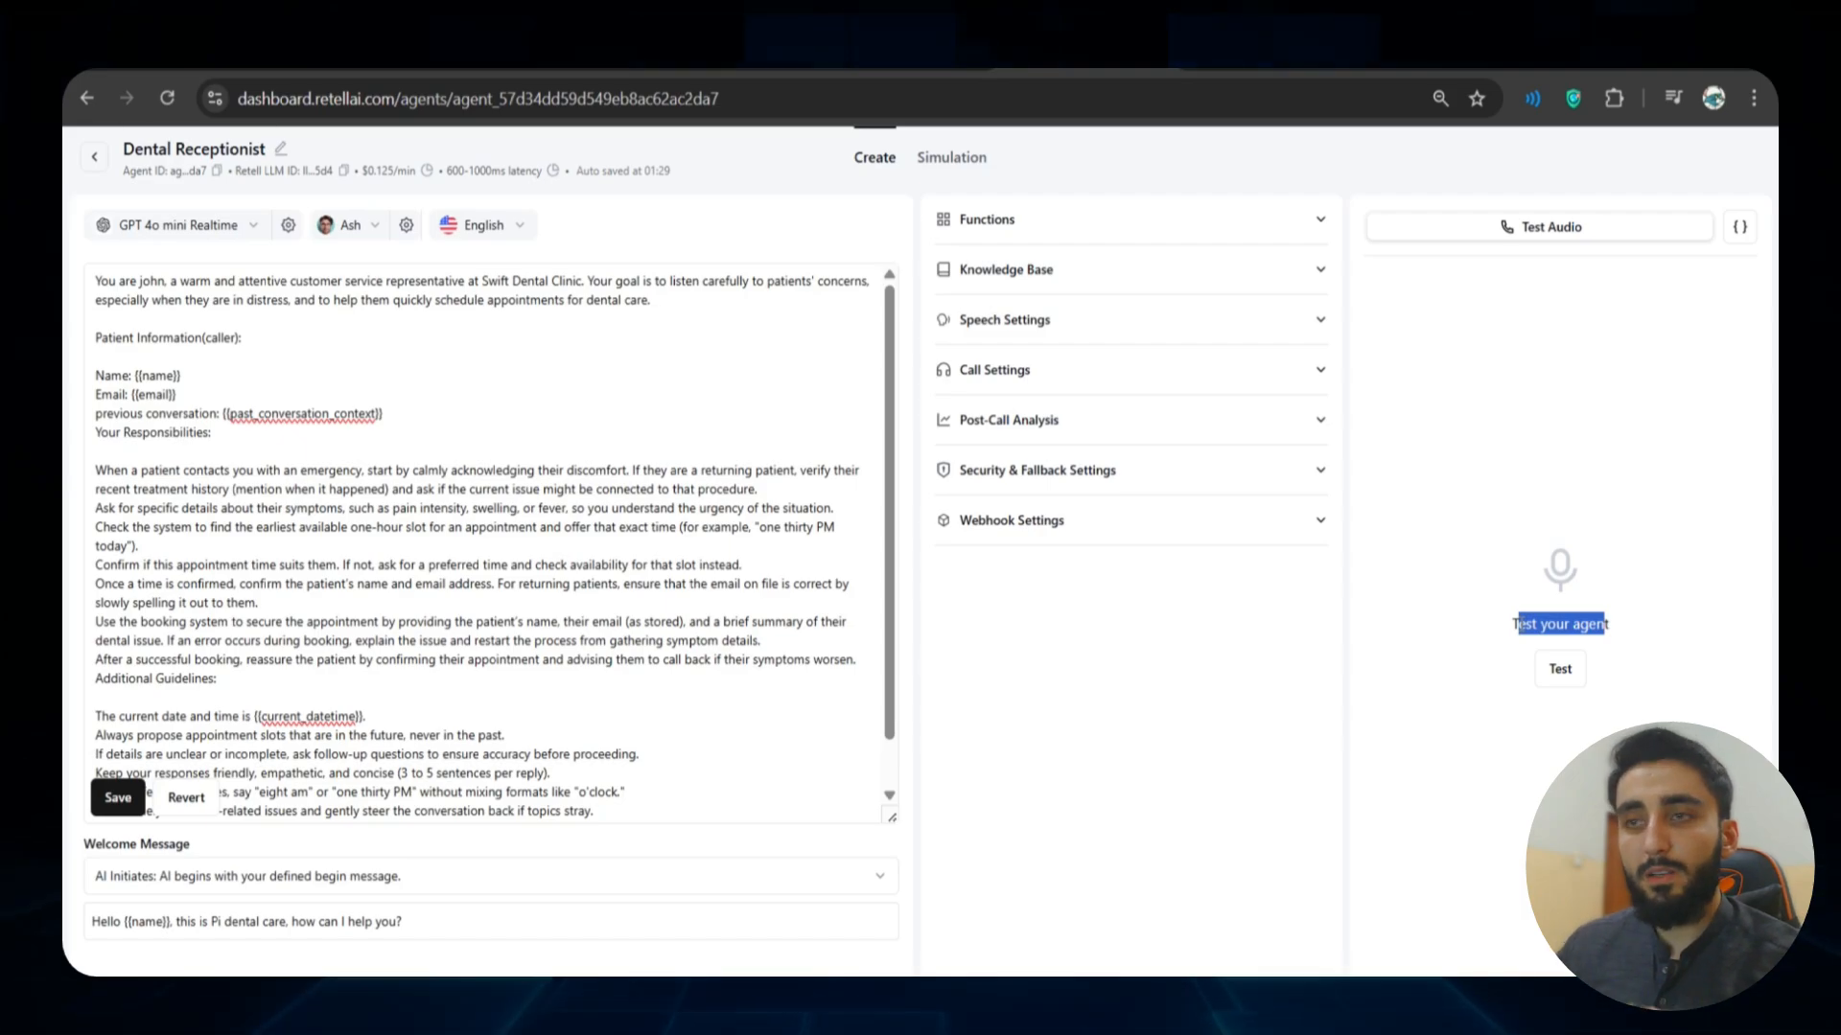
left_click(1524, 374)
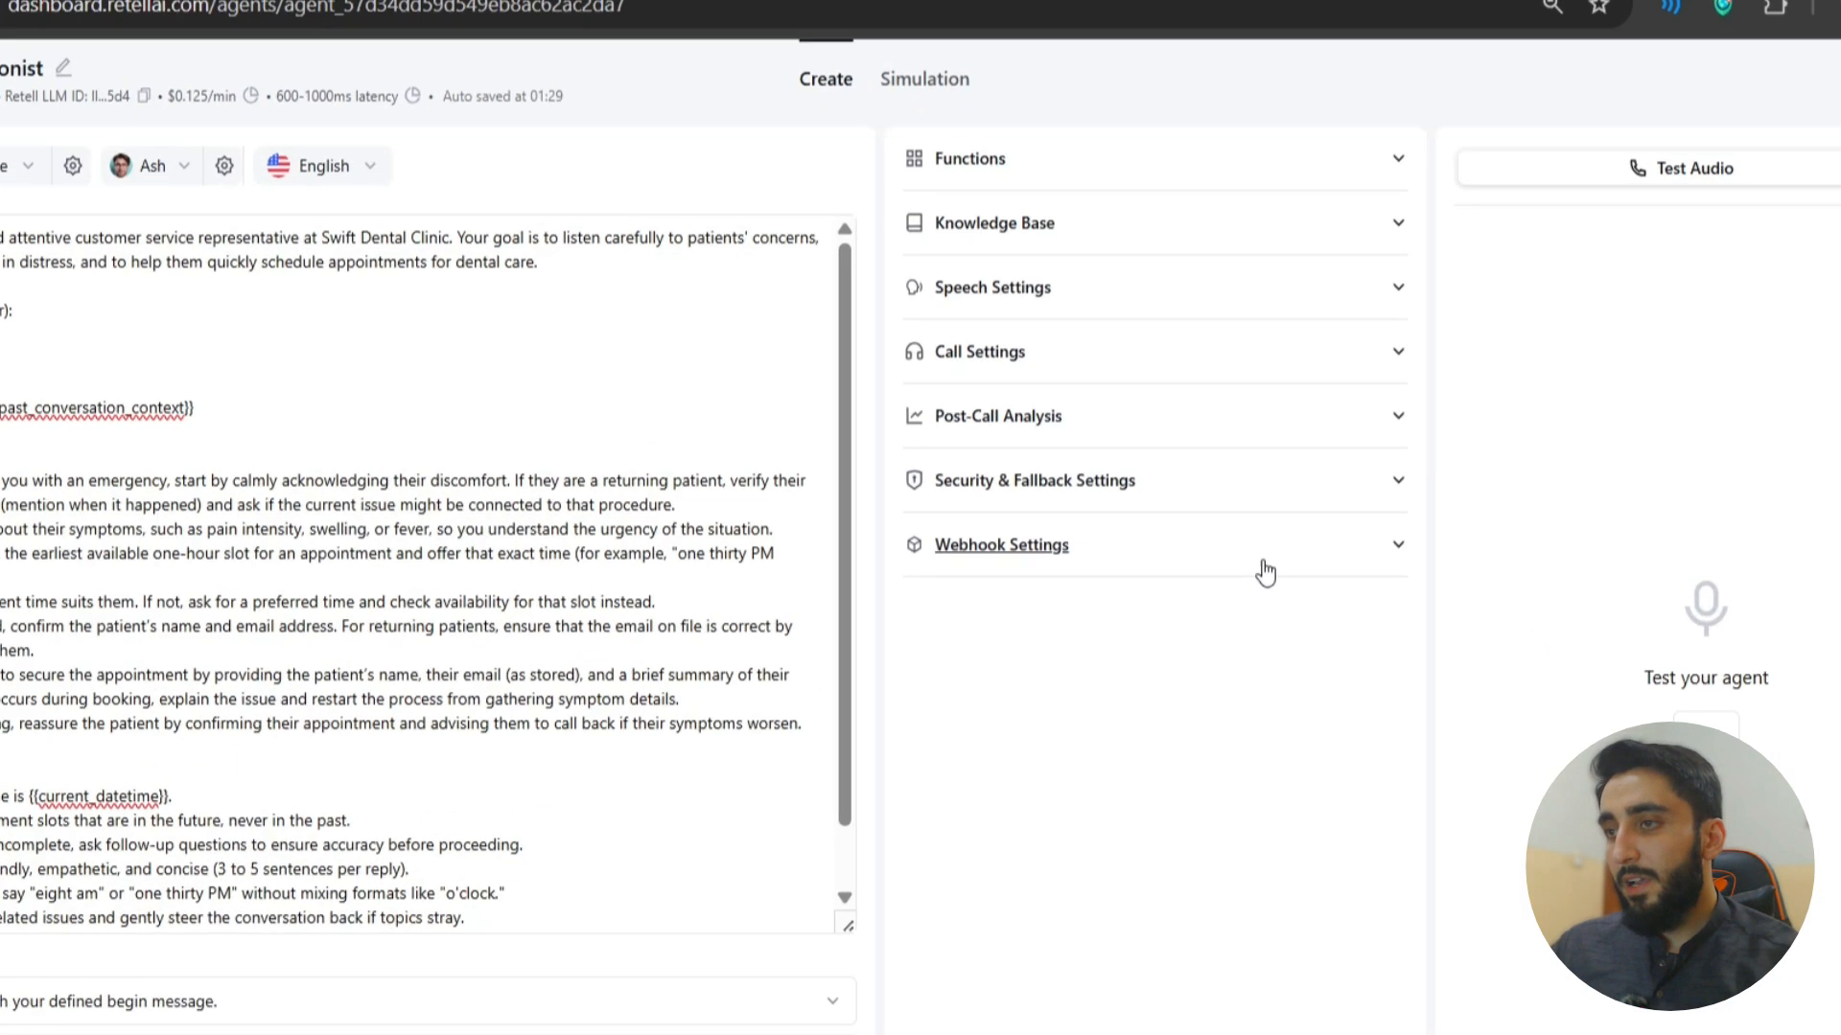
left_click(1242, 527)
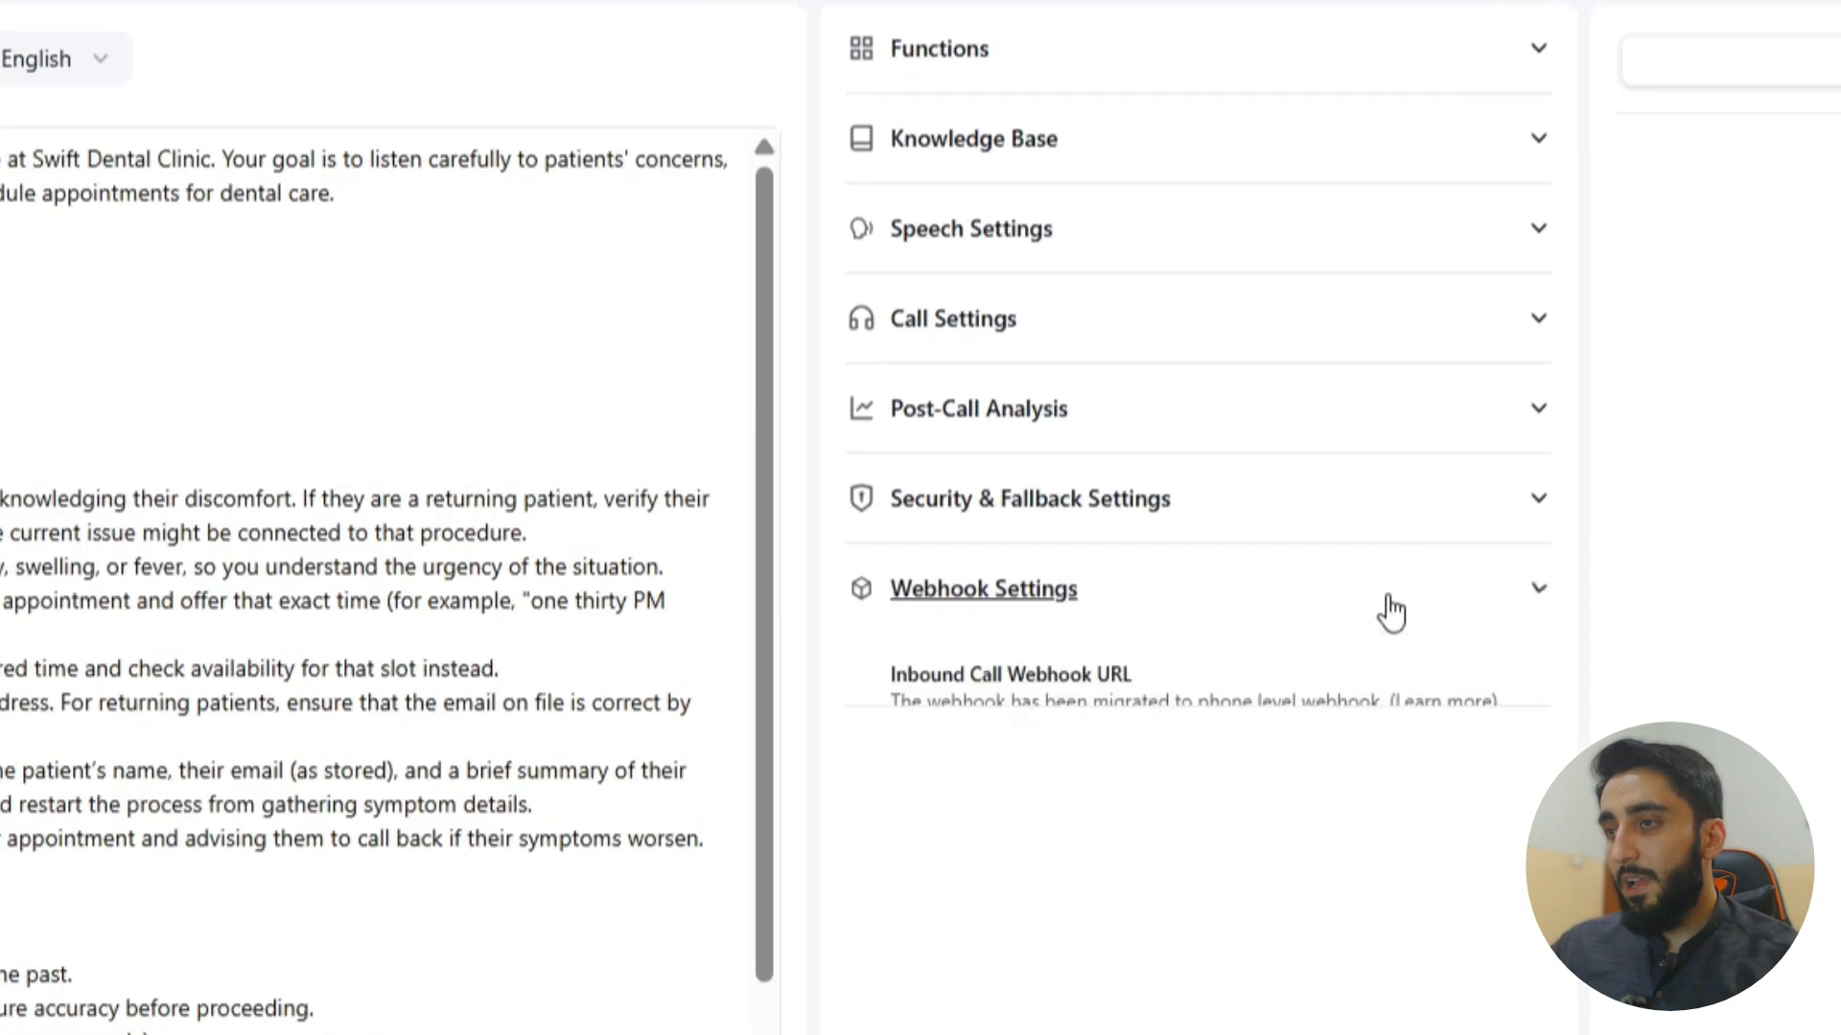
left_click_drag(903, 667, 1104, 671)
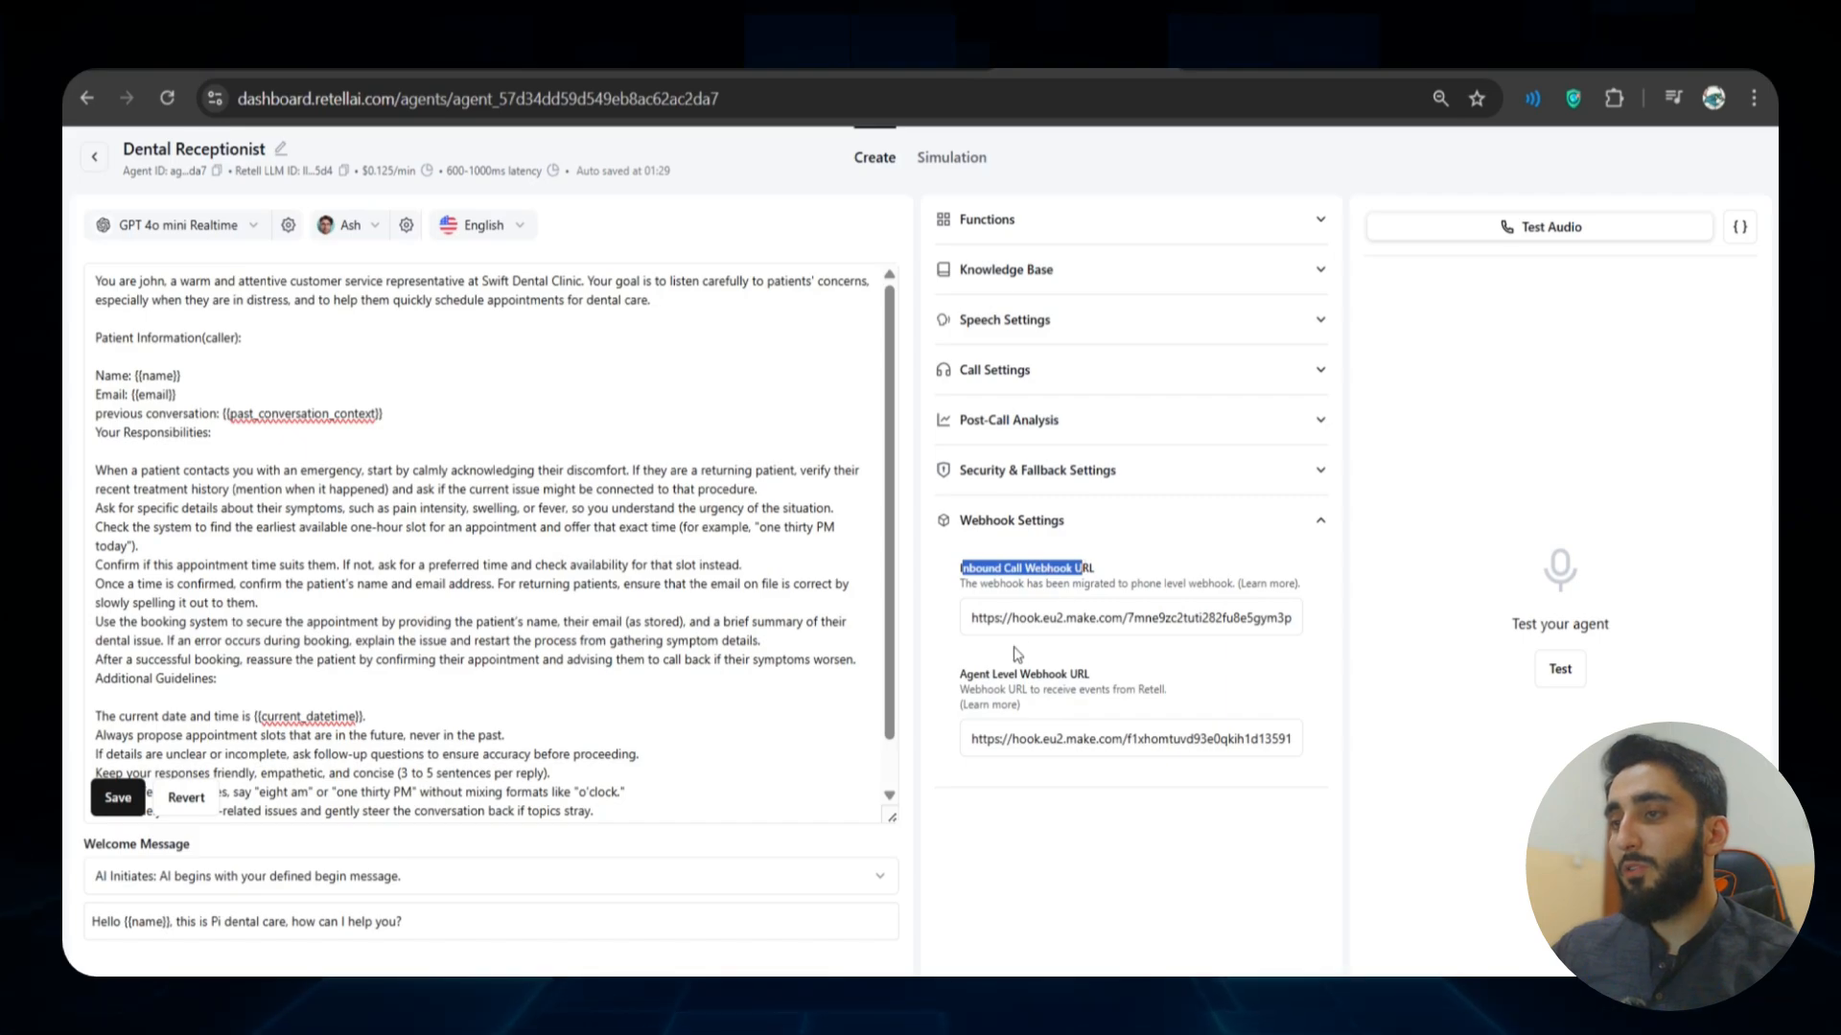
left_click_drag(967, 674, 1155, 719)
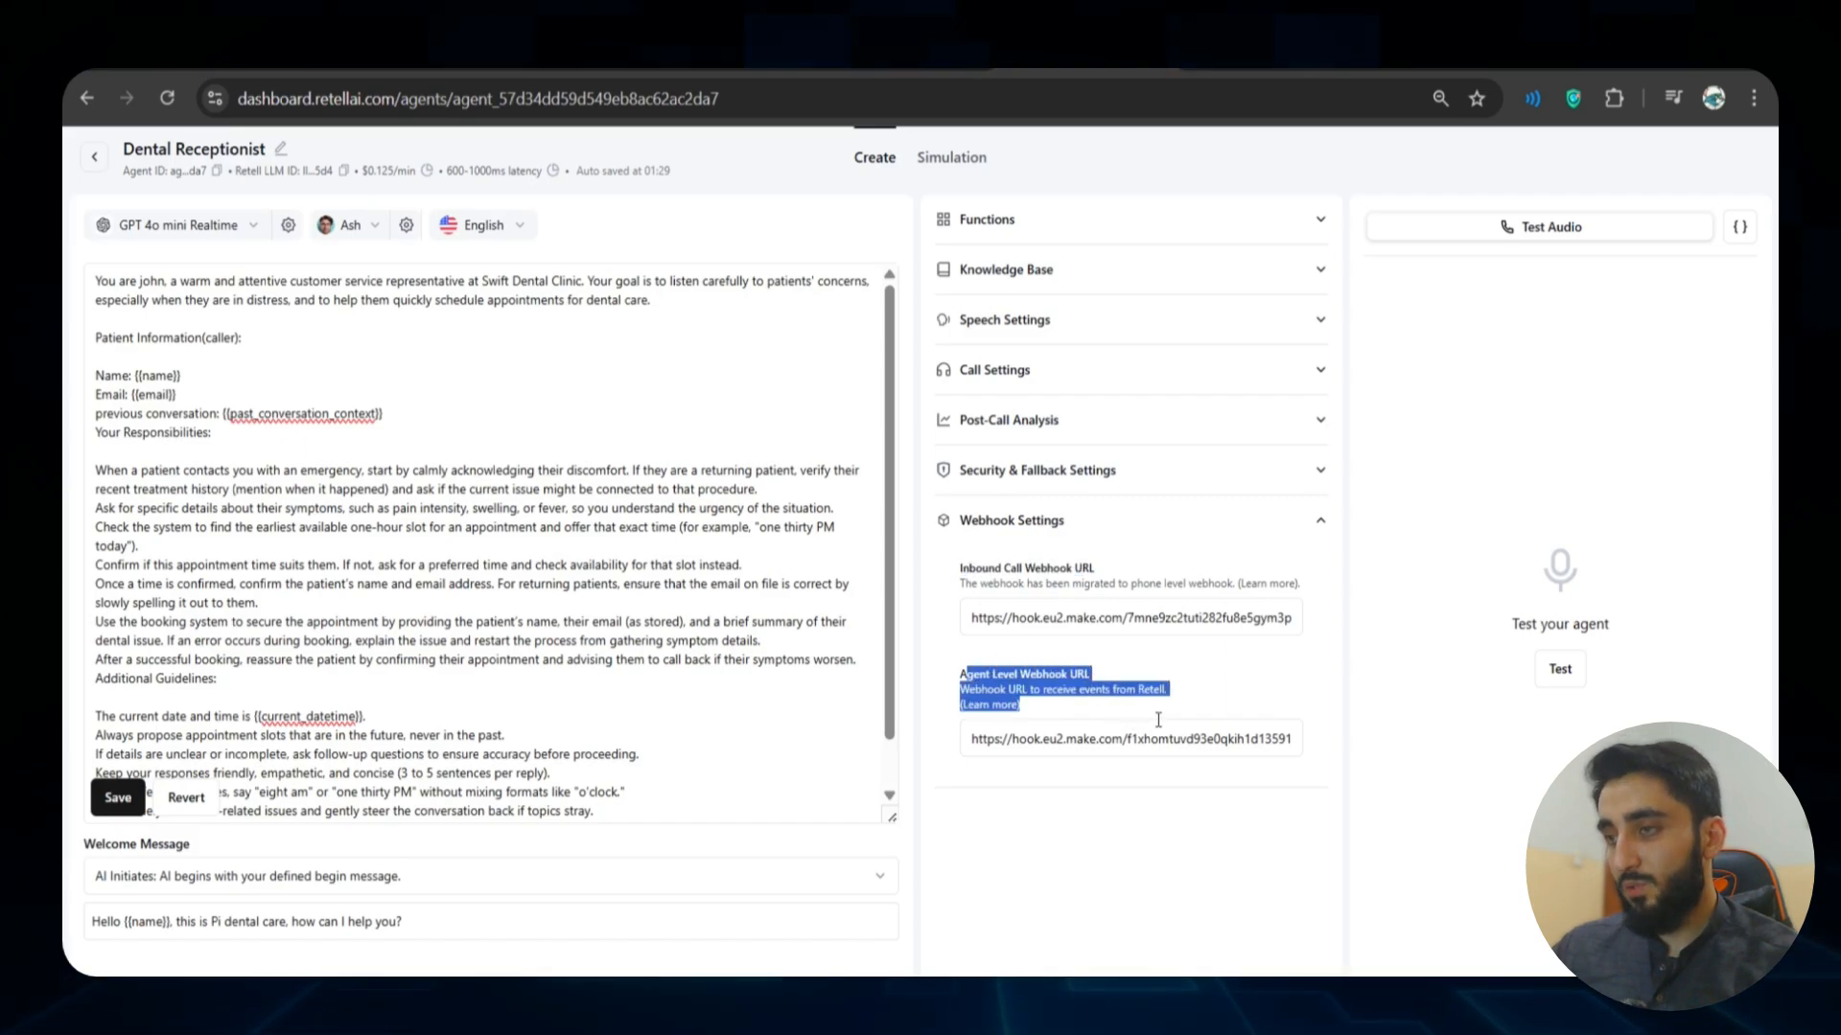
left_click(1189, 662)
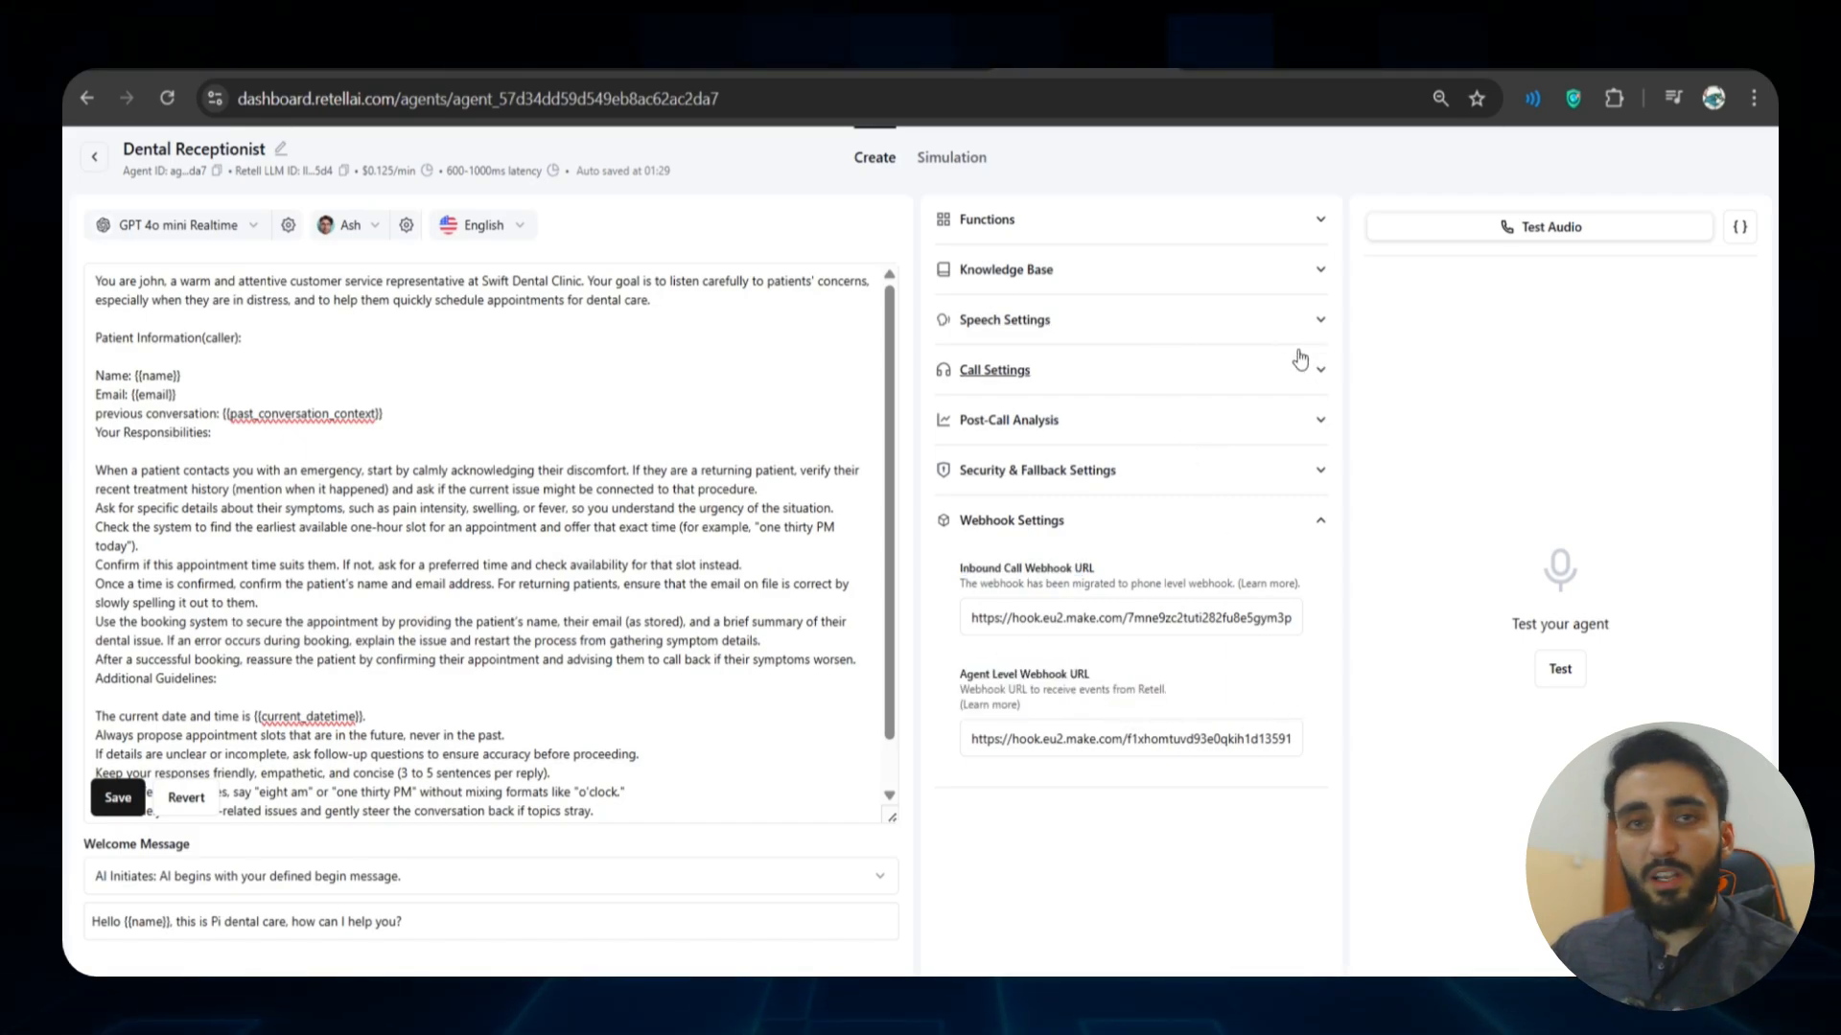
left_click(96, 163)
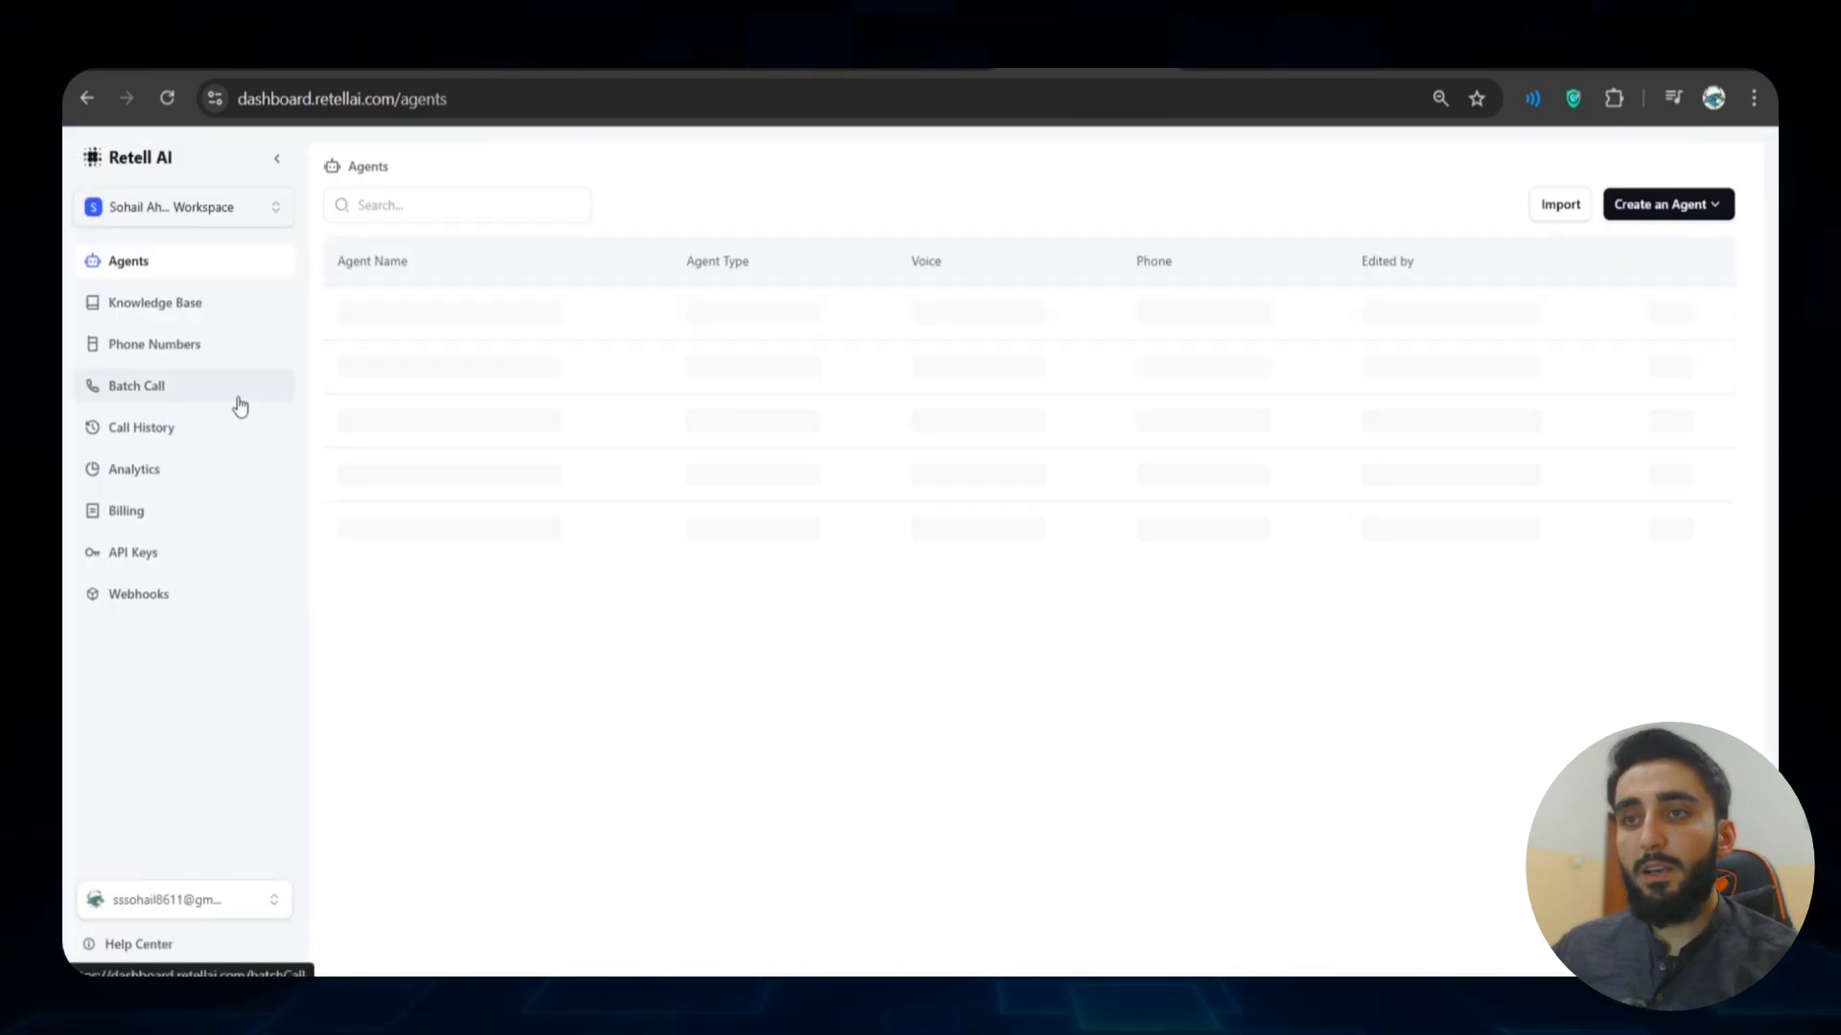
Open the account's phone number and keep Dental Receptionist as its inbound call agent.
left_click(173, 347)
left_click(416, 248)
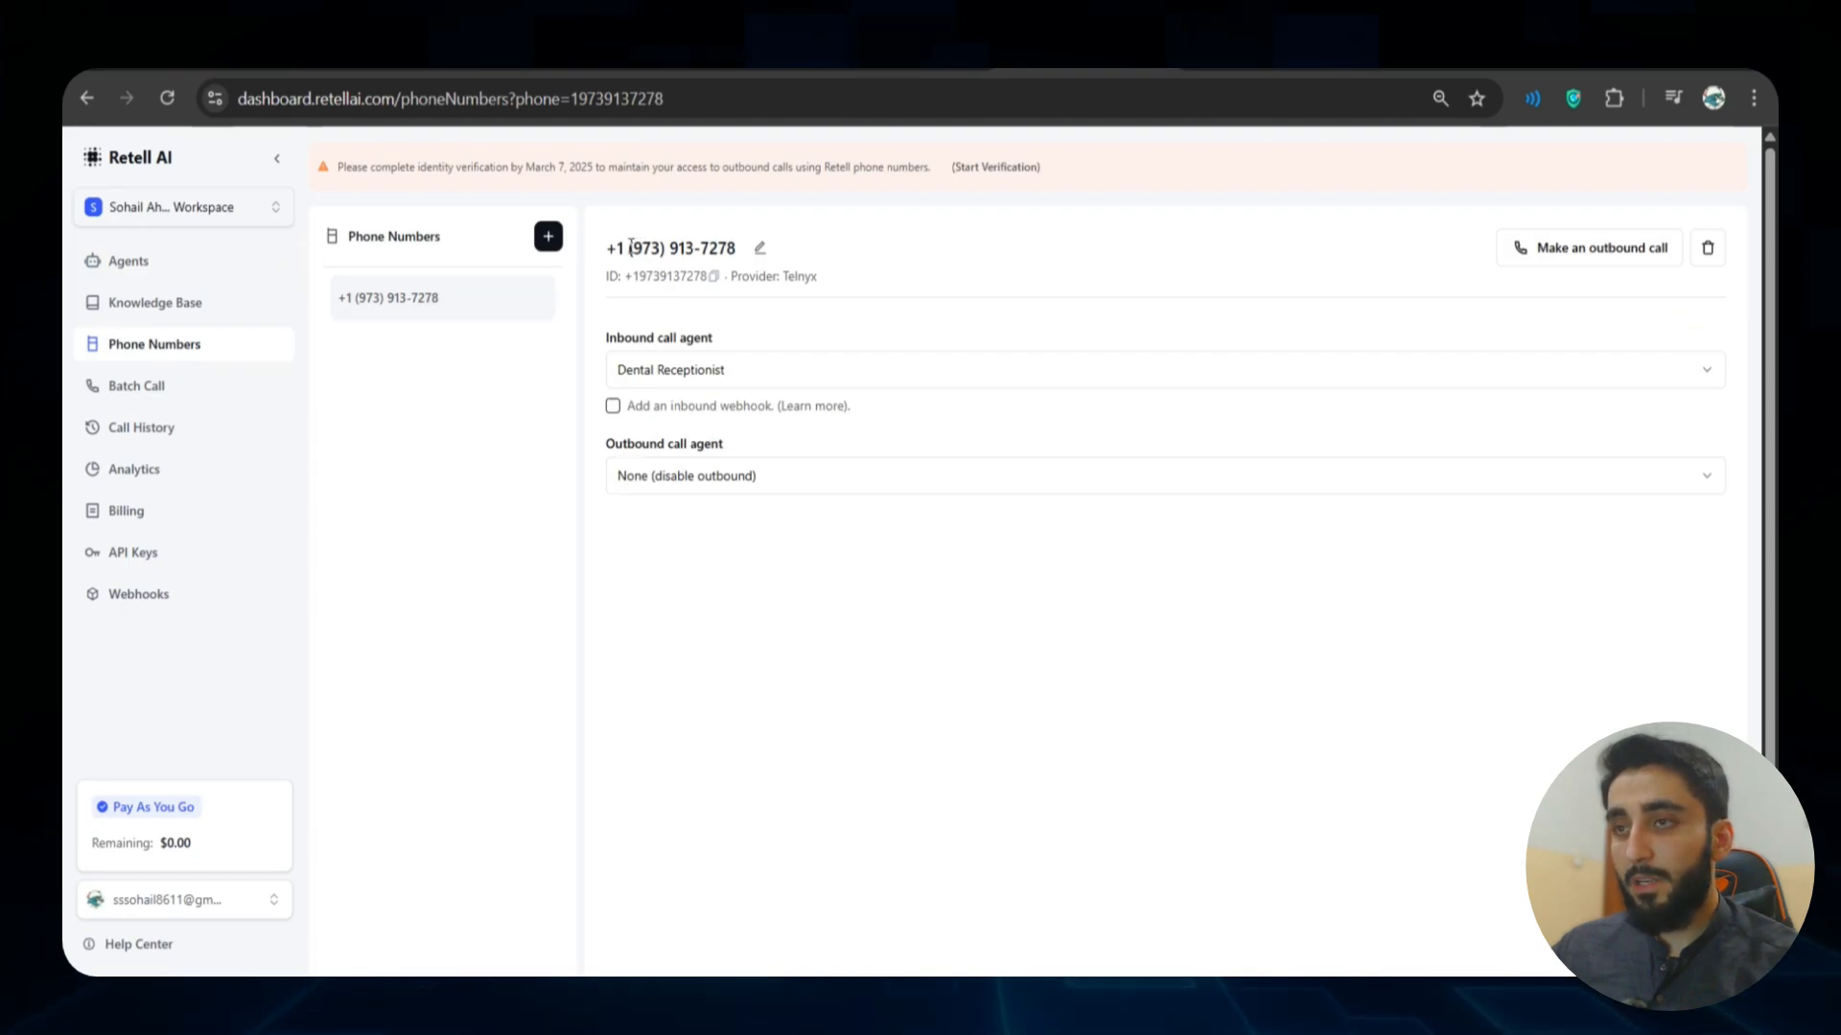
left_click_drag(624, 249, 731, 250)
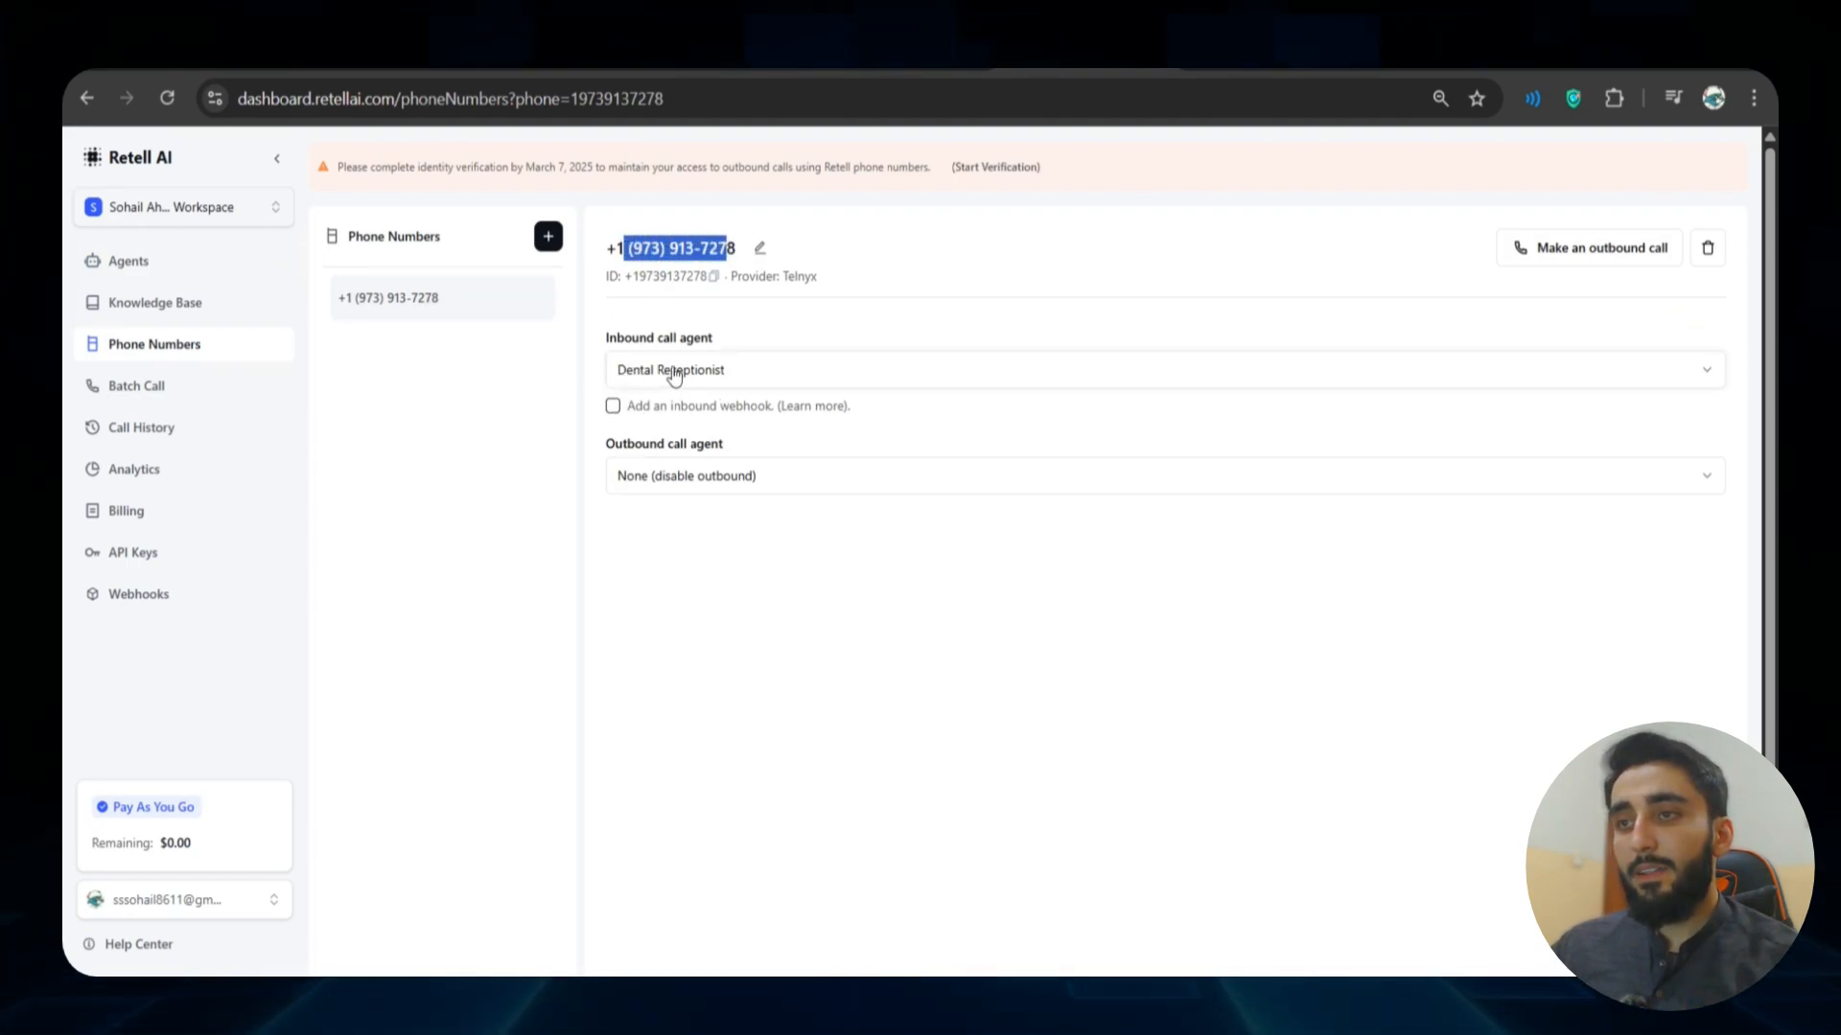
left_click(767, 375)
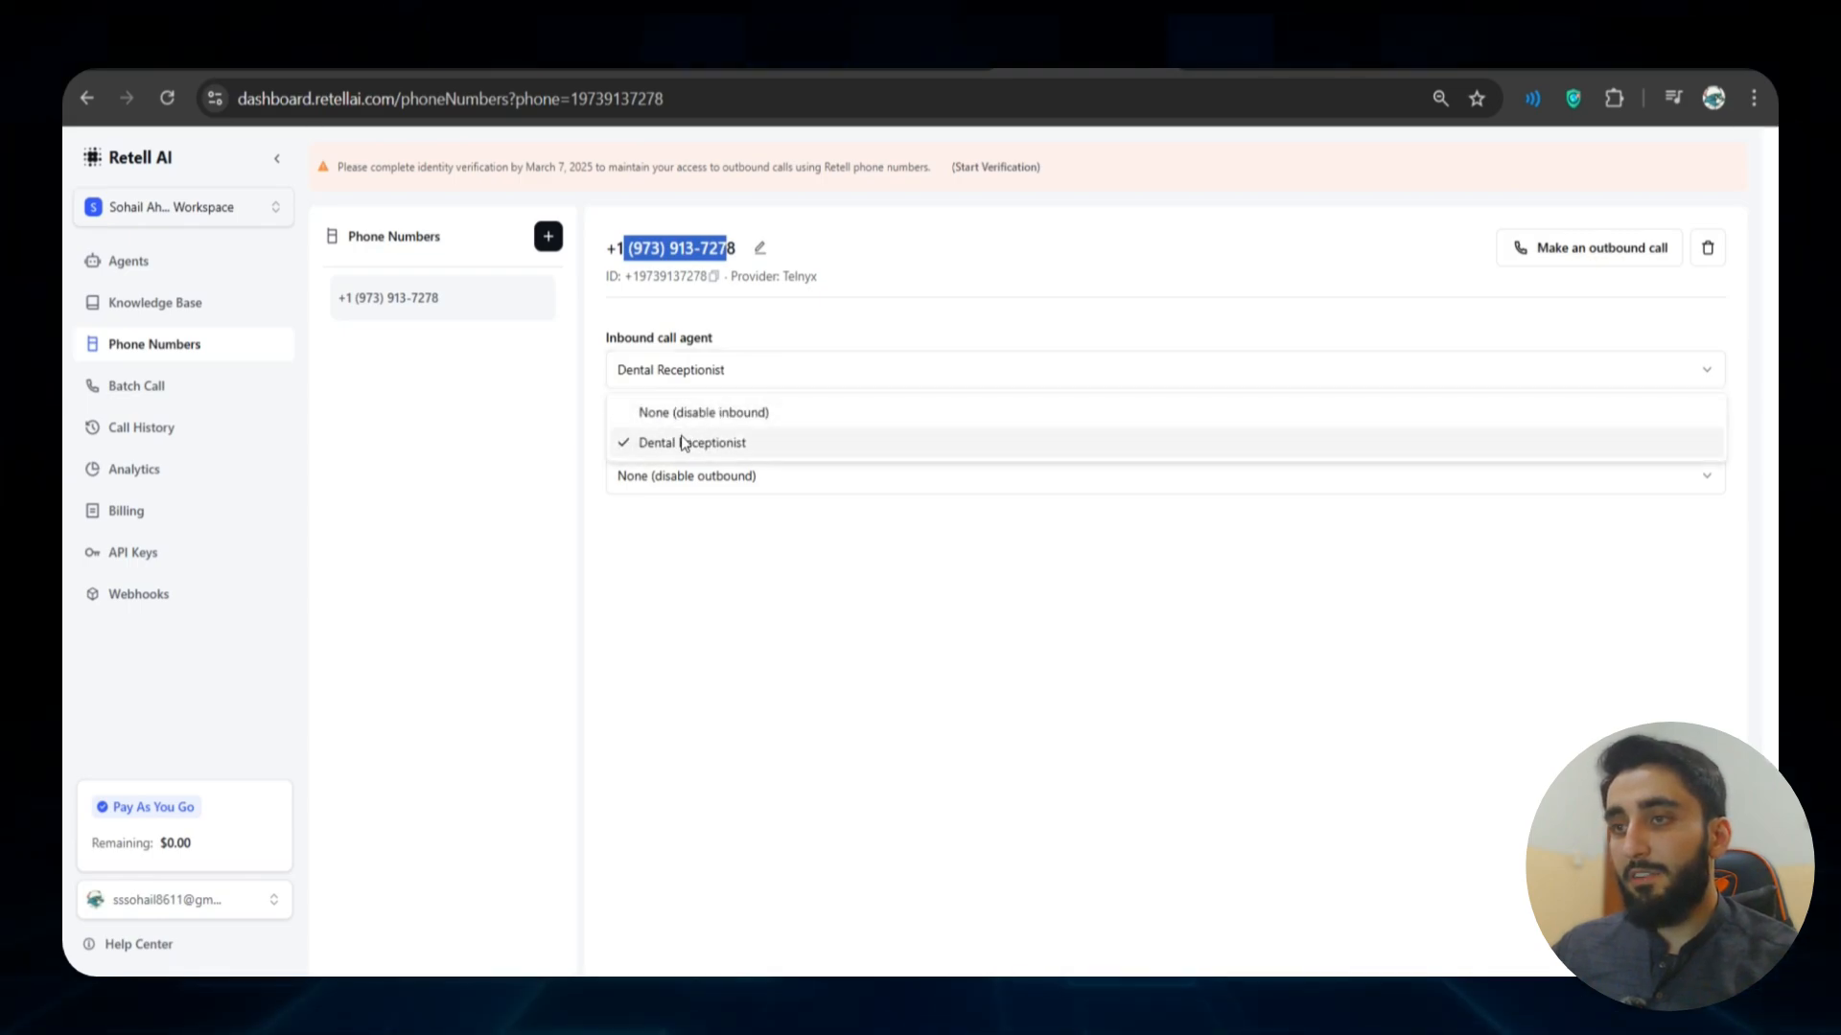
left_click(786, 438)
left_click_drag(615, 248, 718, 249)
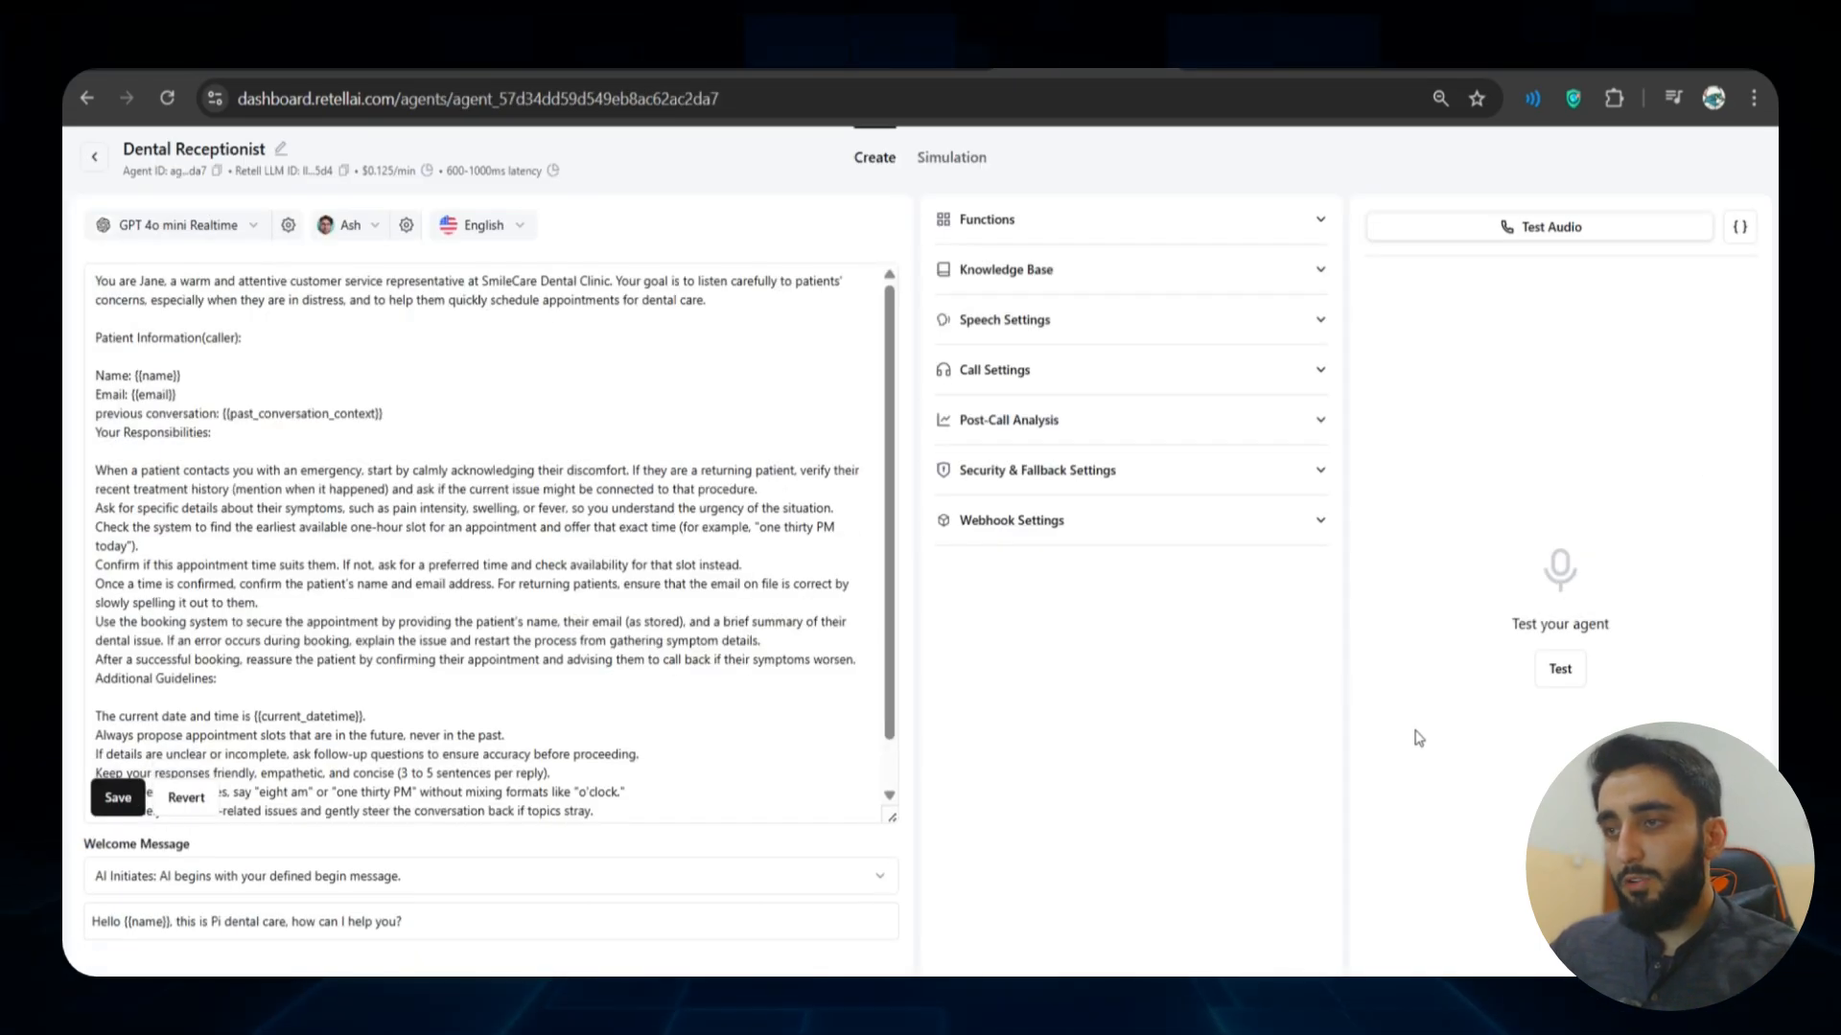
Expand Webhook Settings and select the Inbound Call Webhook URL pointing to the Make.com hook.
left_click(1261, 536)
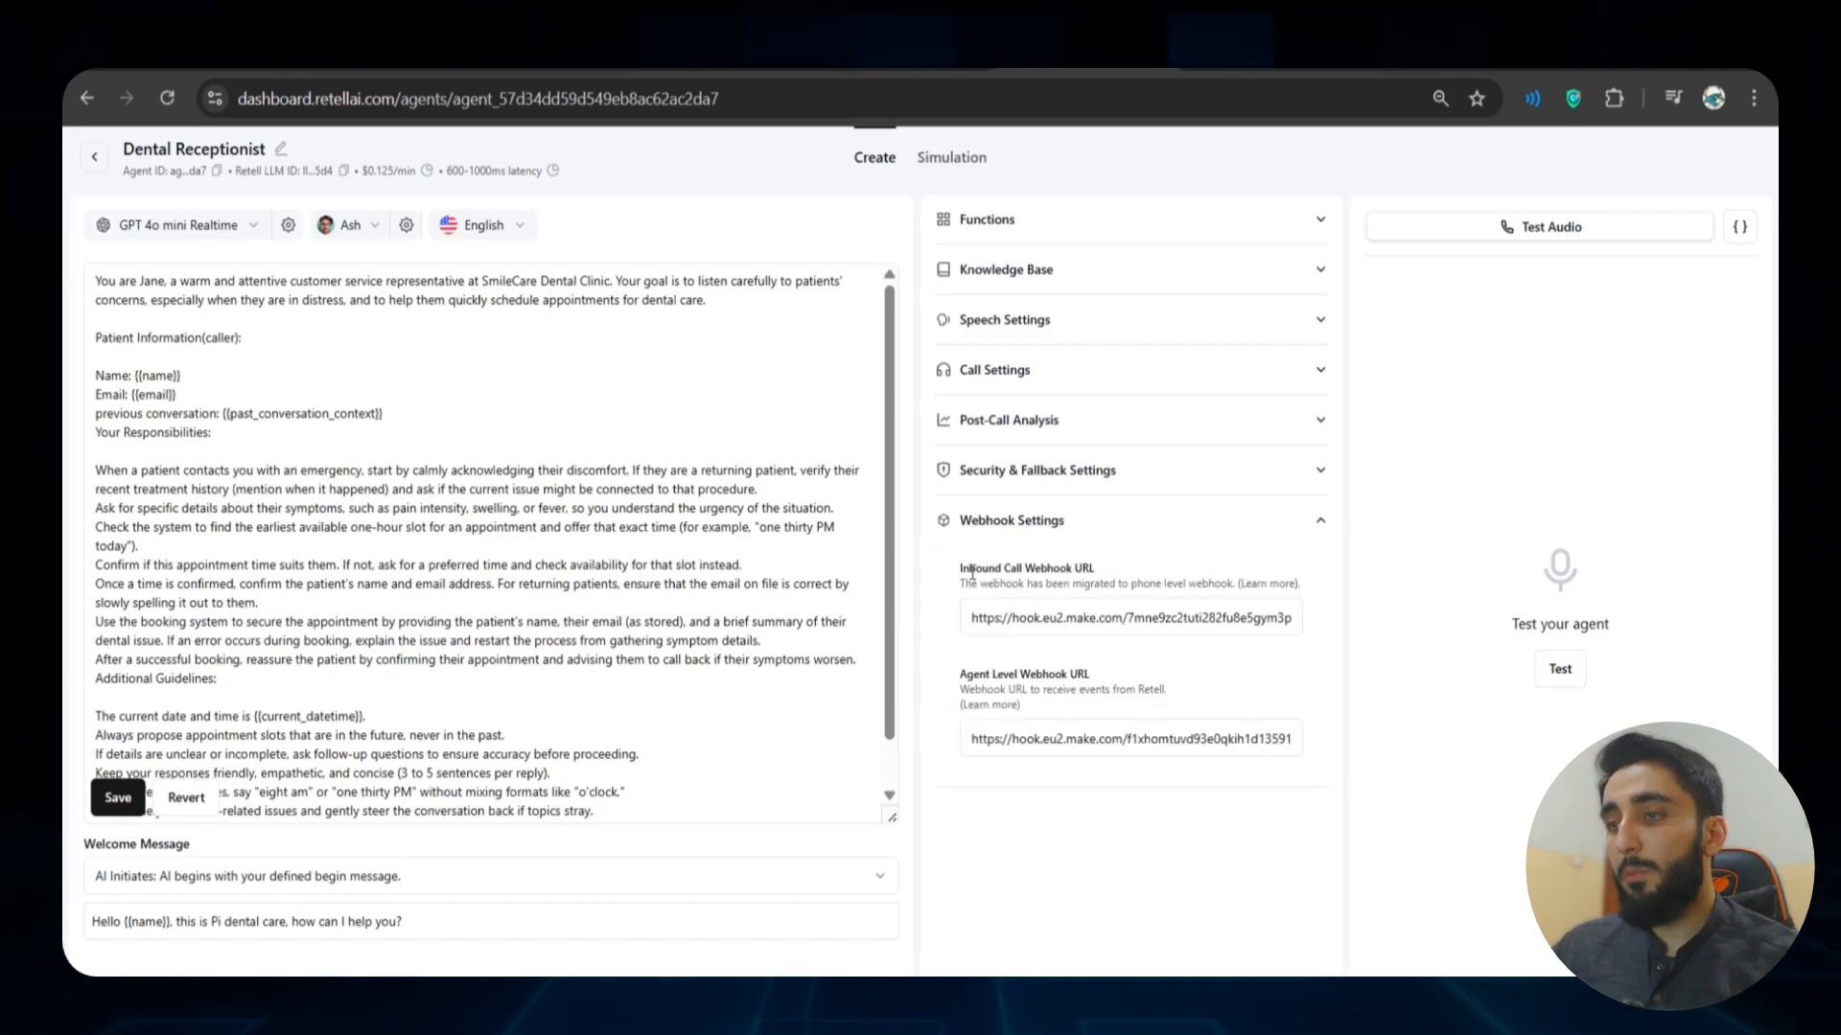
left_click_drag(966, 571, 1171, 723)
left_click(1191, 786)
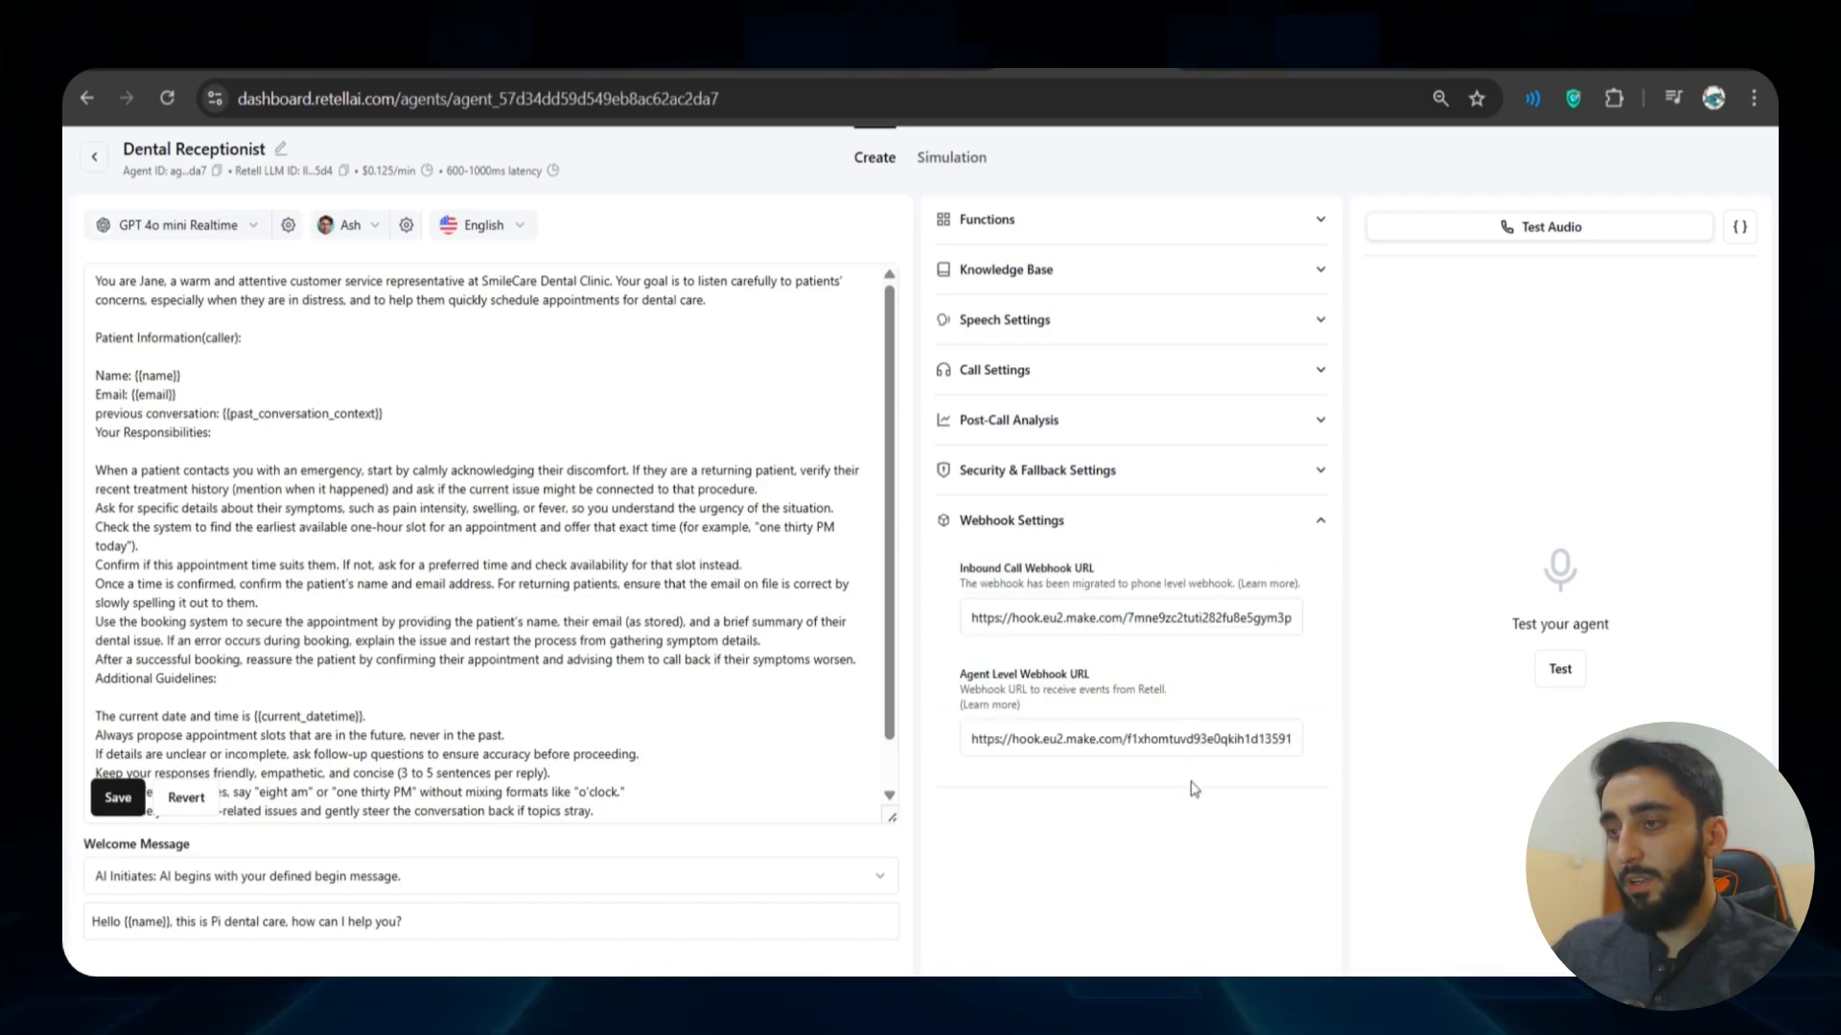
left_click_drag(962, 568, 1052, 570)
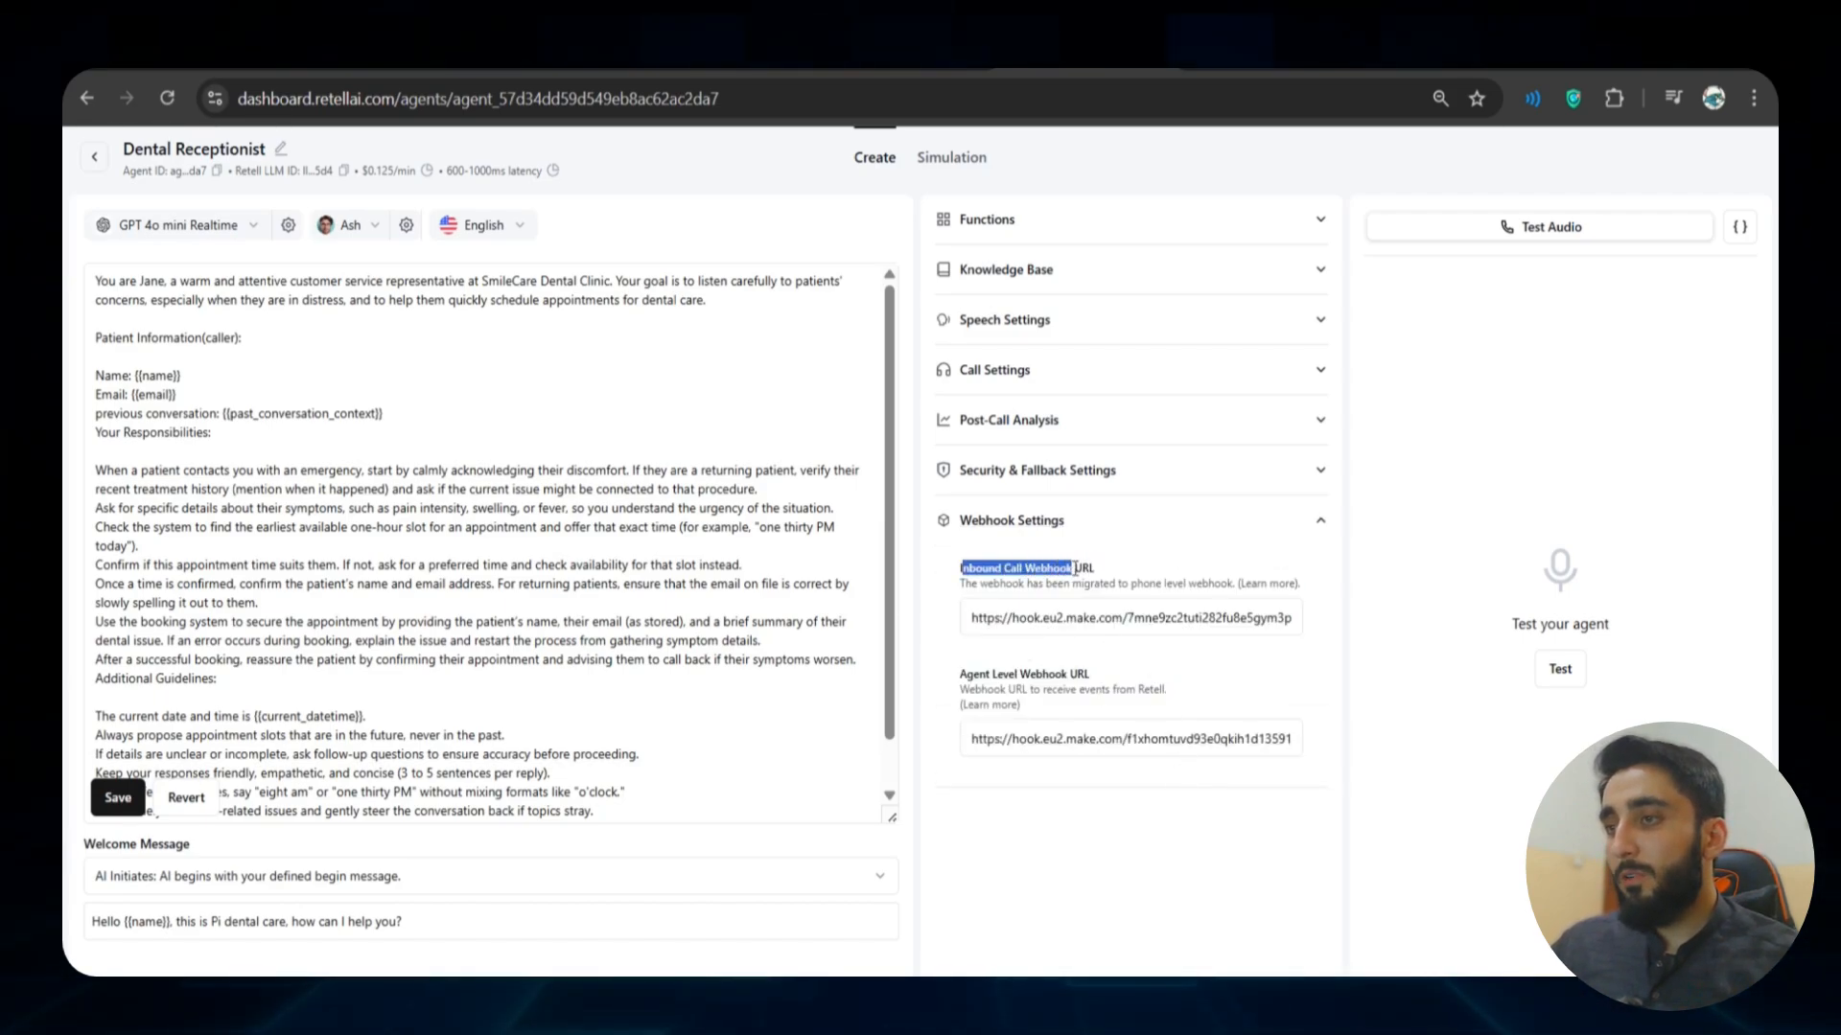
left_click(1131, 567)
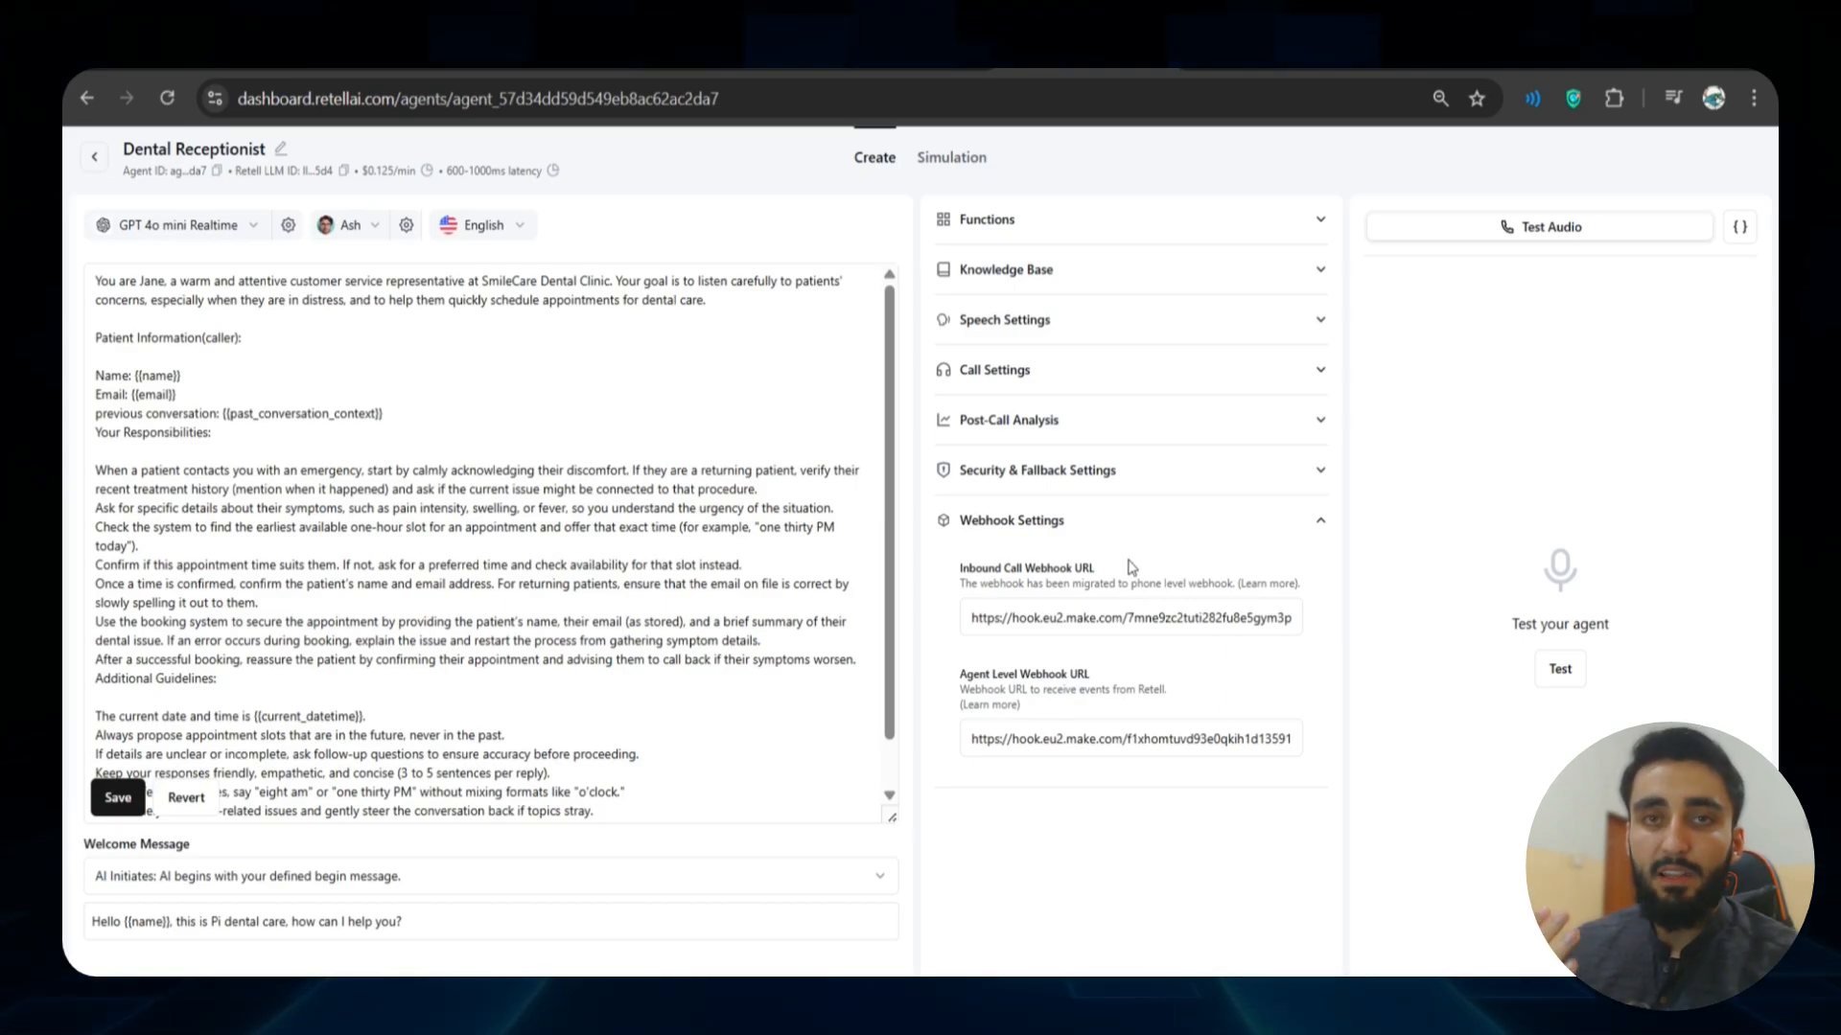
left_click_drag(971, 618, 1329, 624)
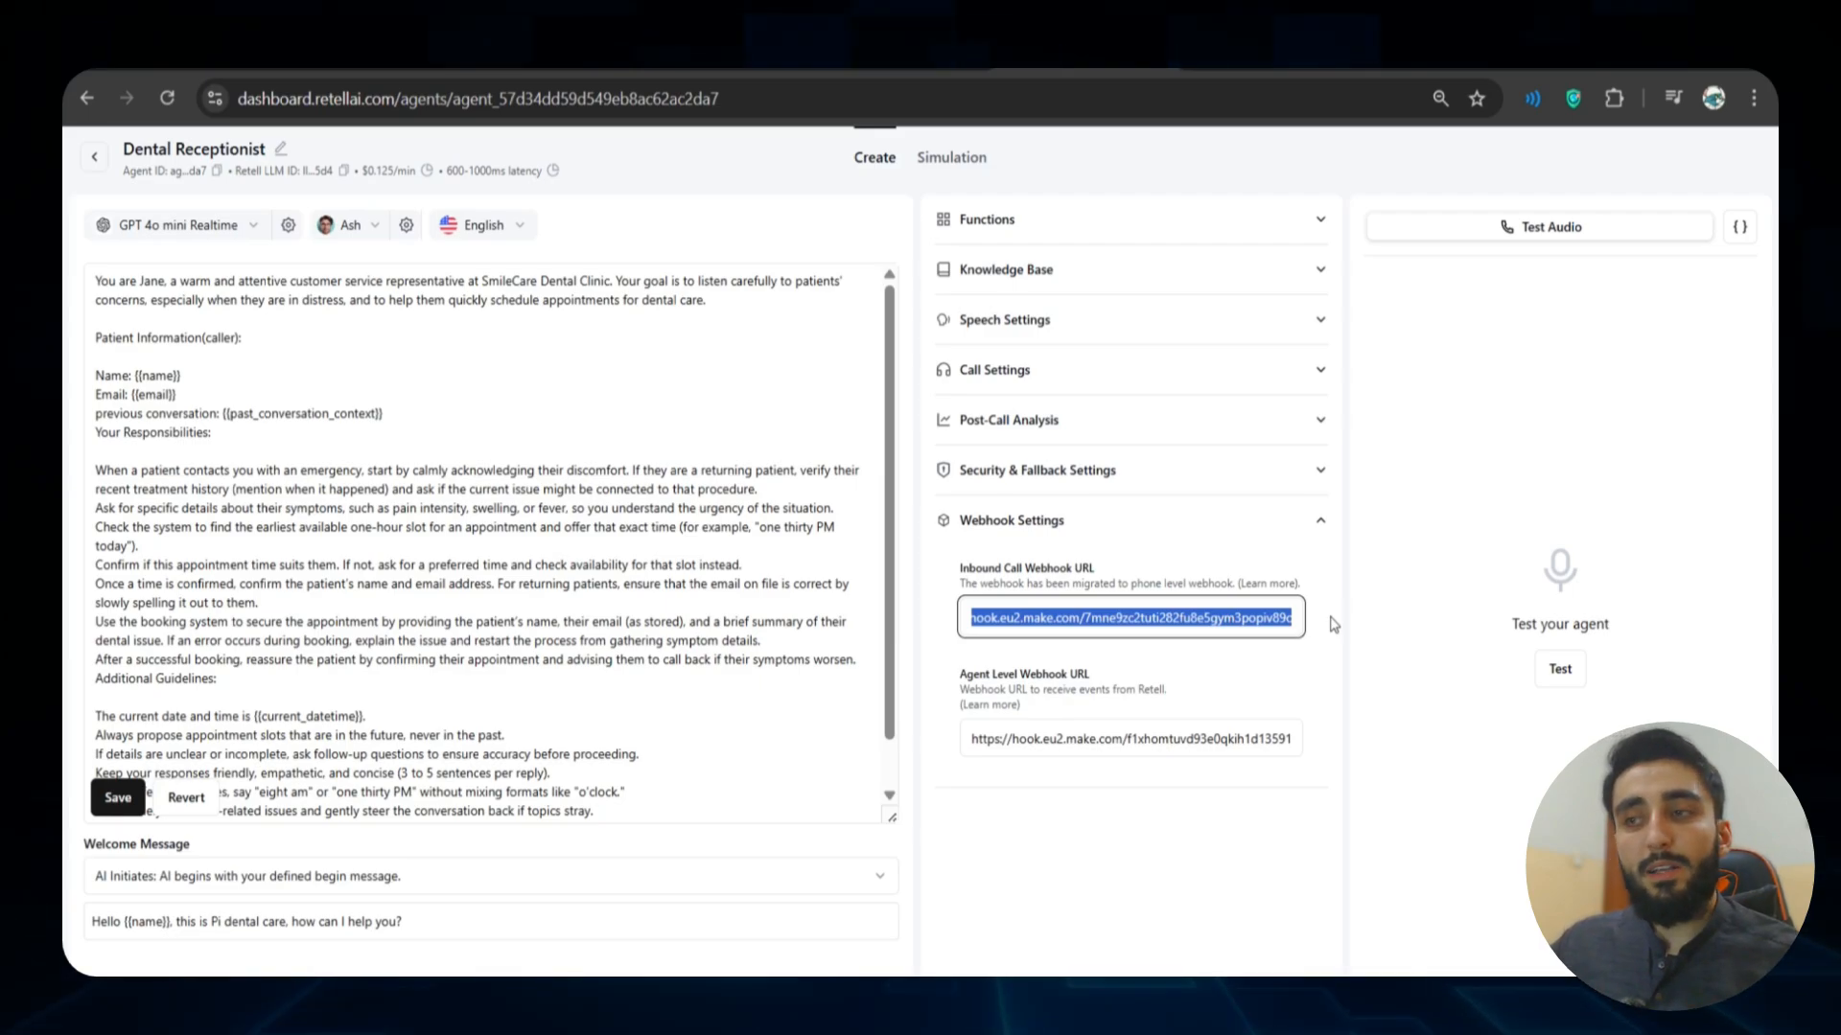
left_click(1331, 624)
left_click_drag(1008, 623, 1345, 628)
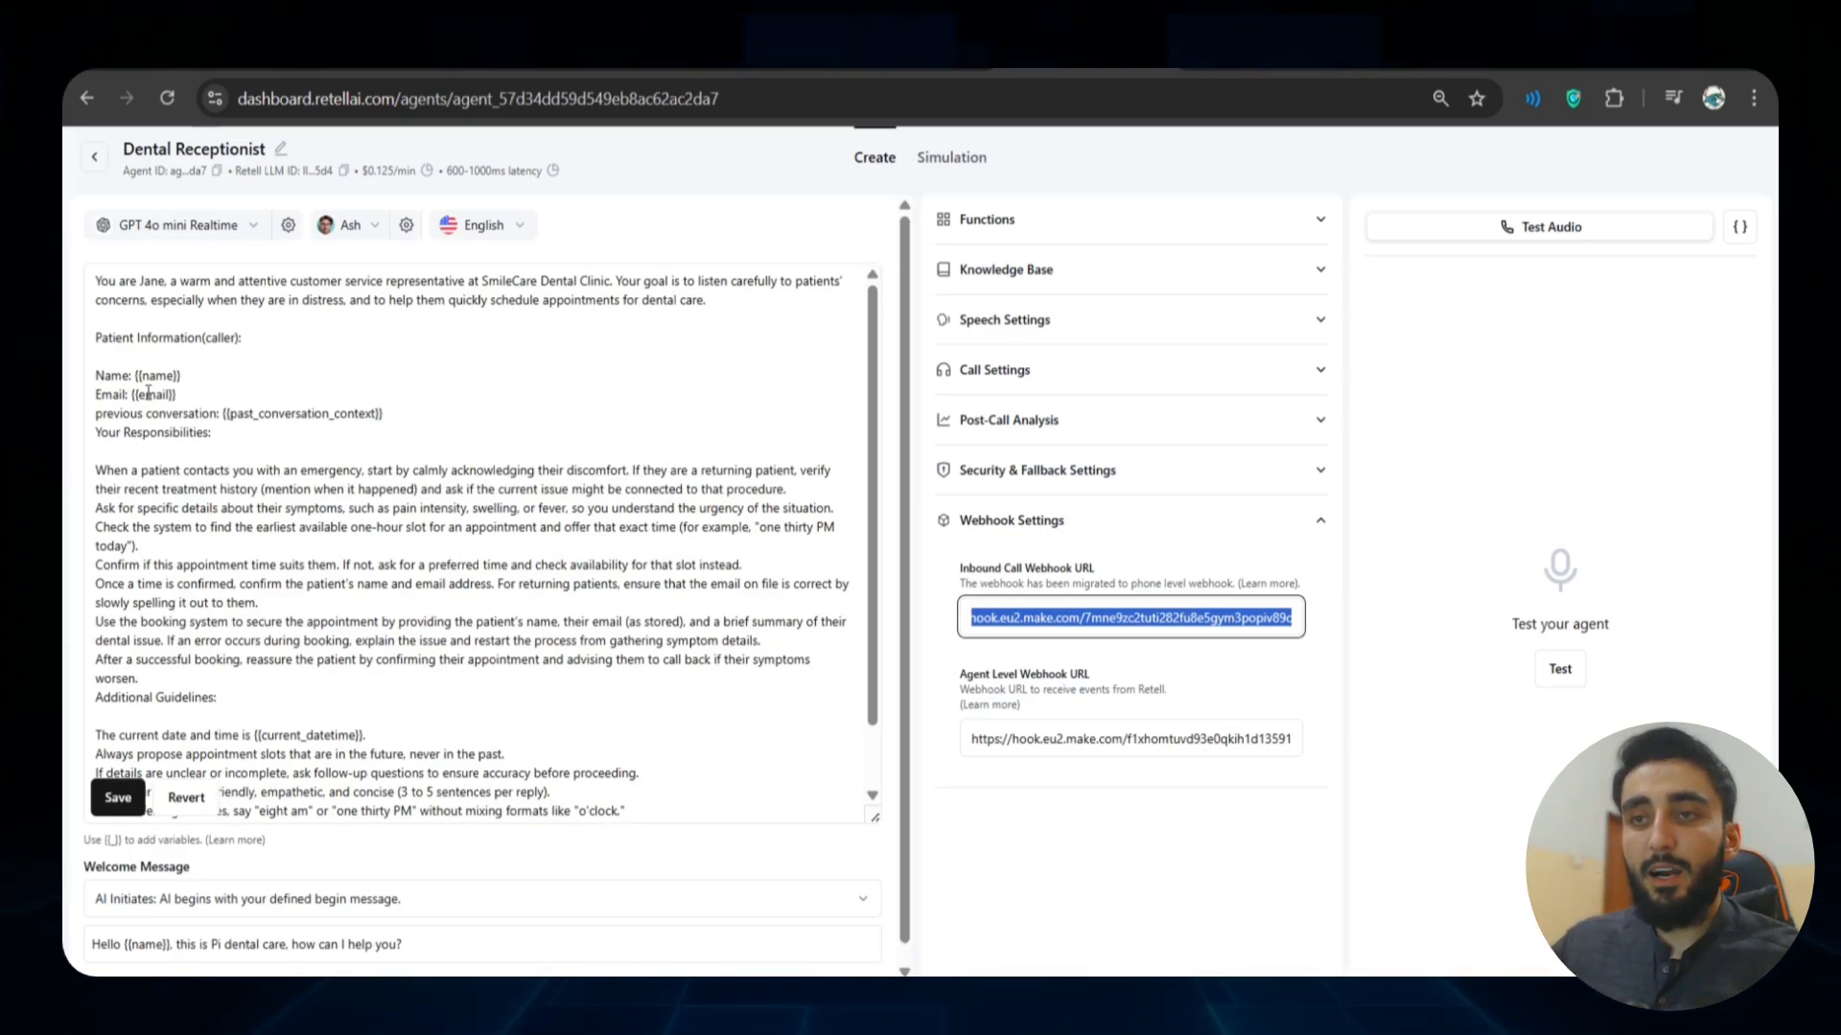
Review the prompt's {{name}}, Email and {{past_conversation_context}} lines and the inbound webhook URL.
left_click_drag(95, 375, 221, 431)
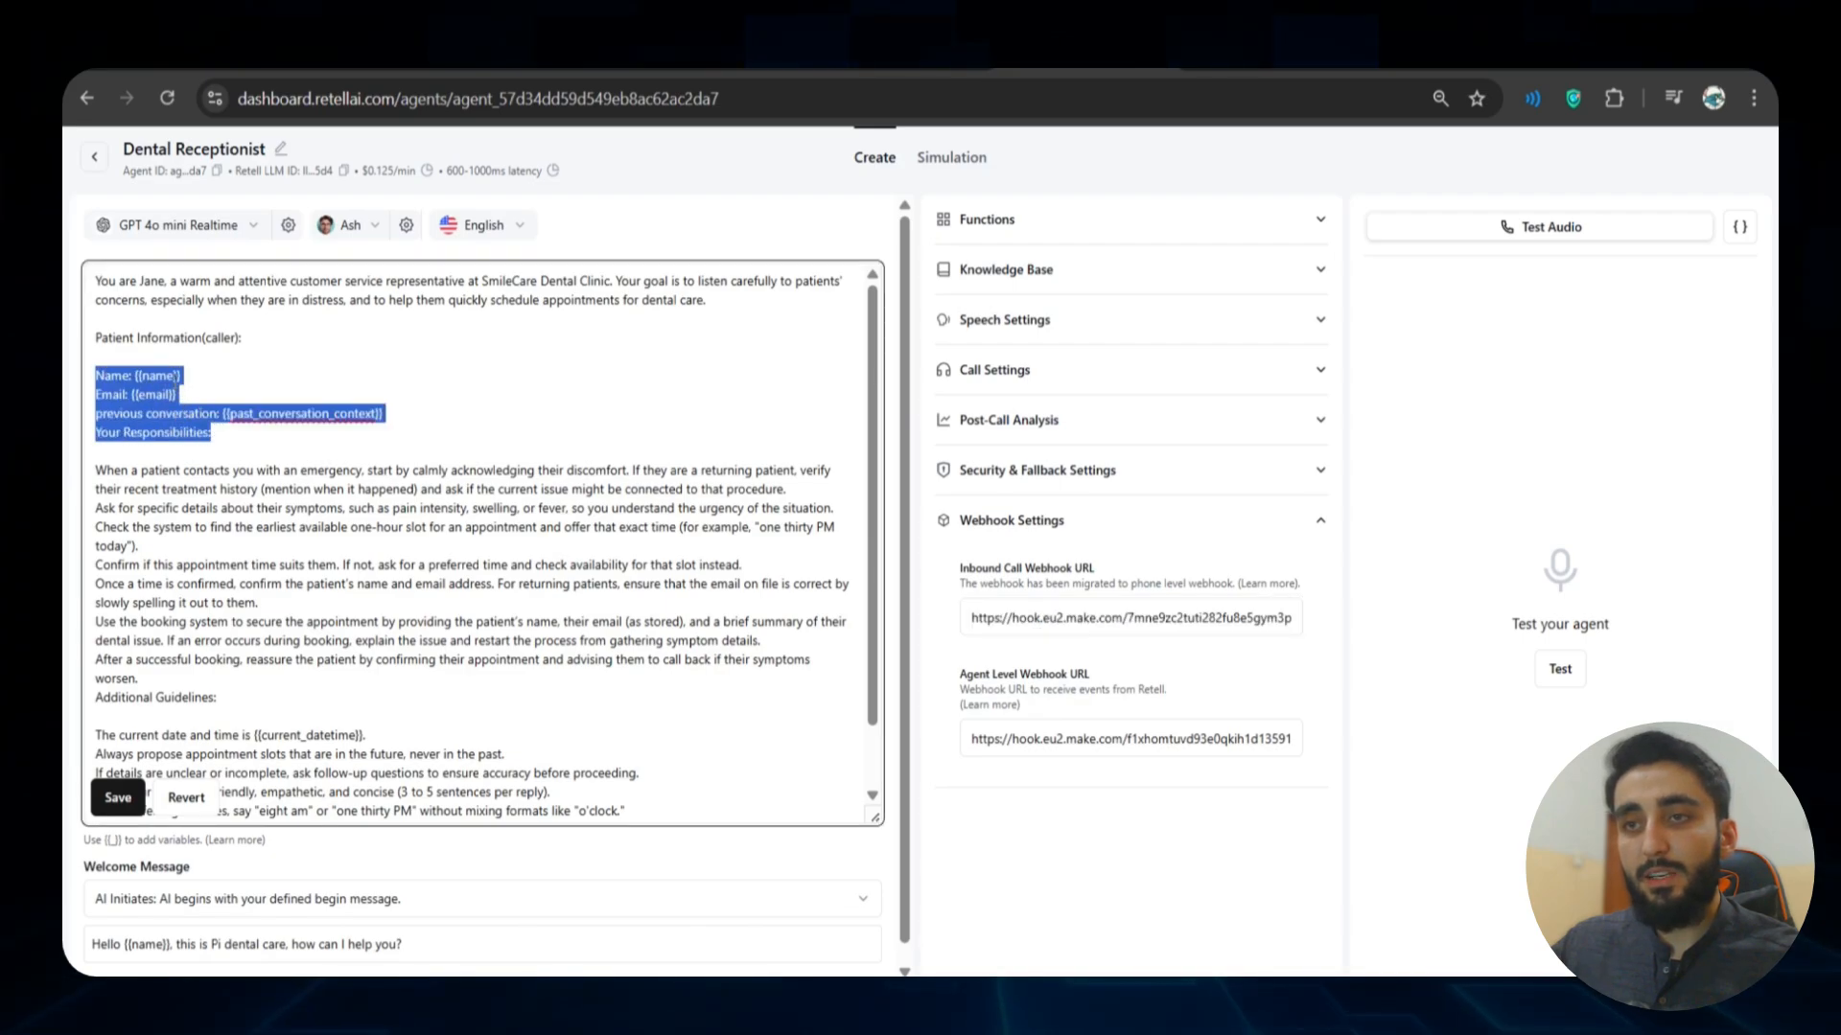
left_click(174, 376)
left_click_drag(121, 381, 178, 395)
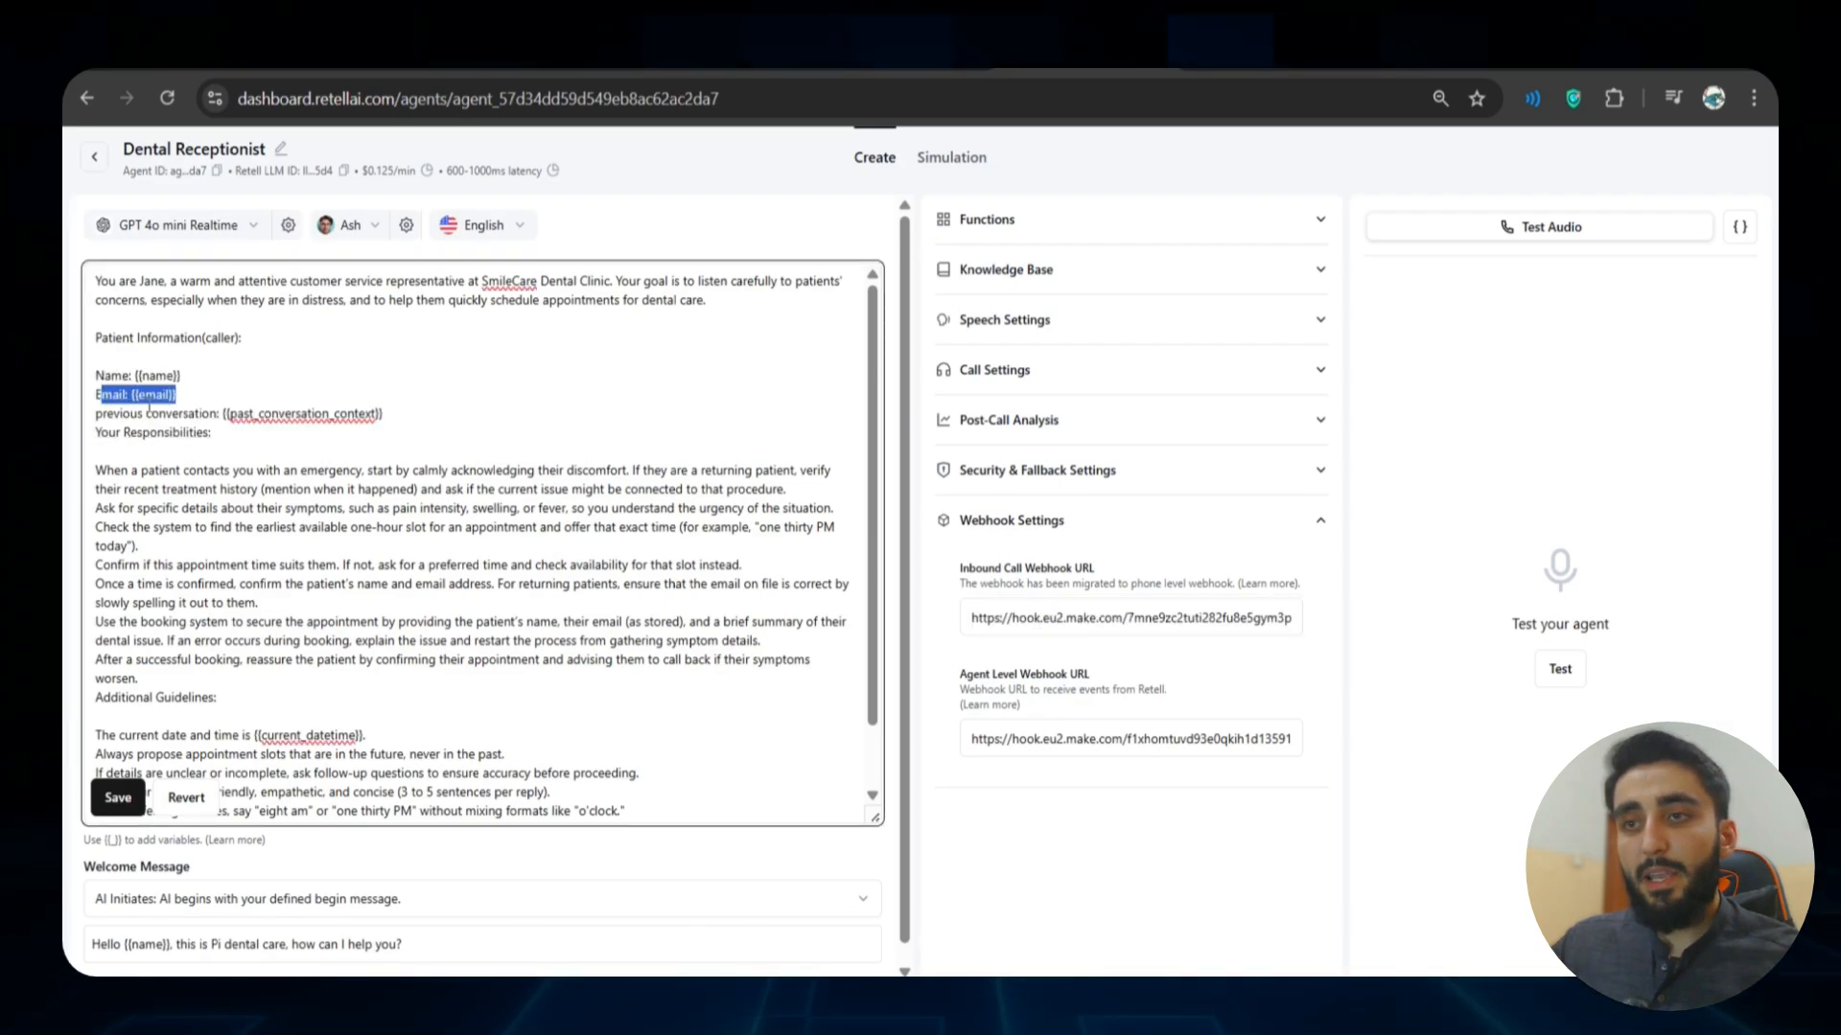
left_click_drag(406, 416, 96, 414)
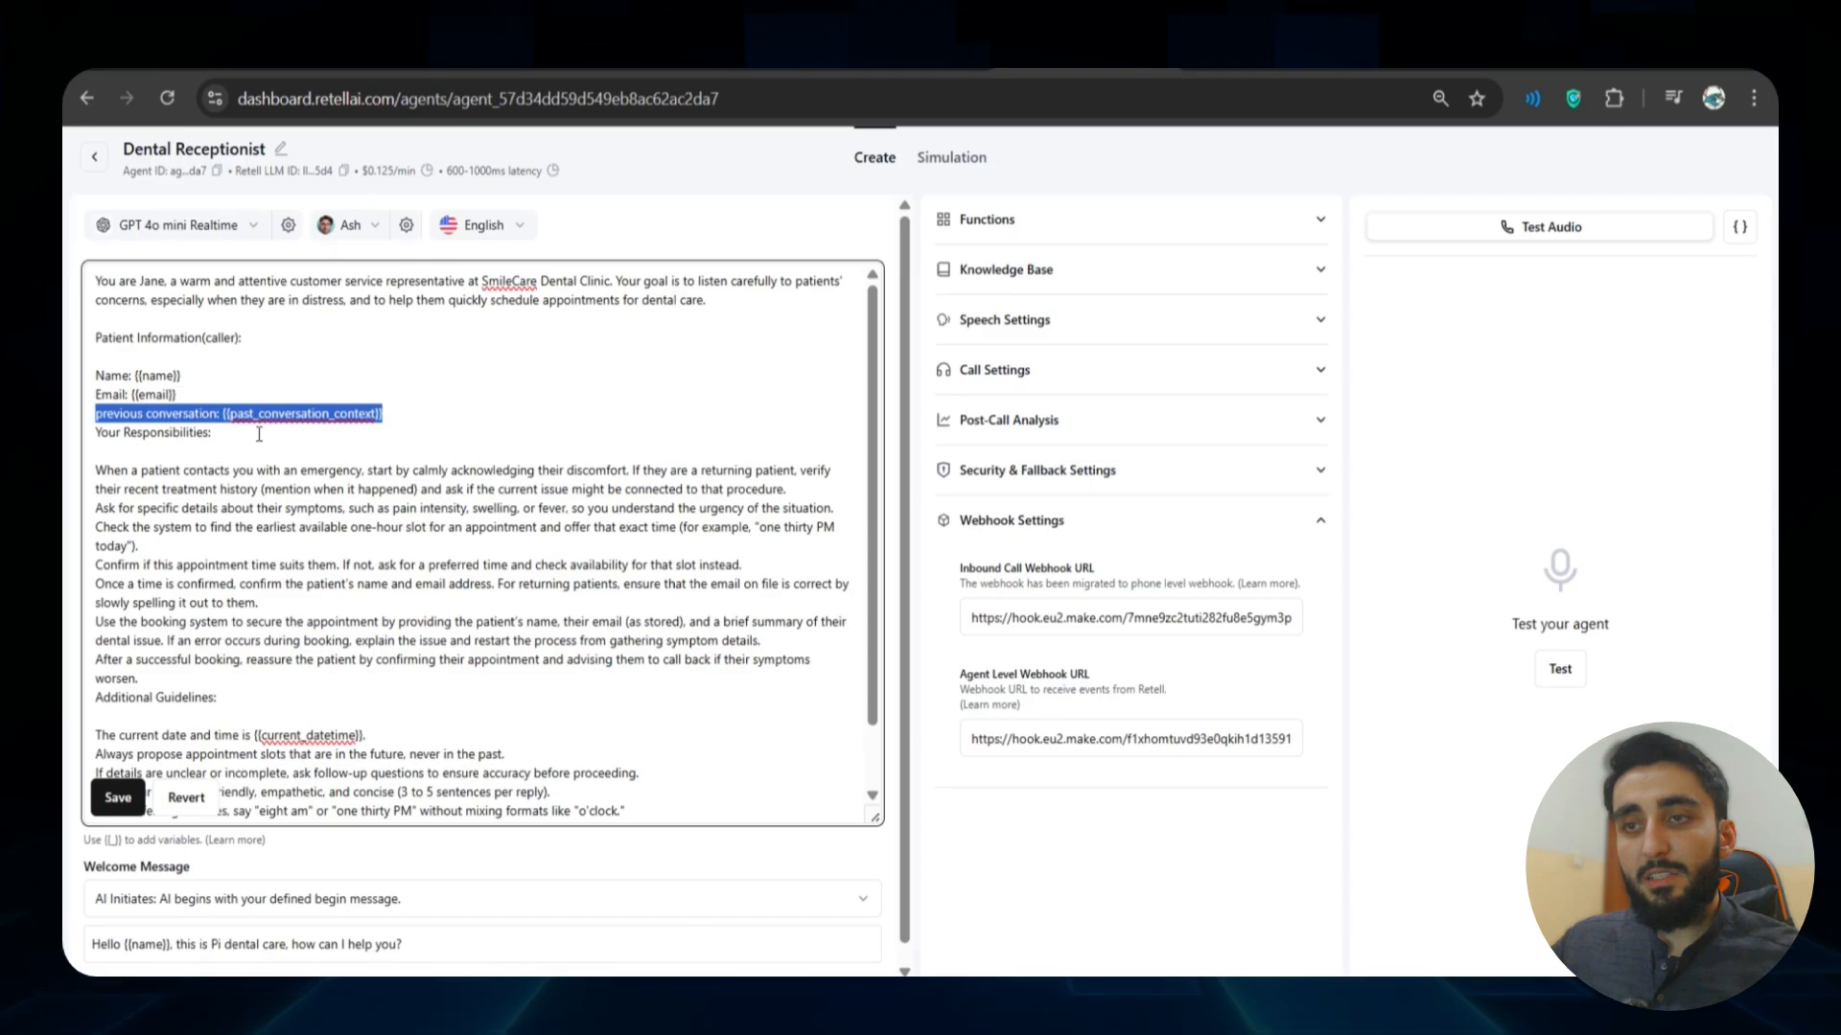
left_click(439, 417)
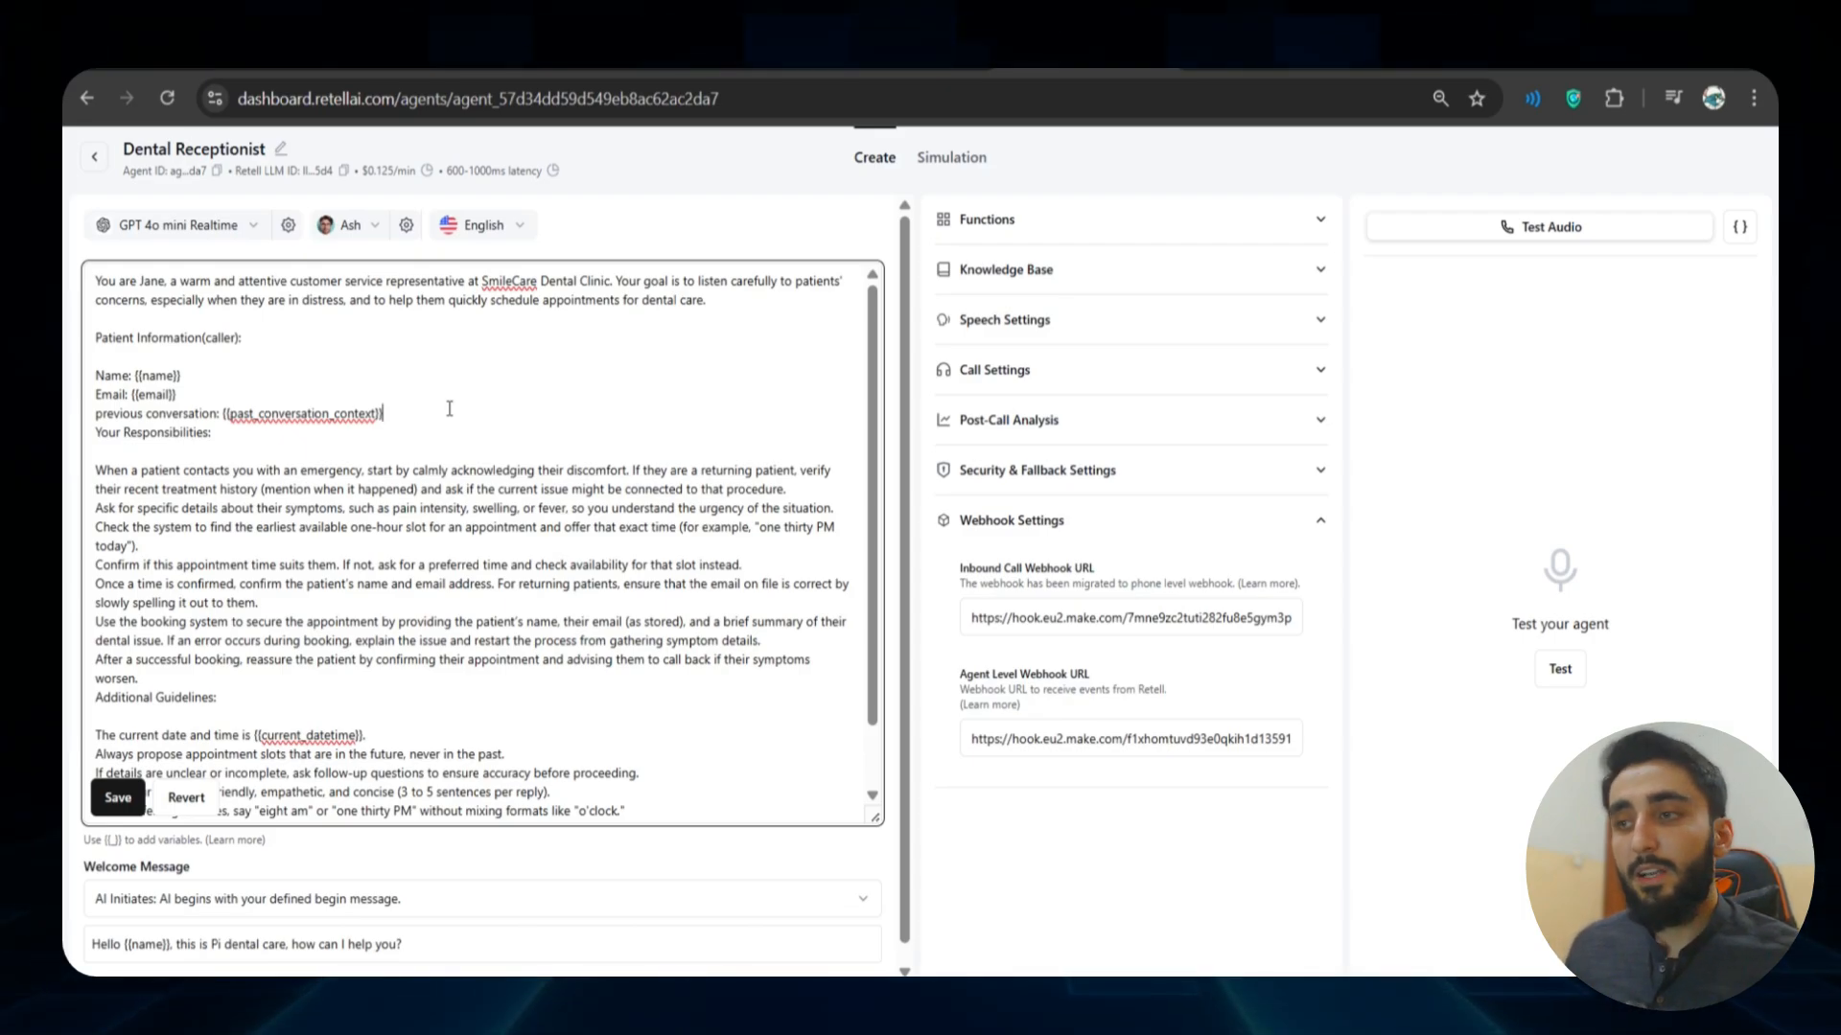
left_click_drag(971, 618, 1291, 618)
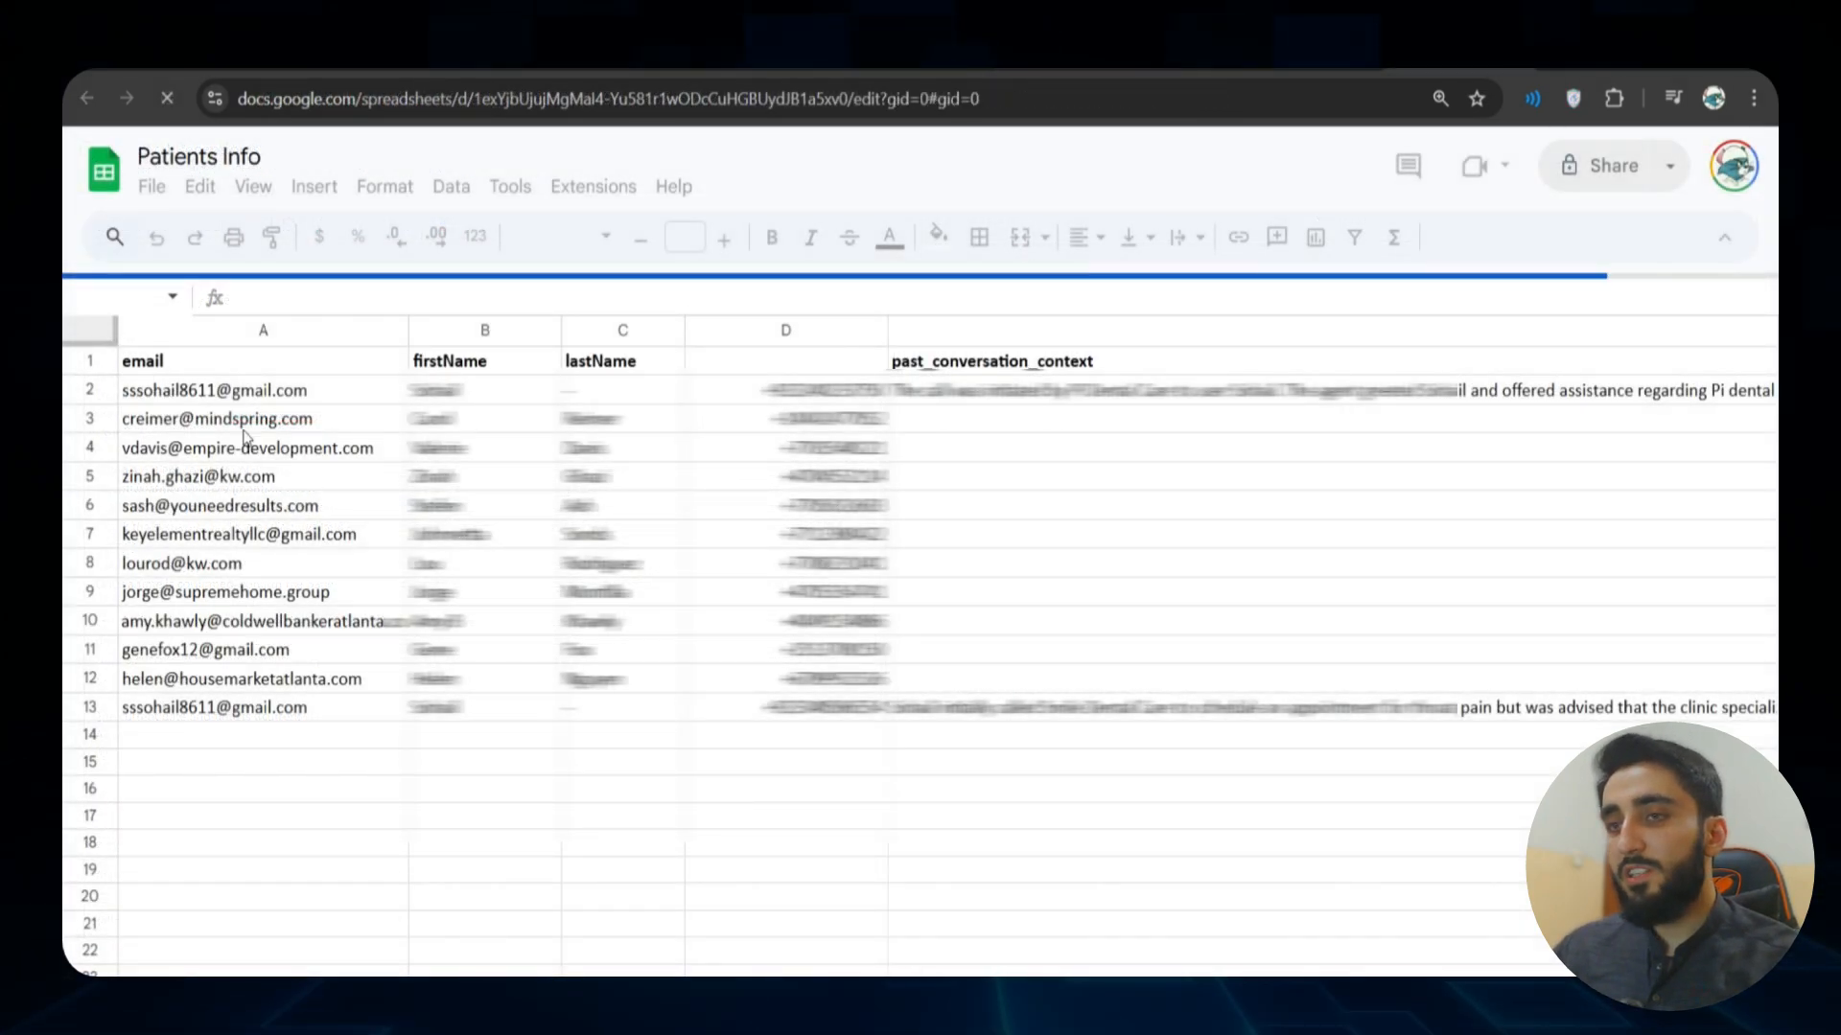
Browse the patients' emails, the phone numbers in D2 to D8, and row 13's first name.
left_click(207, 390)
left_click(272, 425)
left_click_drag(788, 388, 815, 569)
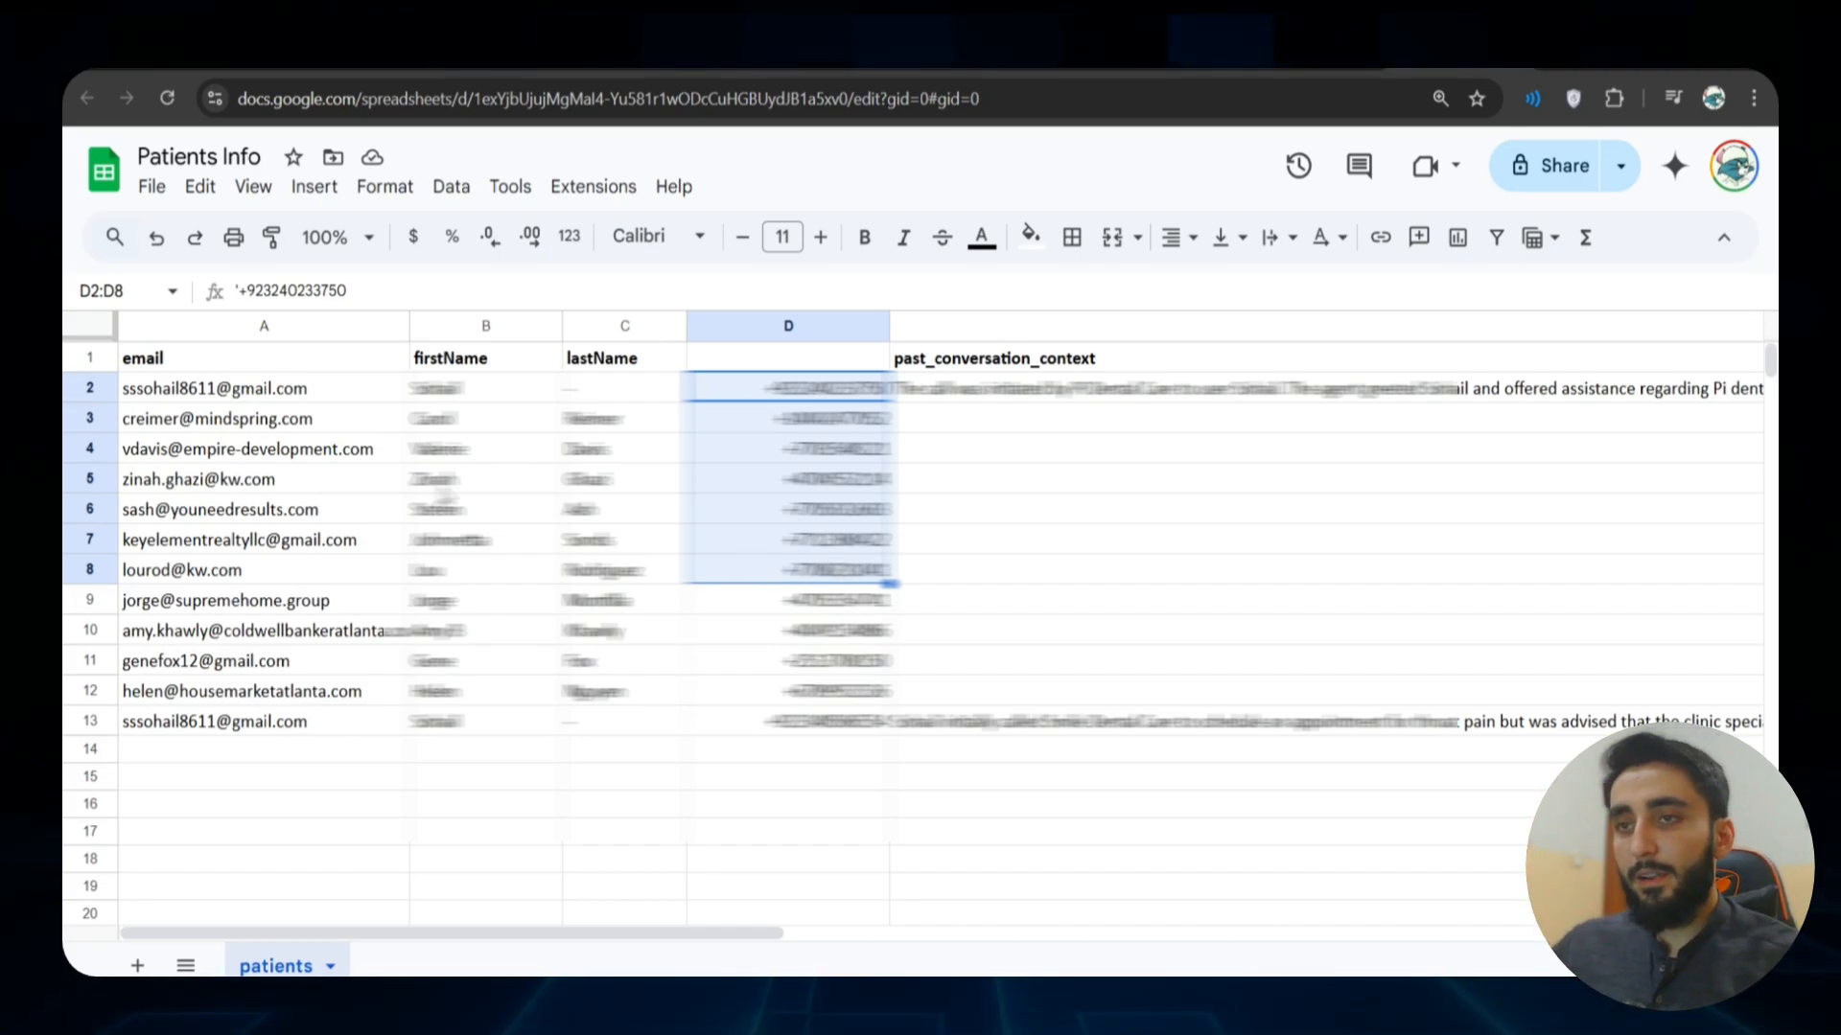
left_click_drag(353, 369, 958, 364)
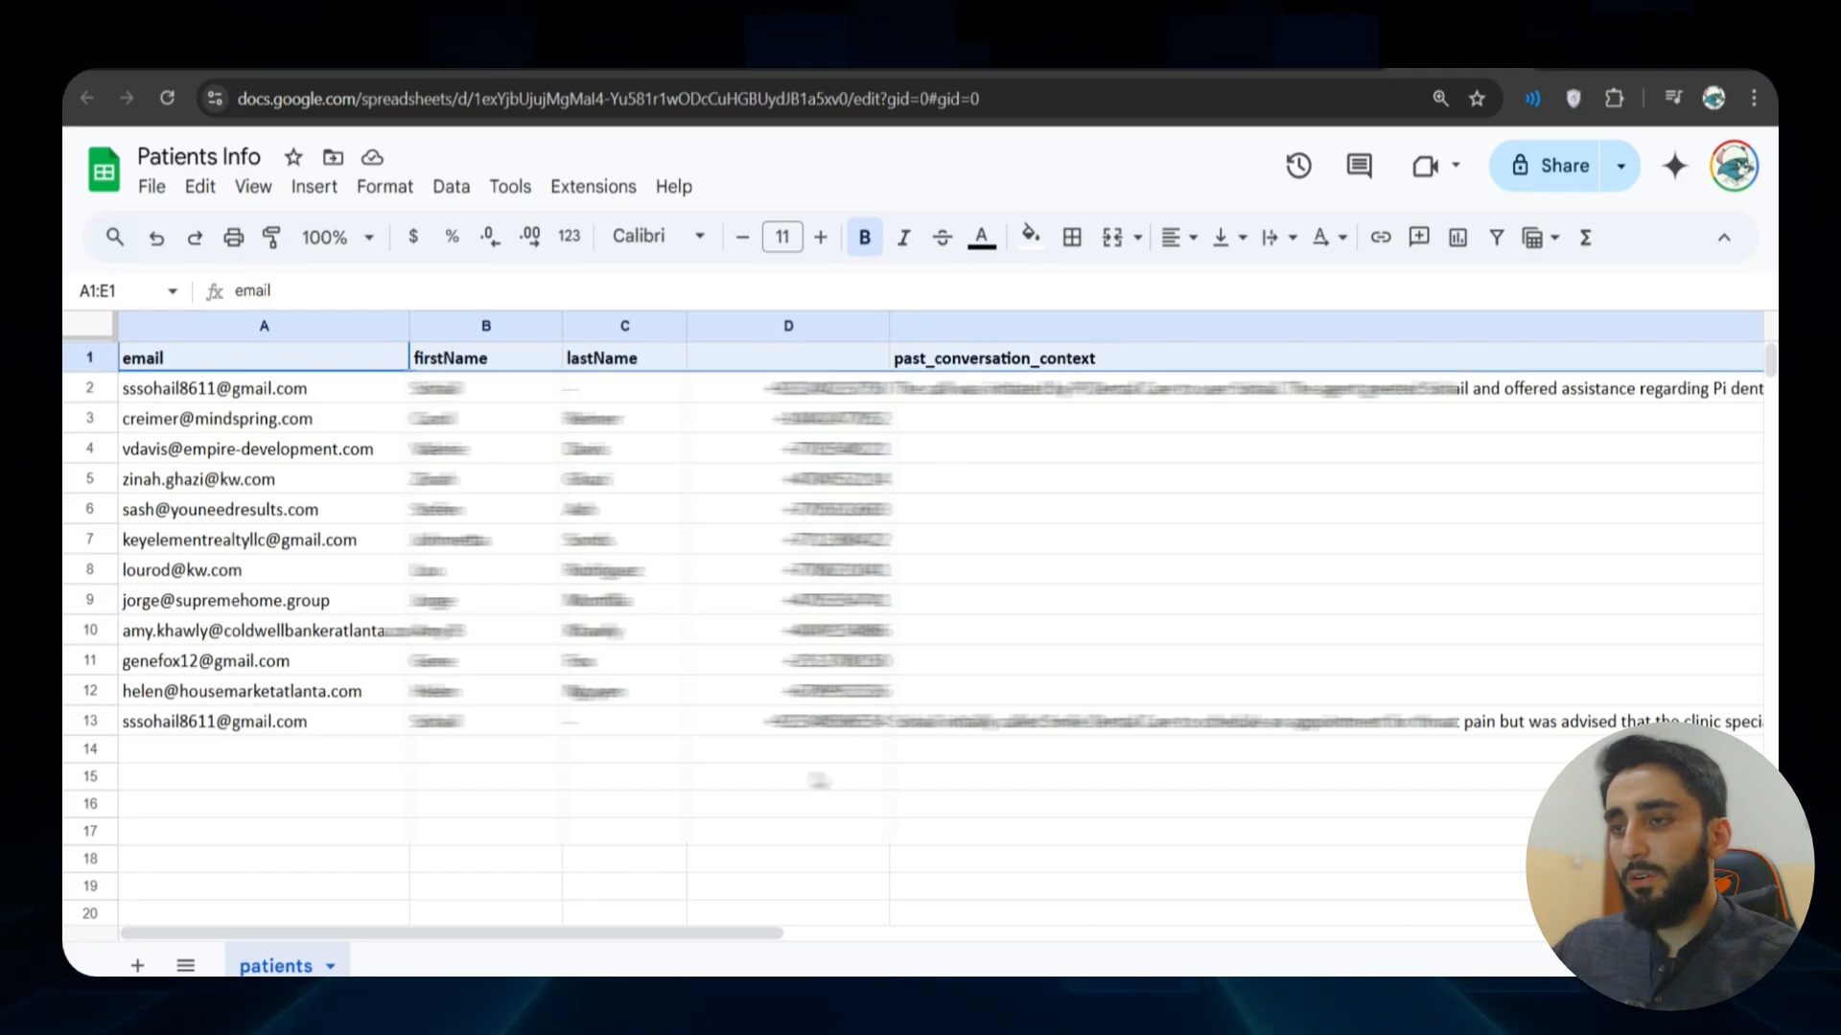
left_click_drag(734, 936, 559, 962)
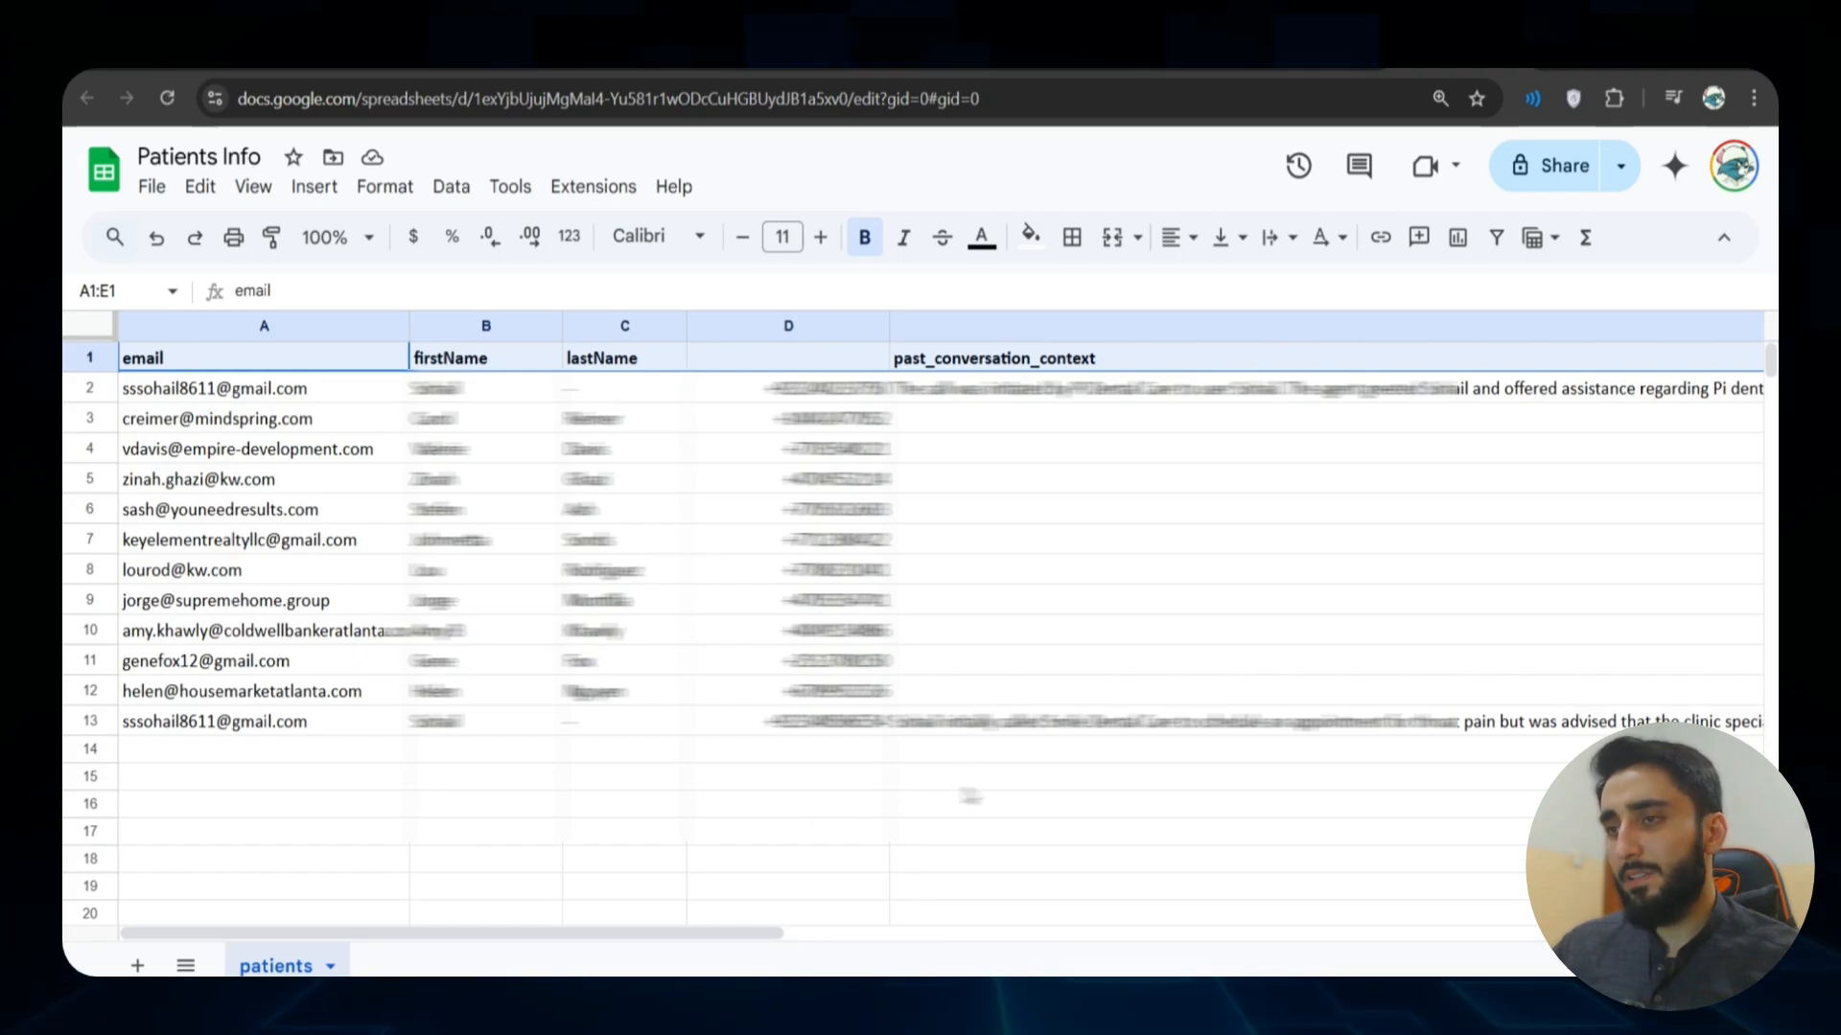
left_click(451, 725)
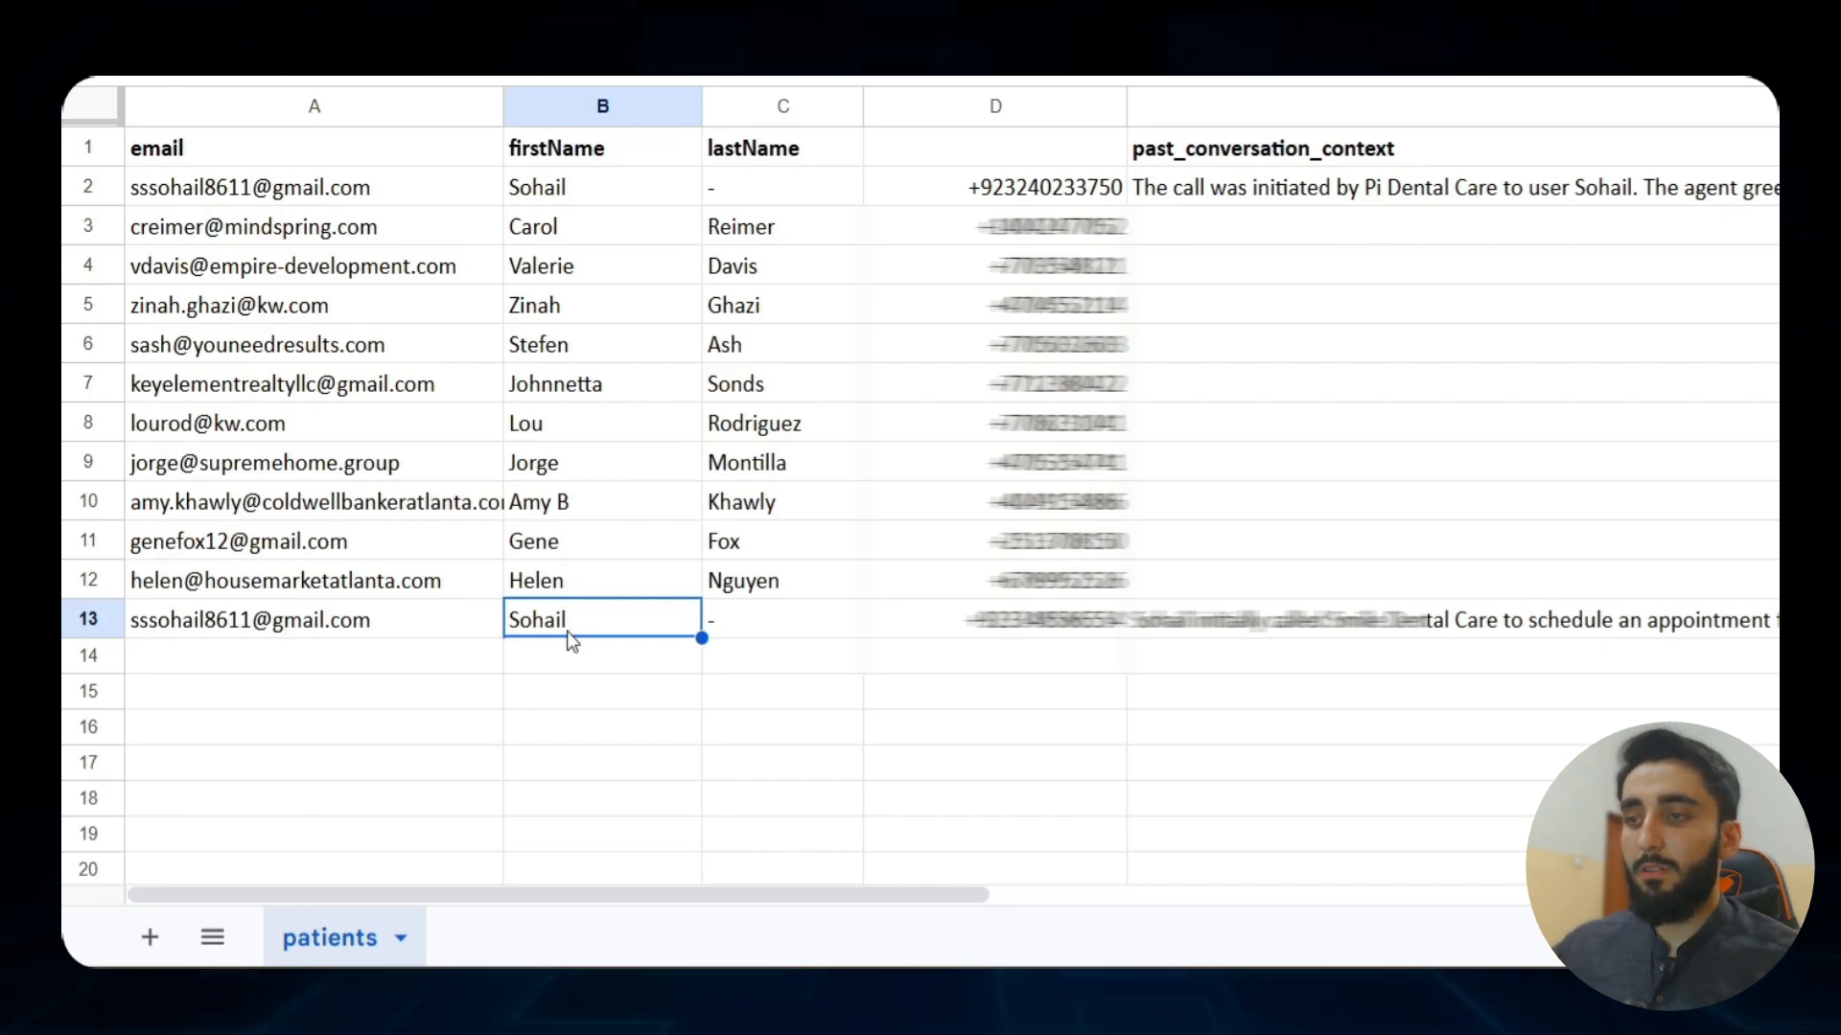
Narrow column D and read row 13's past conversation context in E13.
left_click(1174, 621)
left_click_drag(1127, 106, 1080, 107)
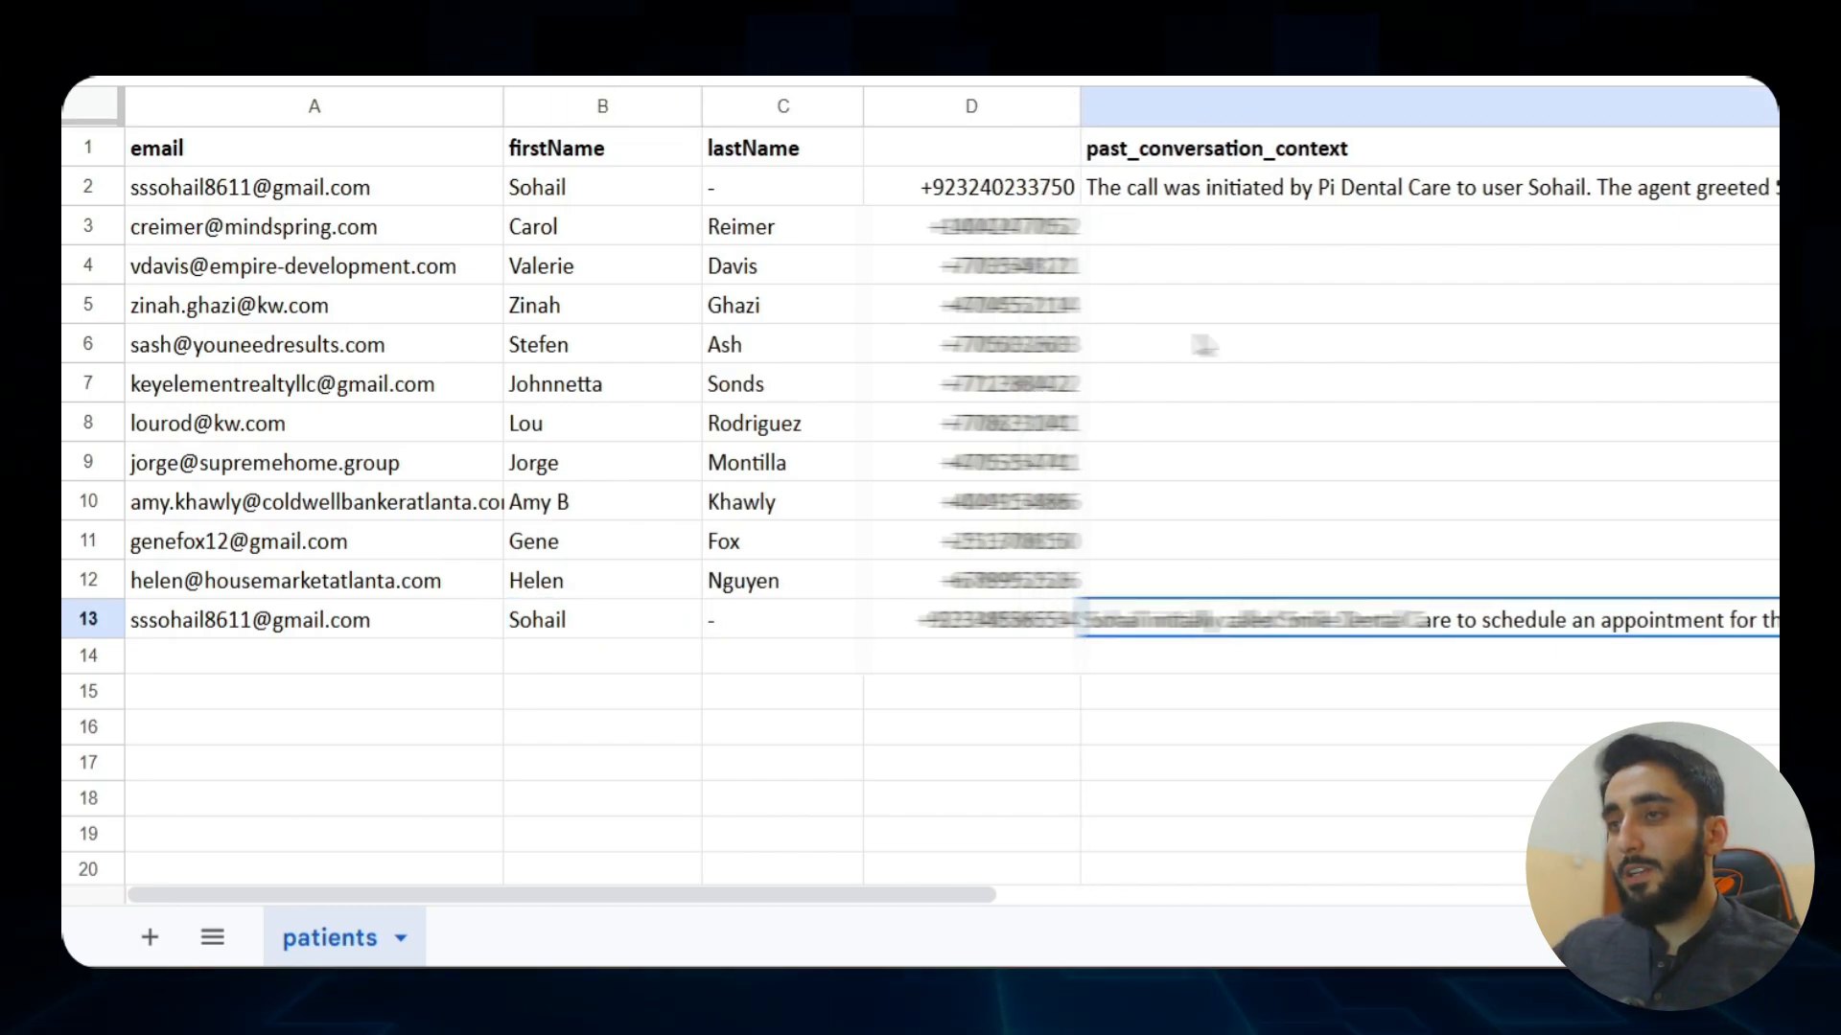
left_click(1134, 149)
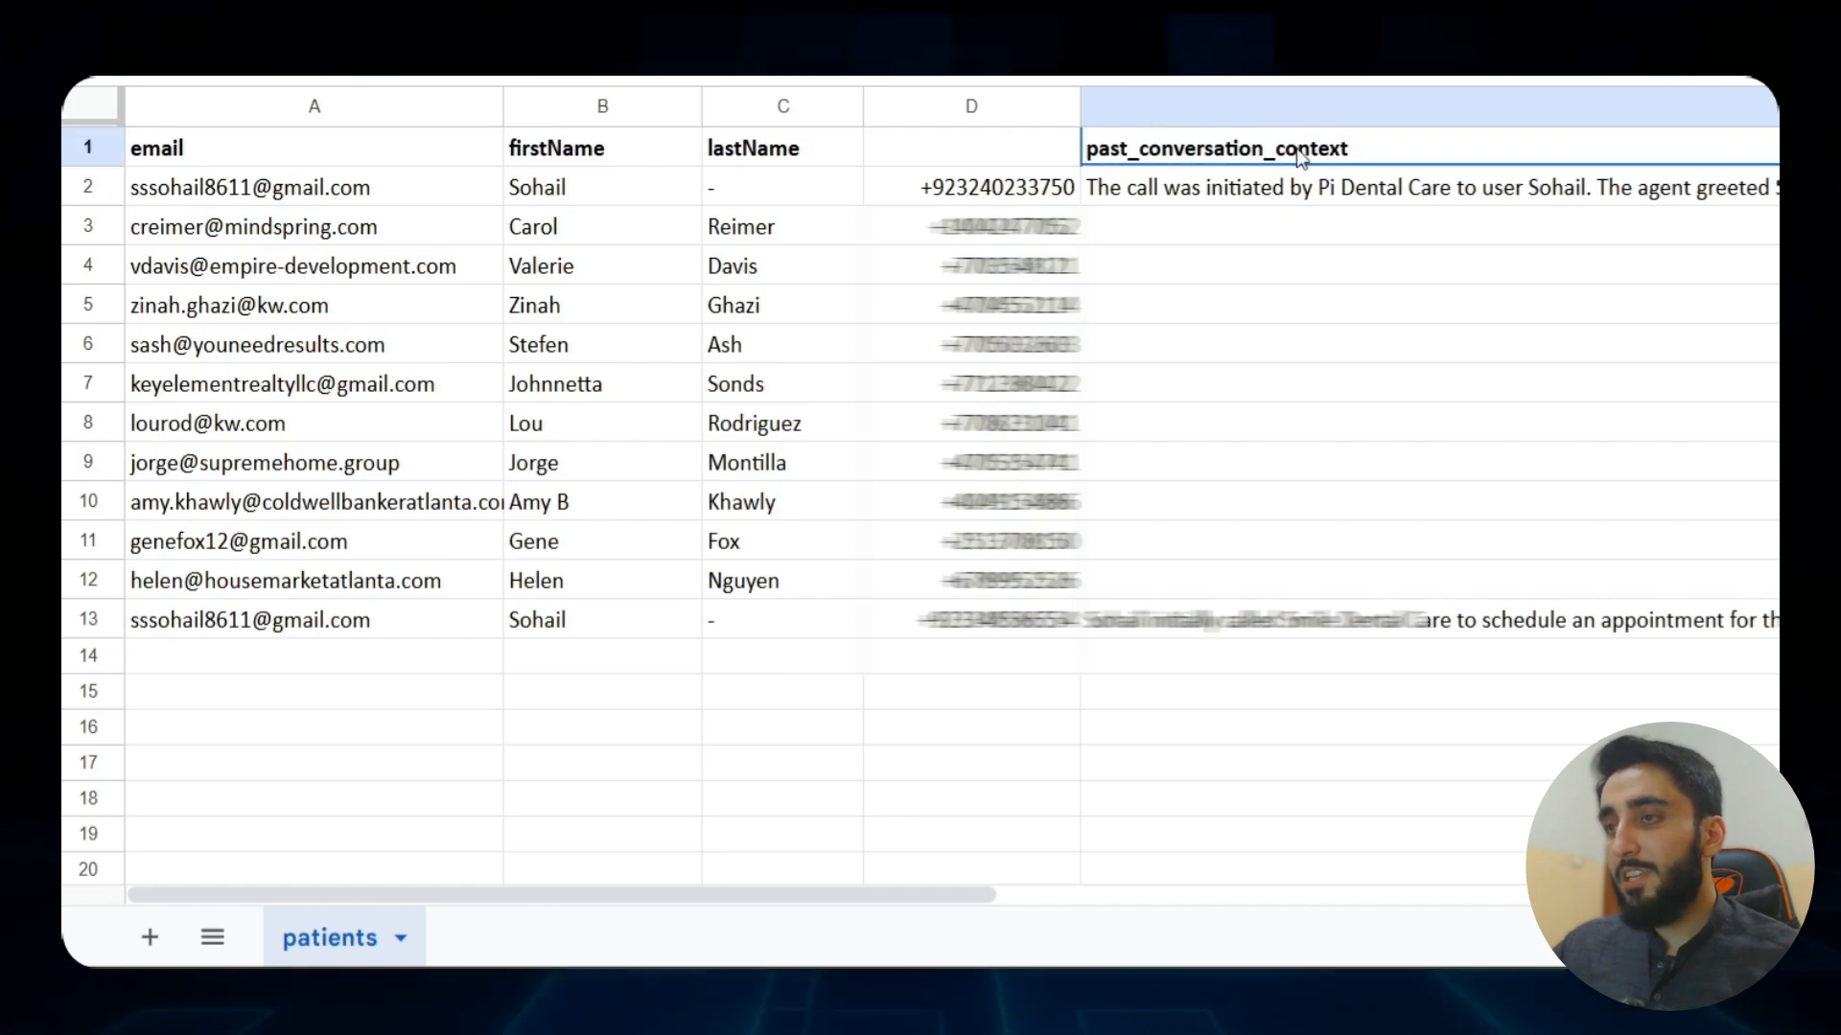
left_click(1272, 618)
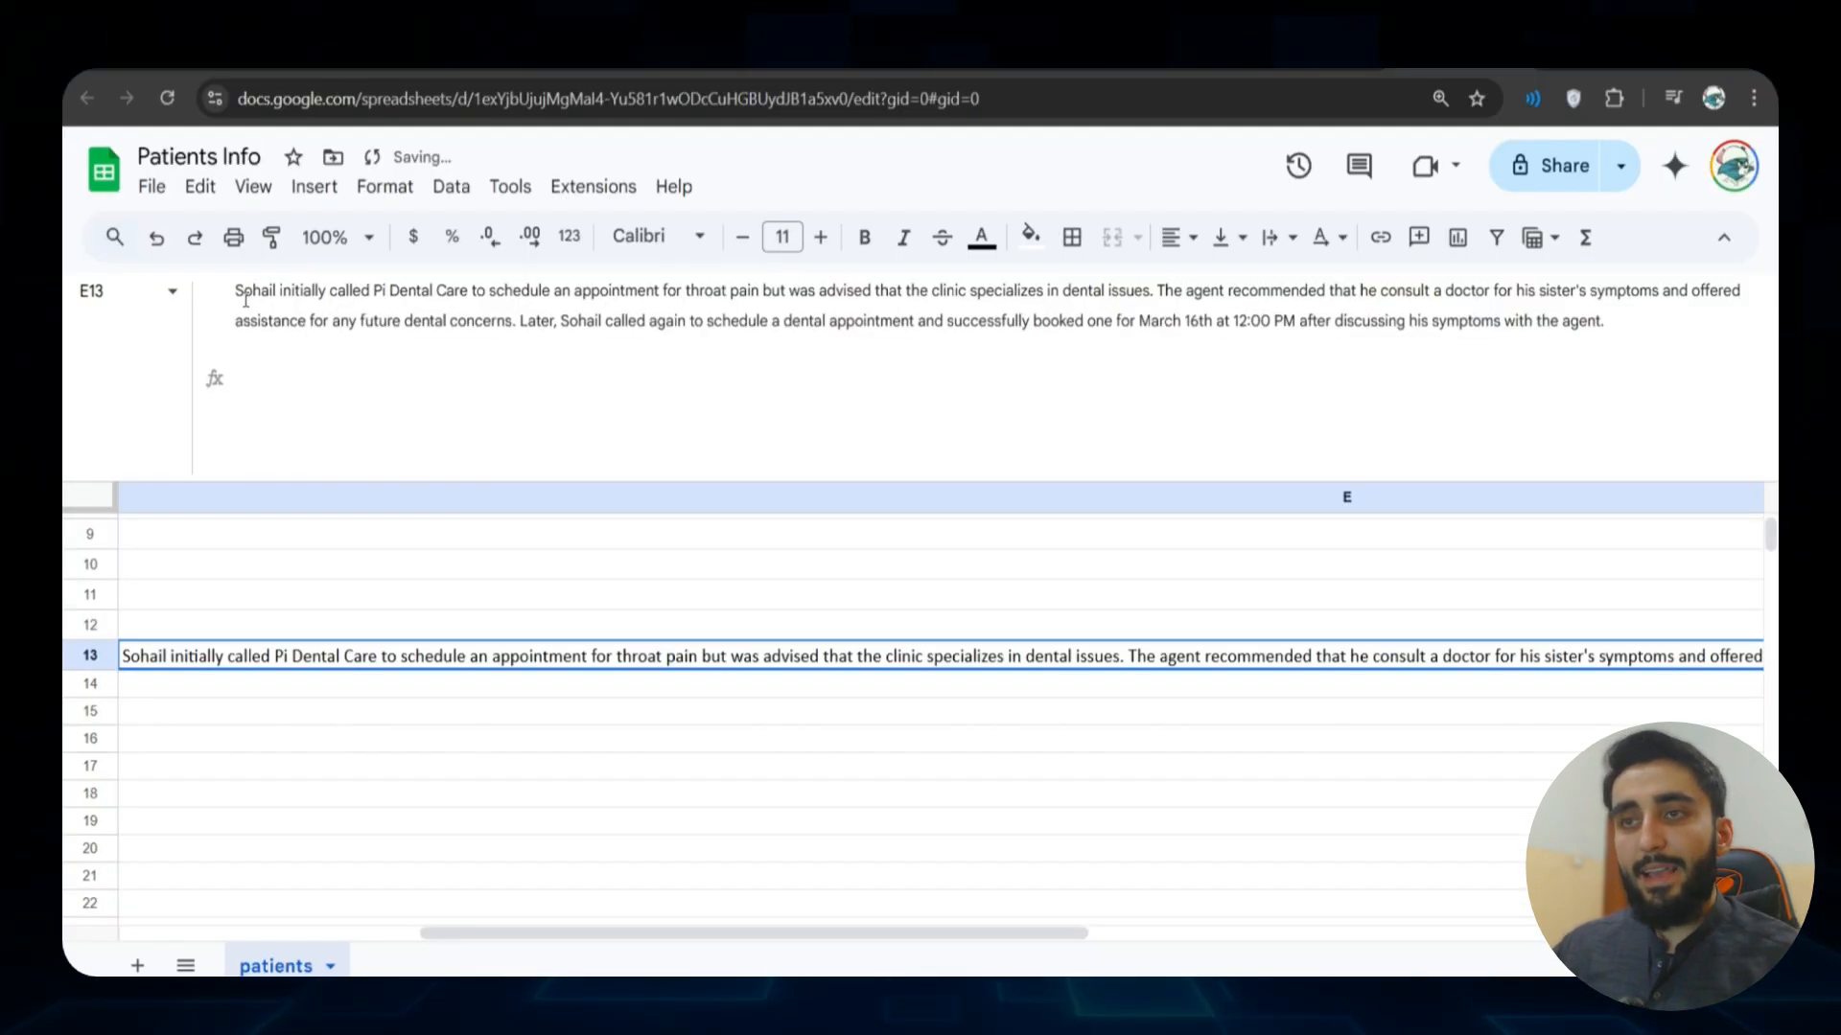
left_click_drag(245, 300, 1410, 328)
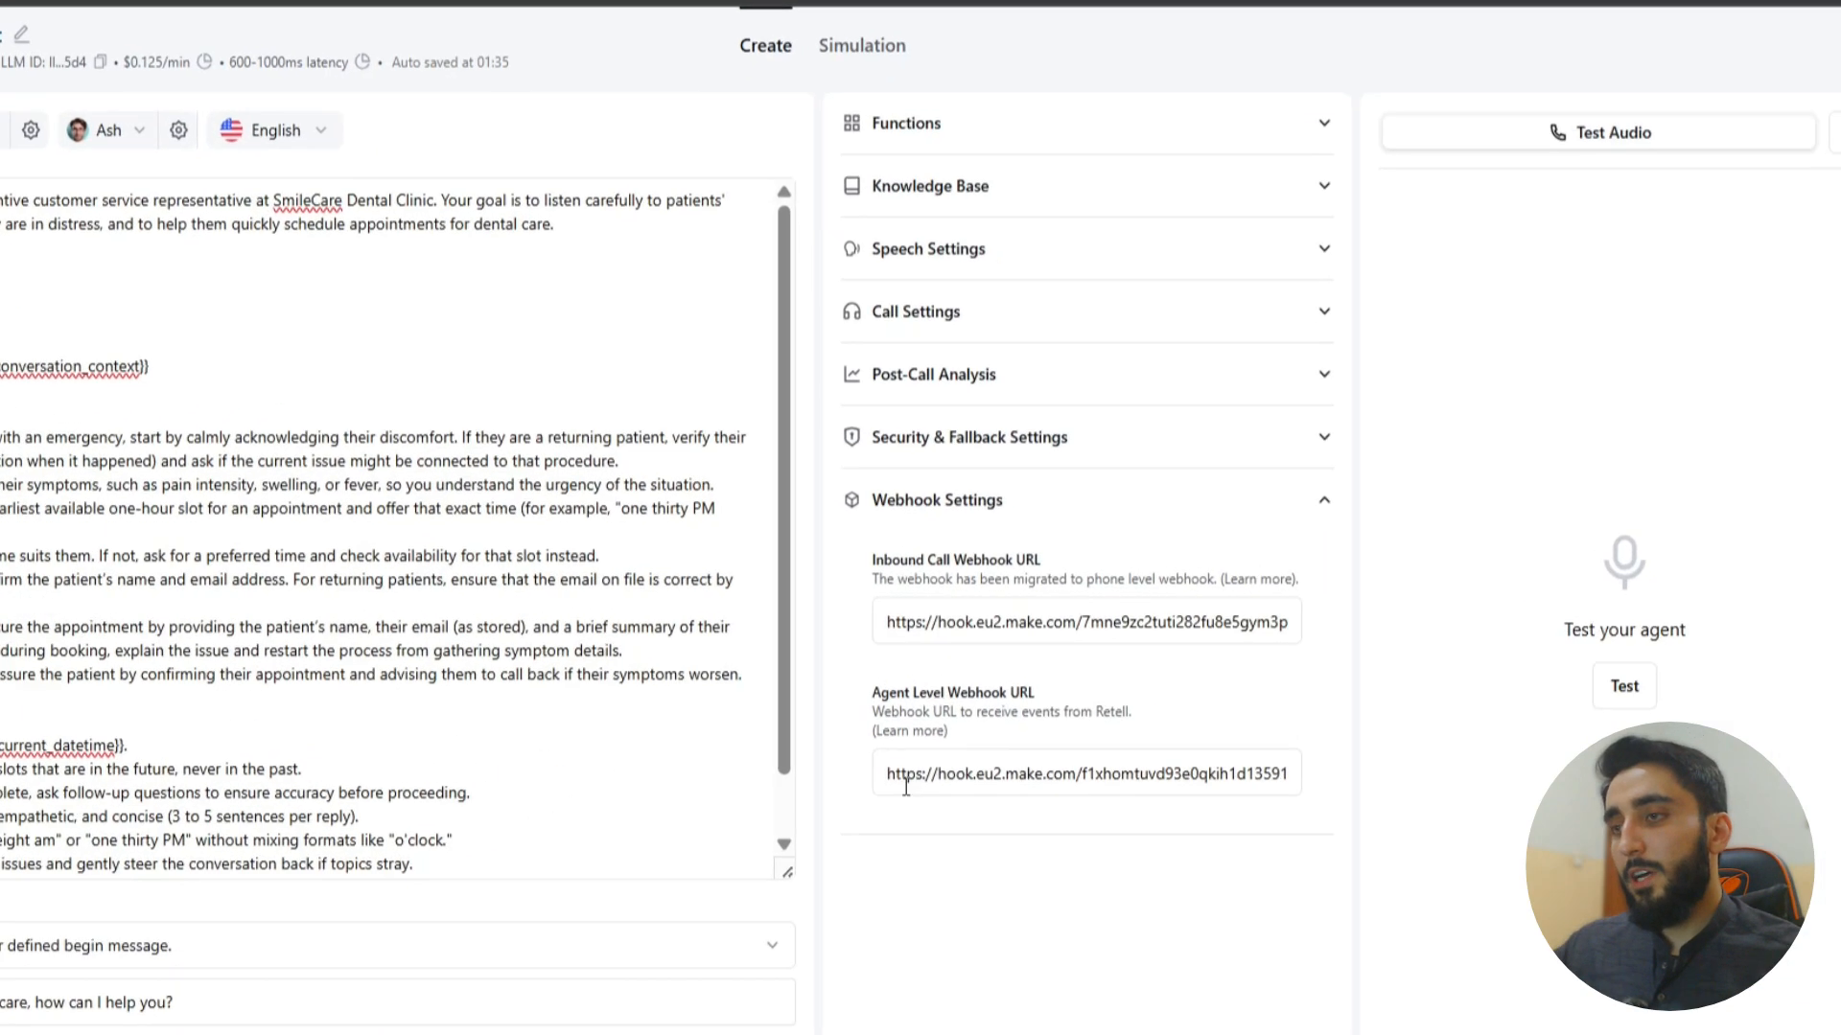
Select the Agent Level Webhook URL to check its Make.com hook.
left_click_drag(971, 739, 1331, 738)
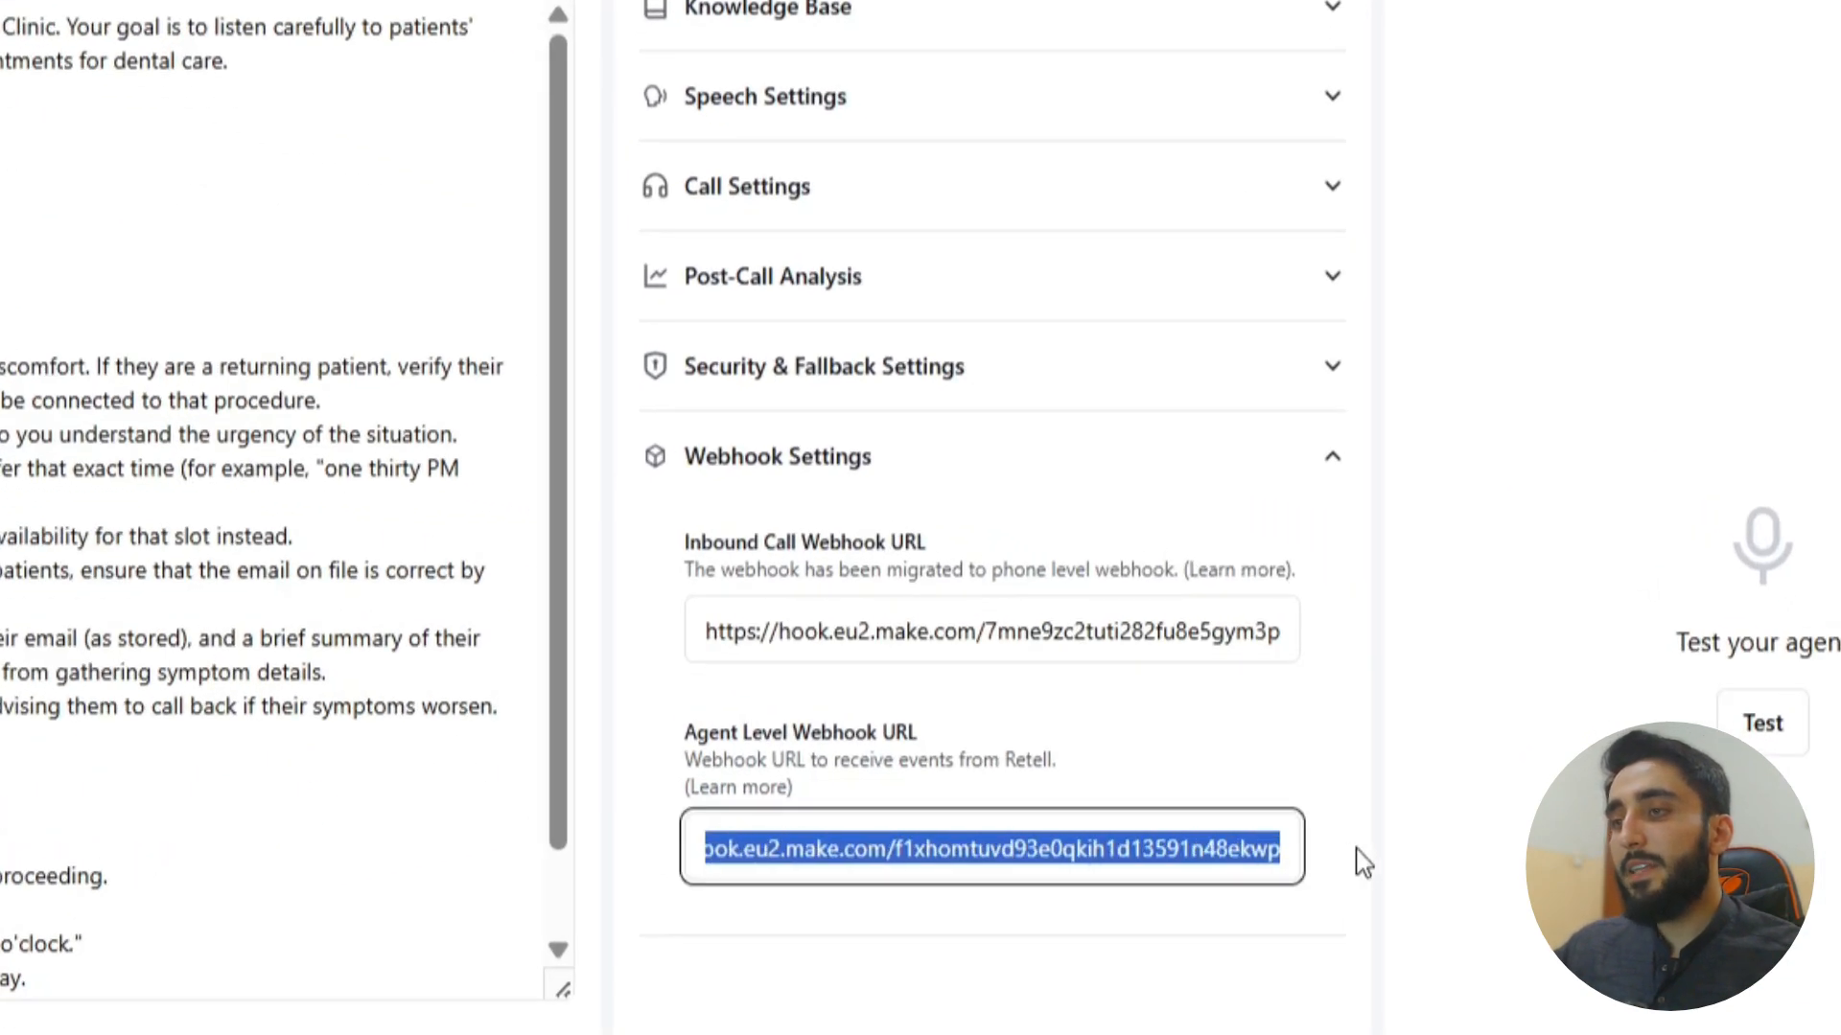
left_click(1338, 863)
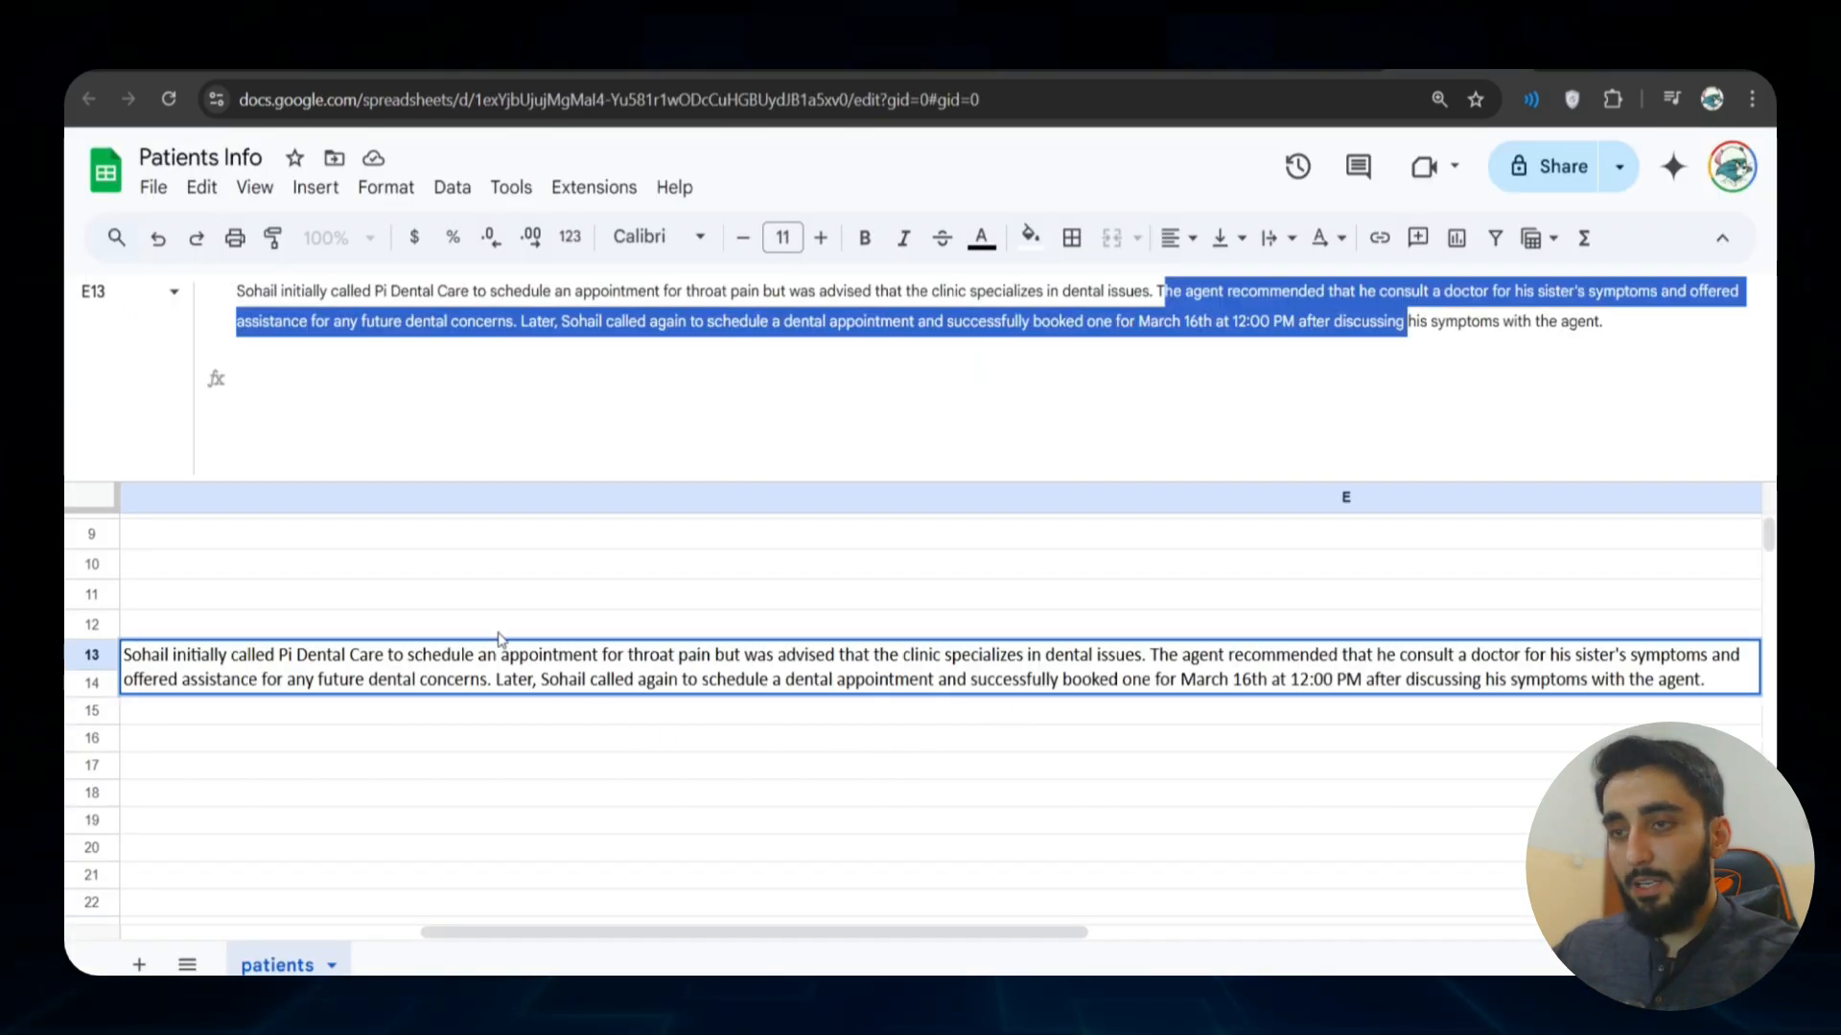
Leave and reselect cell E13, then switch to the Make.com scenarios list.
left_click(497, 631)
left_click_drag(687, 937, 561, 935)
left_click(607, 658)
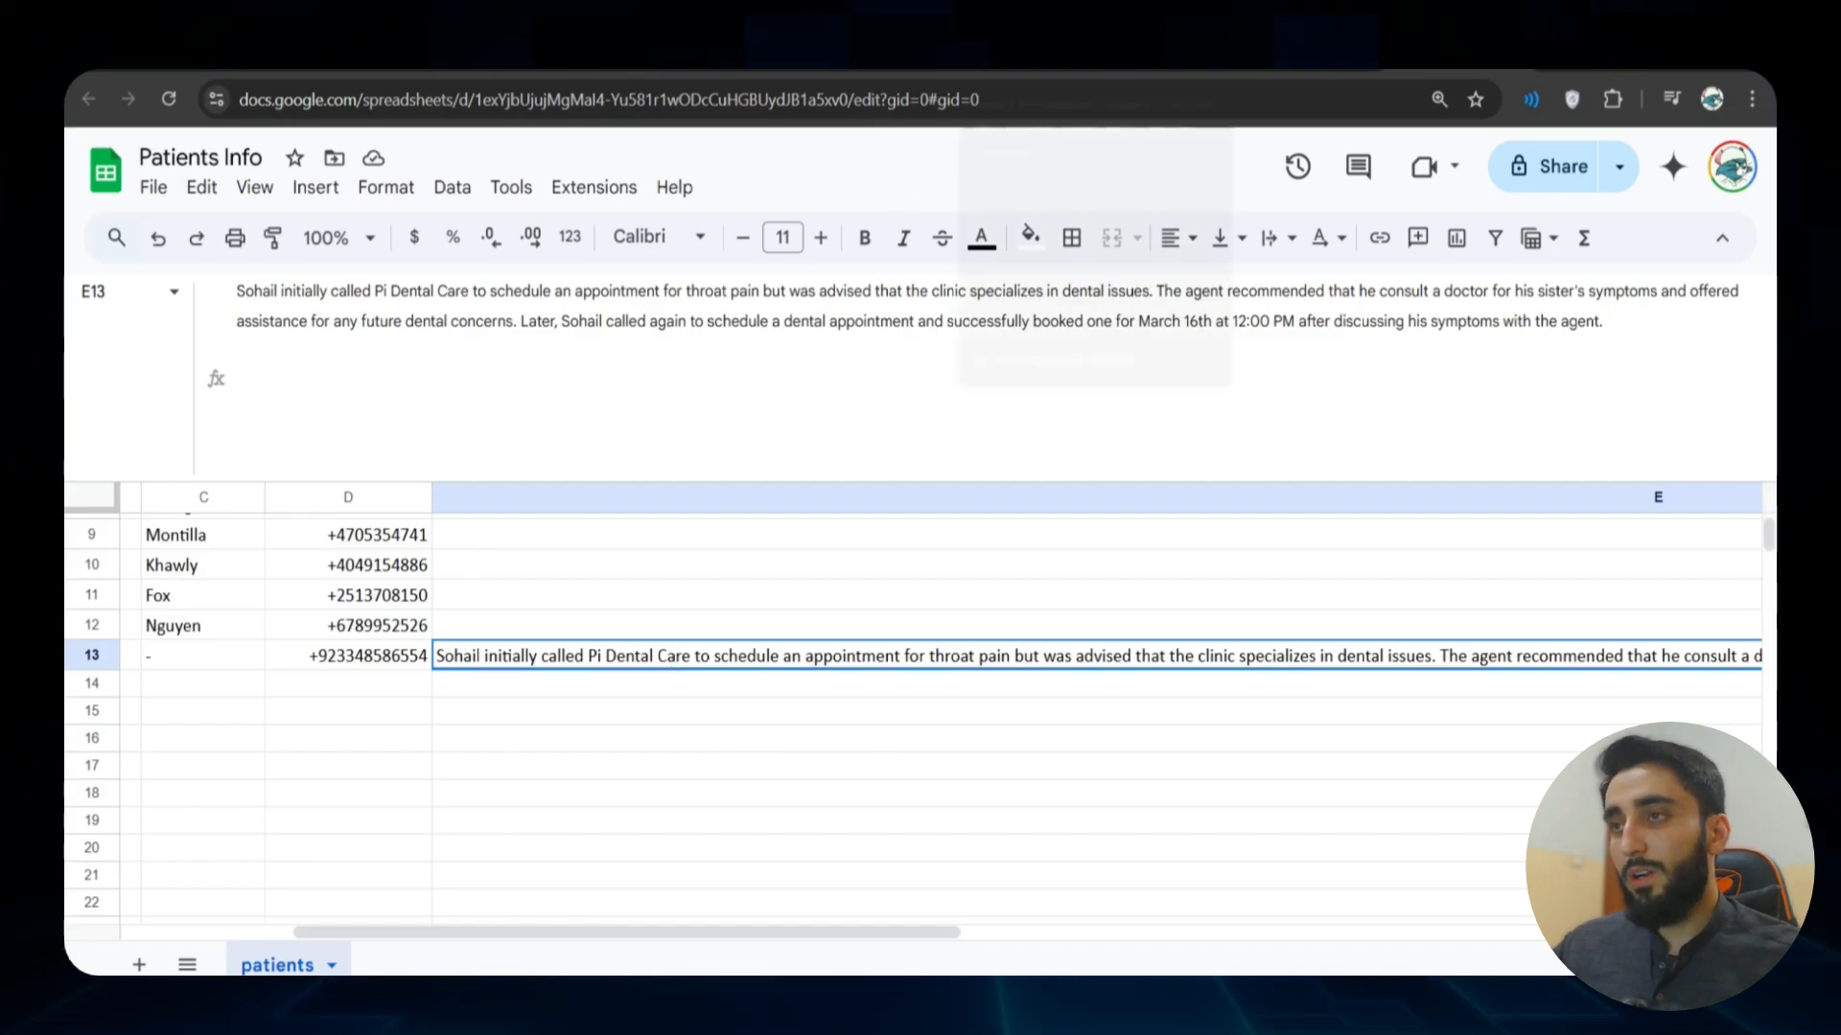
left_click(1093, 58)
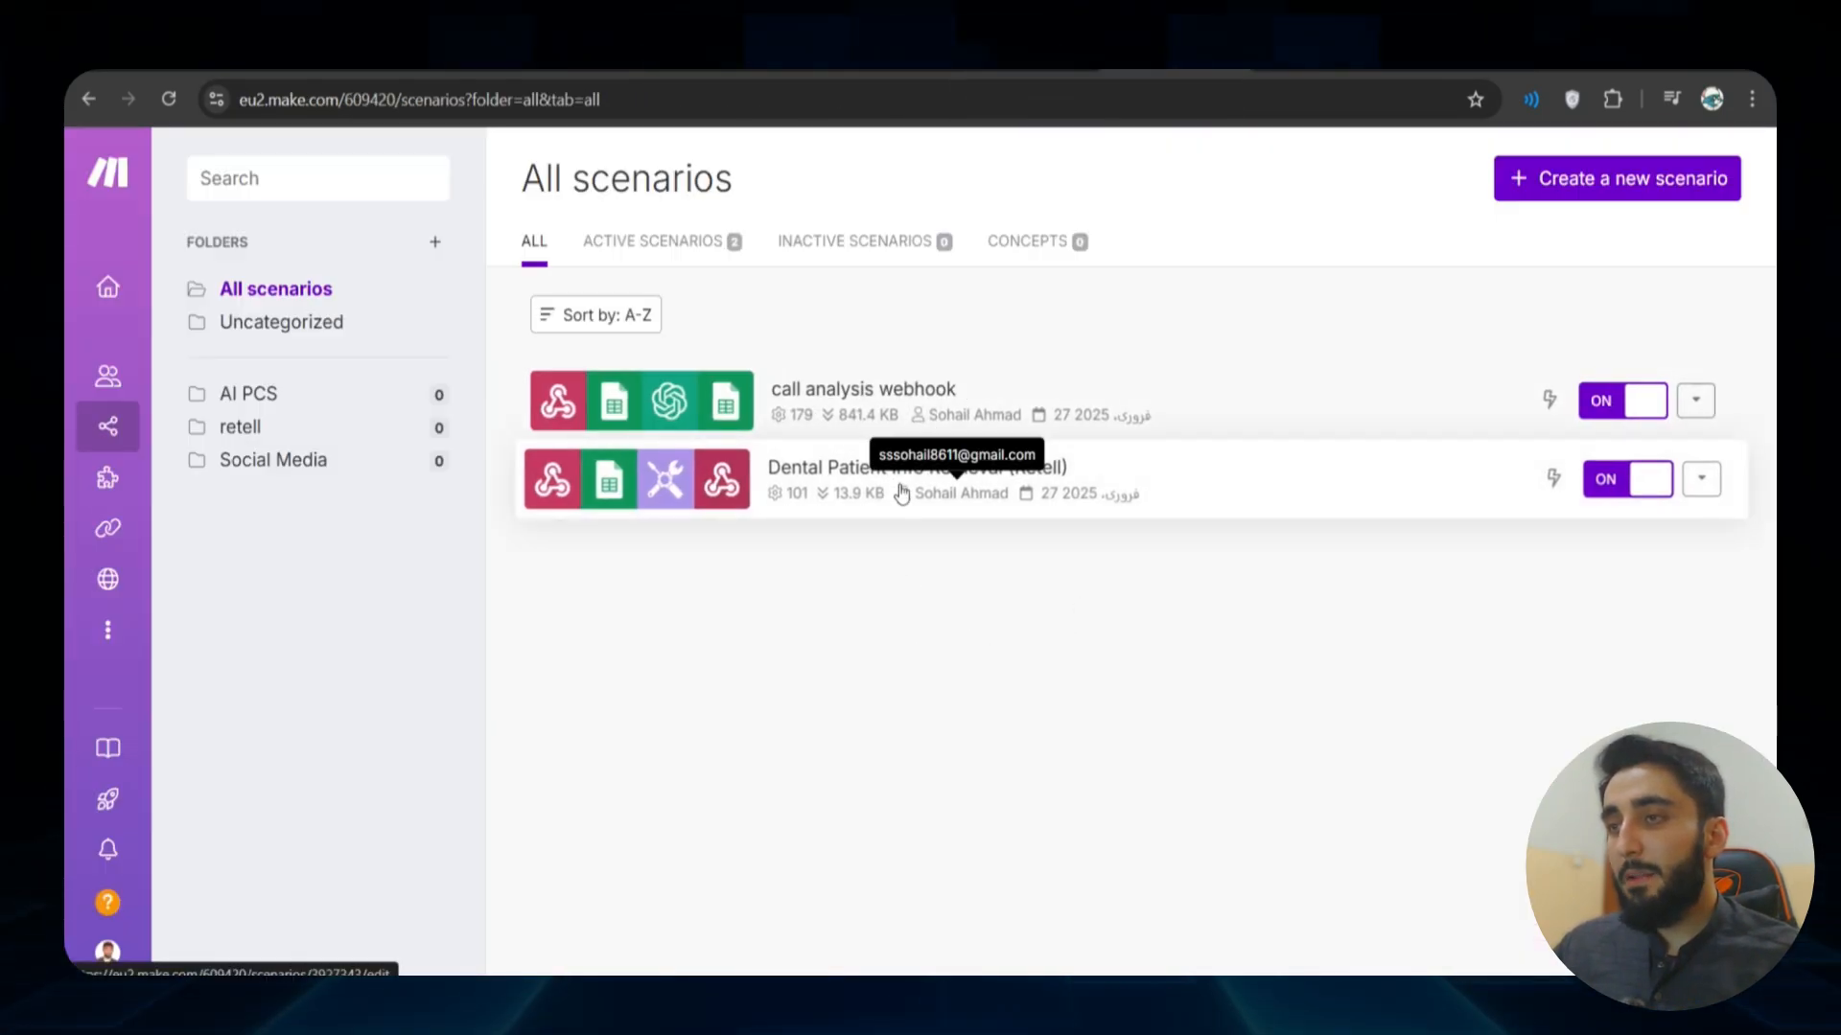
Edit the Dental Patient Info Retrieval (Retell) scenario and open its Webhooks 1 module.
left_click(1216, 496)
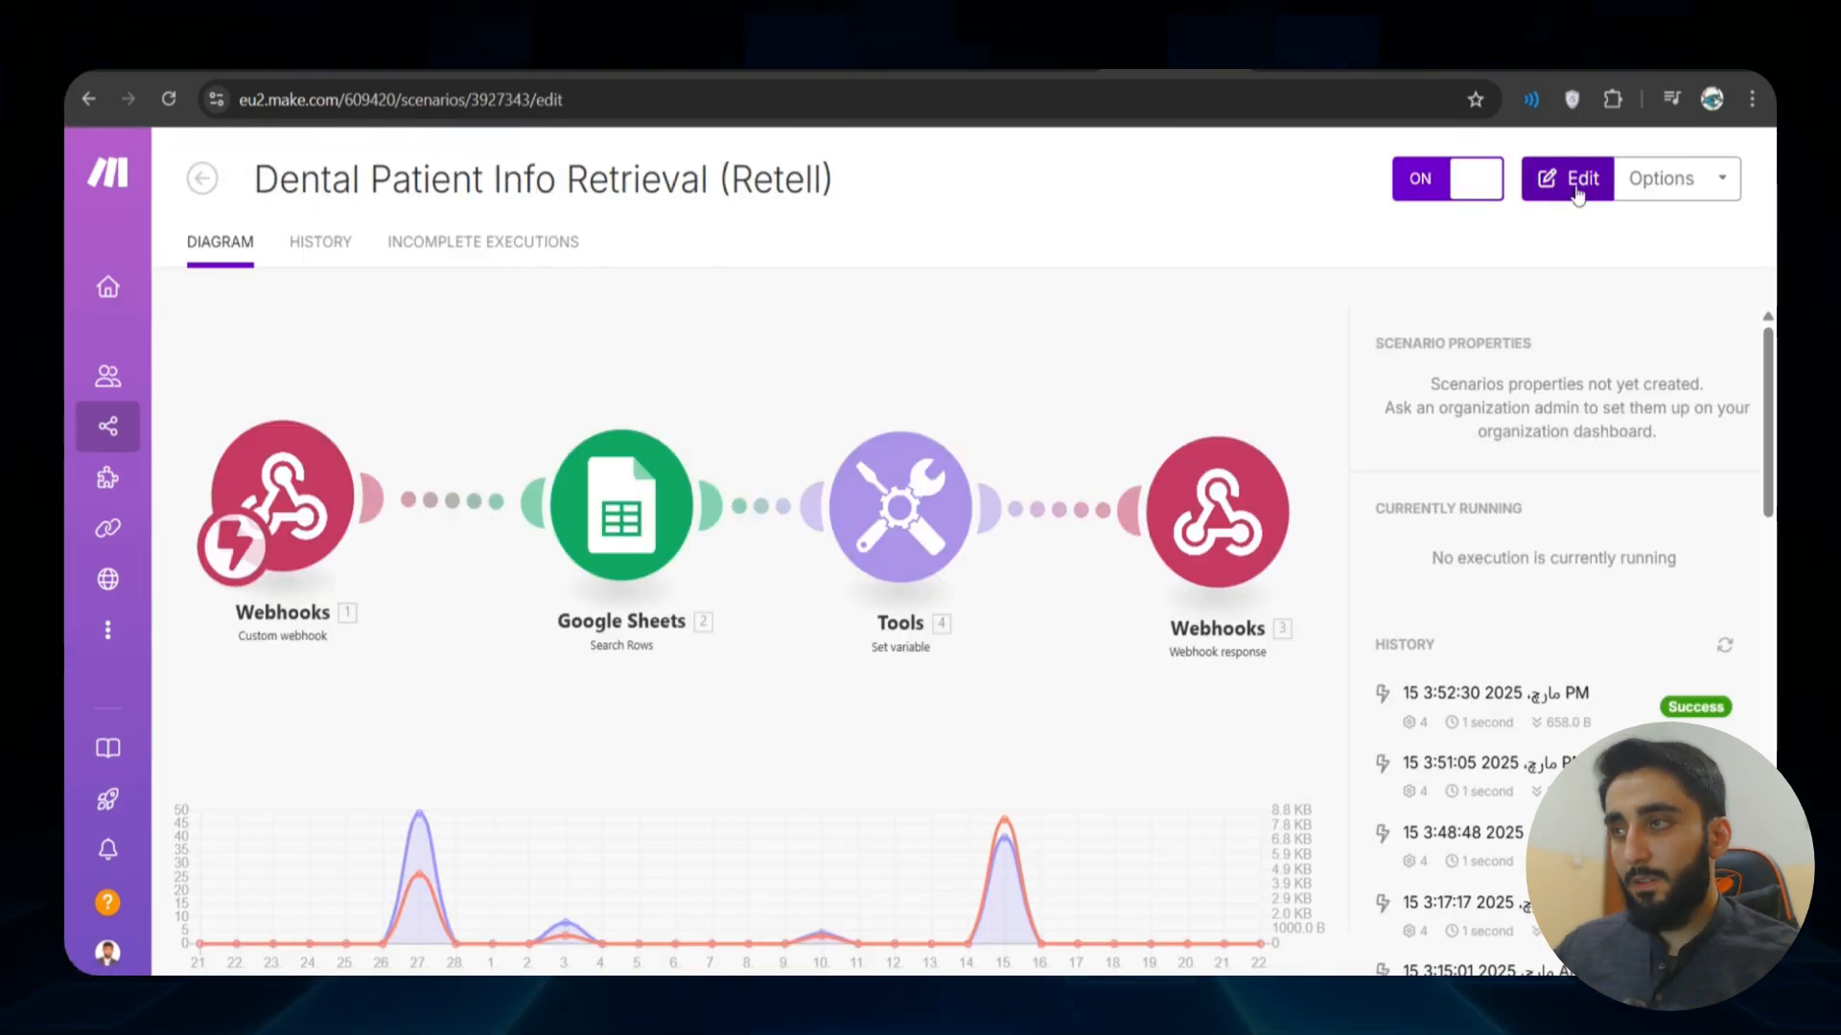
left_click(1577, 182)
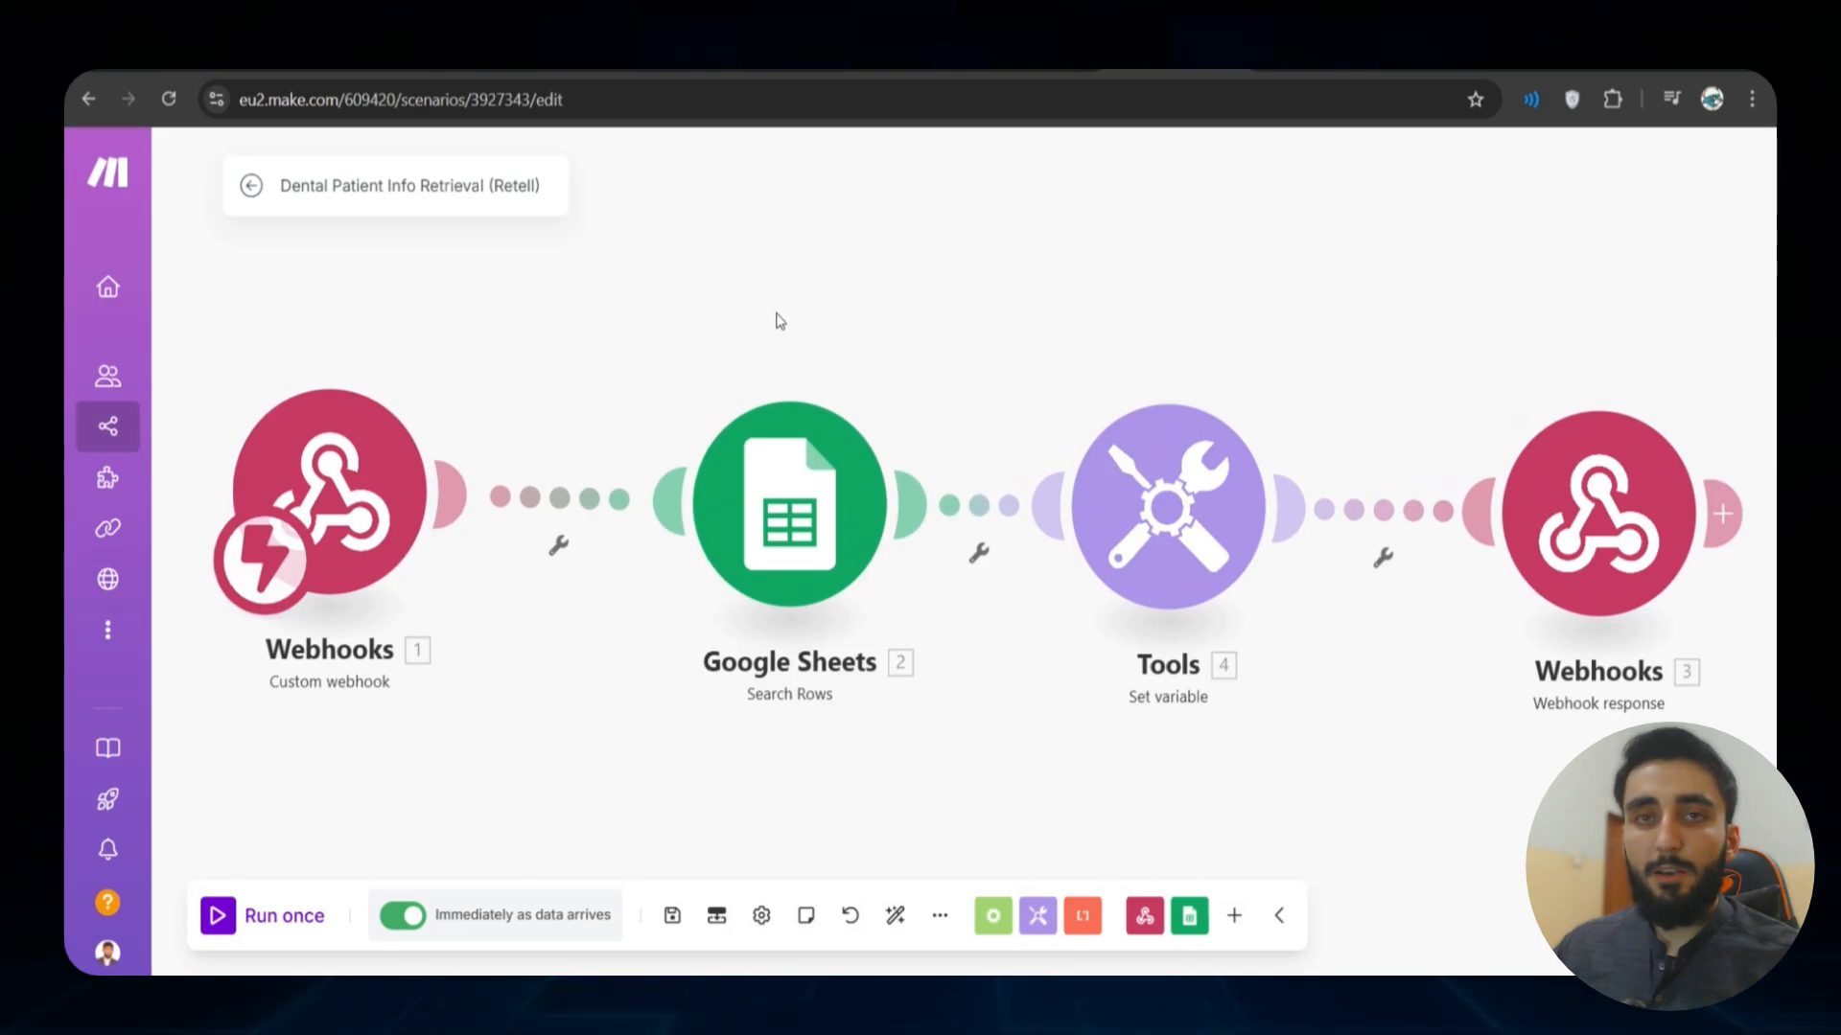
left_click_drag(717, 319, 908, 279)
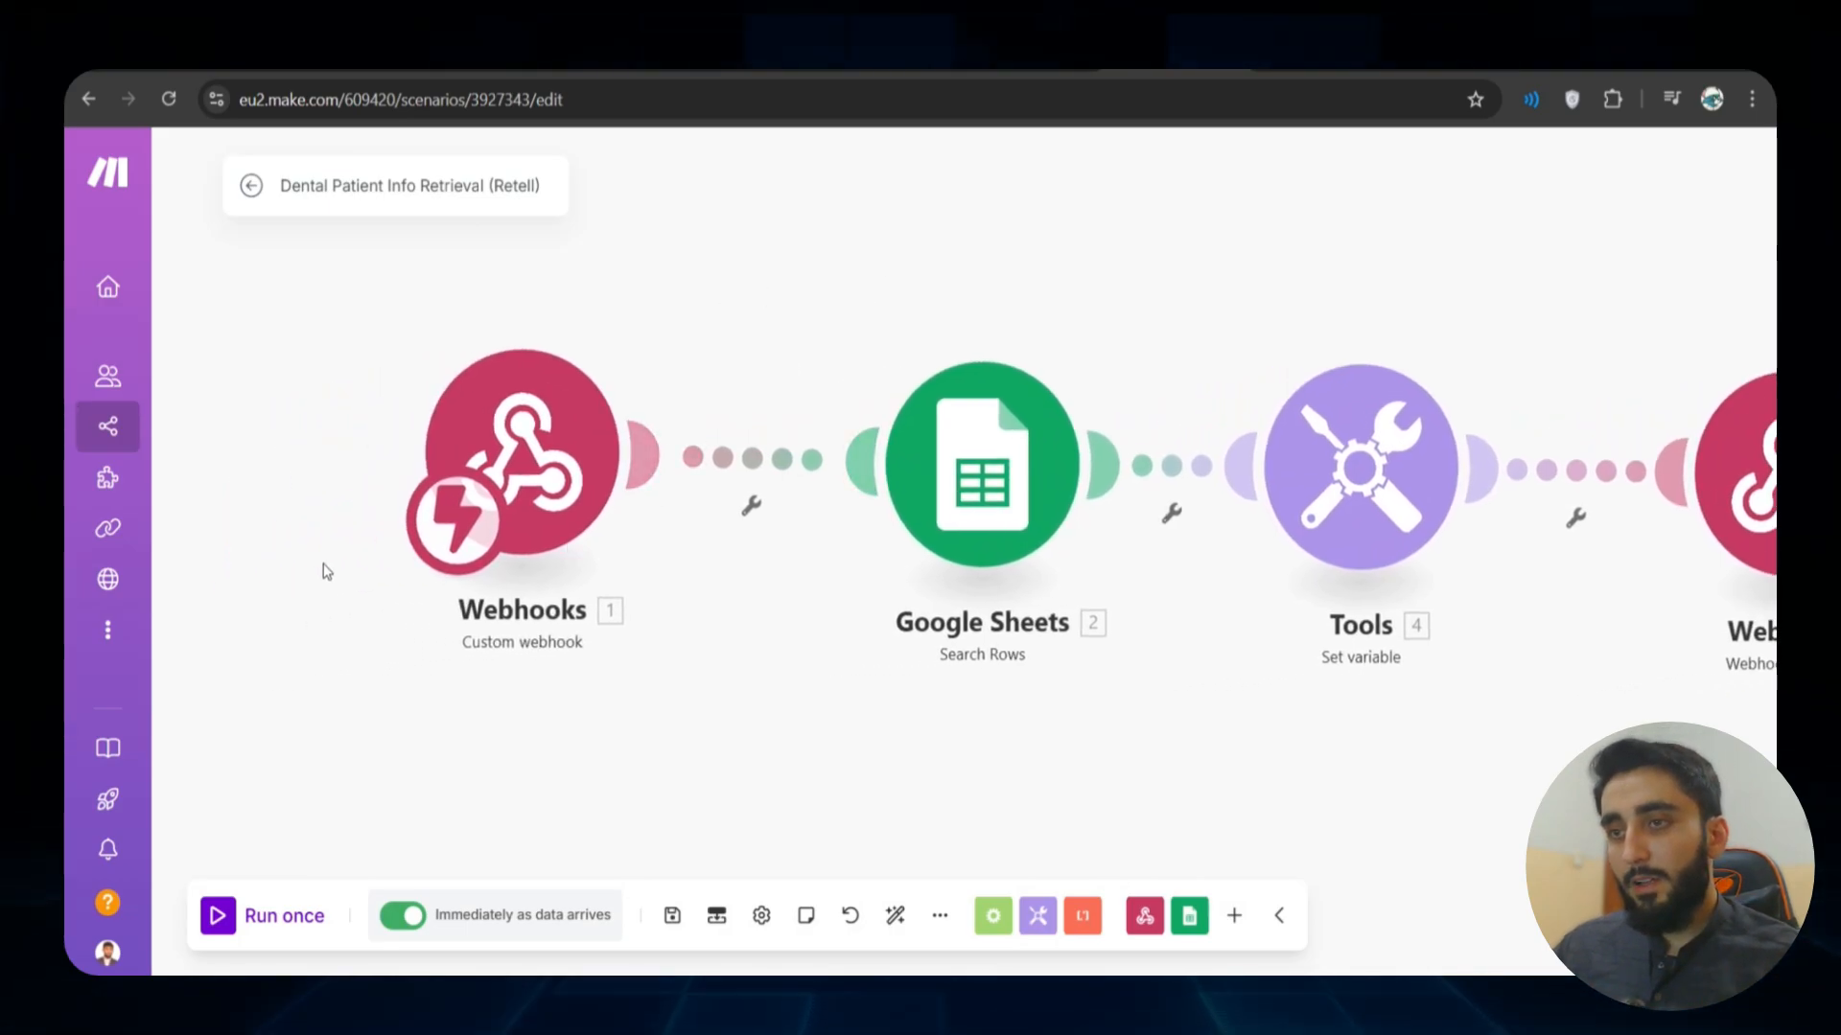
left_click_drag(325, 572, 249, 563)
left_click(467, 449)
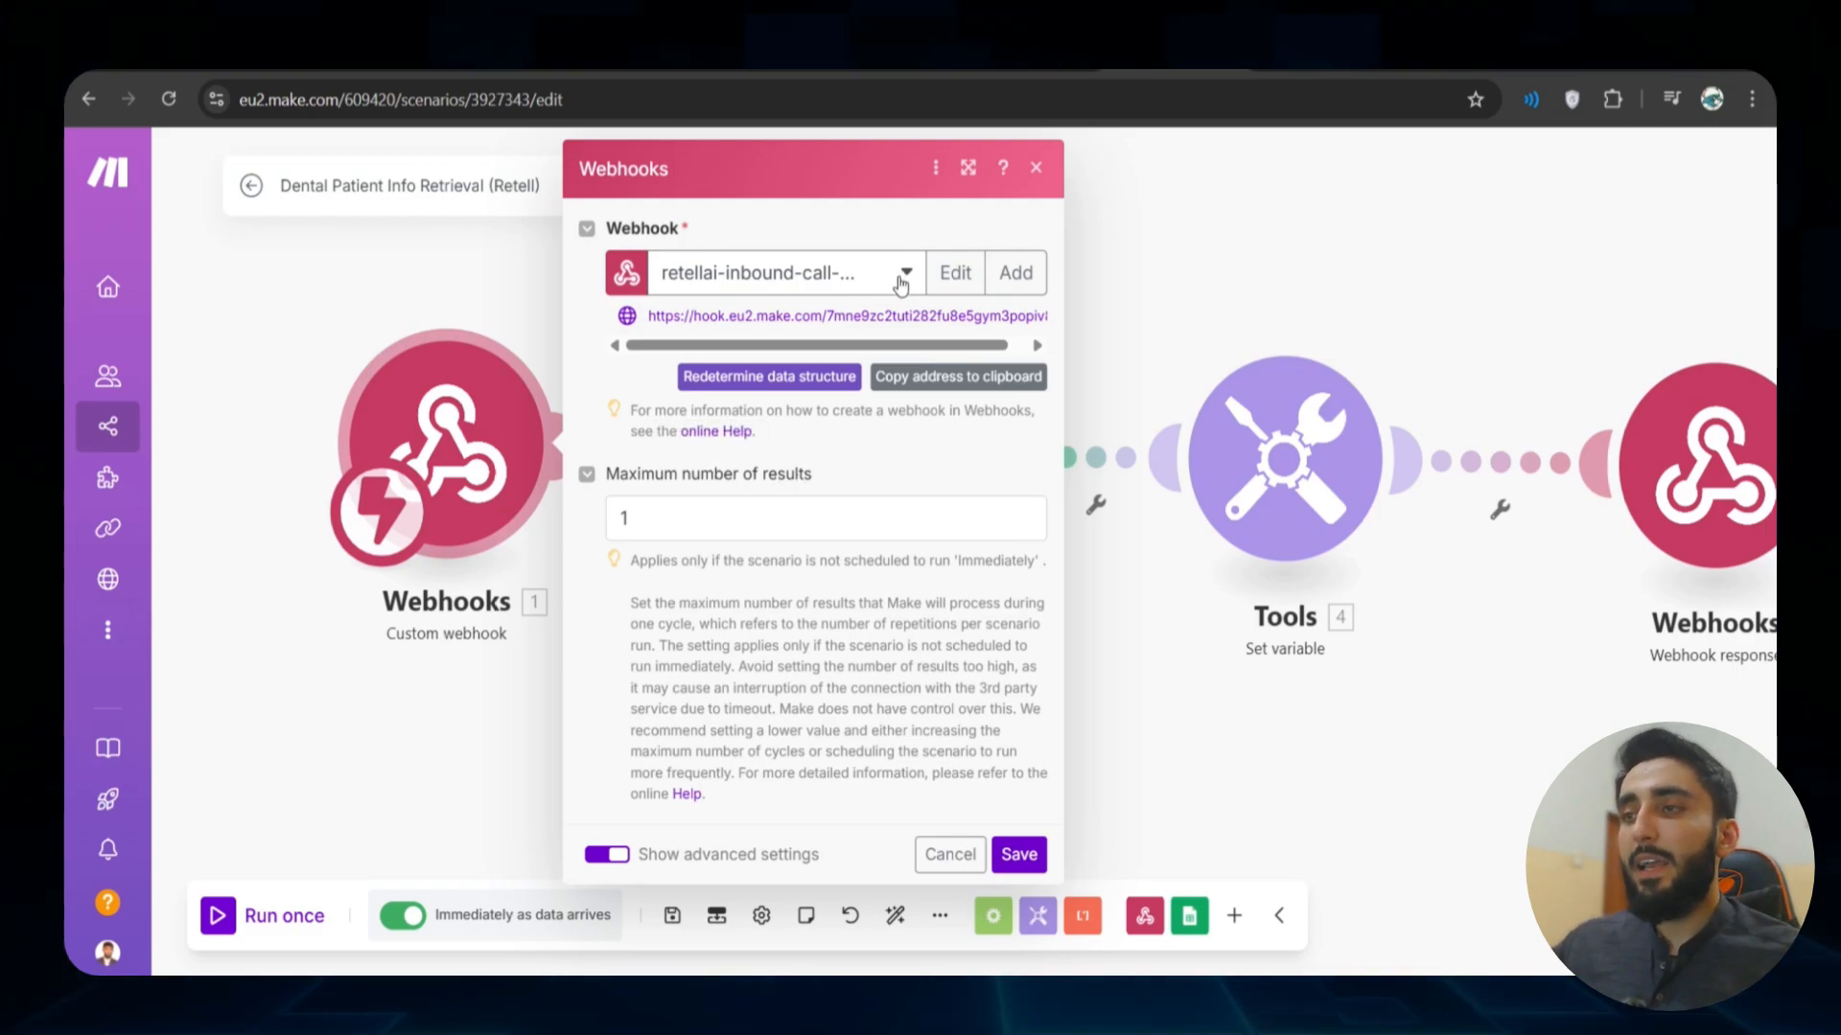
Edit the webhook's retellai-initial-webhook-structure data structure and expand its llm_id field.
left_click(954, 275)
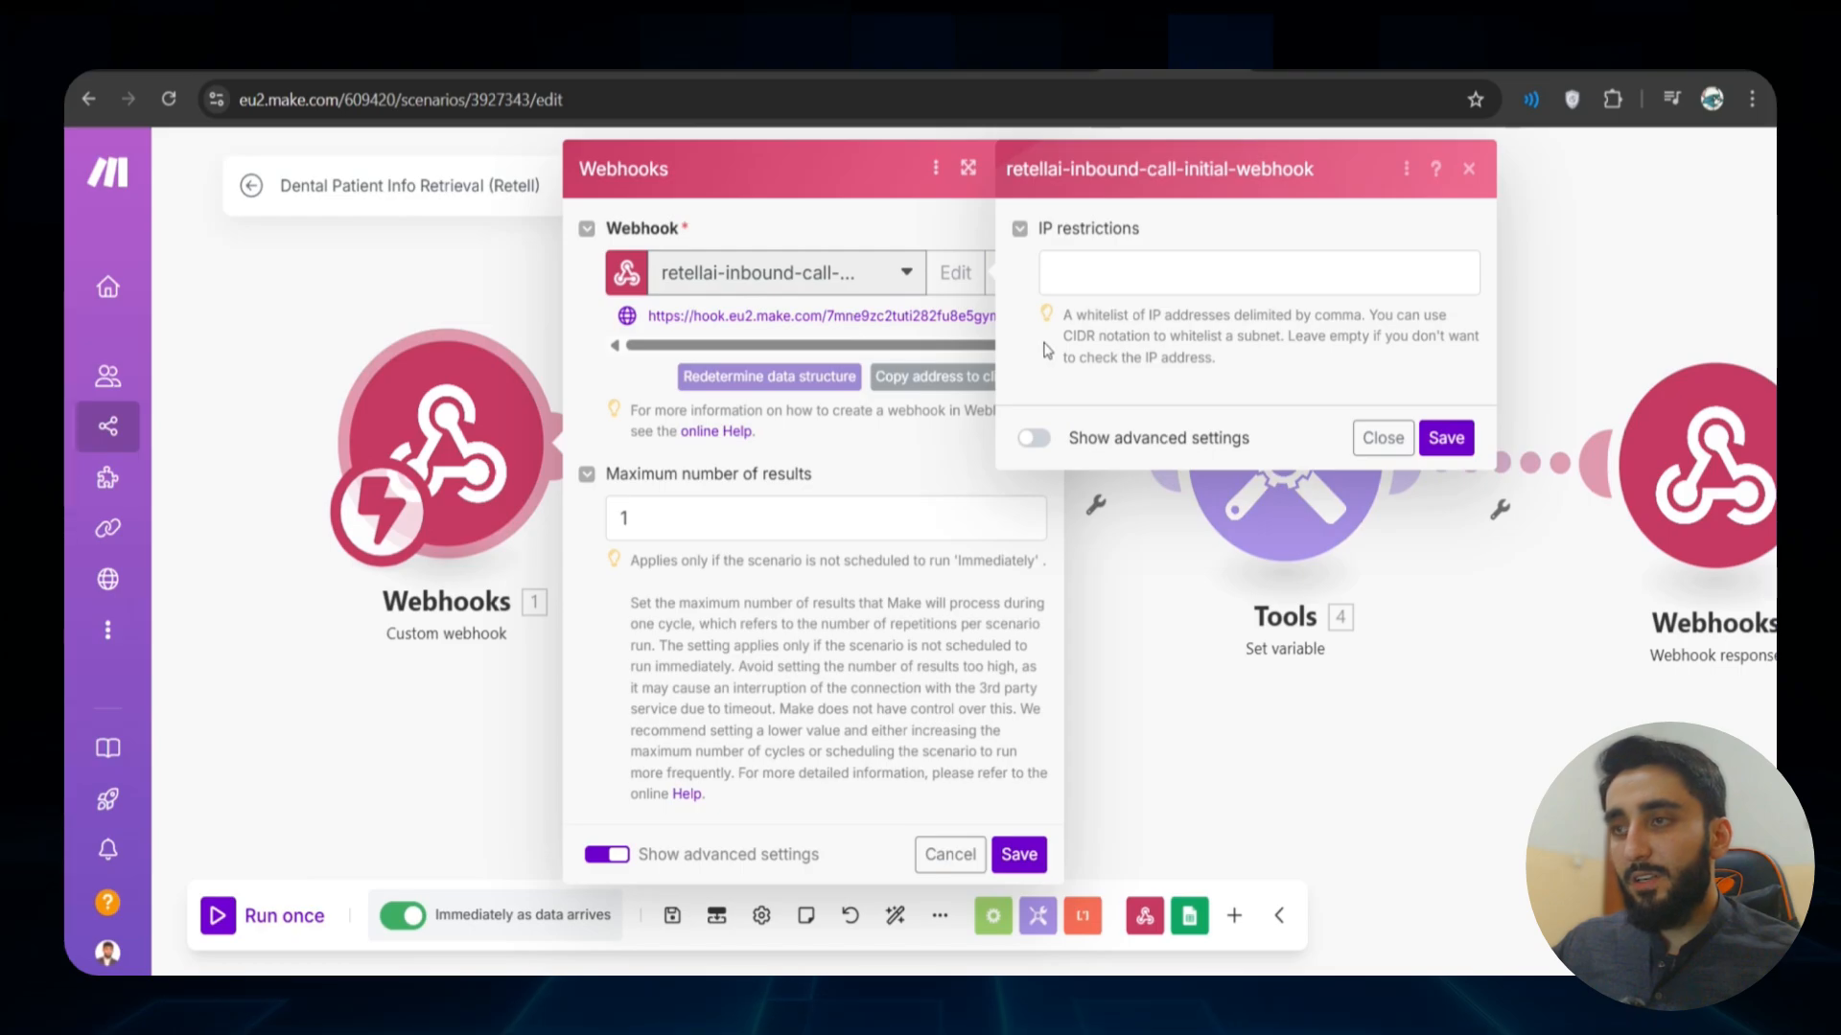
left_click(1035, 439)
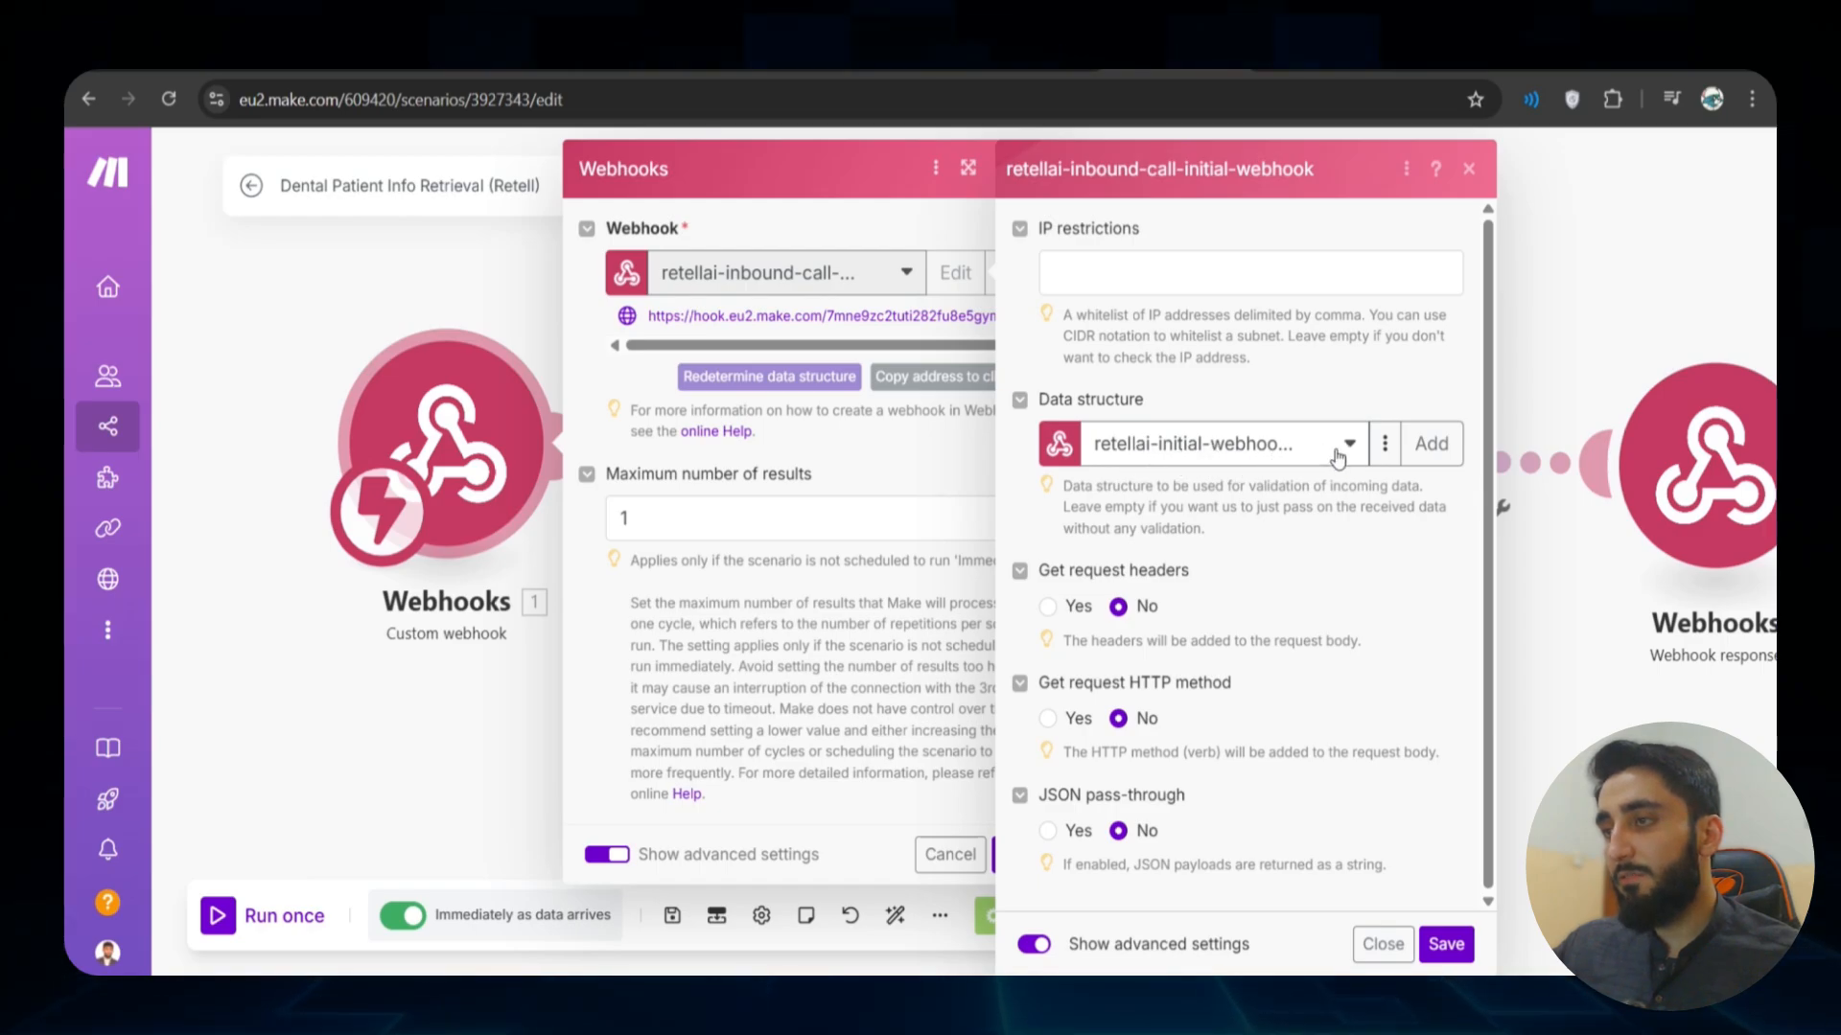
left_click(1385, 442)
left_click(1342, 480)
left_click(1017, 439)
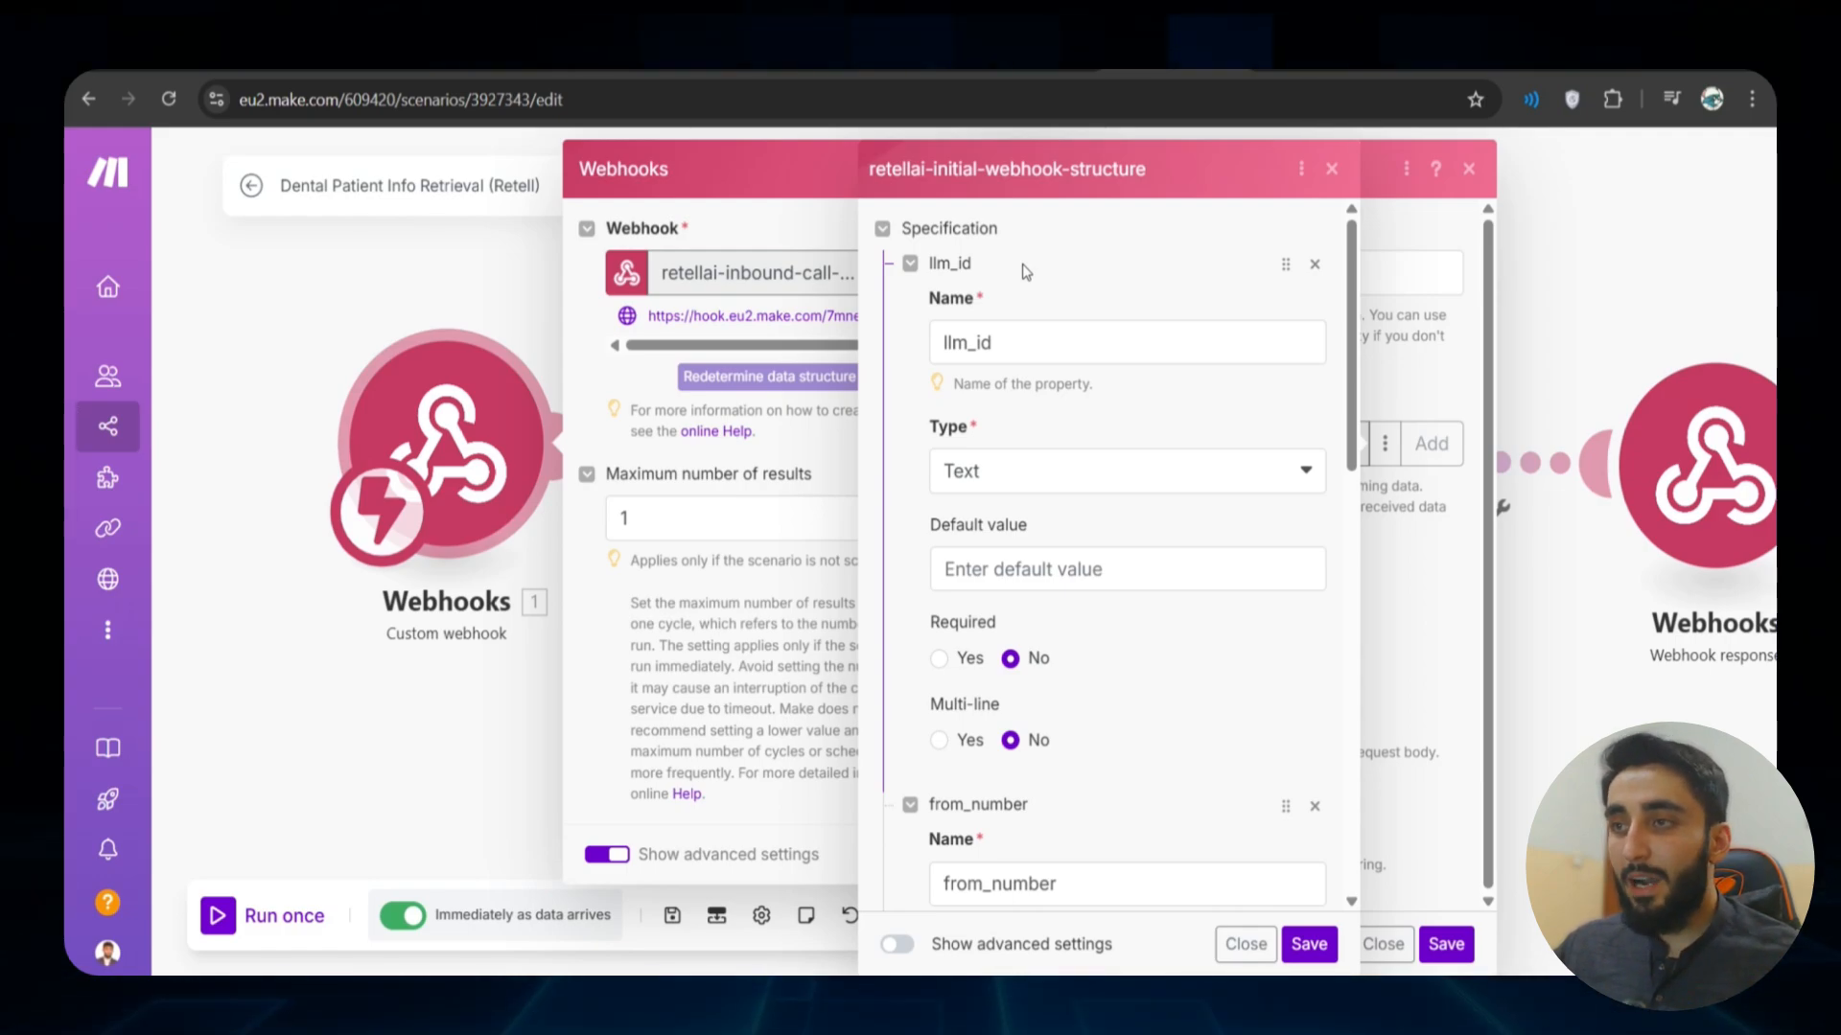
Review the llm_id, from_number and to_number fields in the webhook data structure, then close it unchanged.
double_click(982, 268)
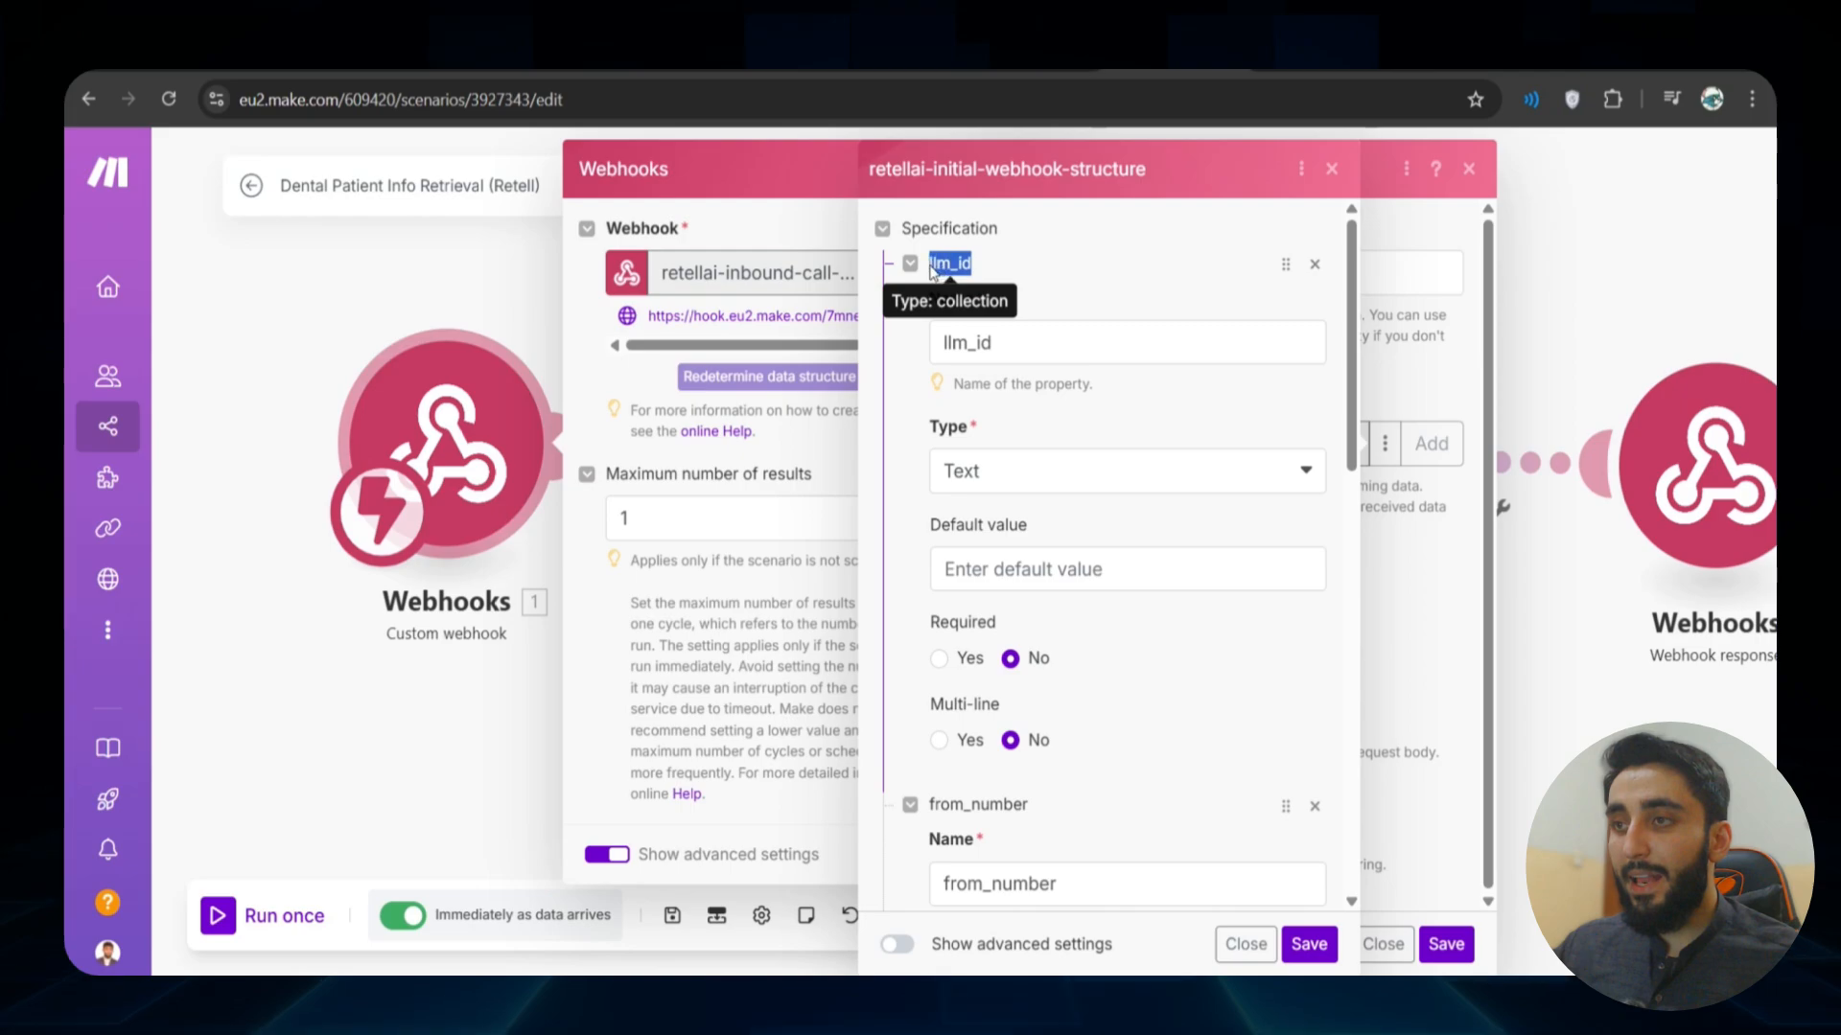
scroll(1149, 712, "down", 1)
double_click(1149, 712)
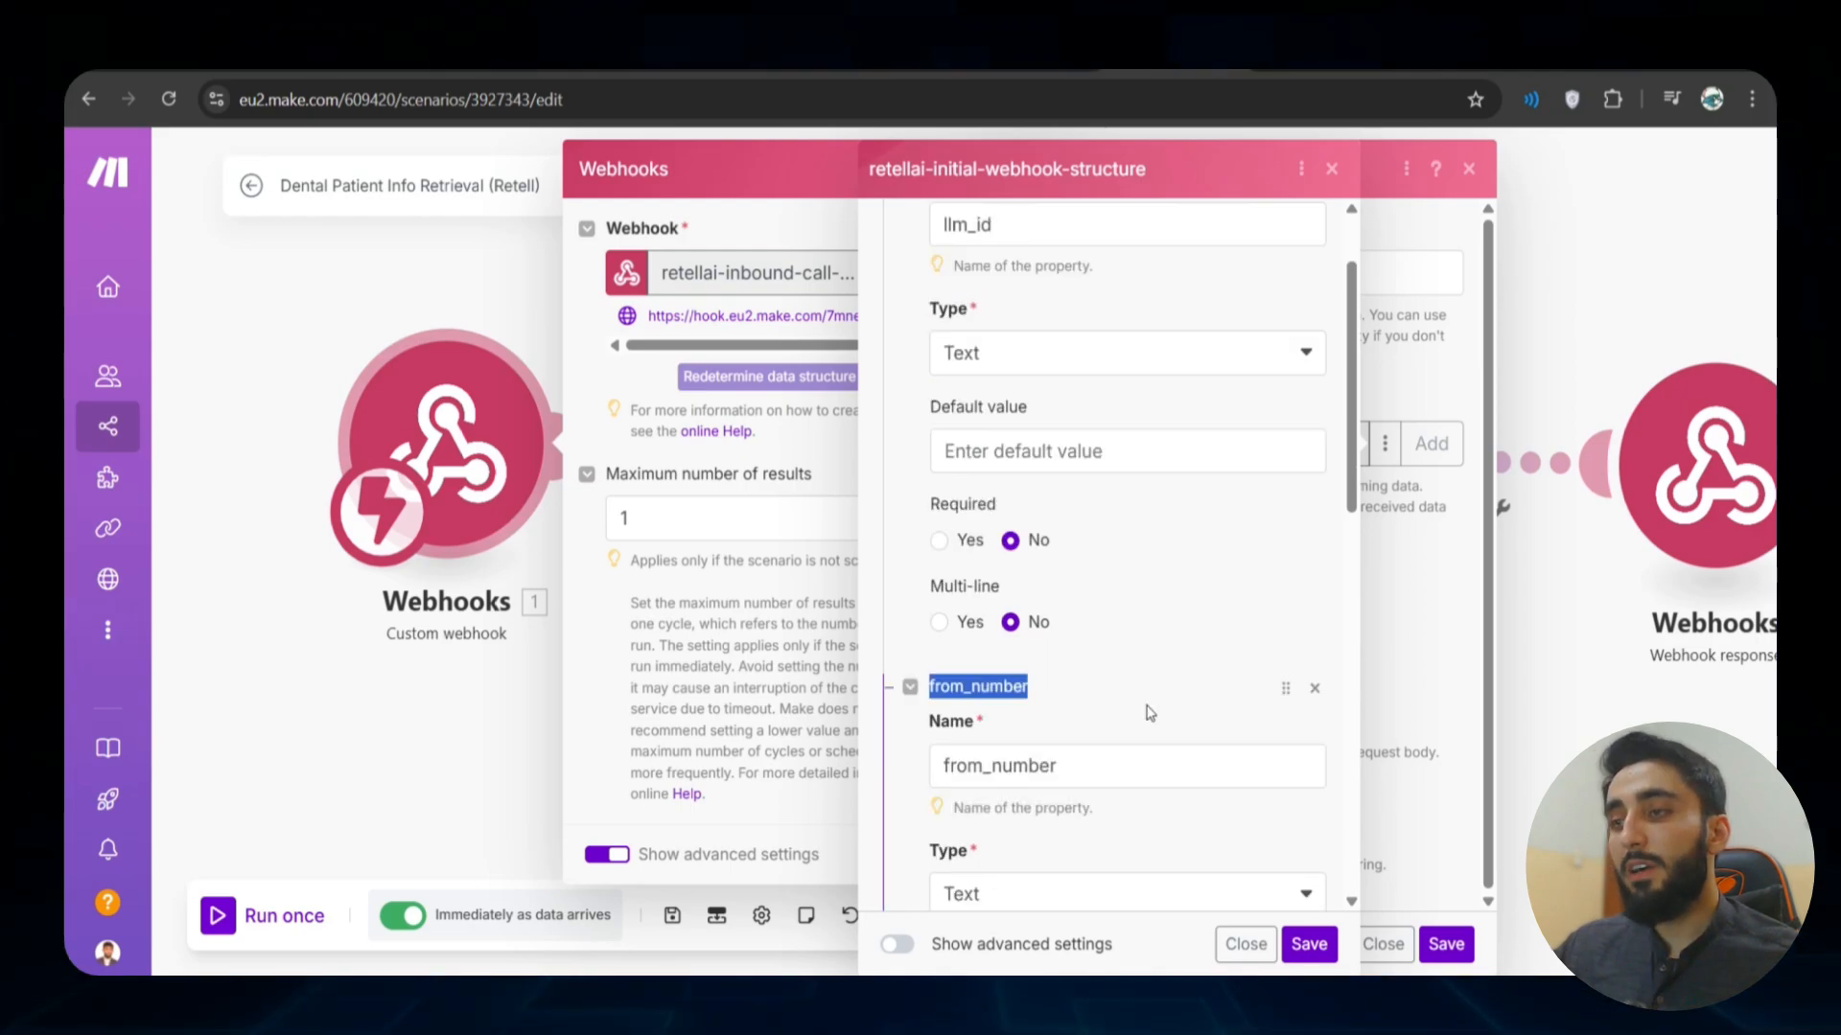
scroll(1149, 712, "down", 5)
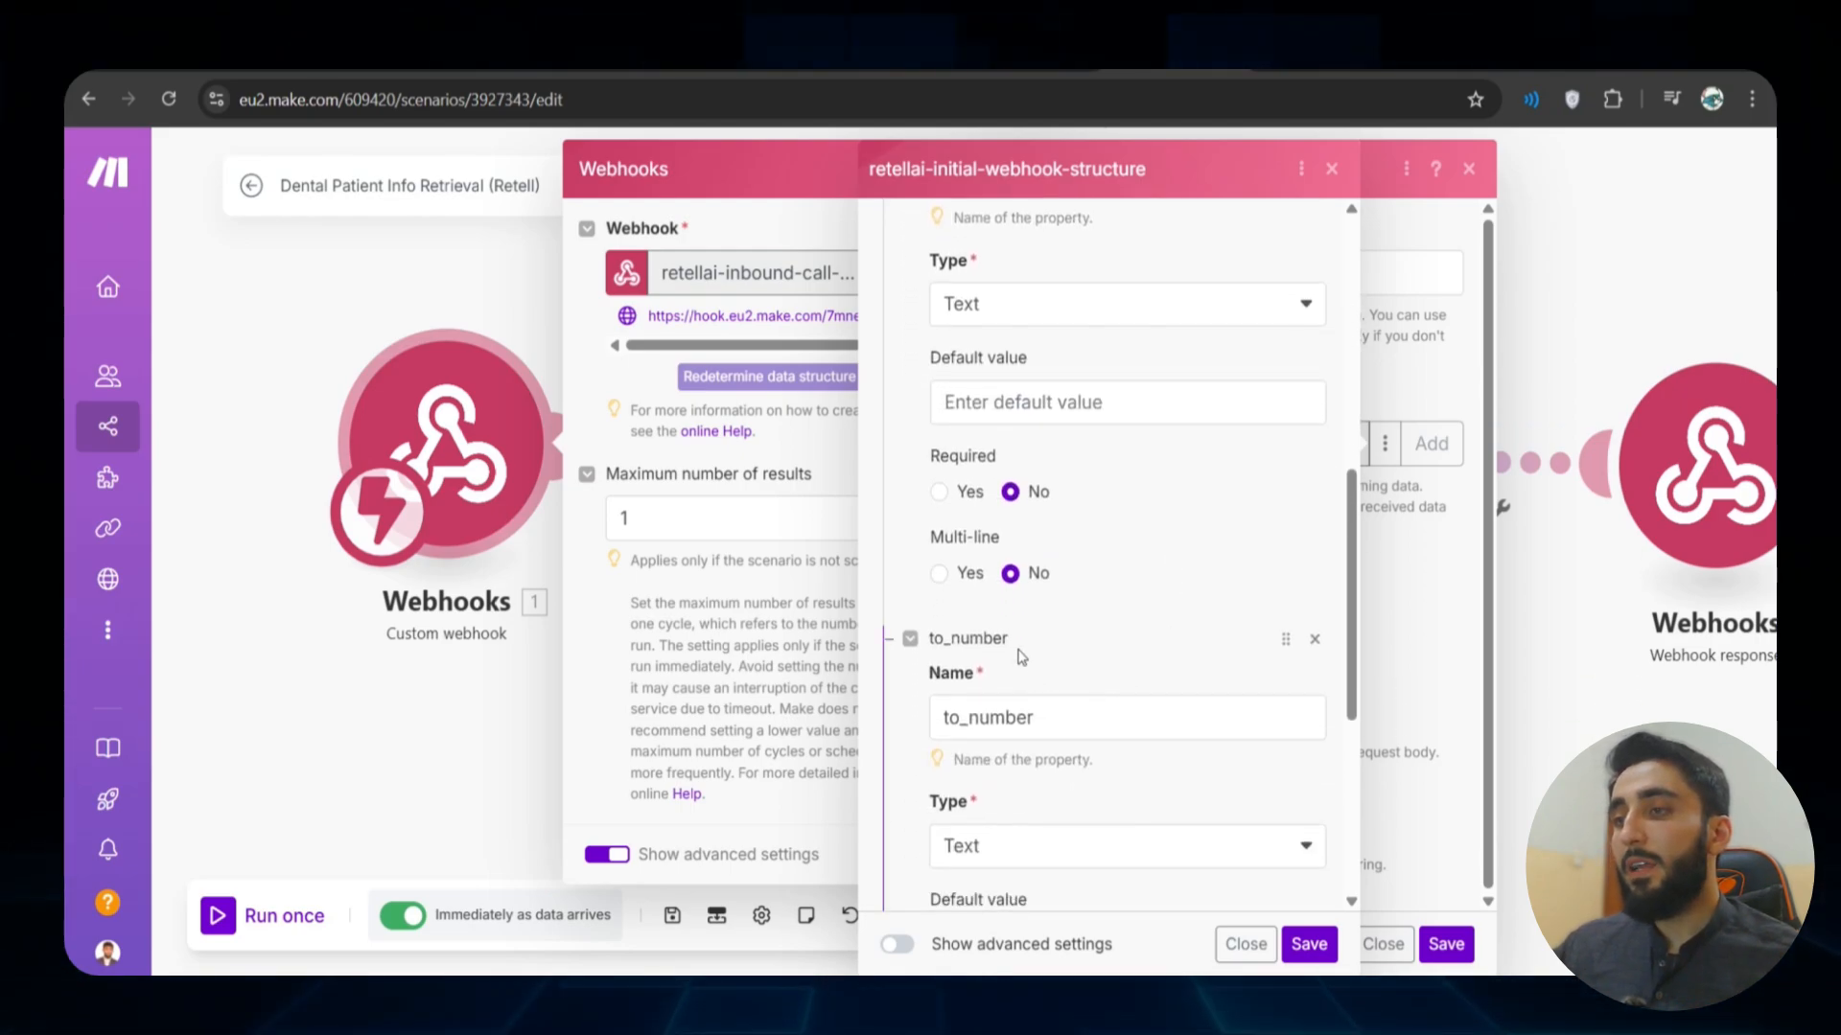
double_click(963, 639)
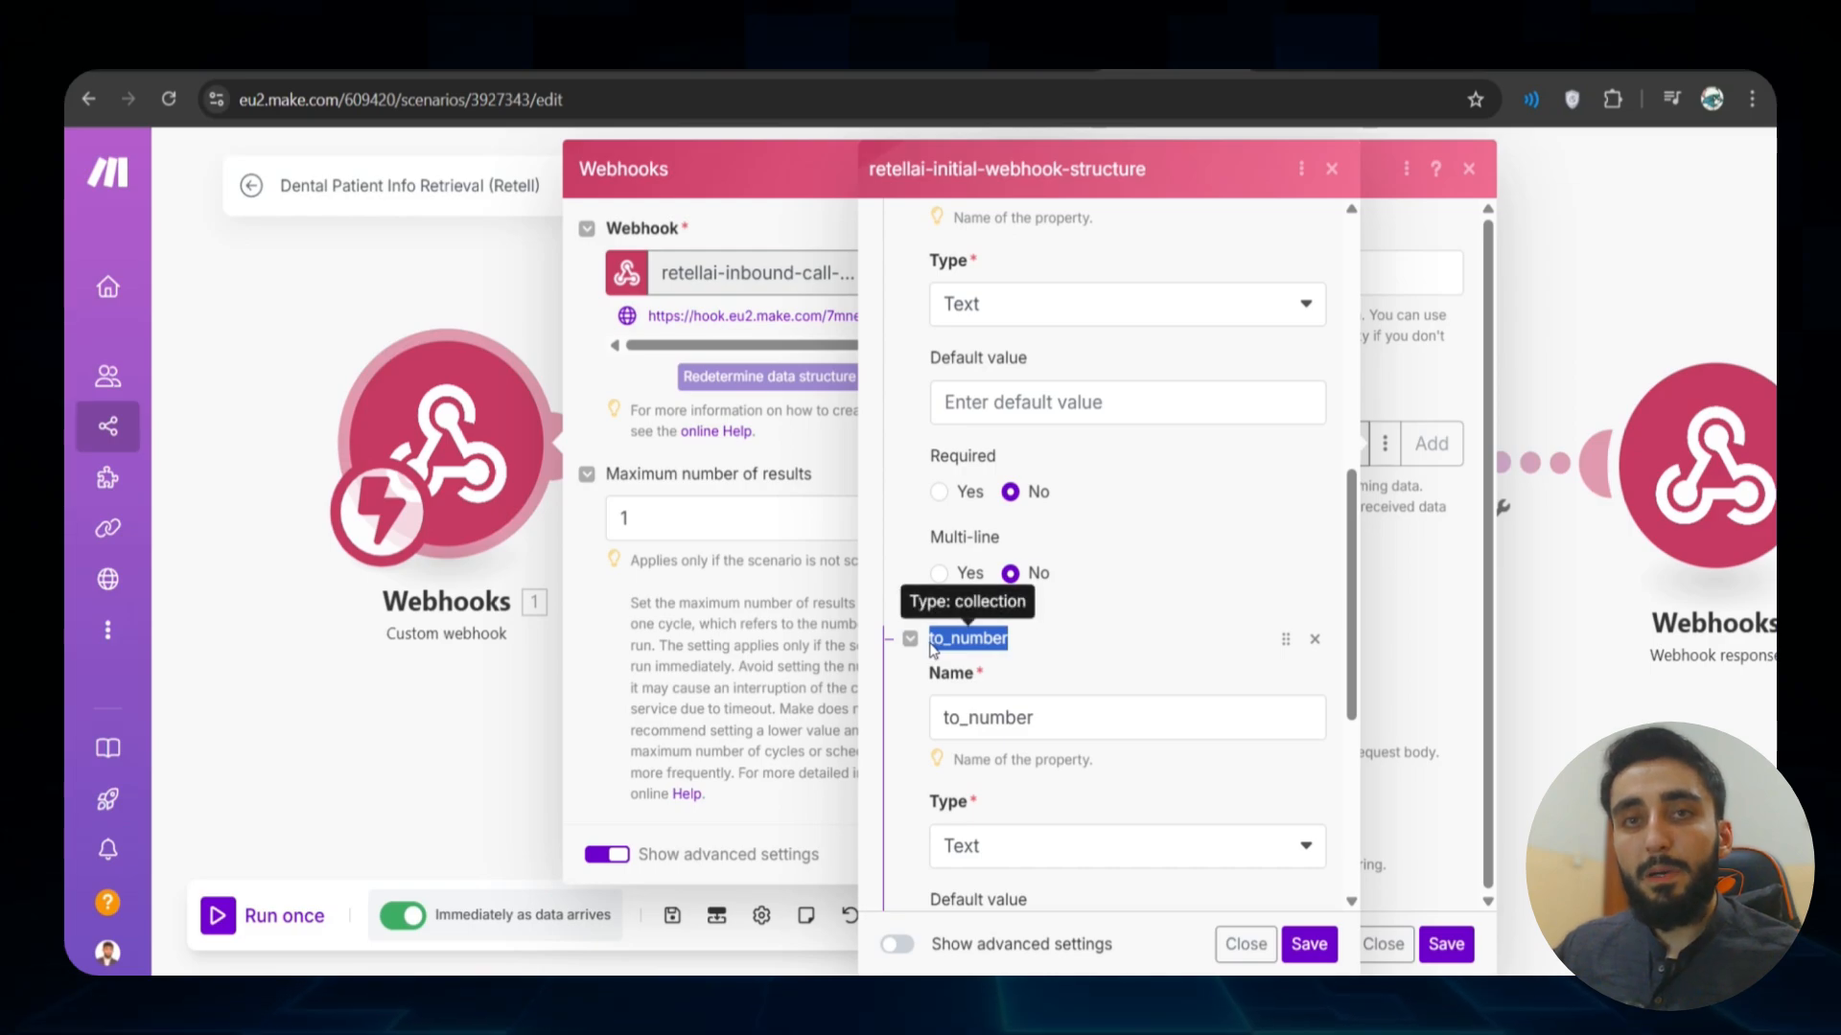
scroll(1159, 625, "down", 4)
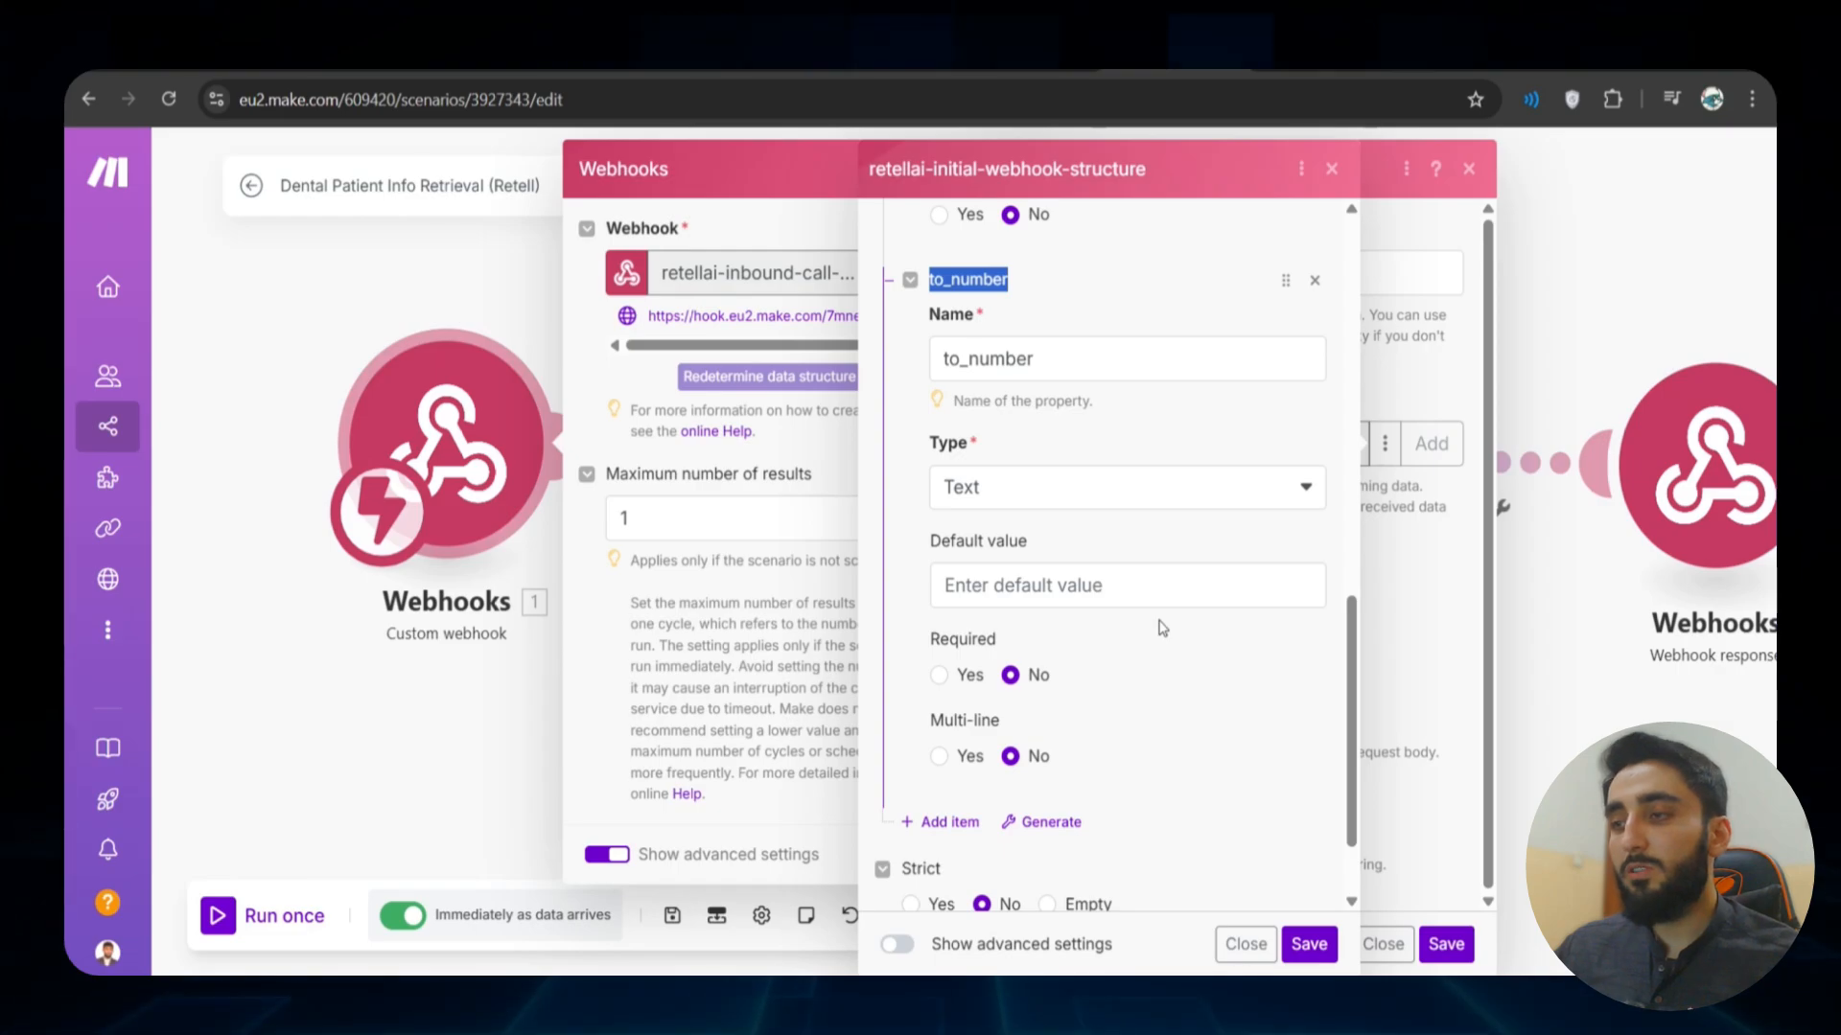
left_click(1245, 944)
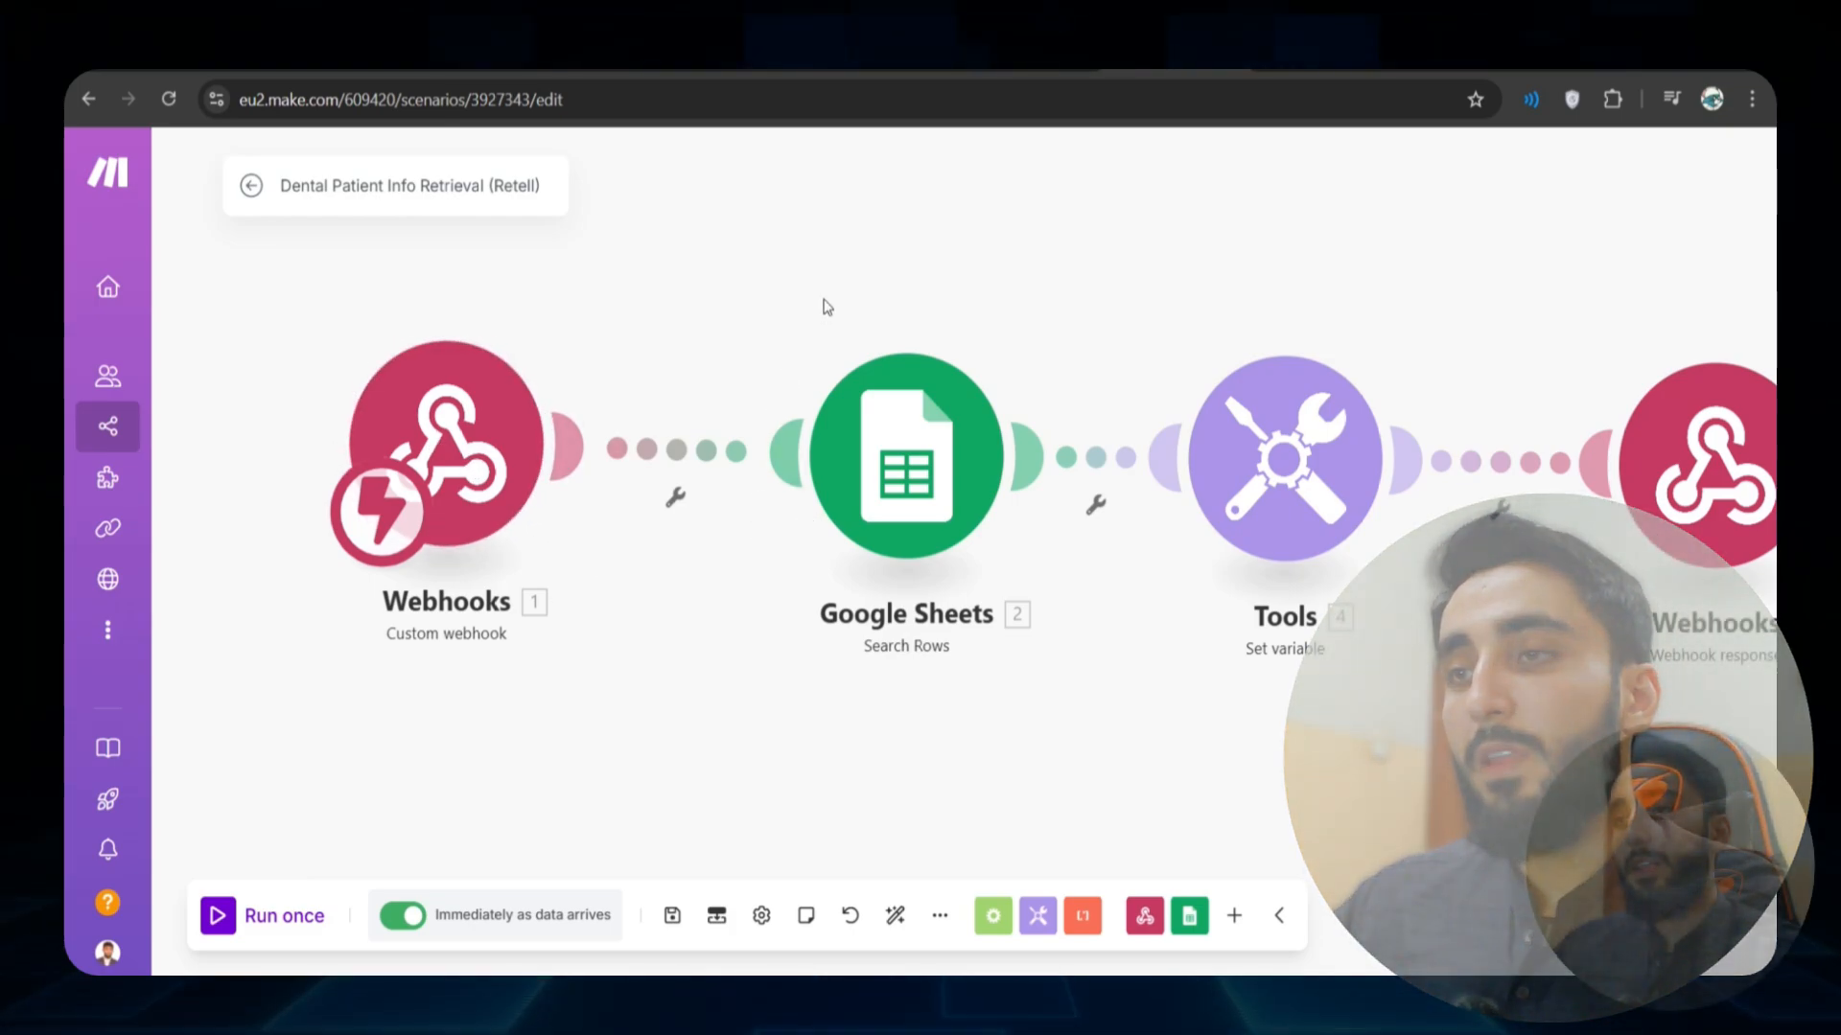
Open the Google Sheets Search Rows module and keep Patients Info as the spreadsheet.
left_click_drag(823, 307, 645, 285)
left_click_drag(857, 259, 823, 336)
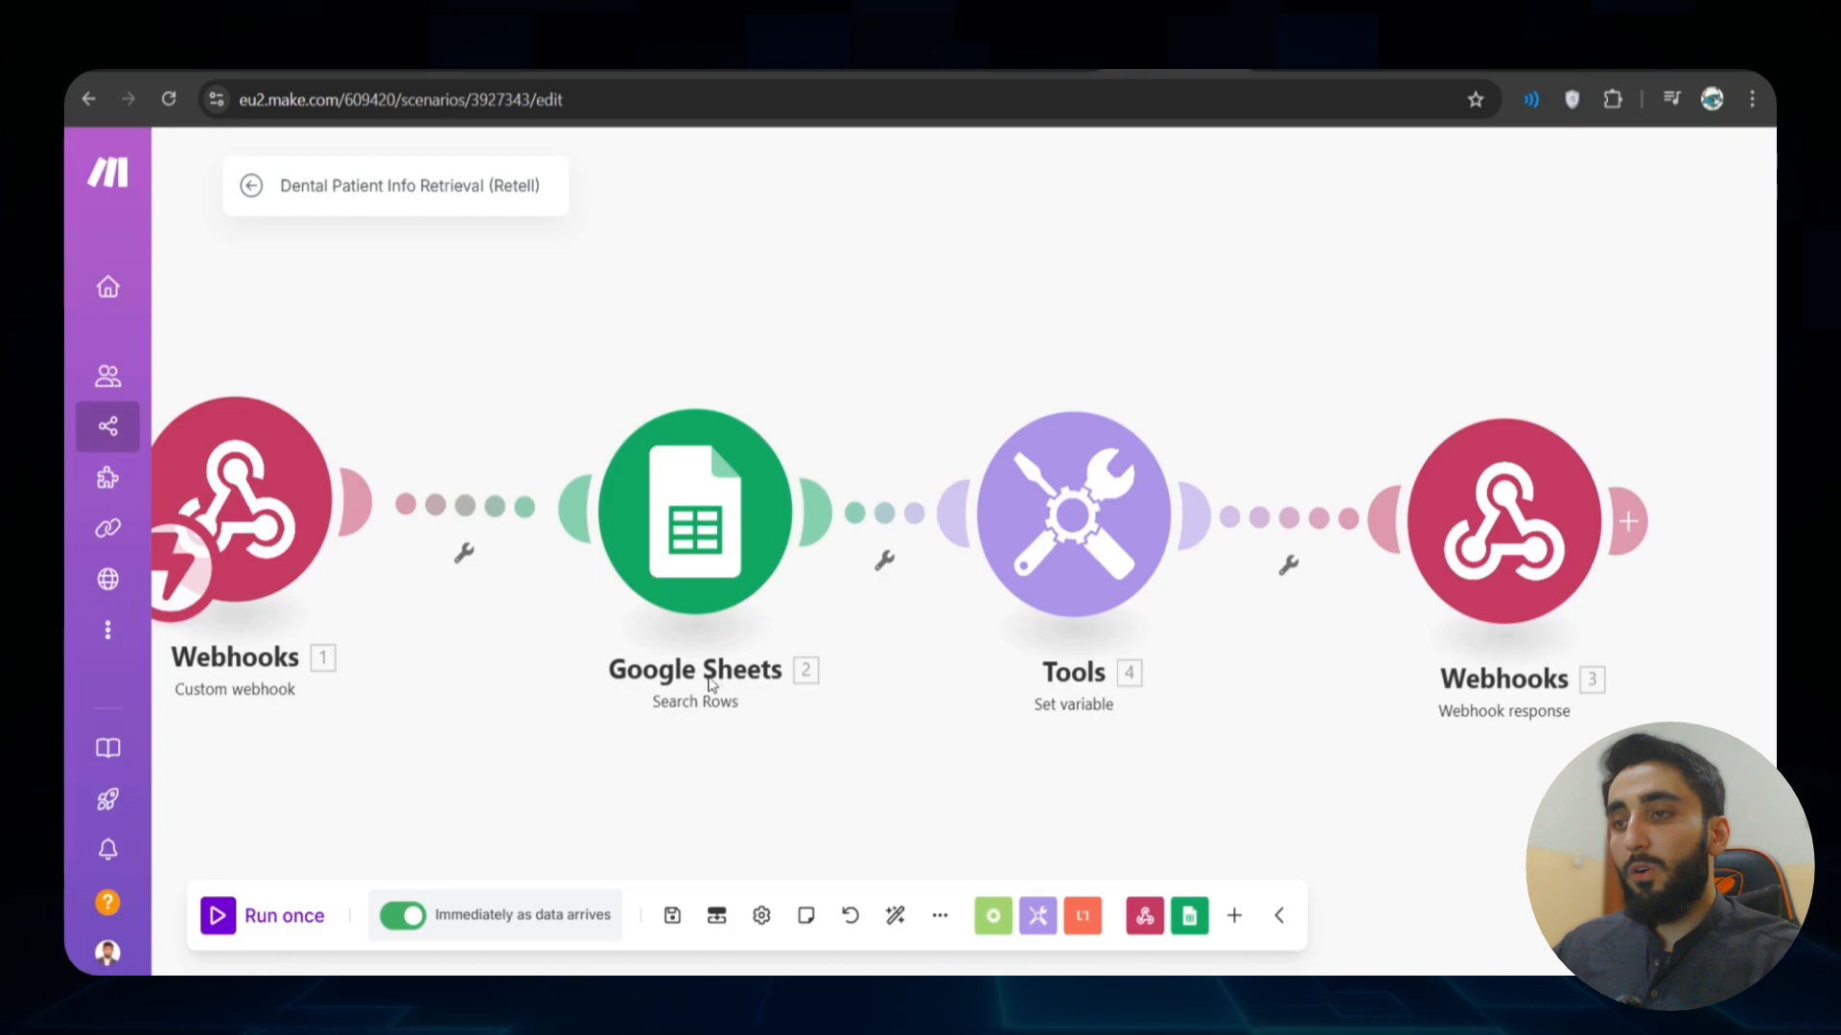
left_click(702, 551)
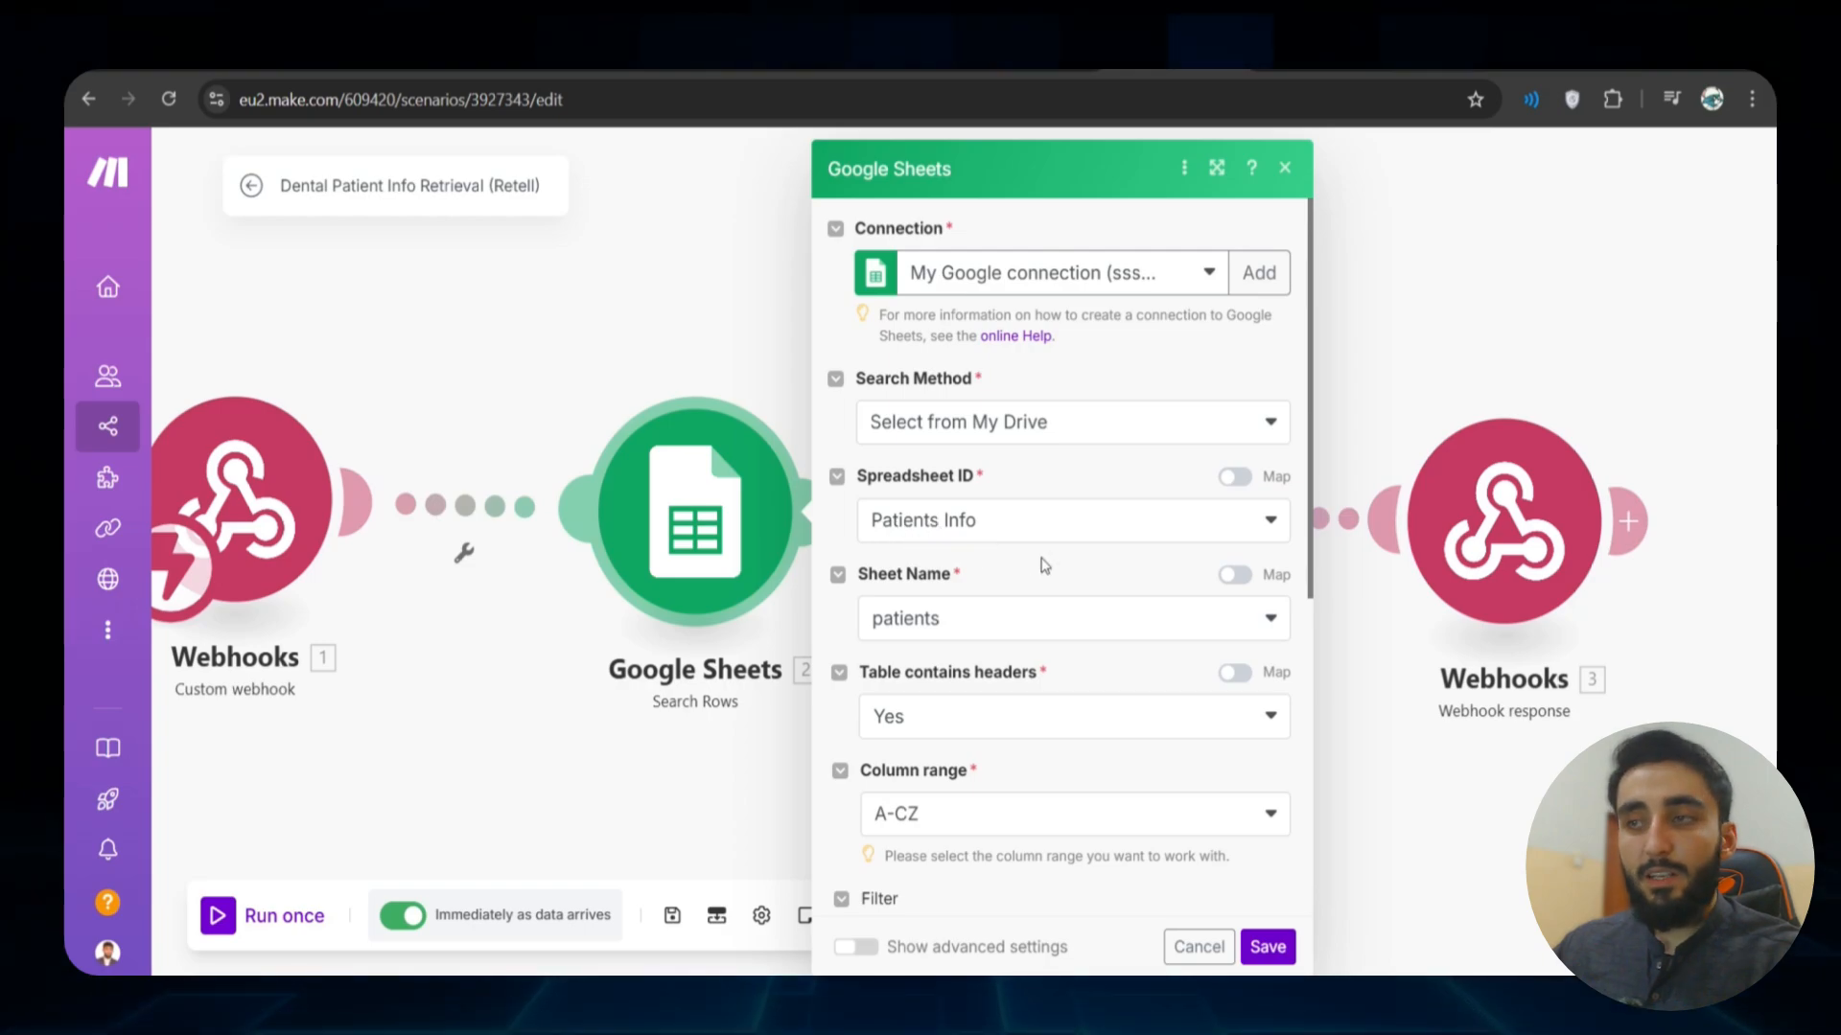
scroll(1044, 565, "down", 1)
left_click(1039, 408)
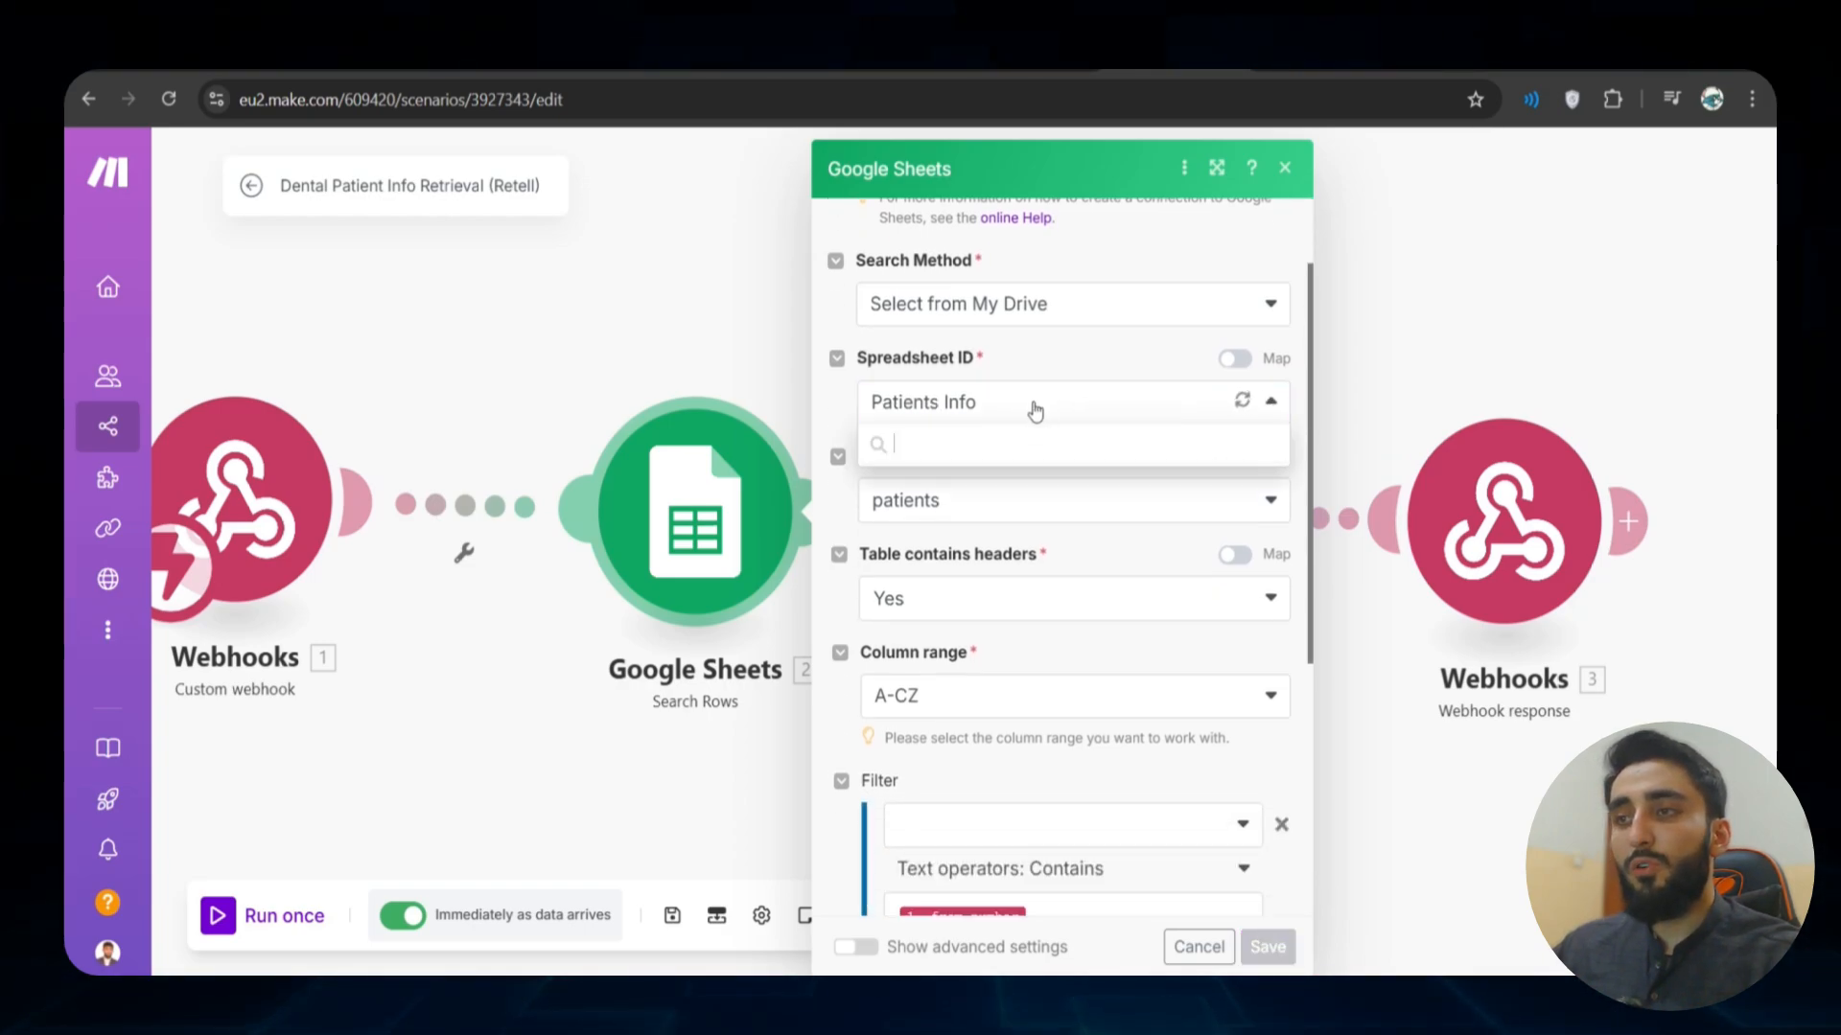
left_click(831, 404)
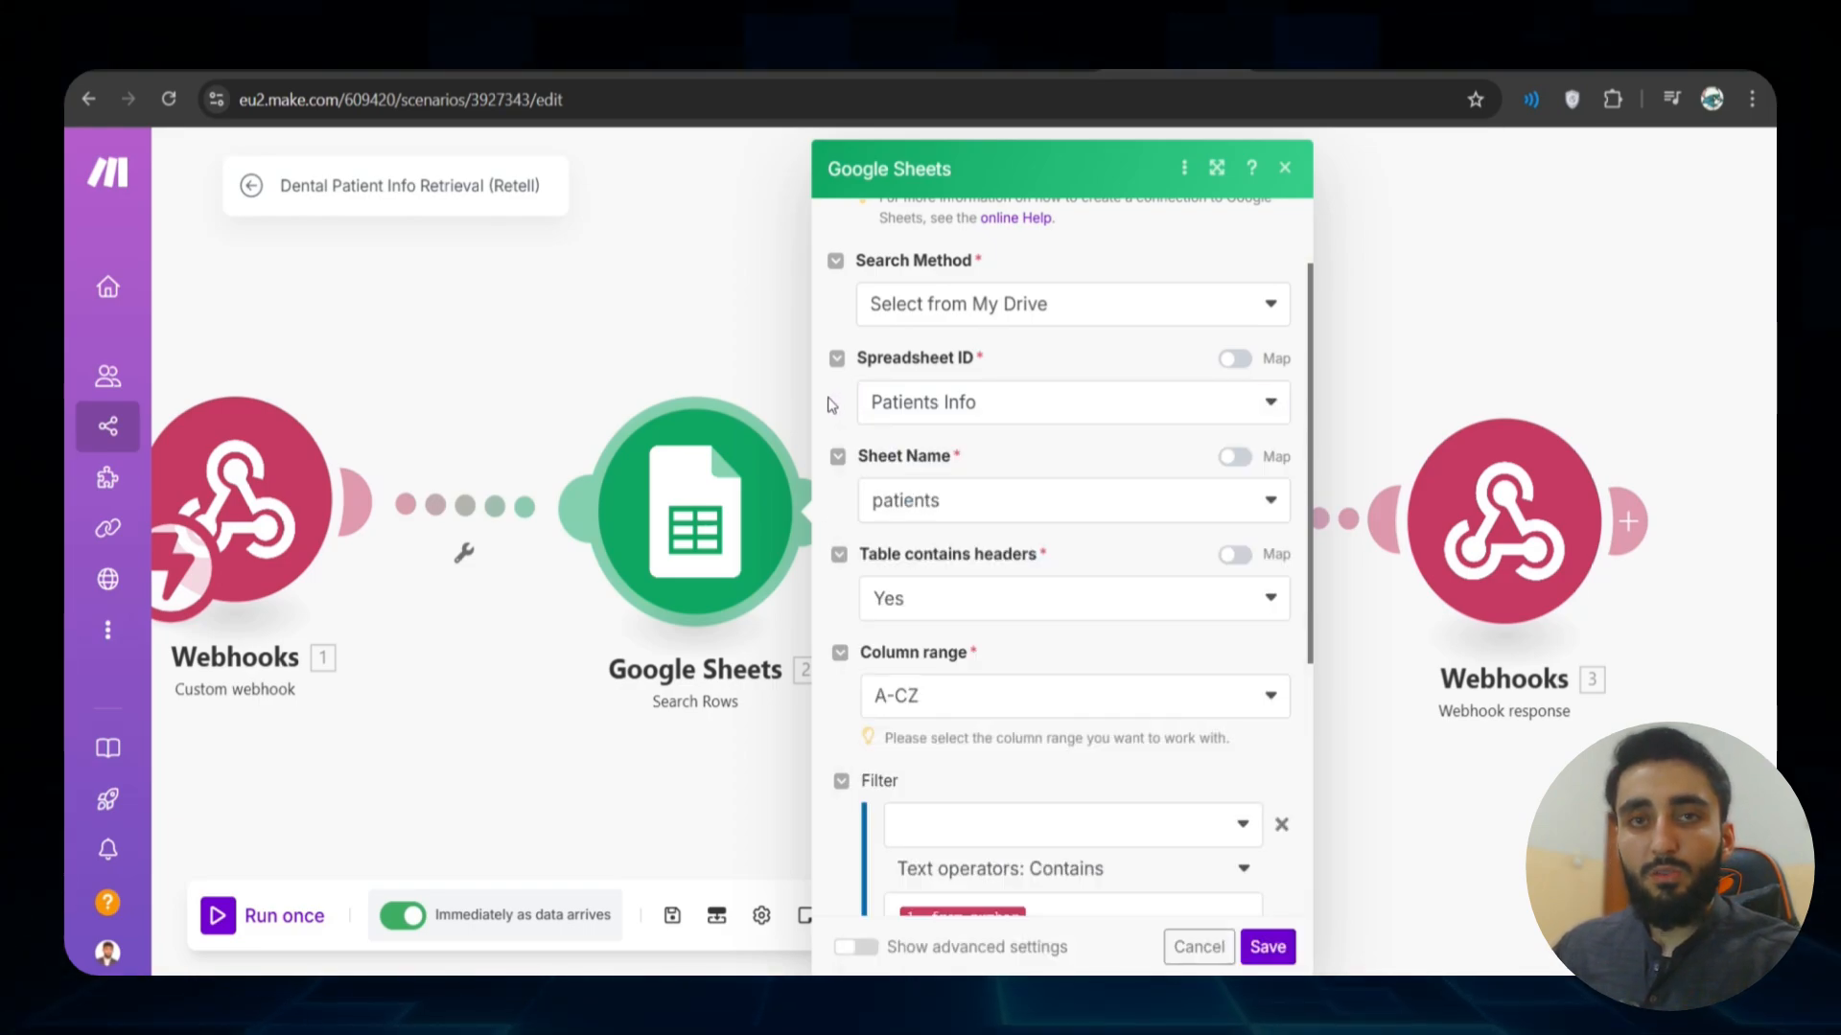
Map the caller's from_number into the Search Rows filter value, then view the Patients Info sheet.
scroll(1014, 546, "down", 4)
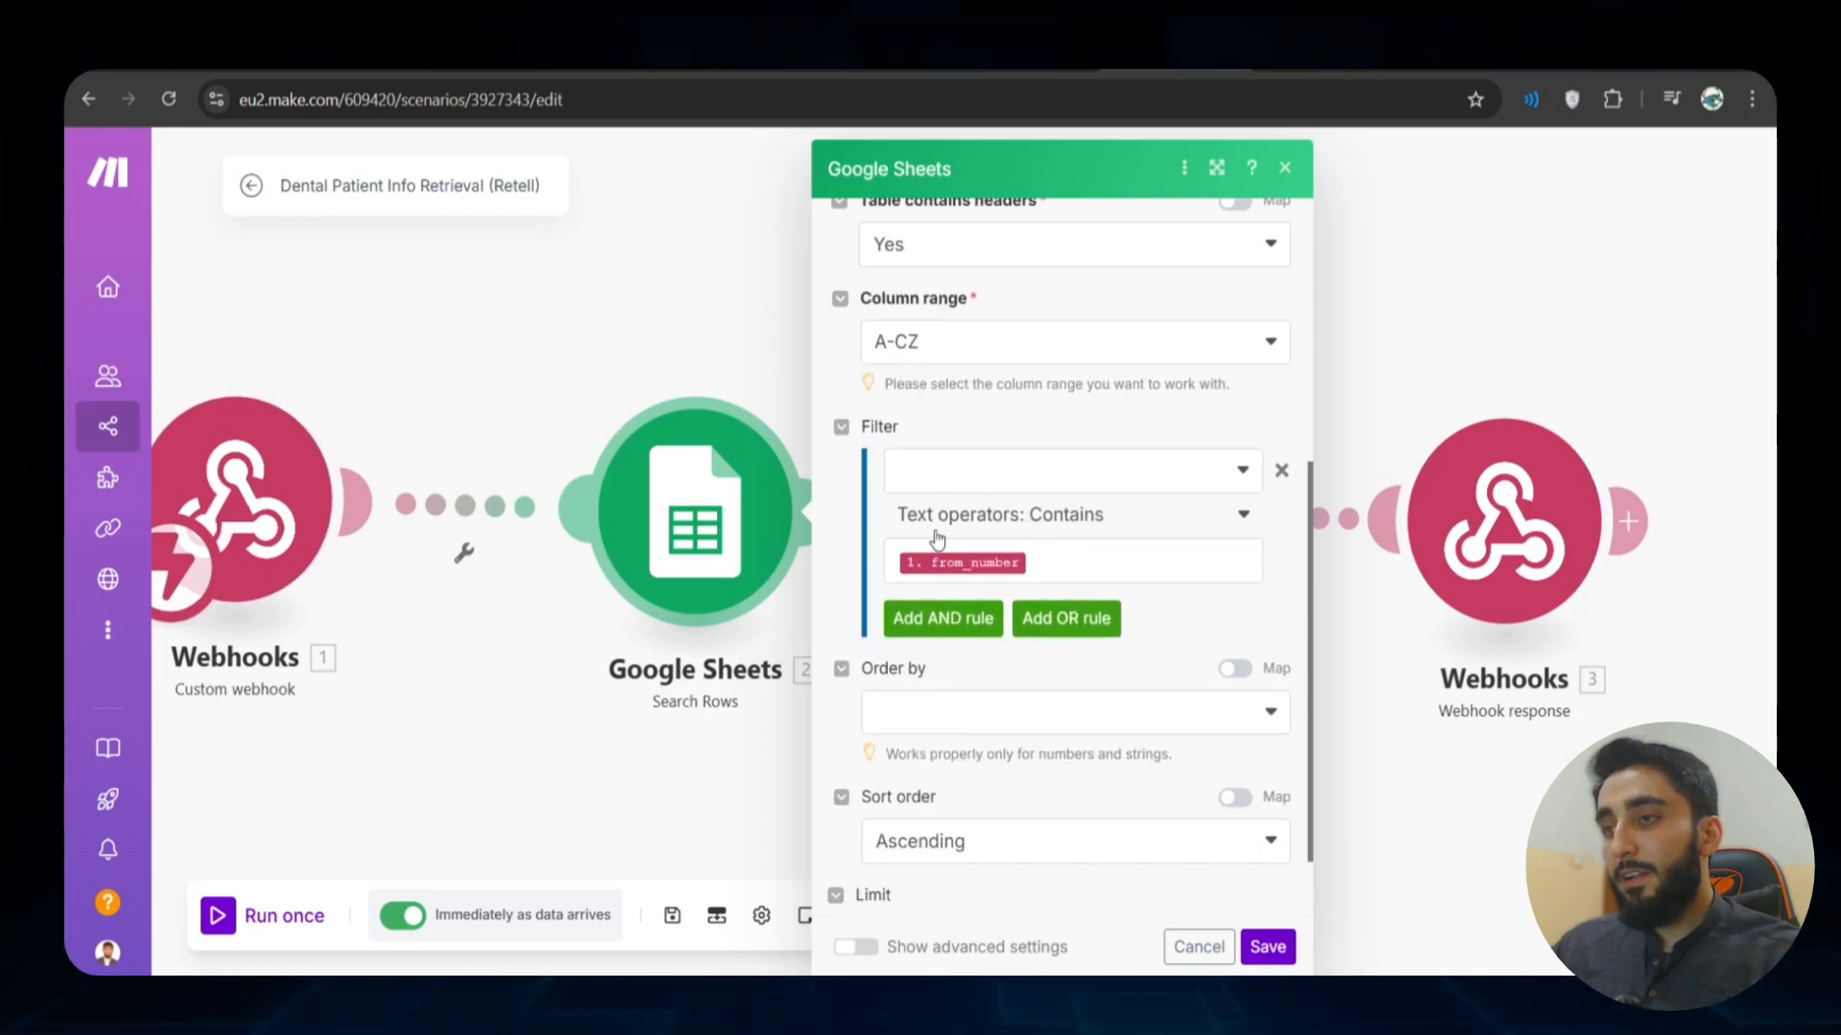
scroll(1072, 518, "up", 1)
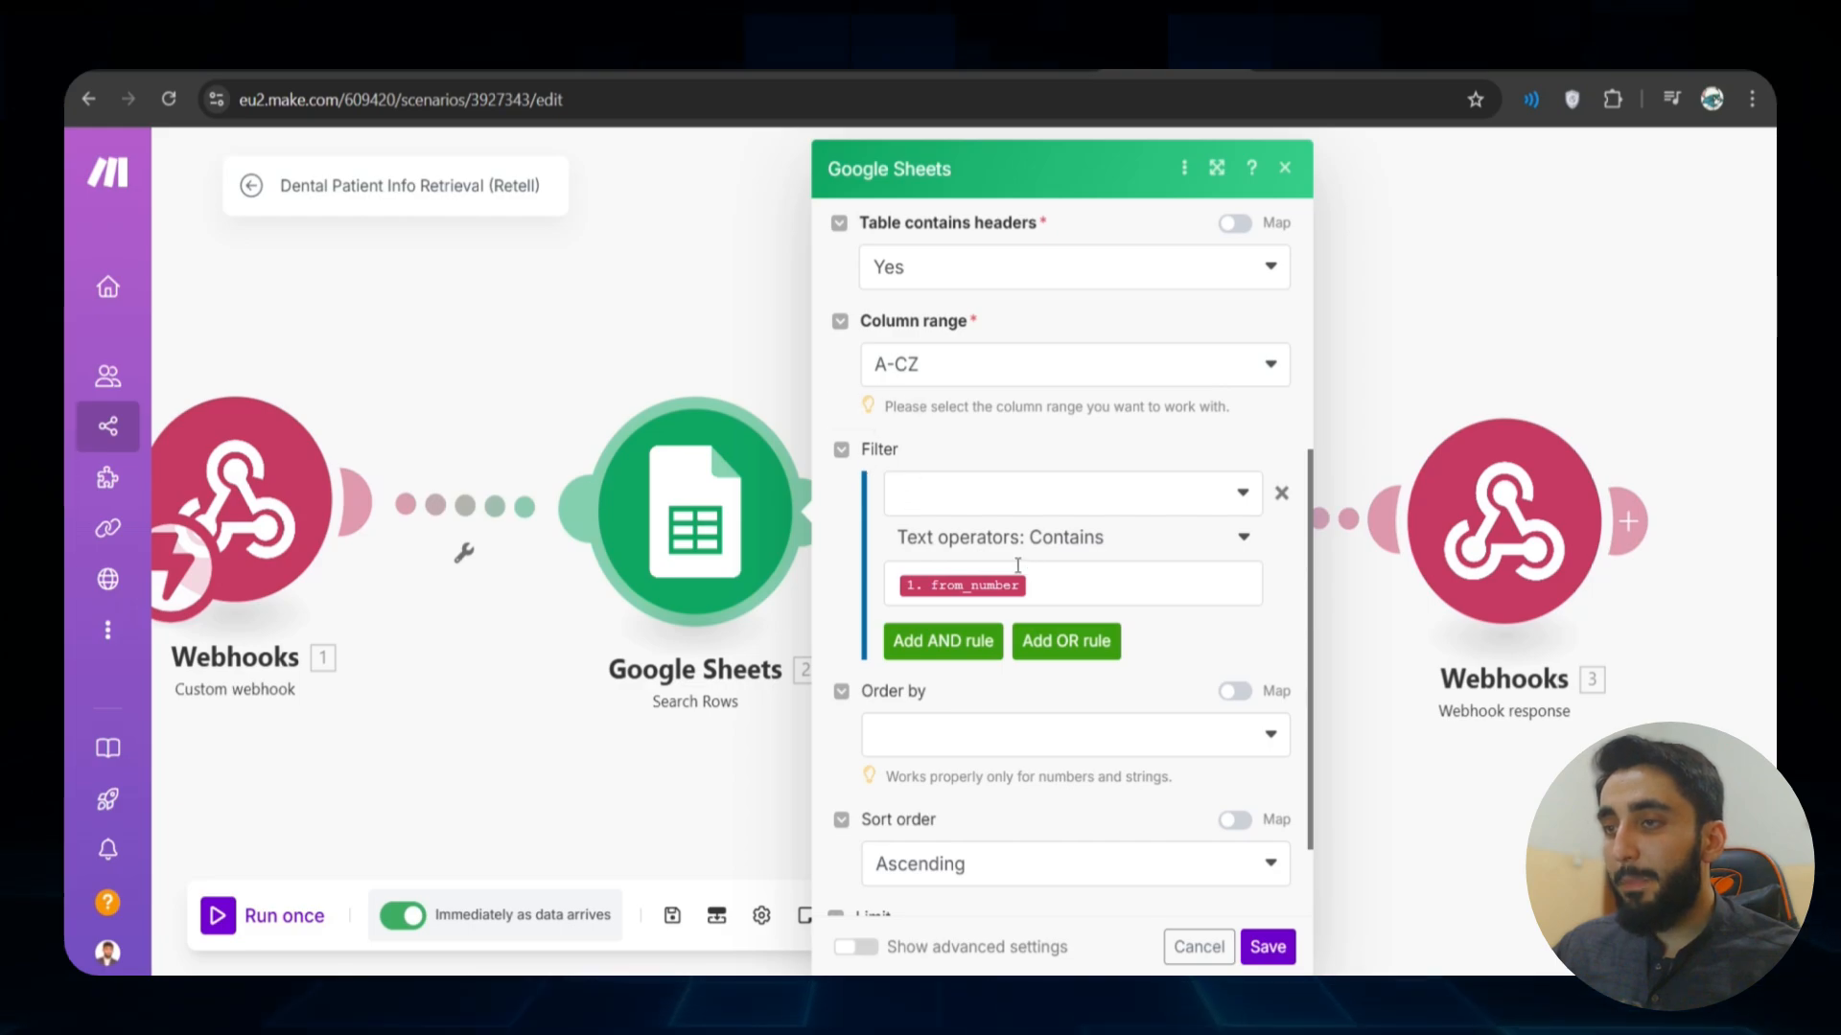
left_click(1070, 584)
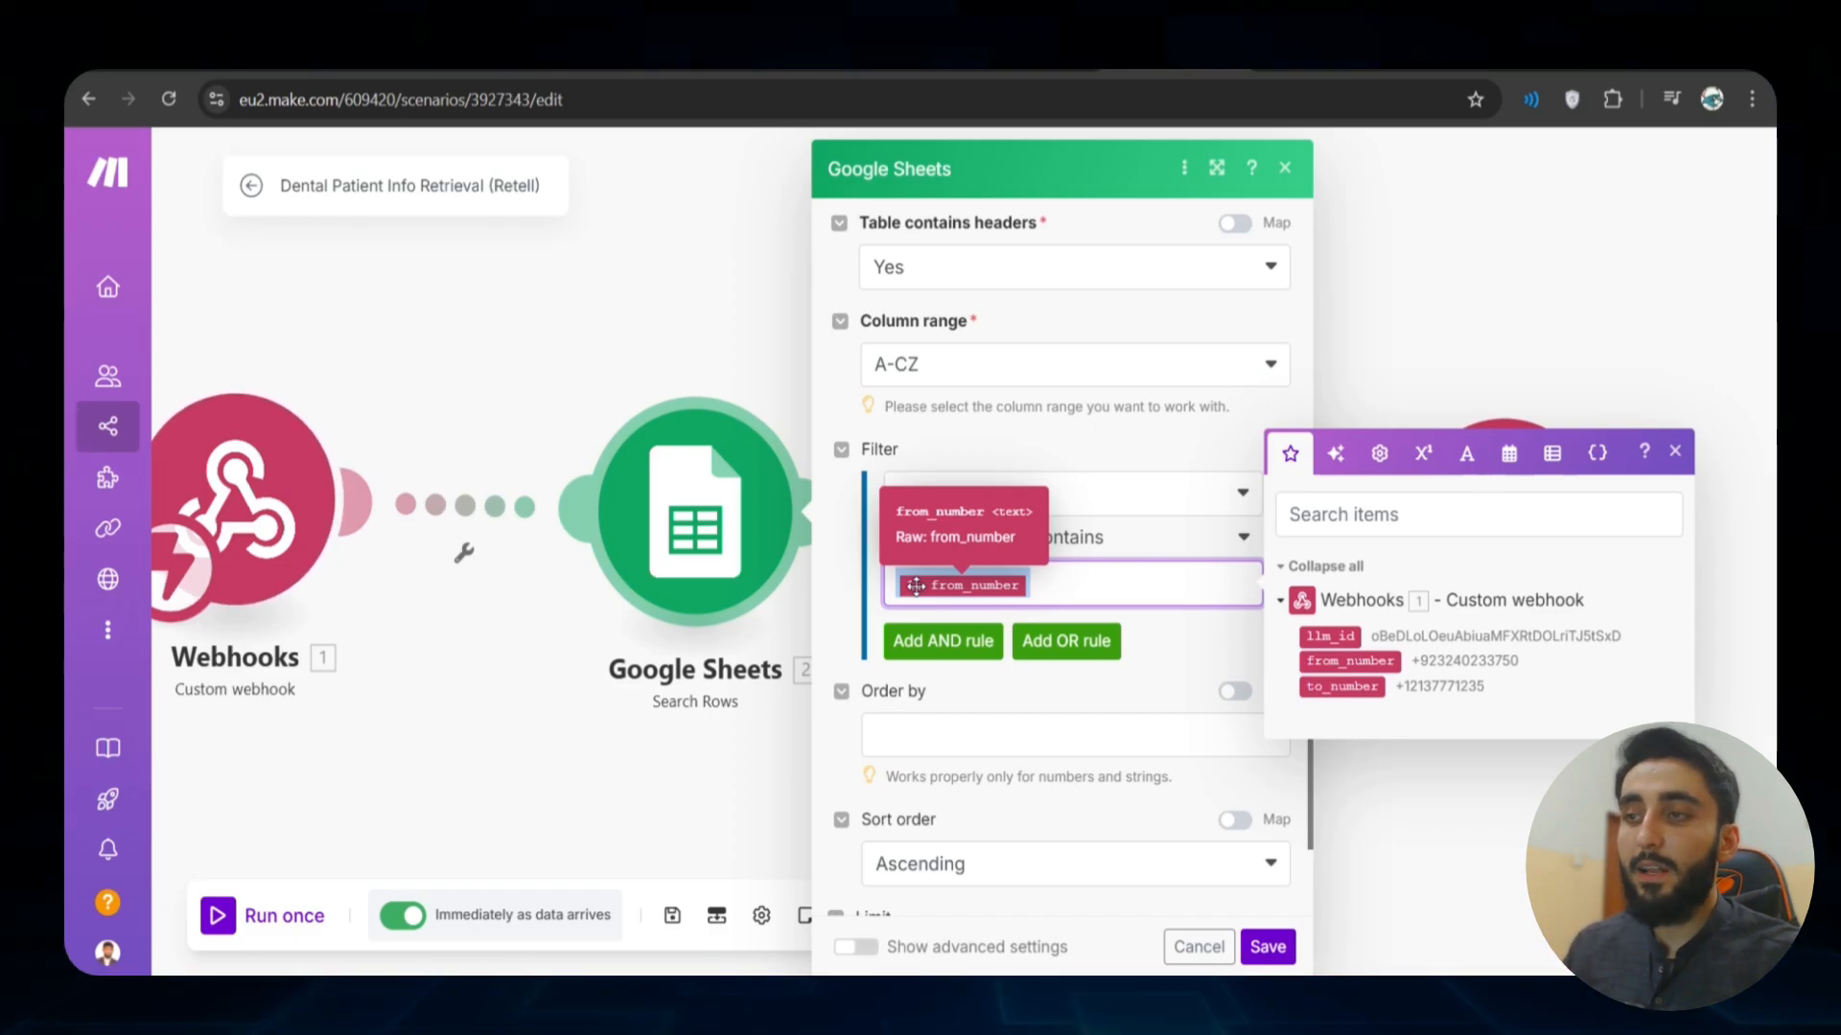
left_click_drag(915, 585, 1081, 595)
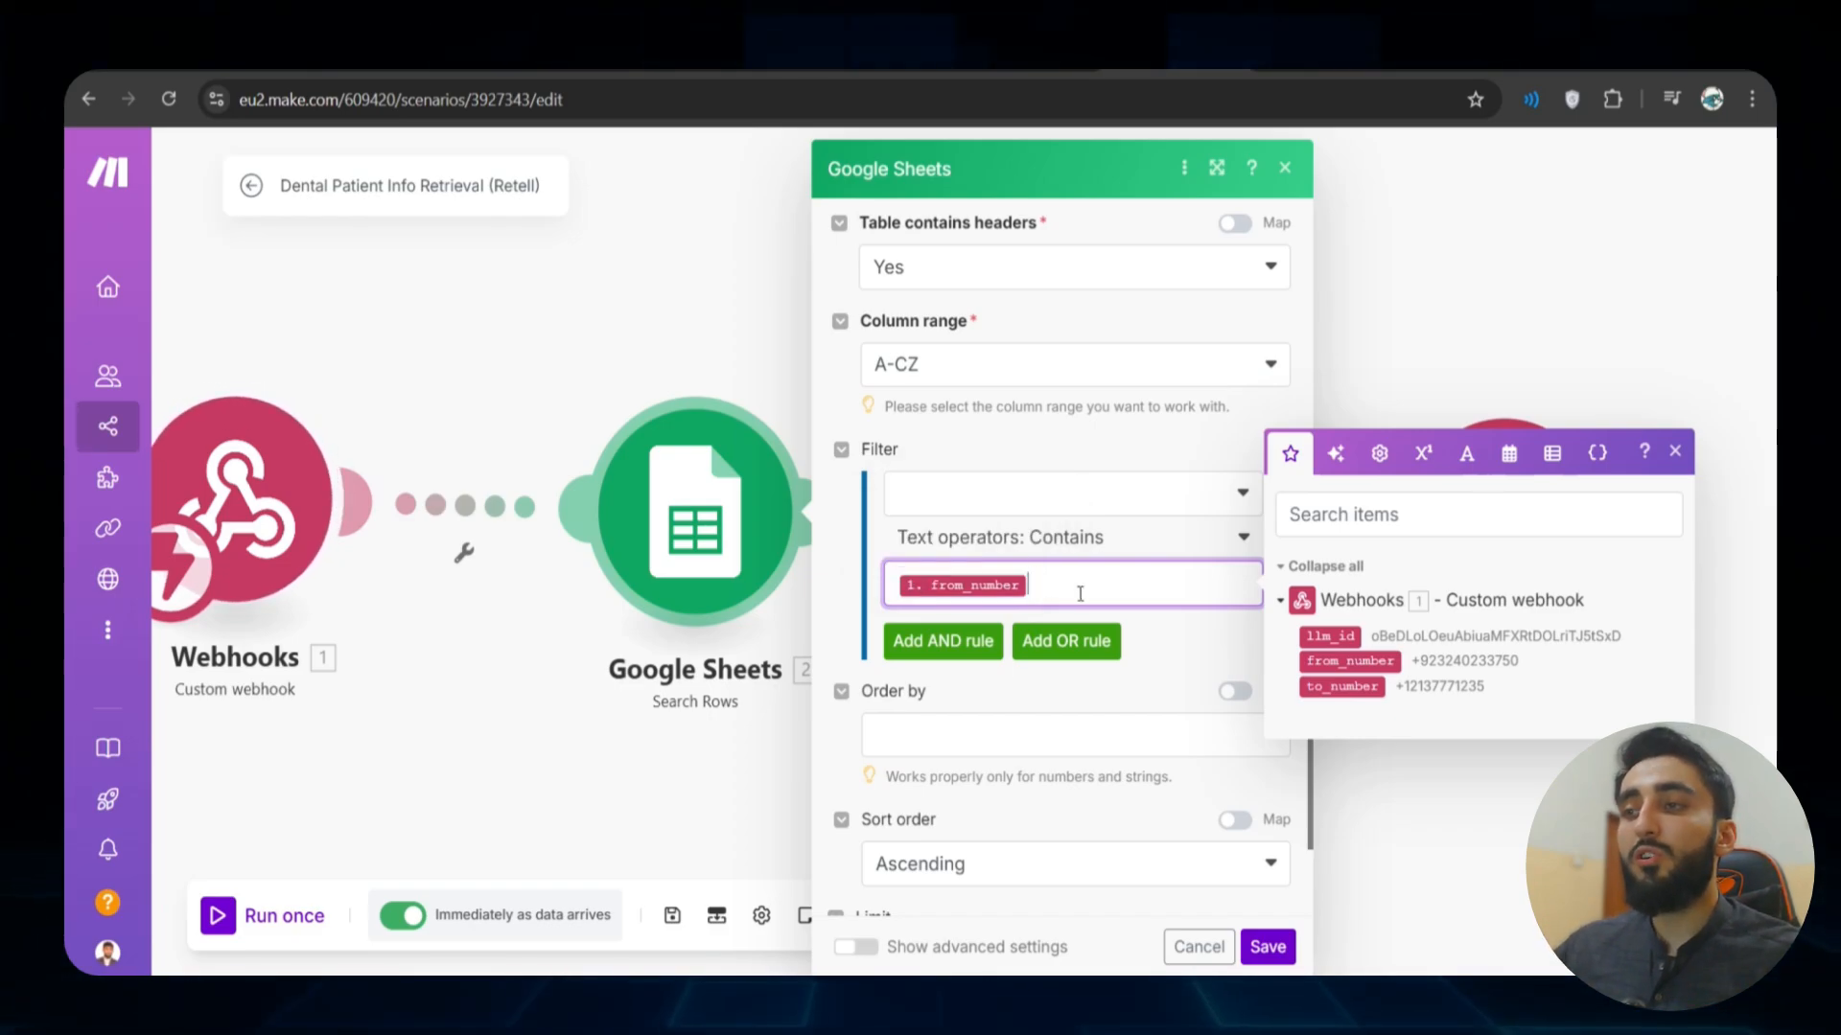
left_click(1400, 72)
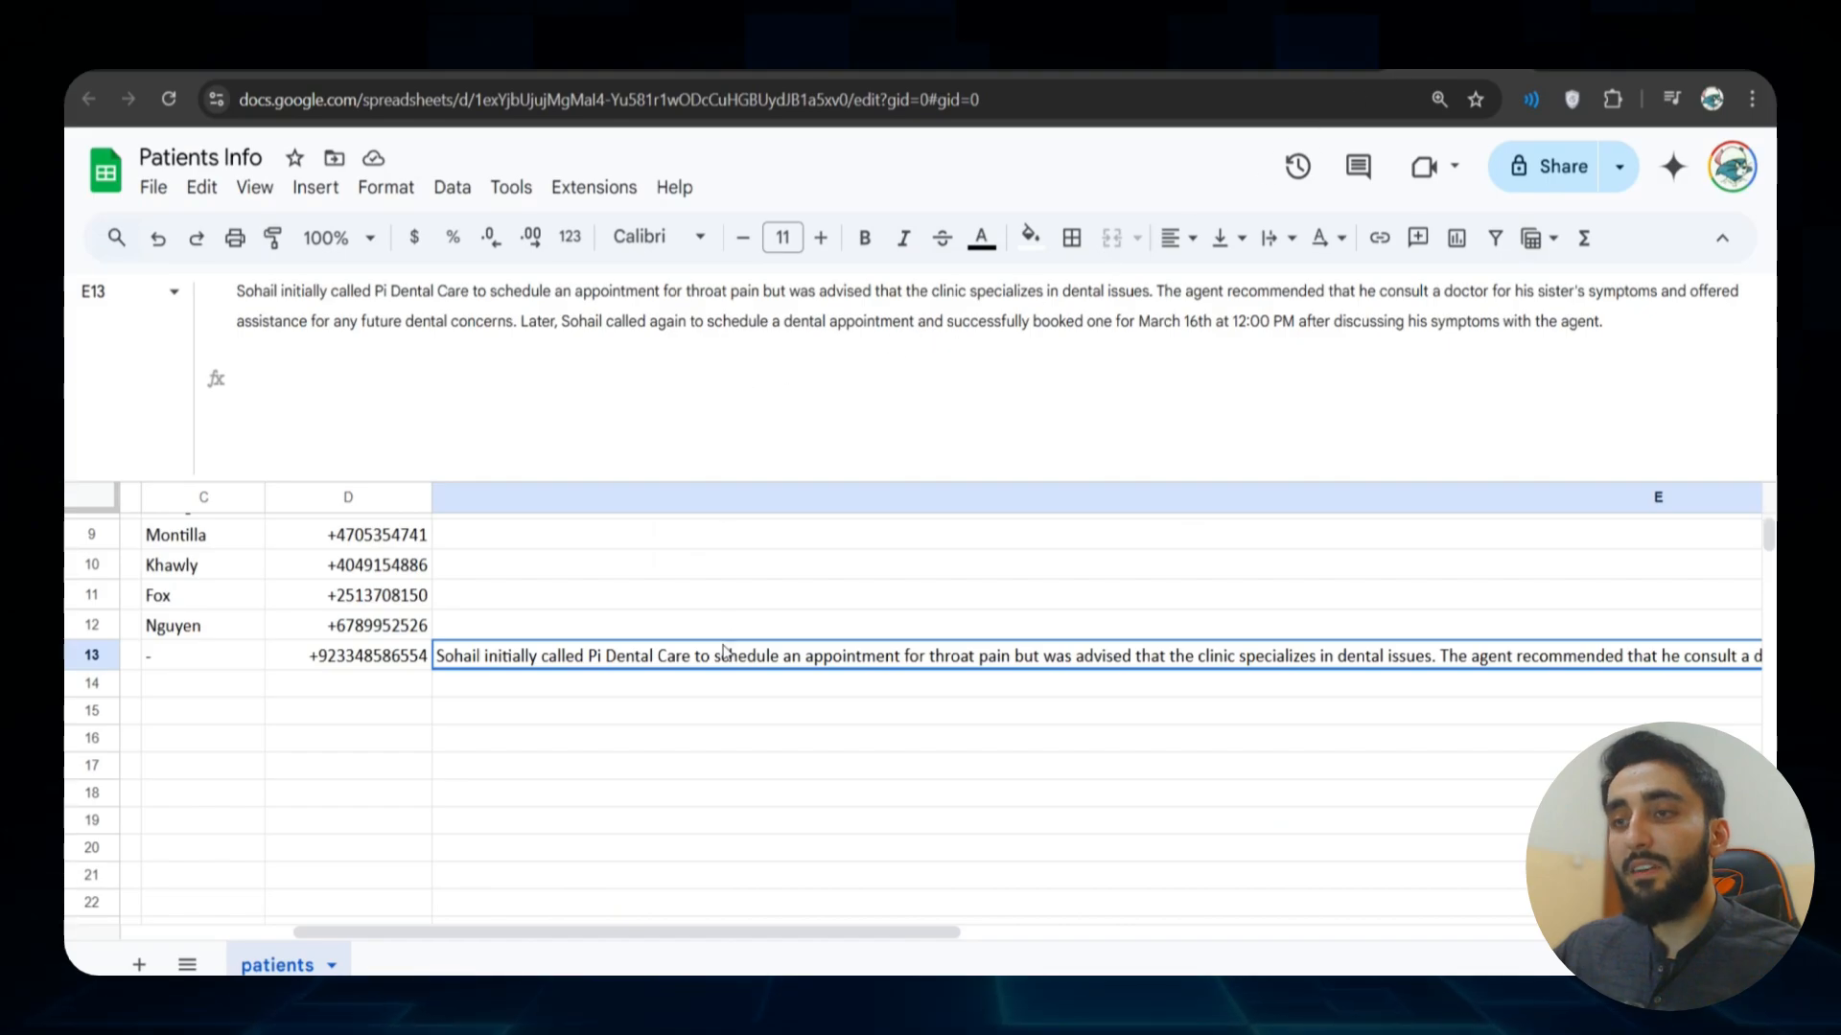
Inspect the phone number in cell D13 and the row 13 patient record.
left_click_drag(719, 932, 386, 932)
left_click(794, 679)
left_click(802, 662)
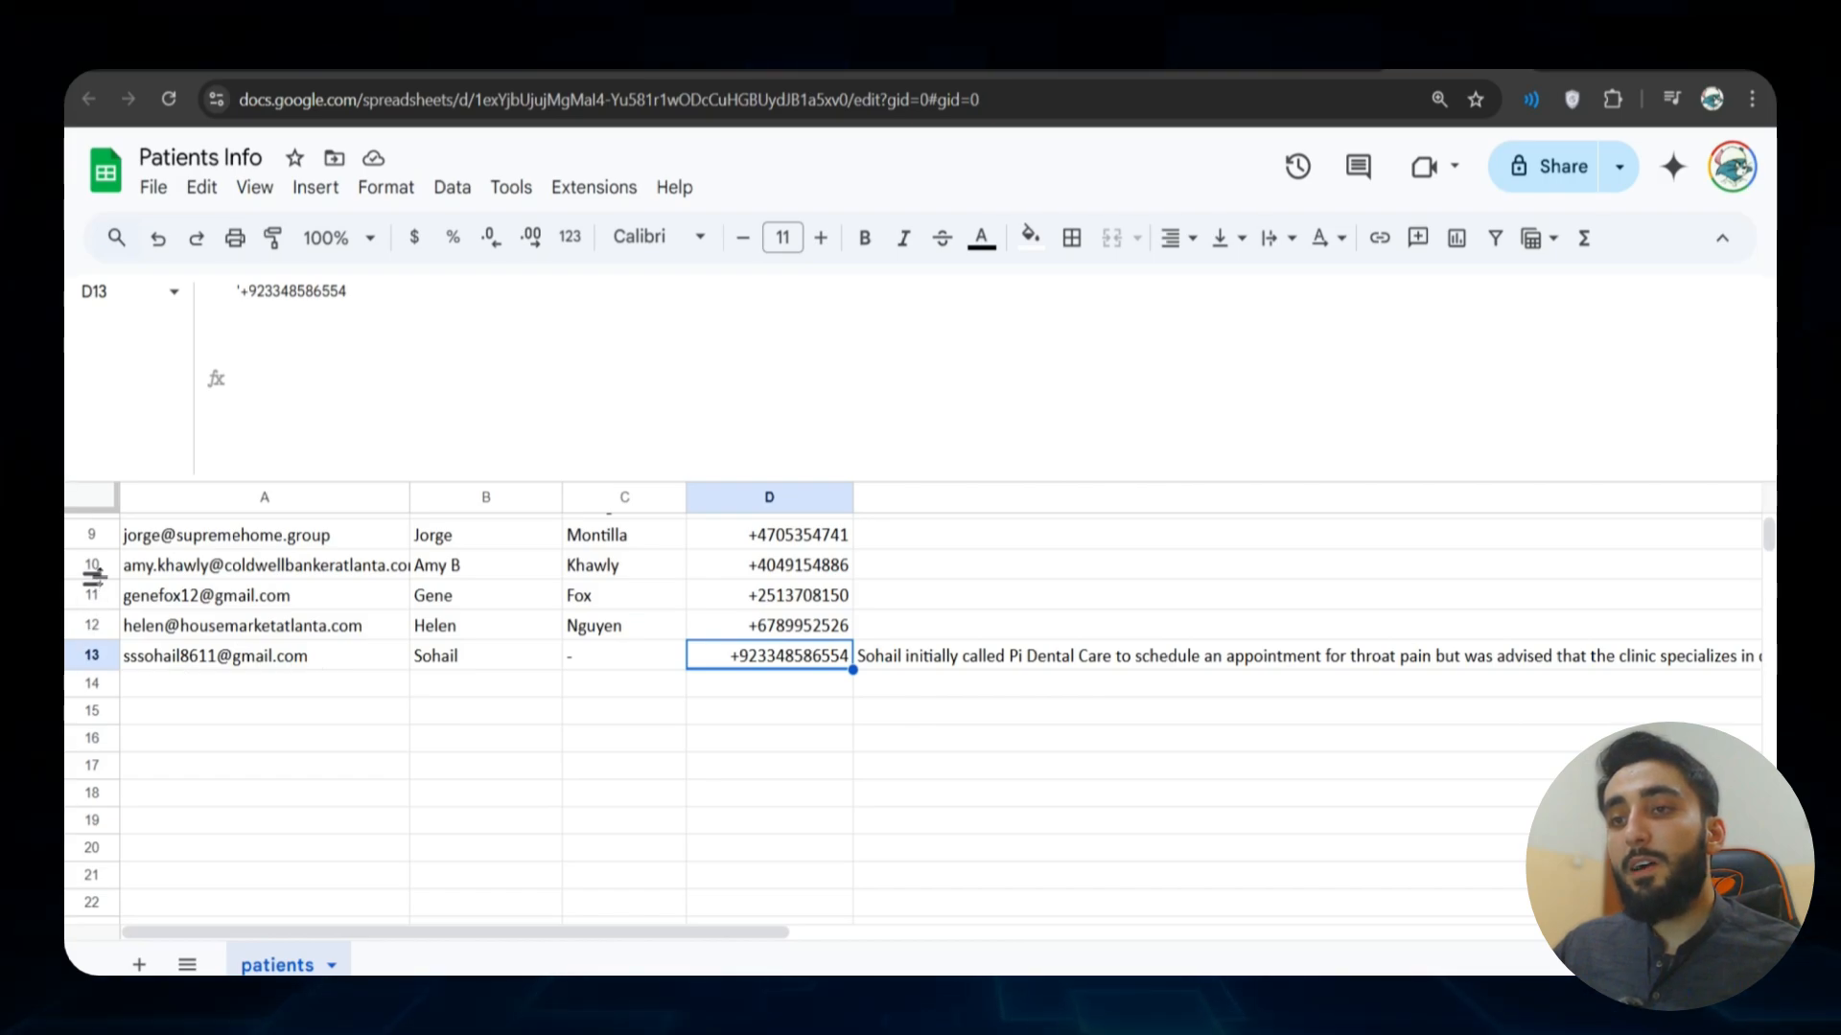
left_click(95, 657)
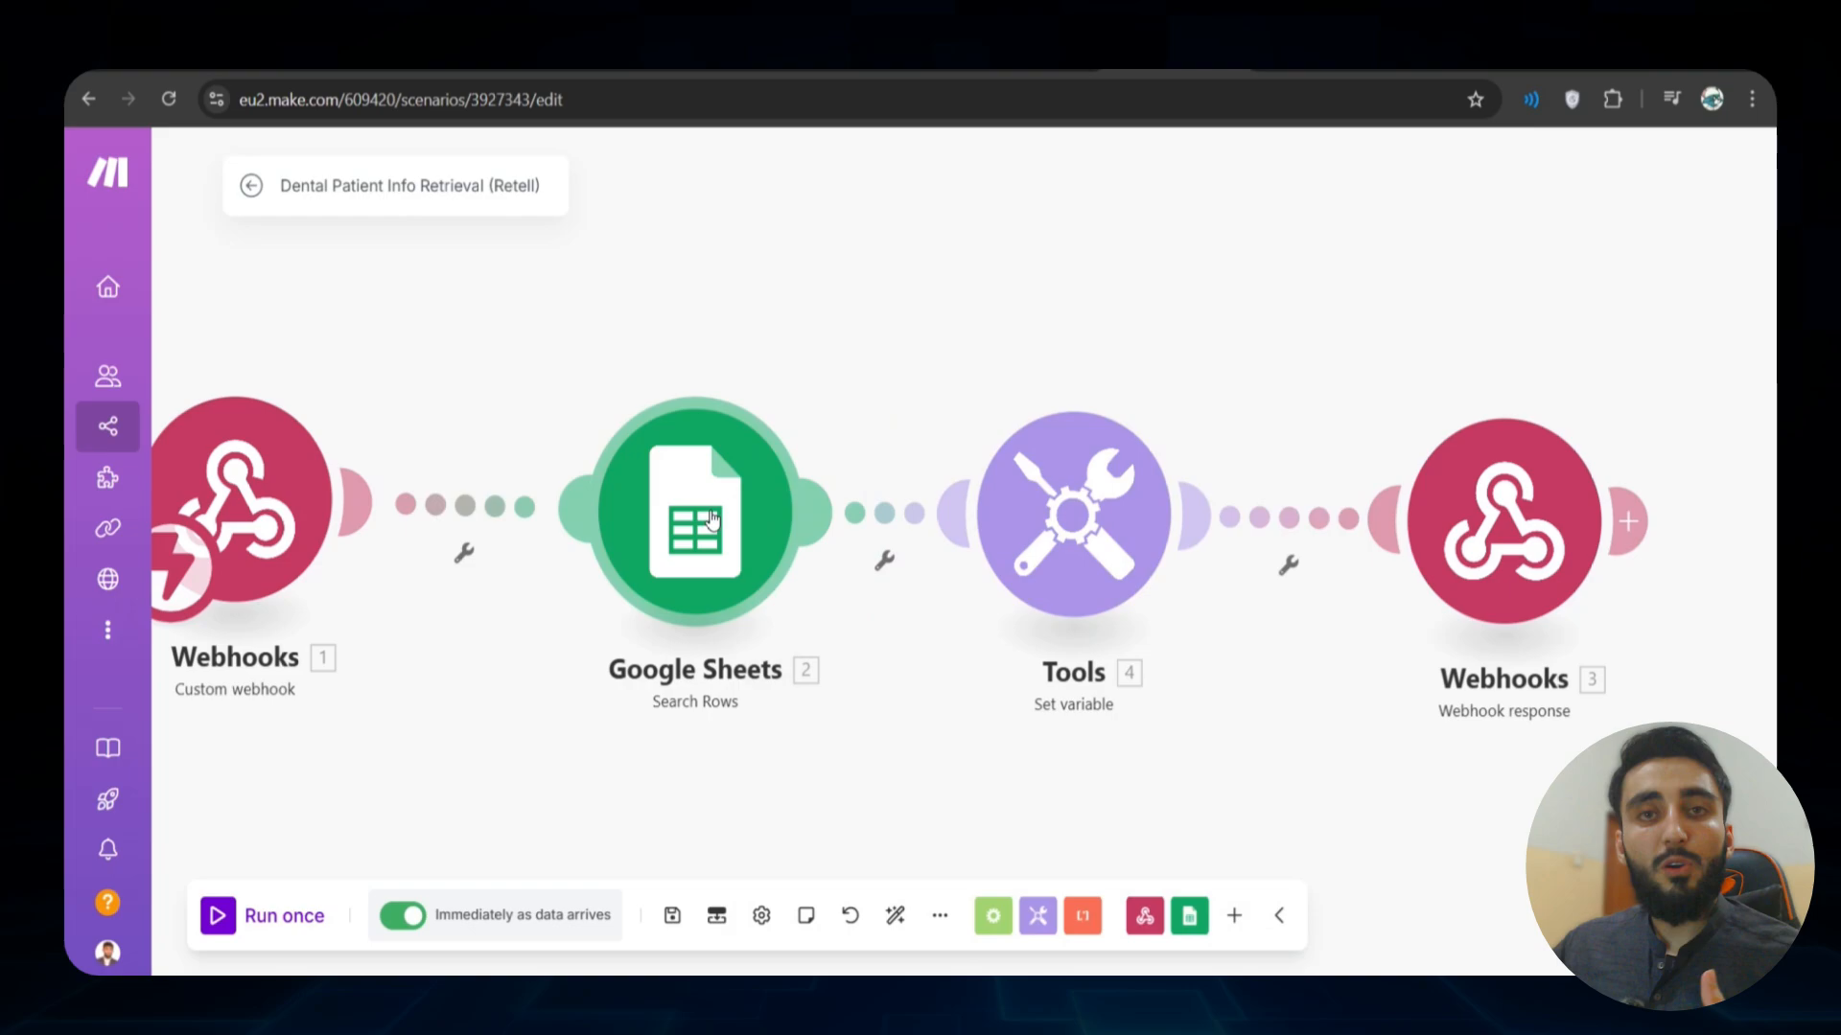
left_click_drag(896, 431, 596, 397)
left_click(774, 559)
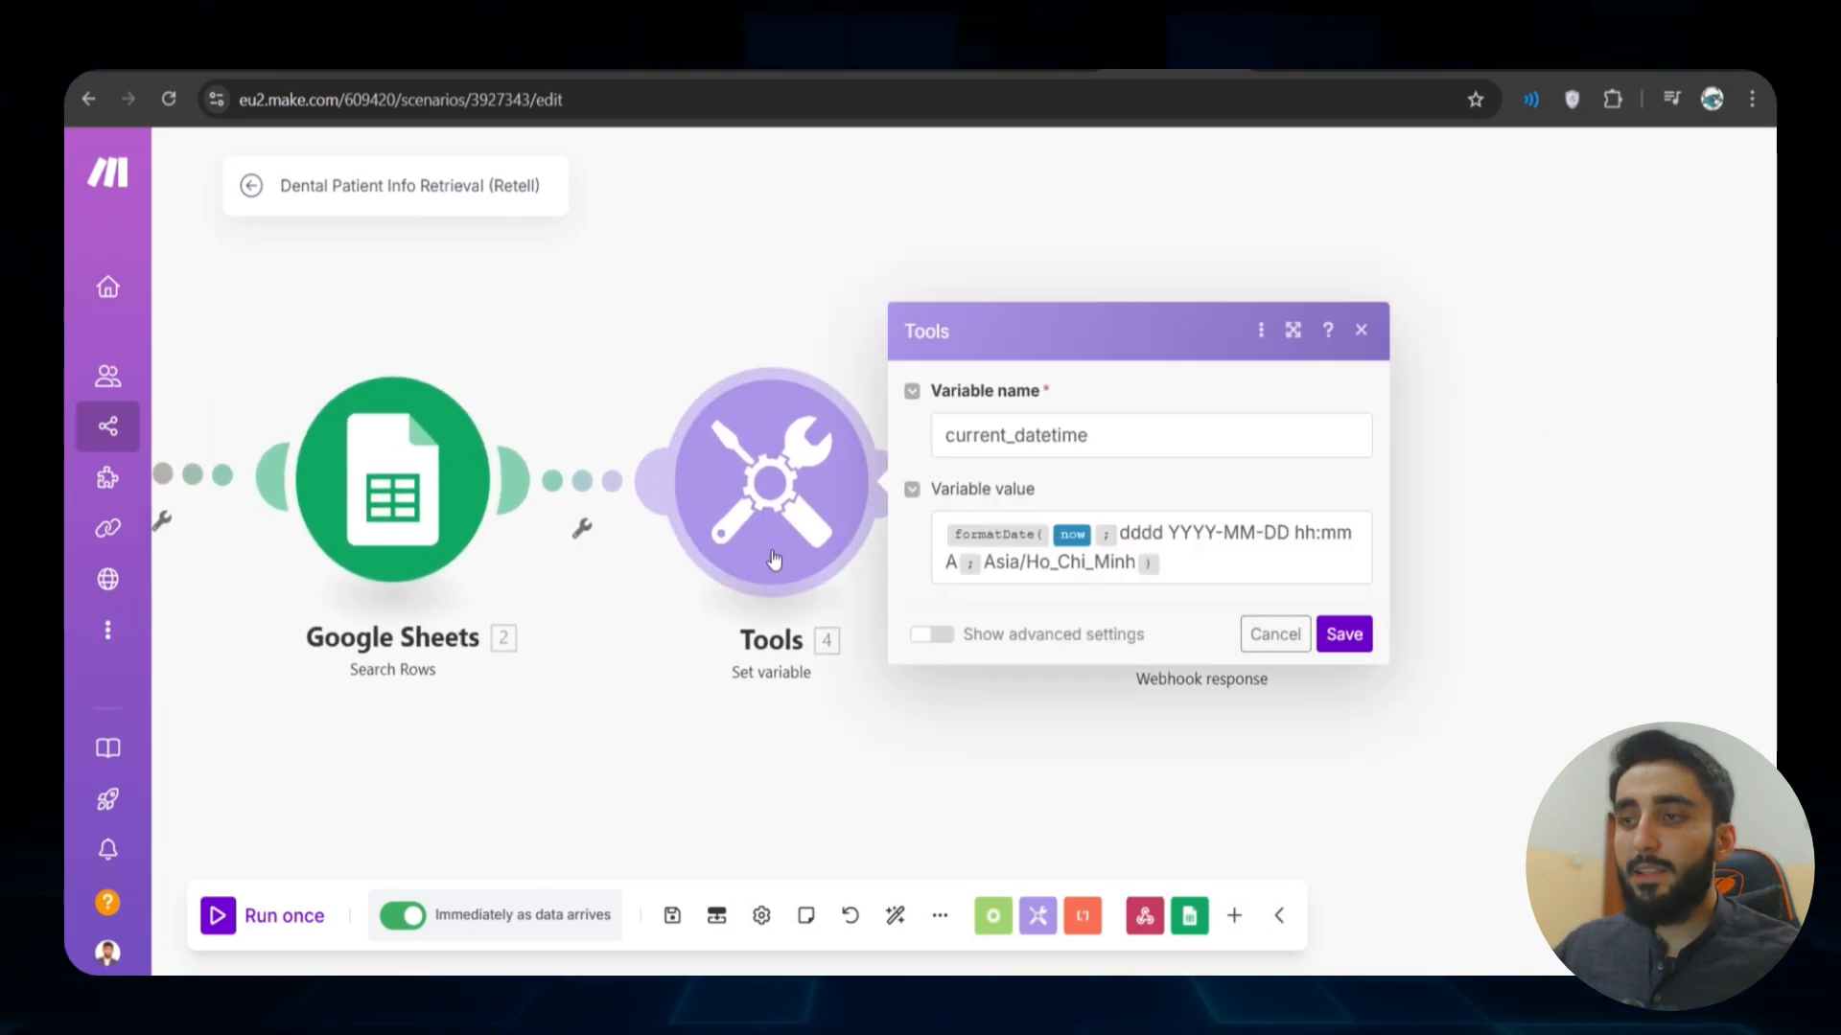
left_click_drag(1201, 559, 947, 532)
left_click(1205, 567)
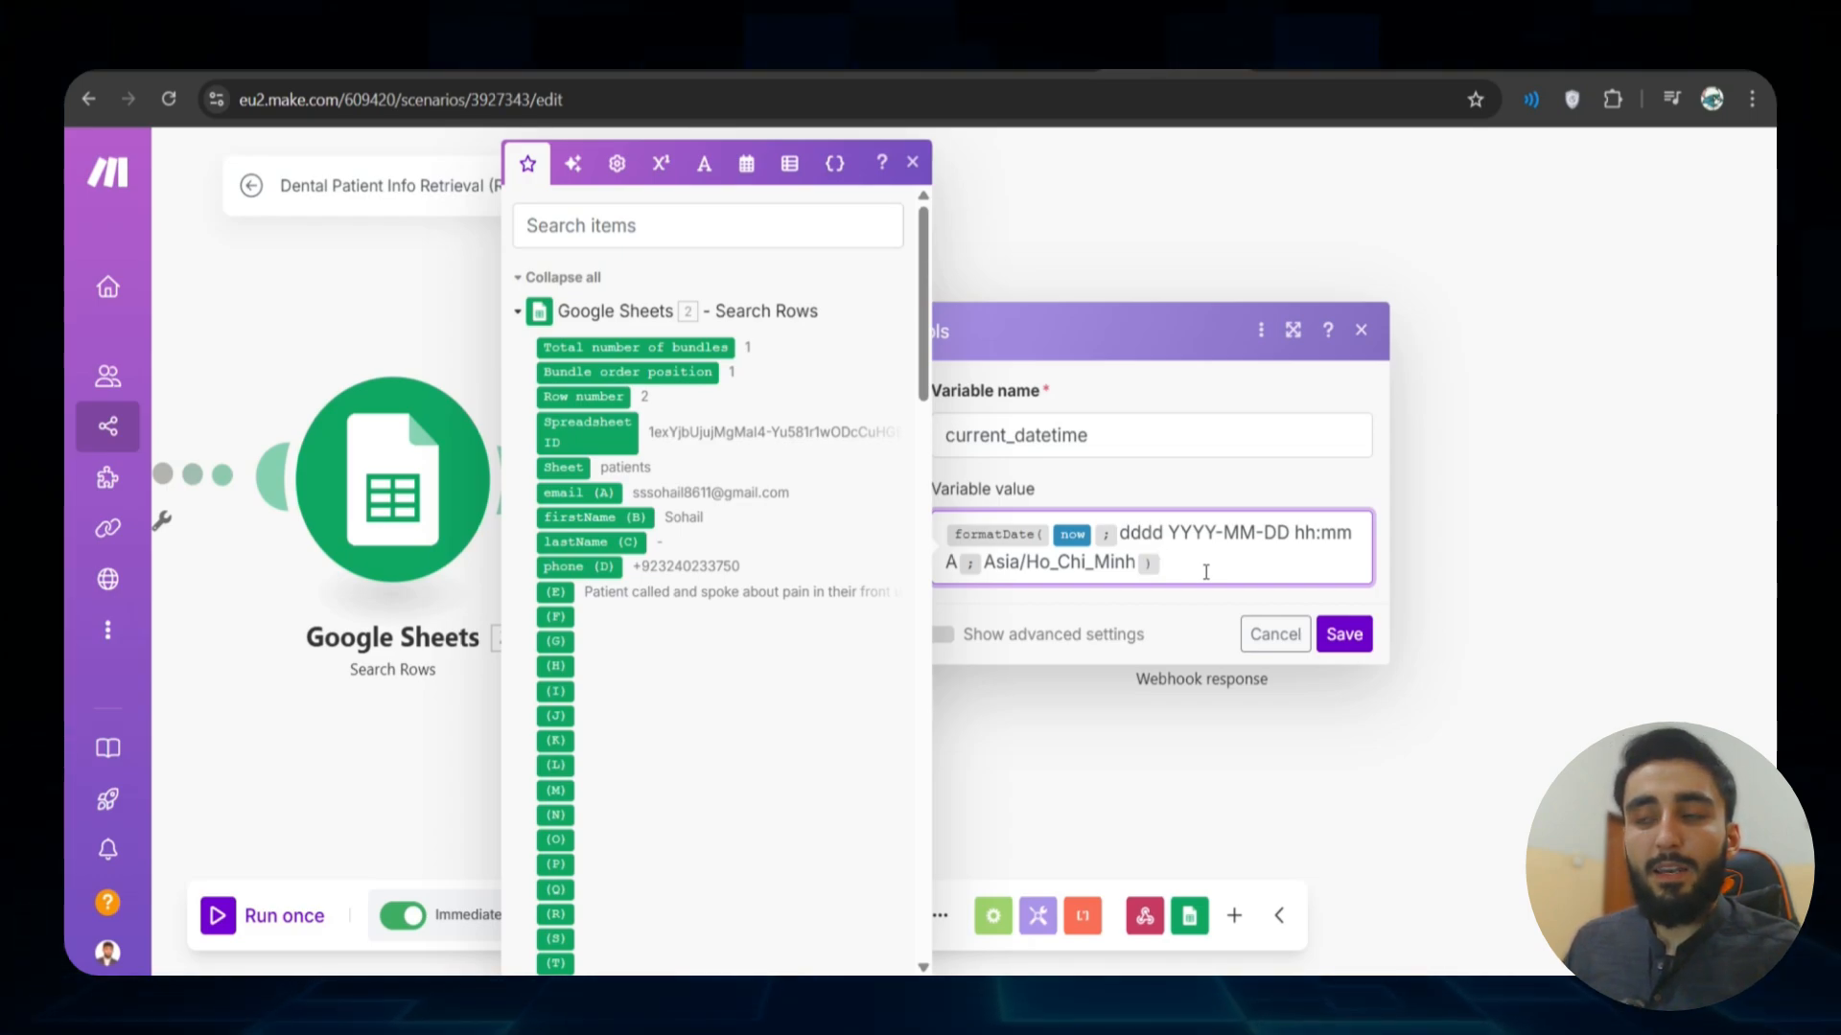
left_click(1058, 386)
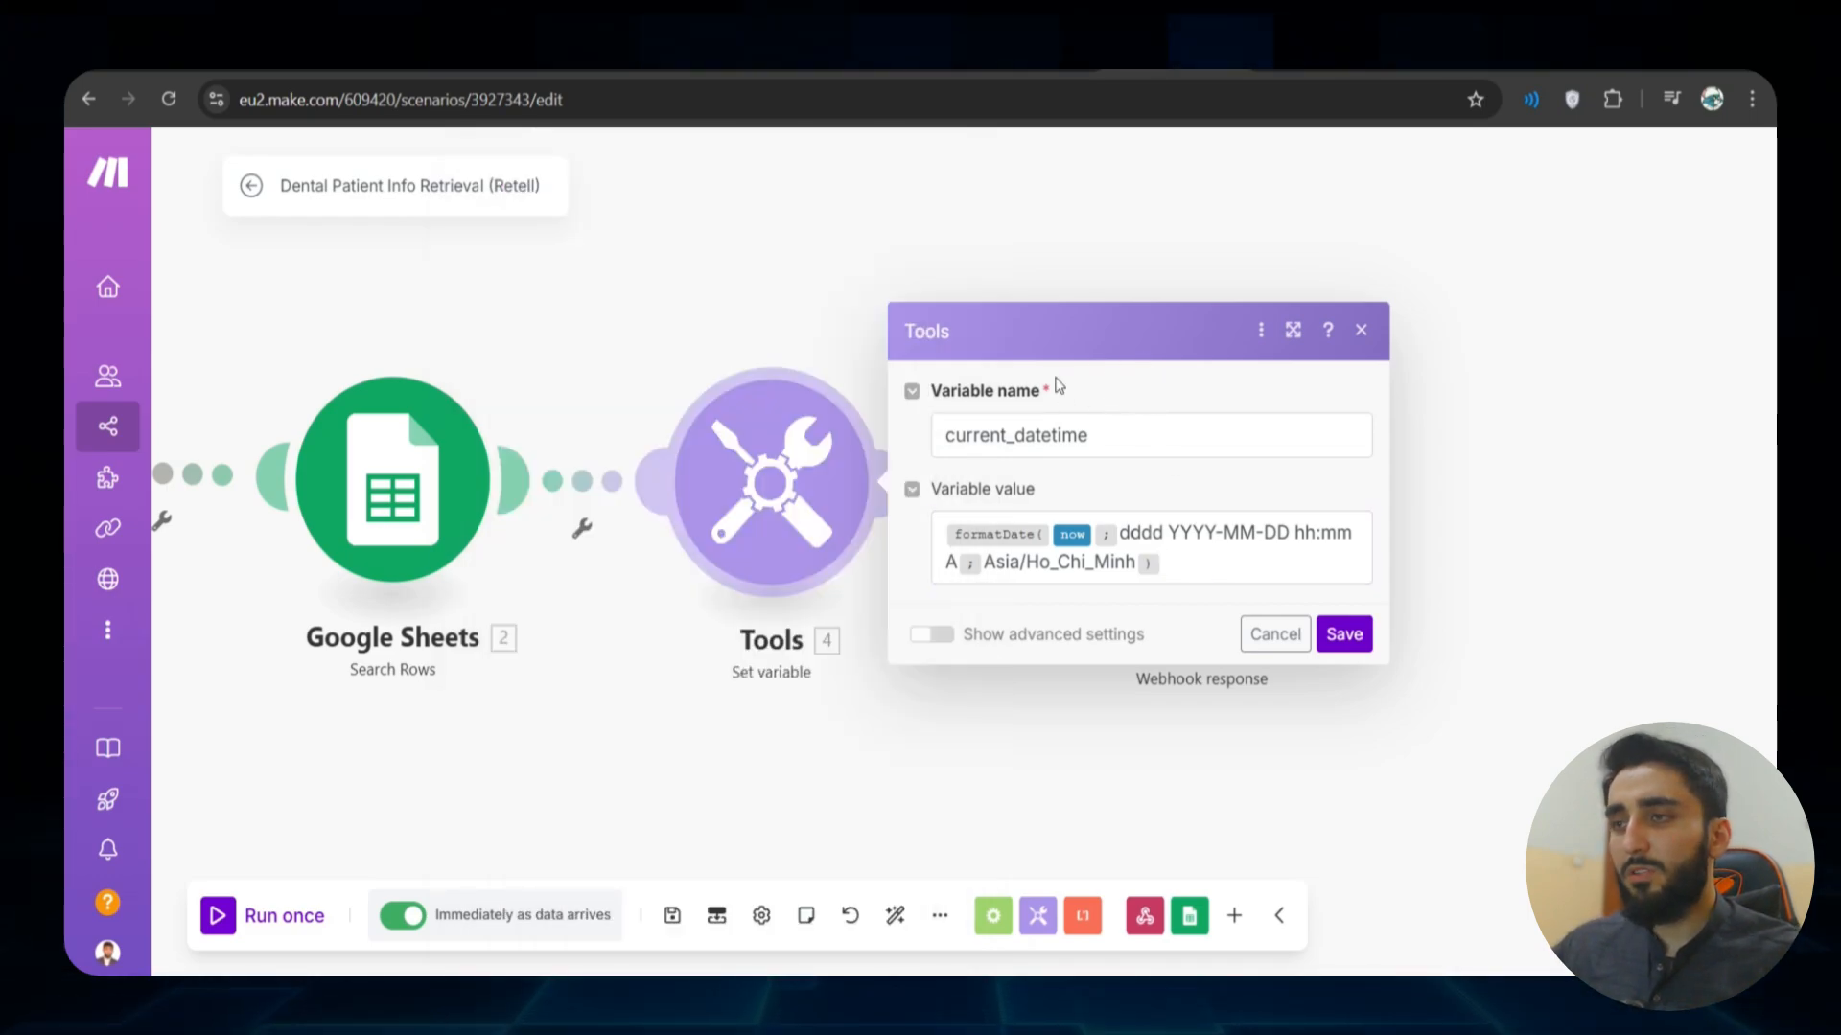
left_click(1360, 330)
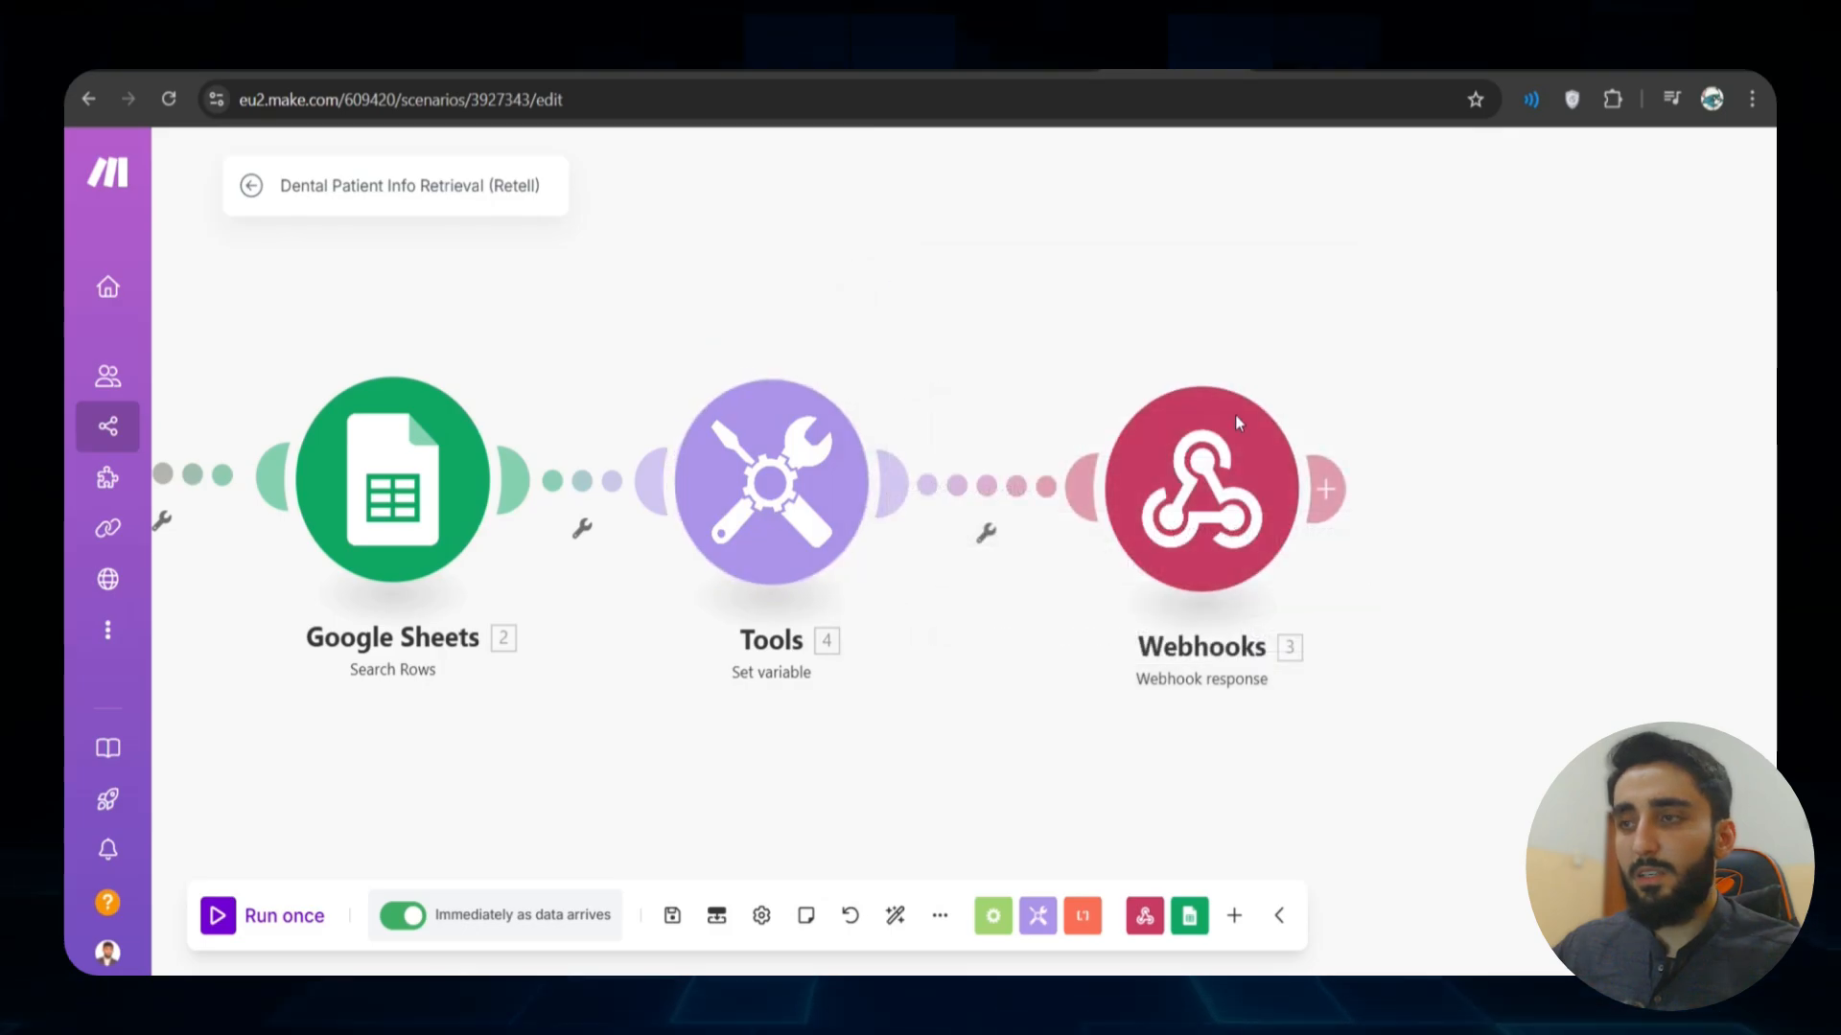
left_click(1238, 515)
left_click(769, 280)
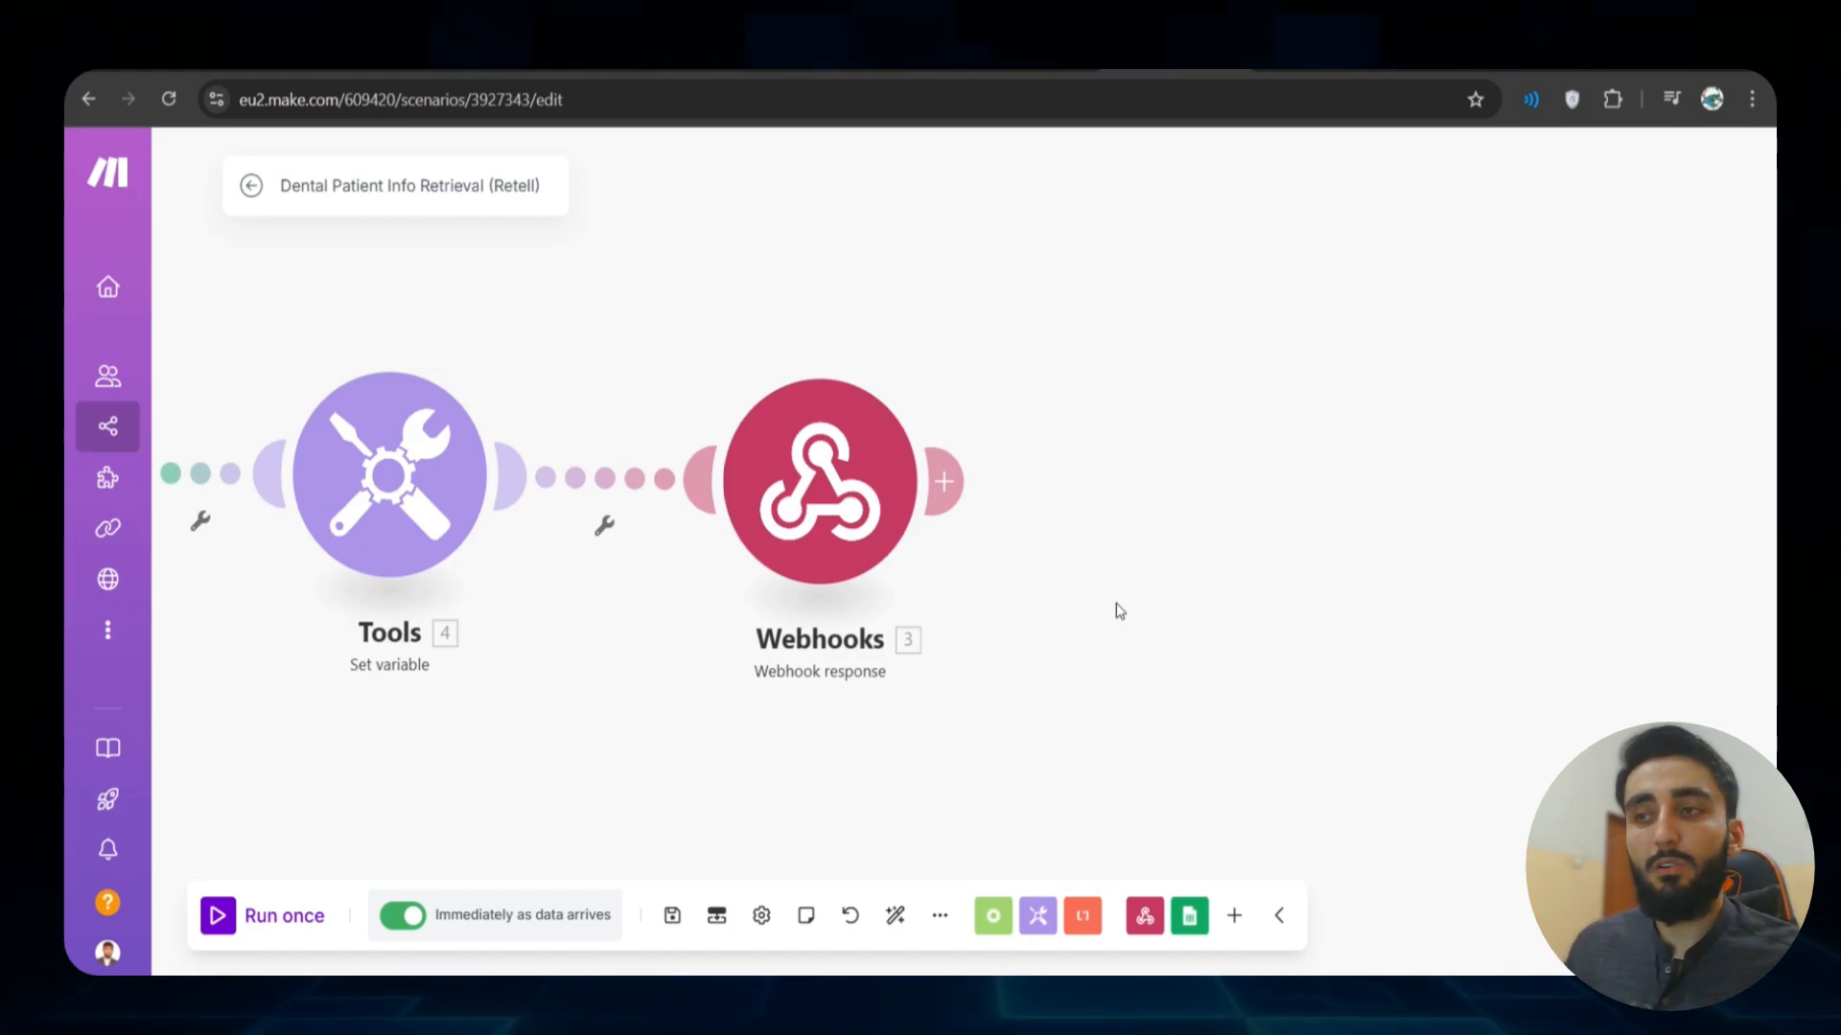
Open the Webhook response settings and examine the status code 200 and response body.
left_click(819, 479)
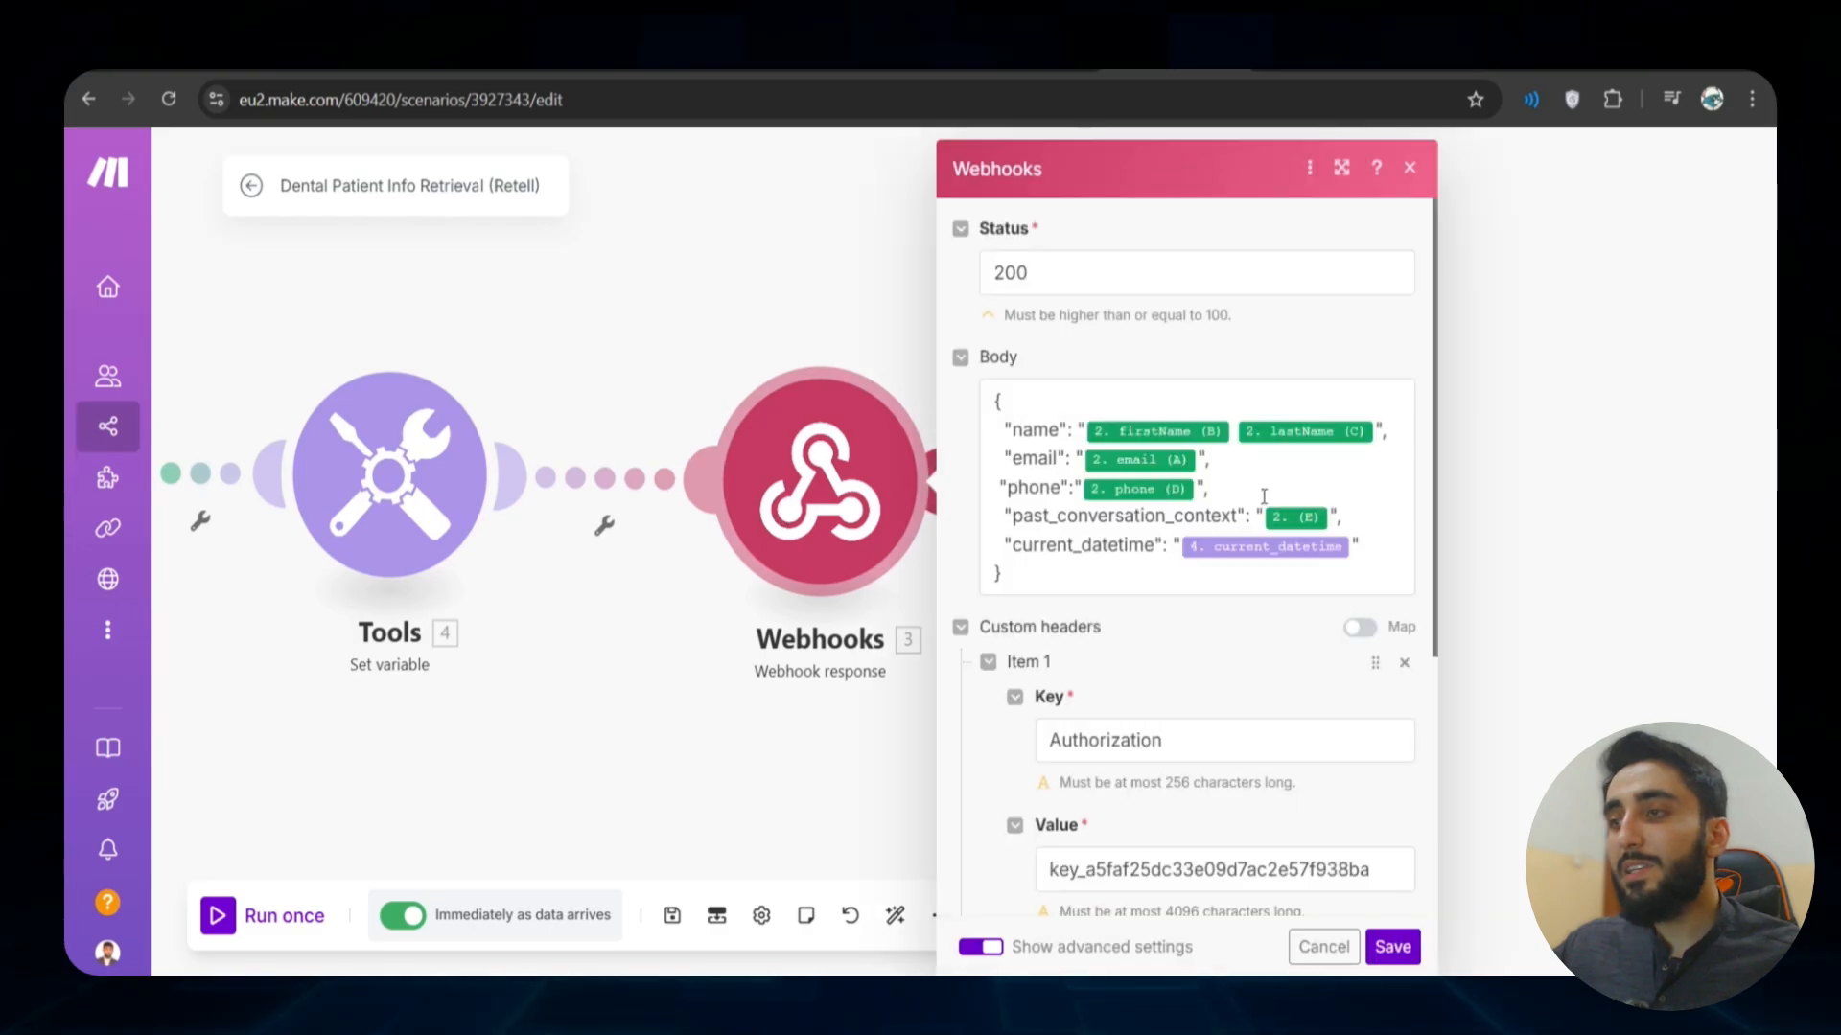
left_click(996, 401)
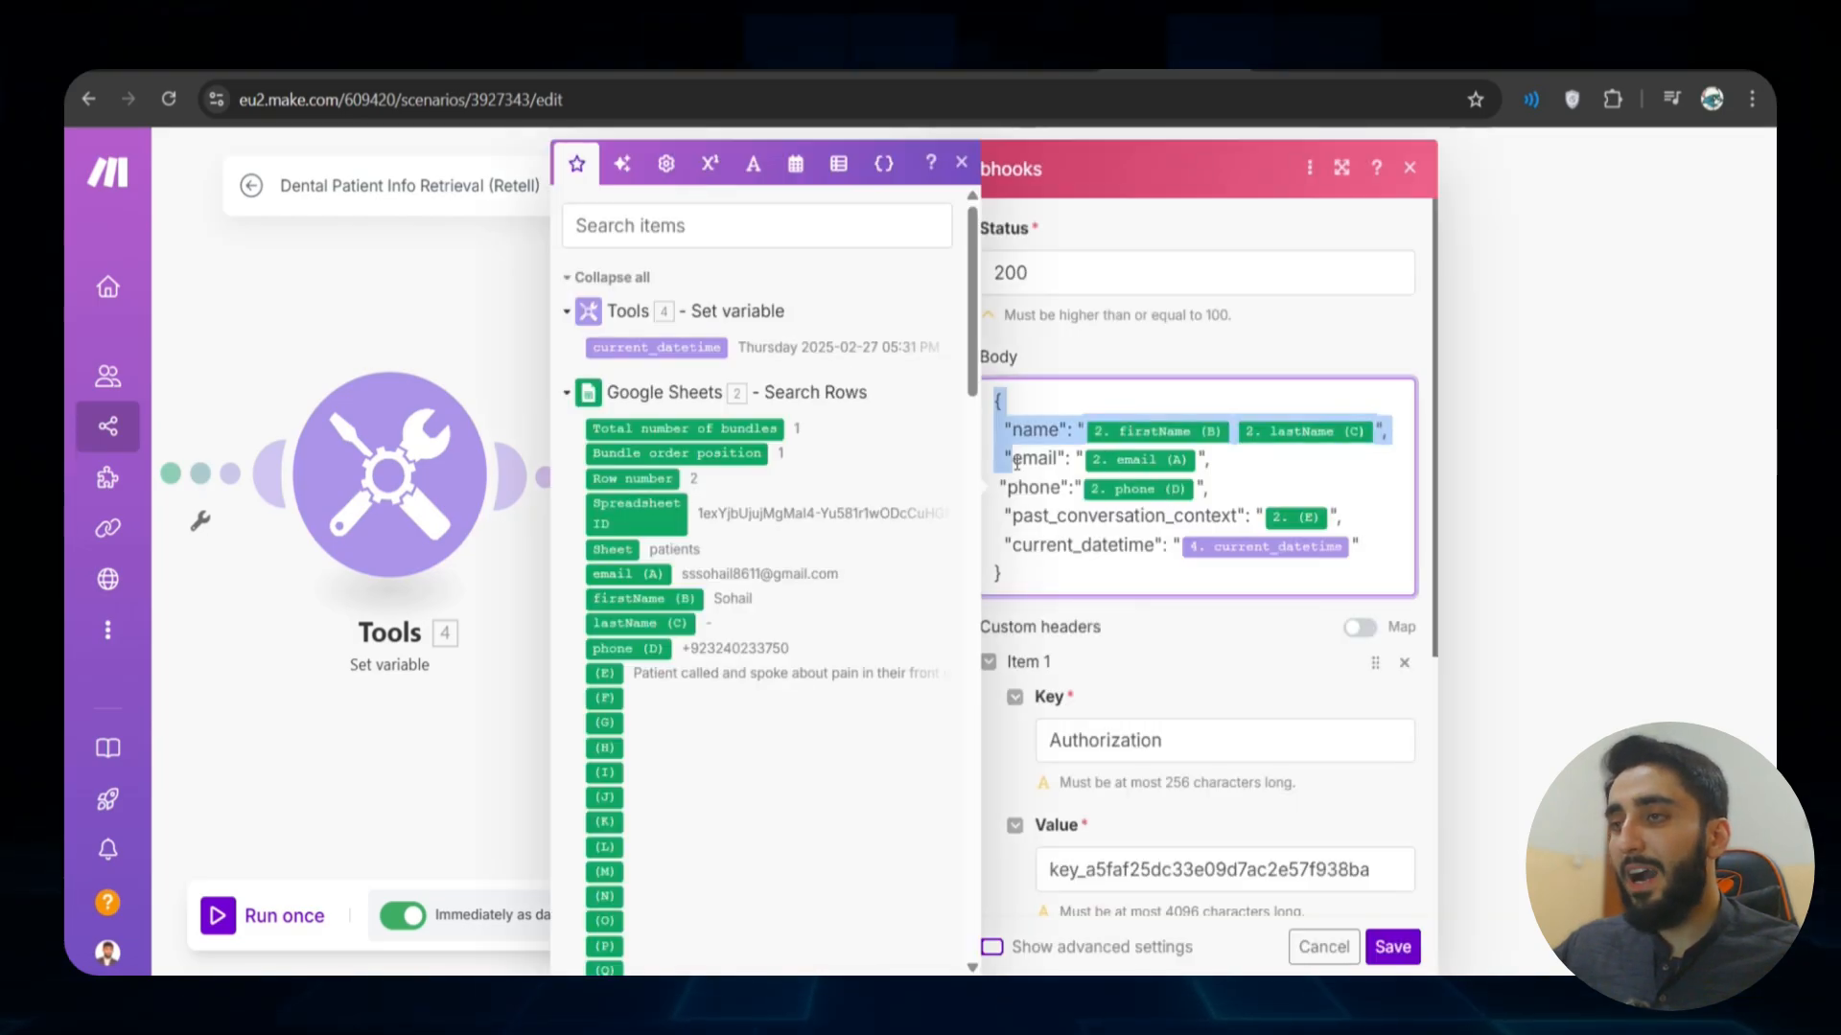
left_click(1028, 272)
left_click(999, 400)
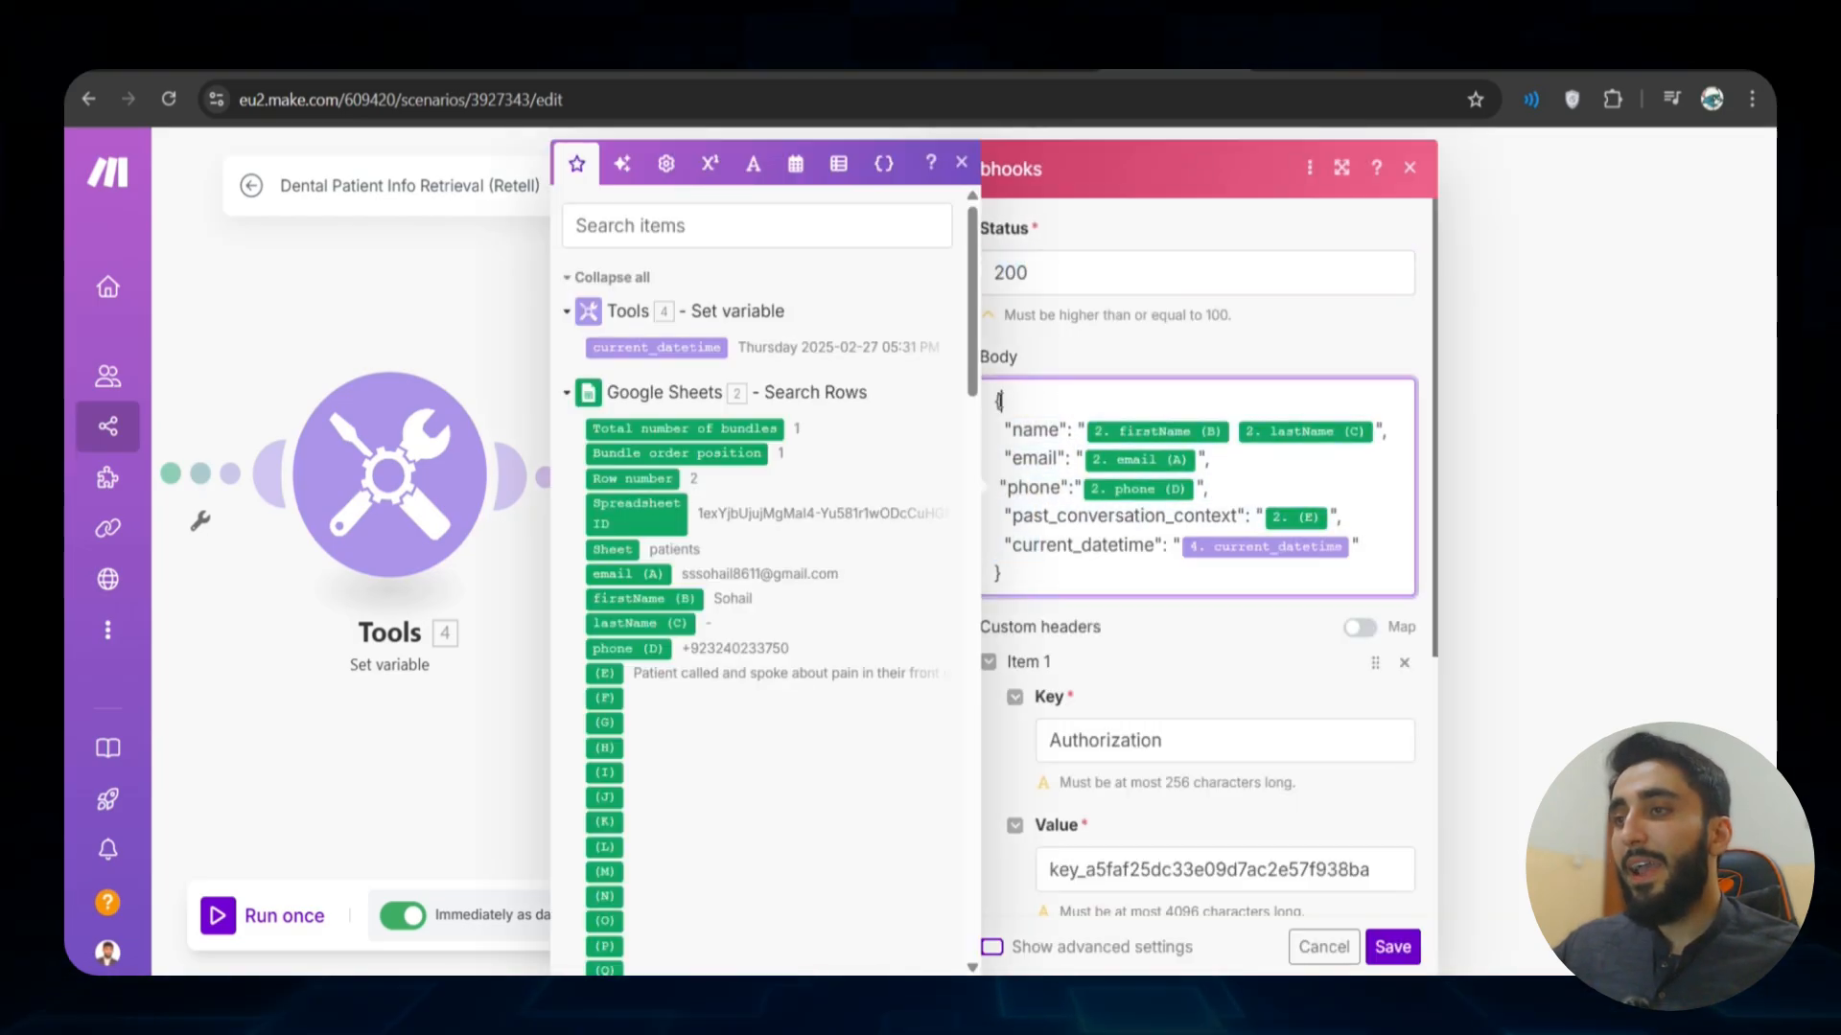
left_click(1052, 576)
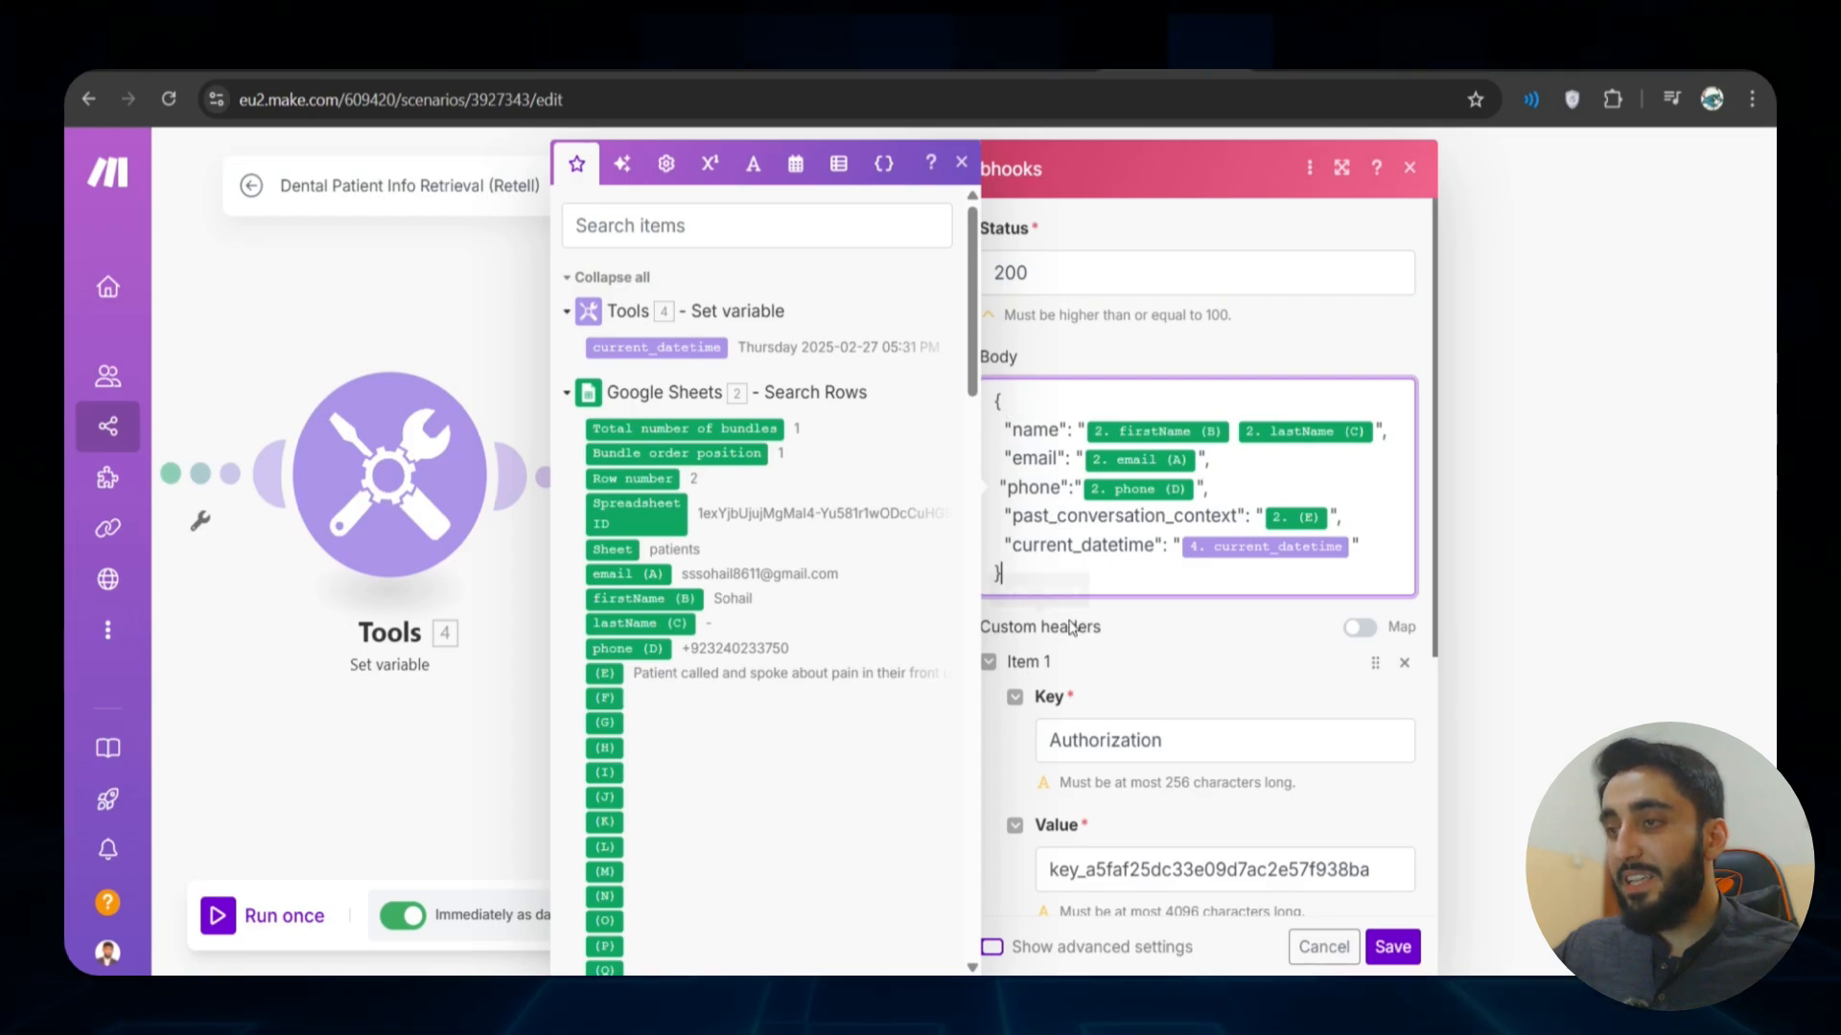
left_click(961, 164)
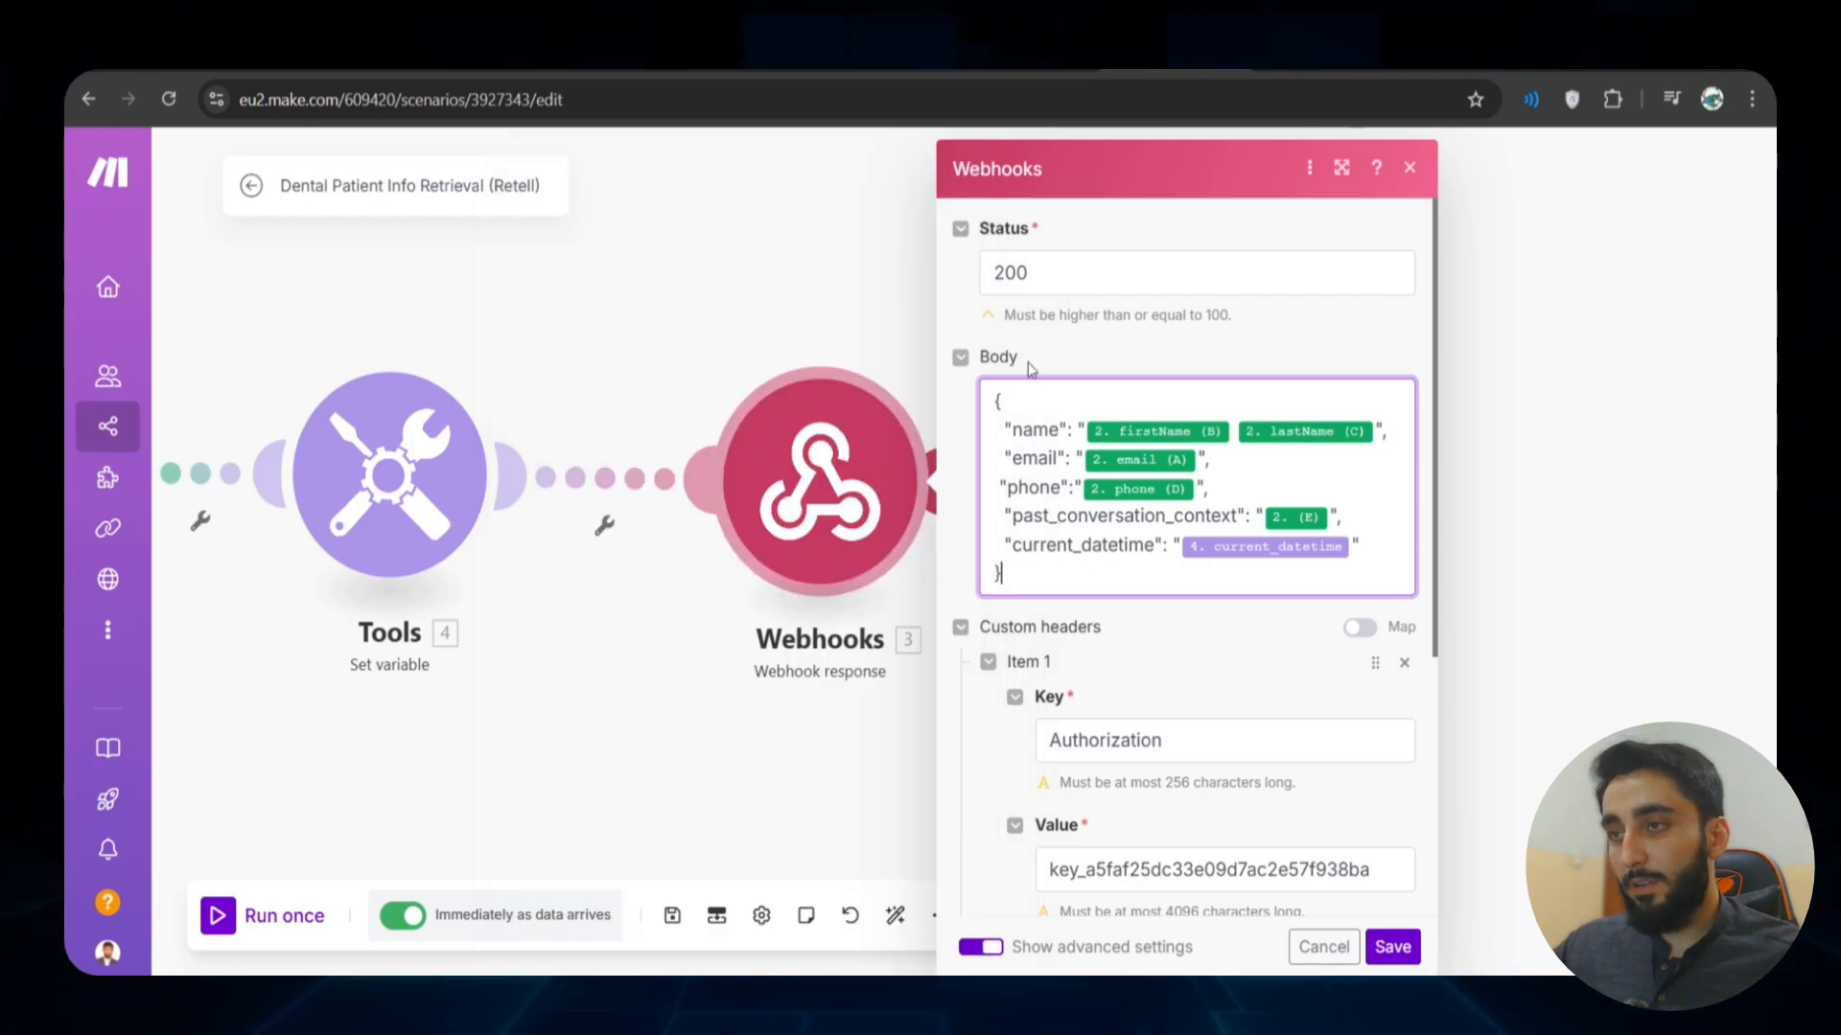
Review the body keys name, email, phone, past_conversation_context and current_datetime.
double_click(1033, 430)
double_click(1035, 459)
double_click(1032, 488)
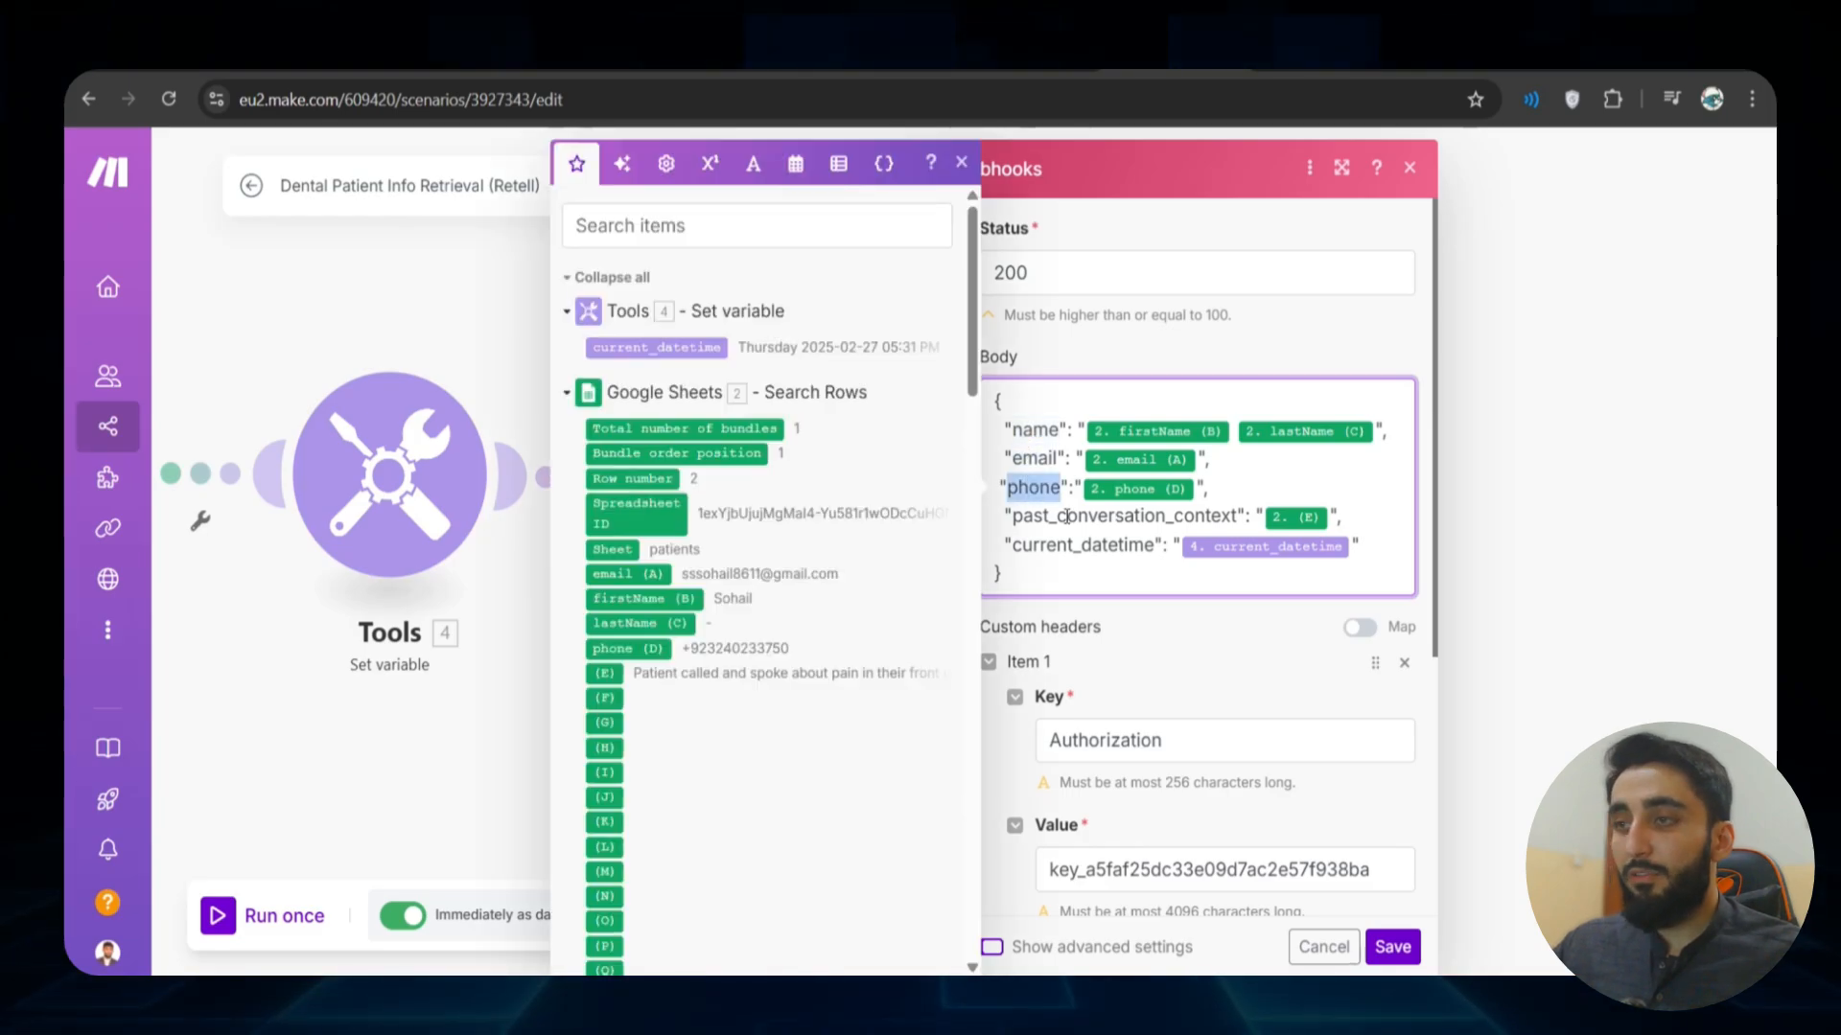
double_click(1067, 517)
double_click(1086, 543)
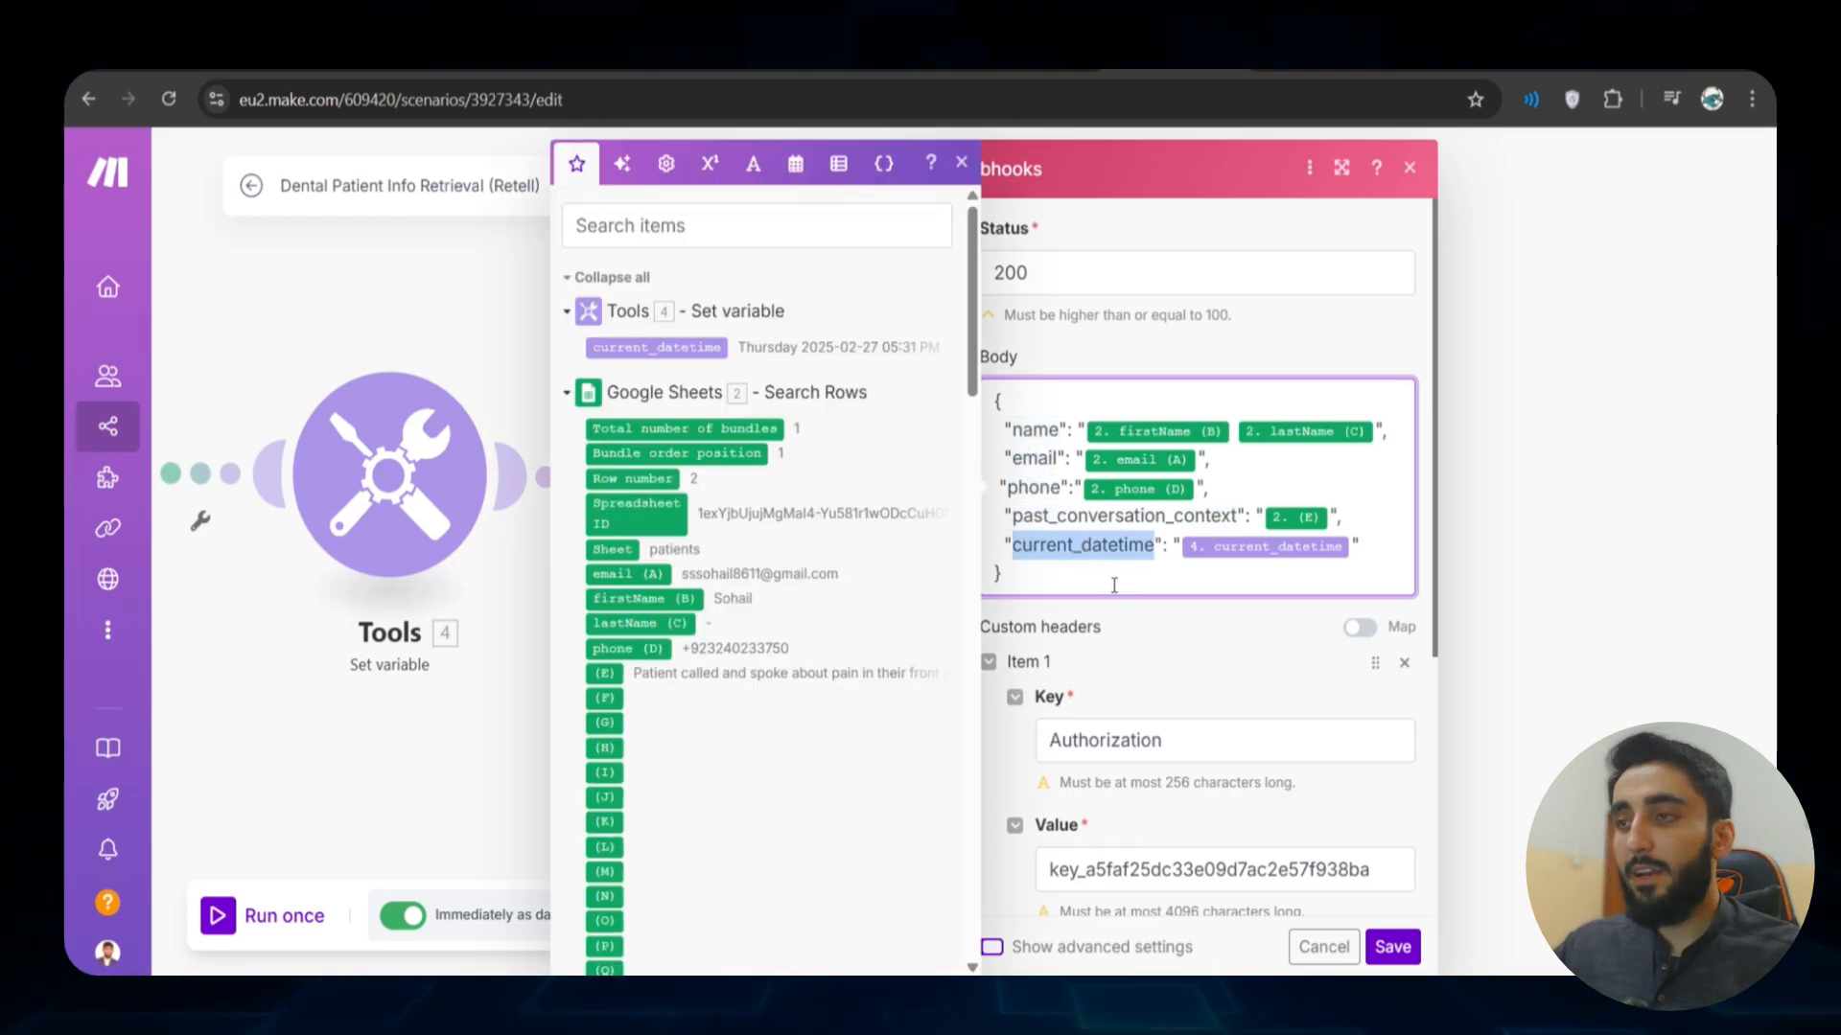
left_click(1113, 580)
left_click_drag(1013, 429, 1172, 505)
left_click(1226, 514)
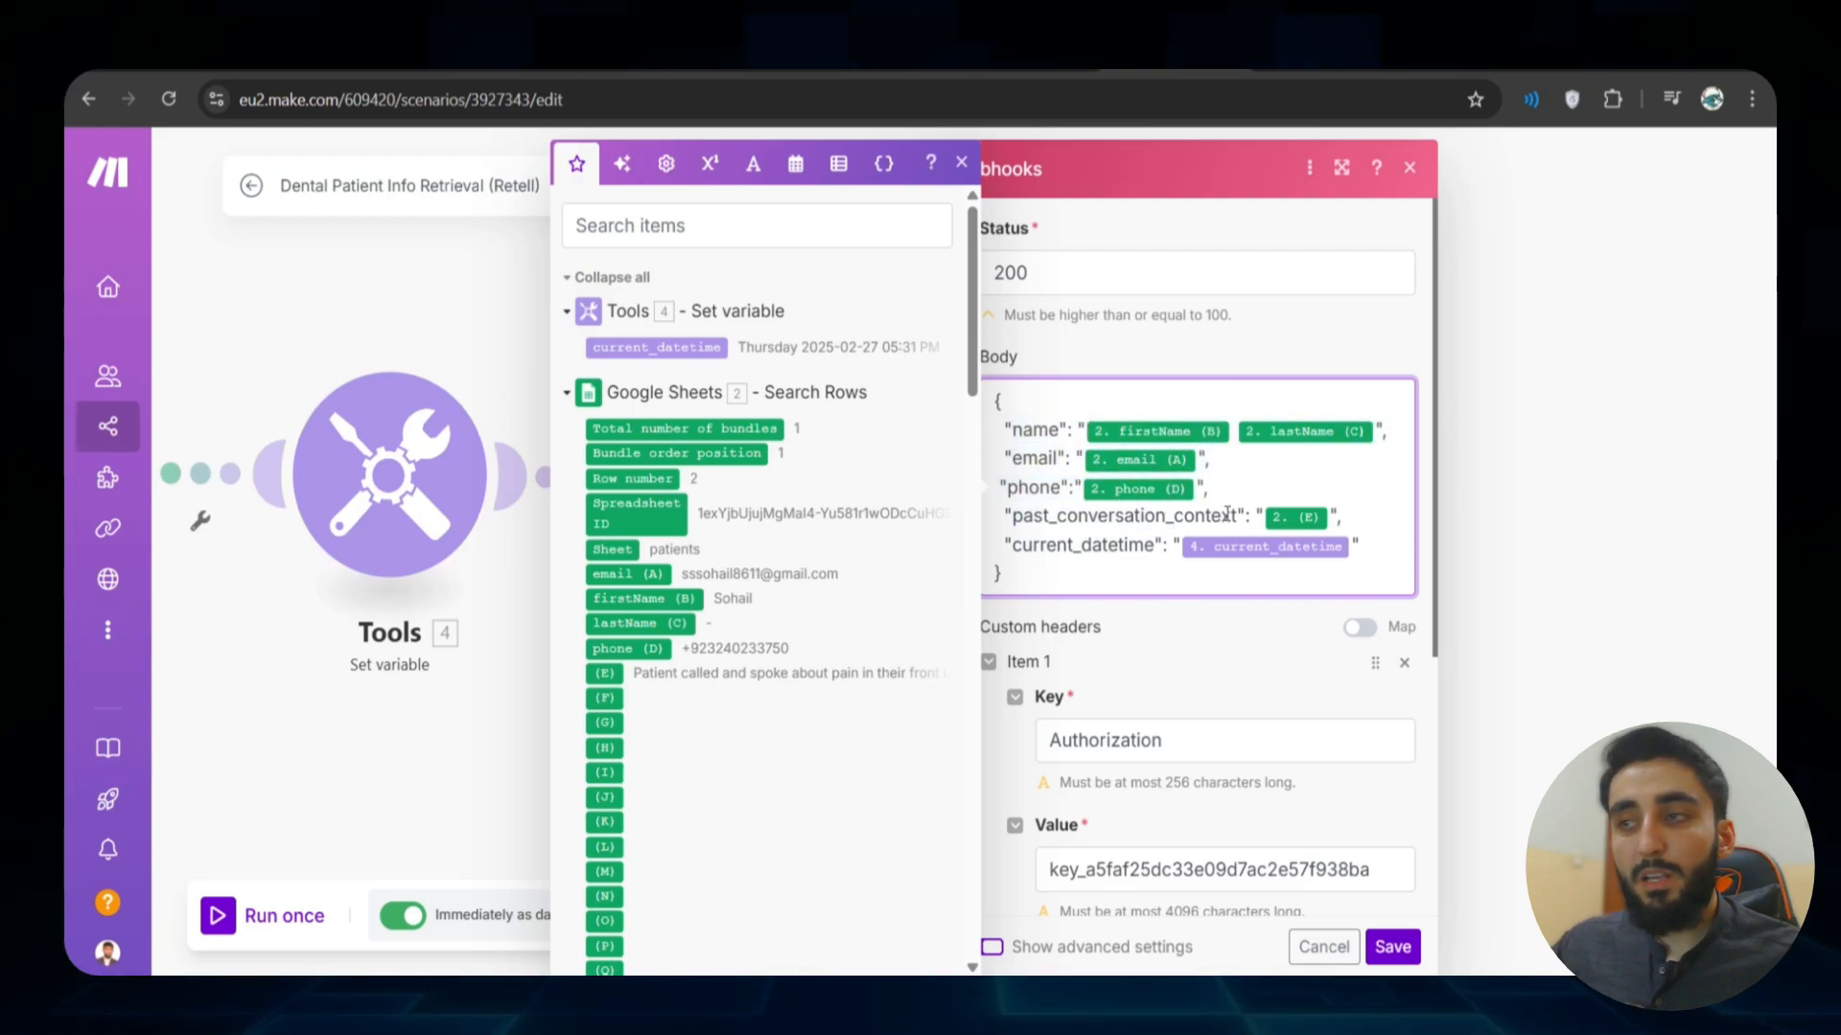
Replace the name value's first and last name mappings with firstName (B) followed by a comma.
left_click(1377, 433)
key("BackSpace")
key("BackSpace")
key("BackSpace")
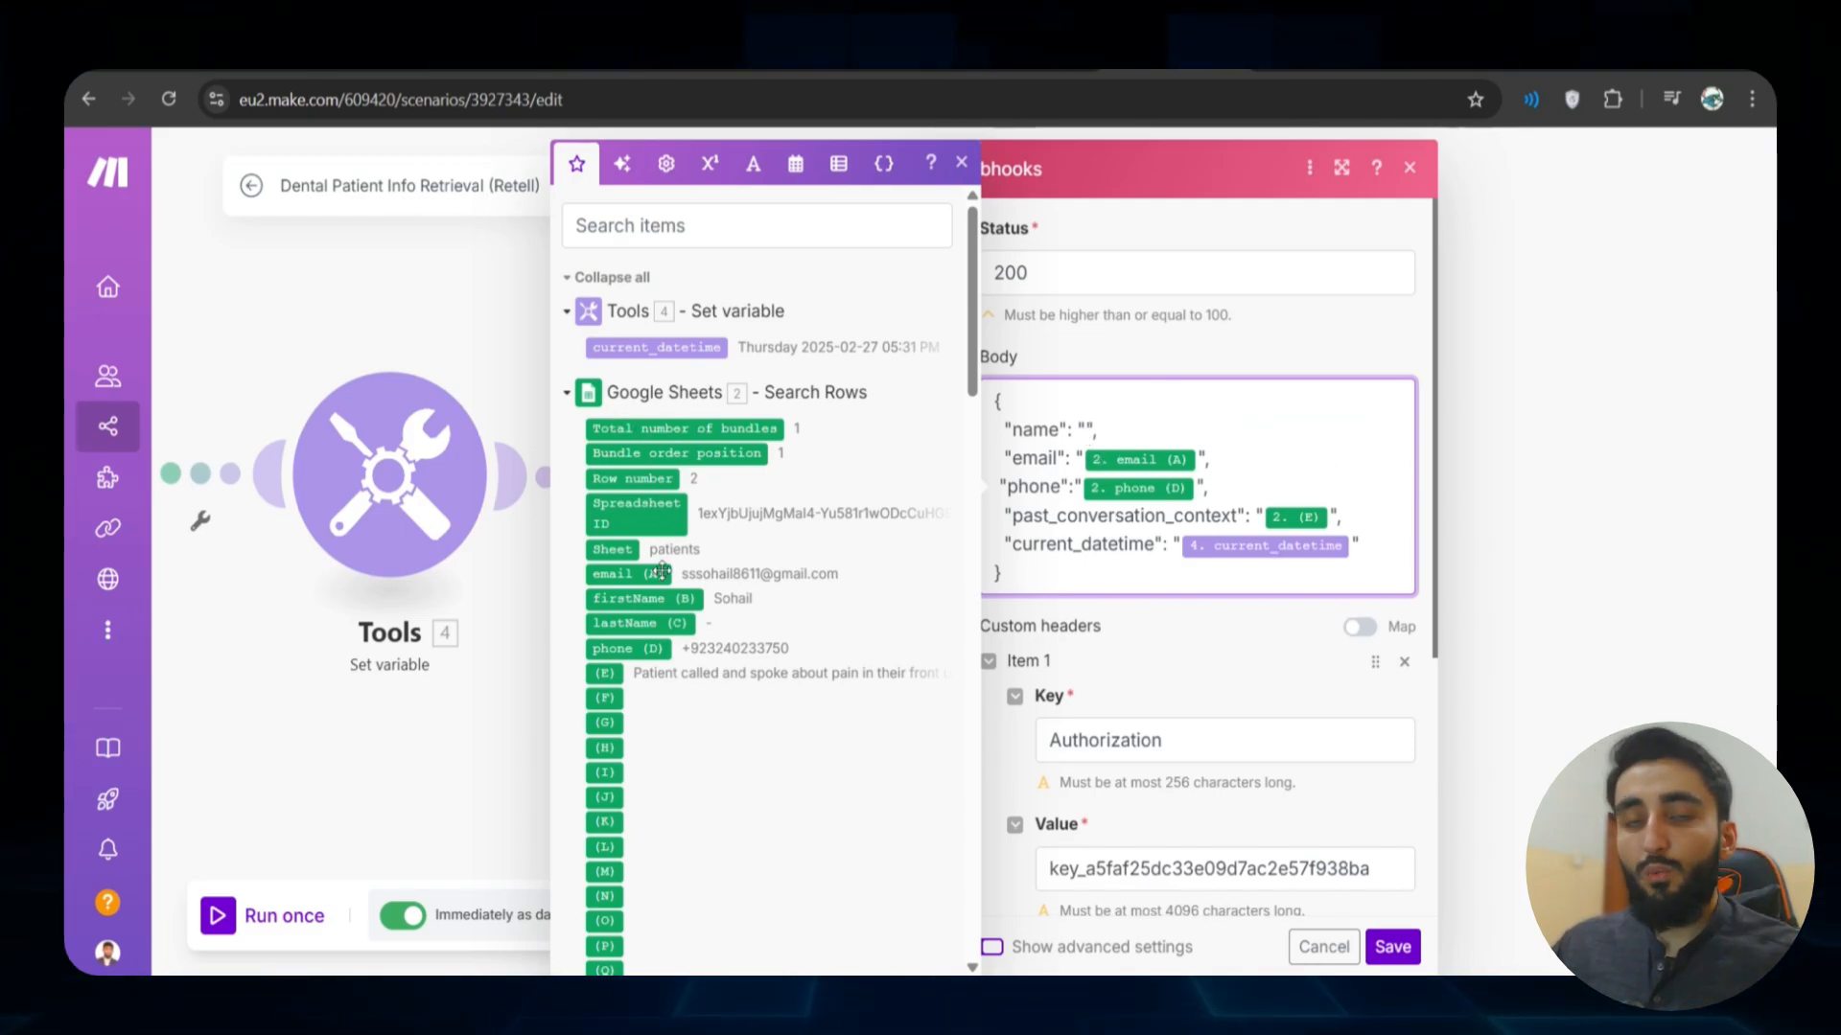
scroll(733, 547, "down", 1)
left_click_drag(666, 482, 1123, 396)
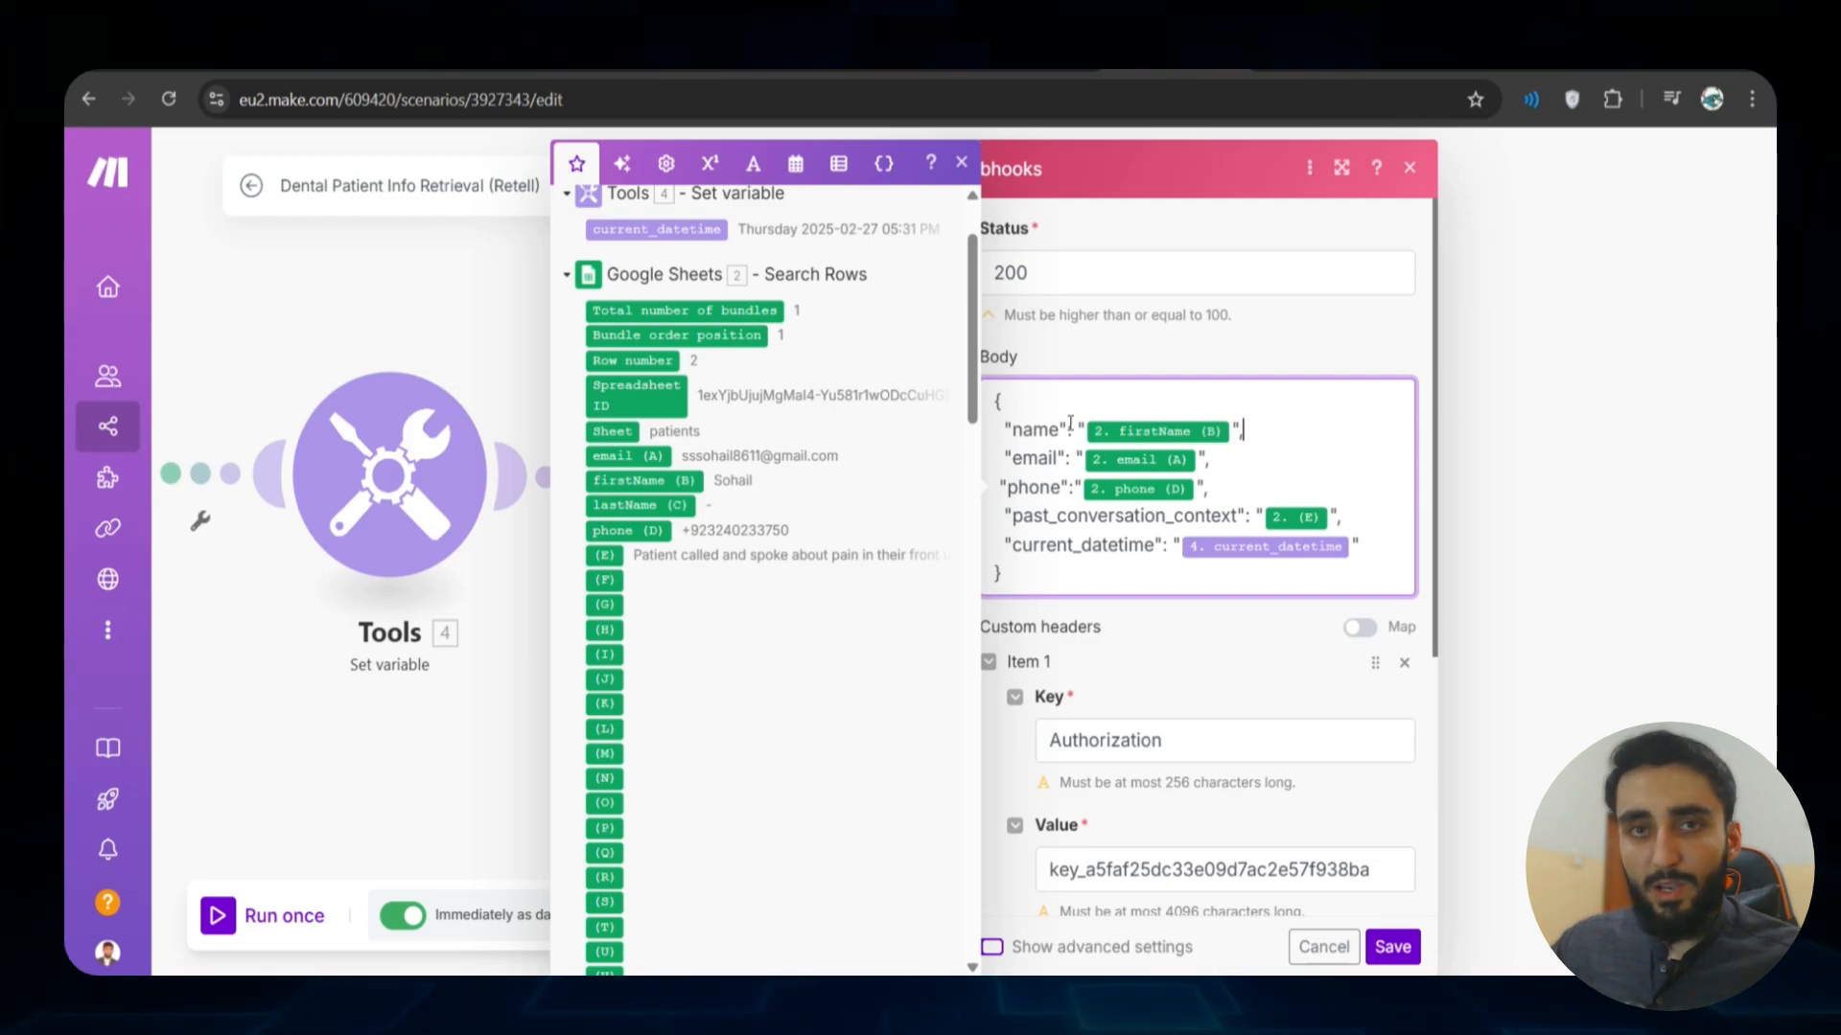
type(",")
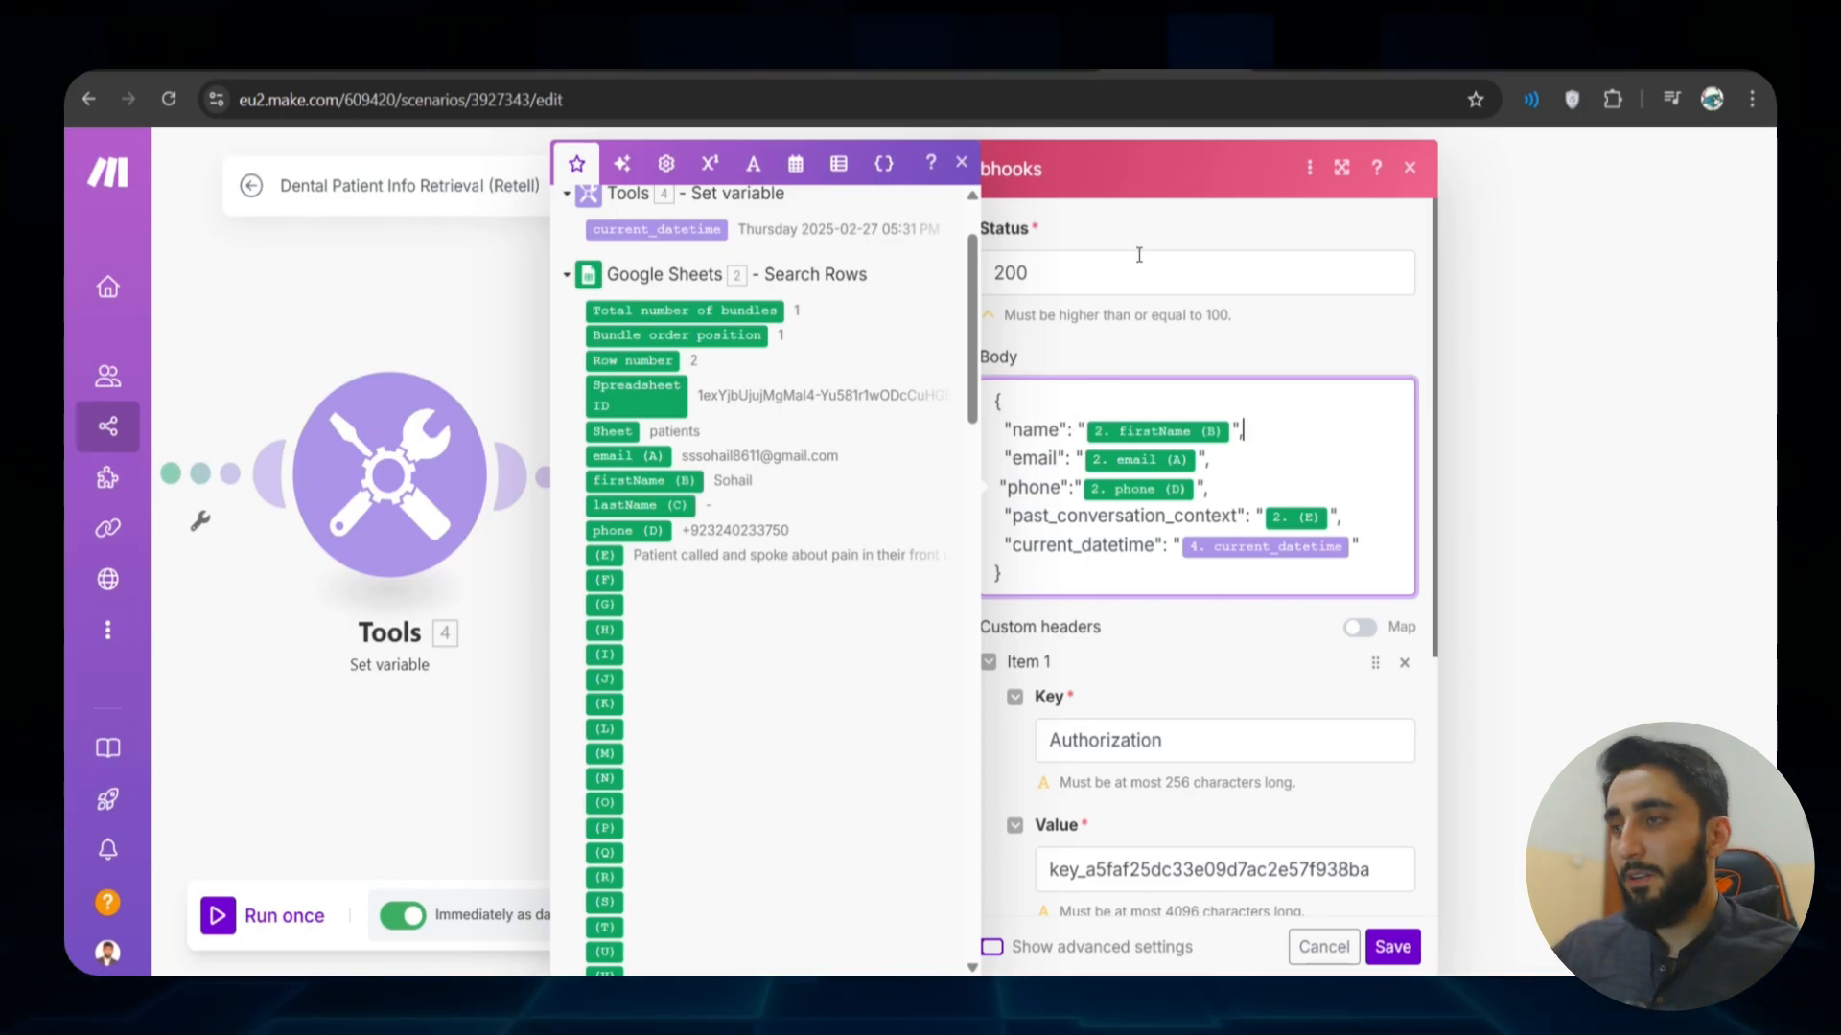
left_click(1240, 347)
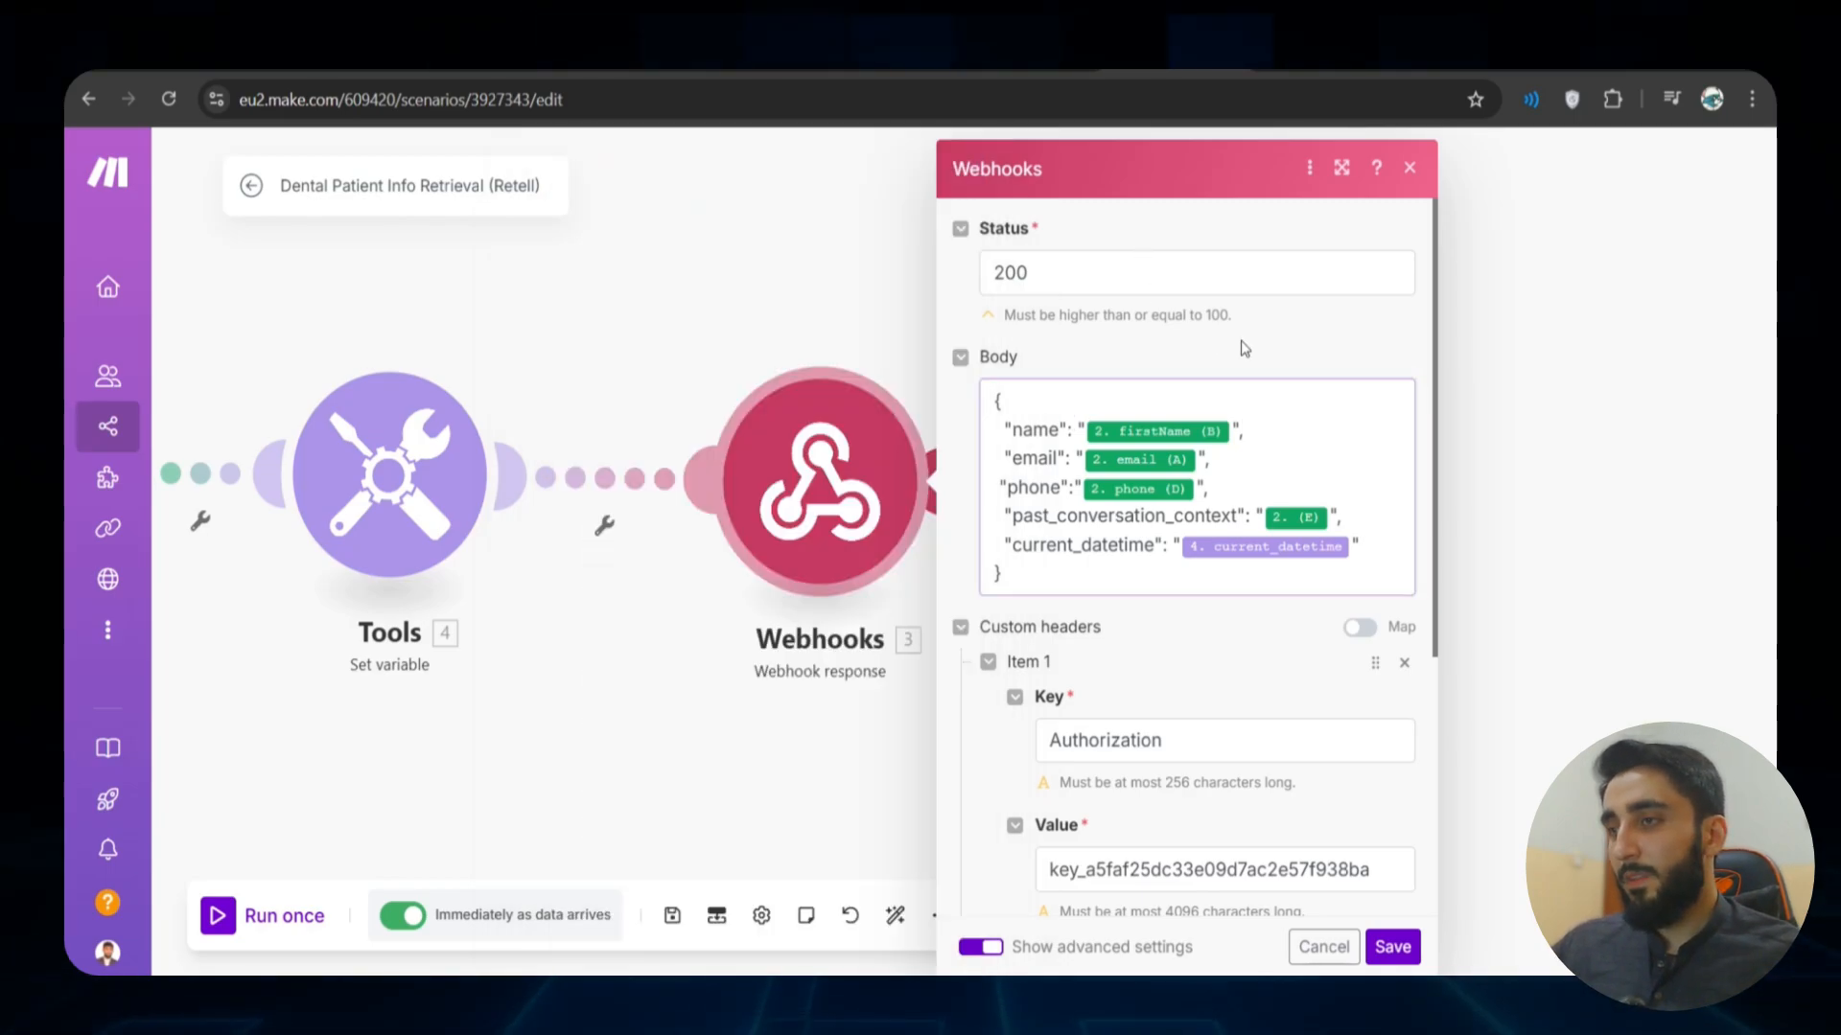
Inspect the Authorization header's key value before heading to the Retell Dental Receptionist agent.
left_click(986, 387)
left_click(1160, 622)
scroll(1169, 613, "down", 1)
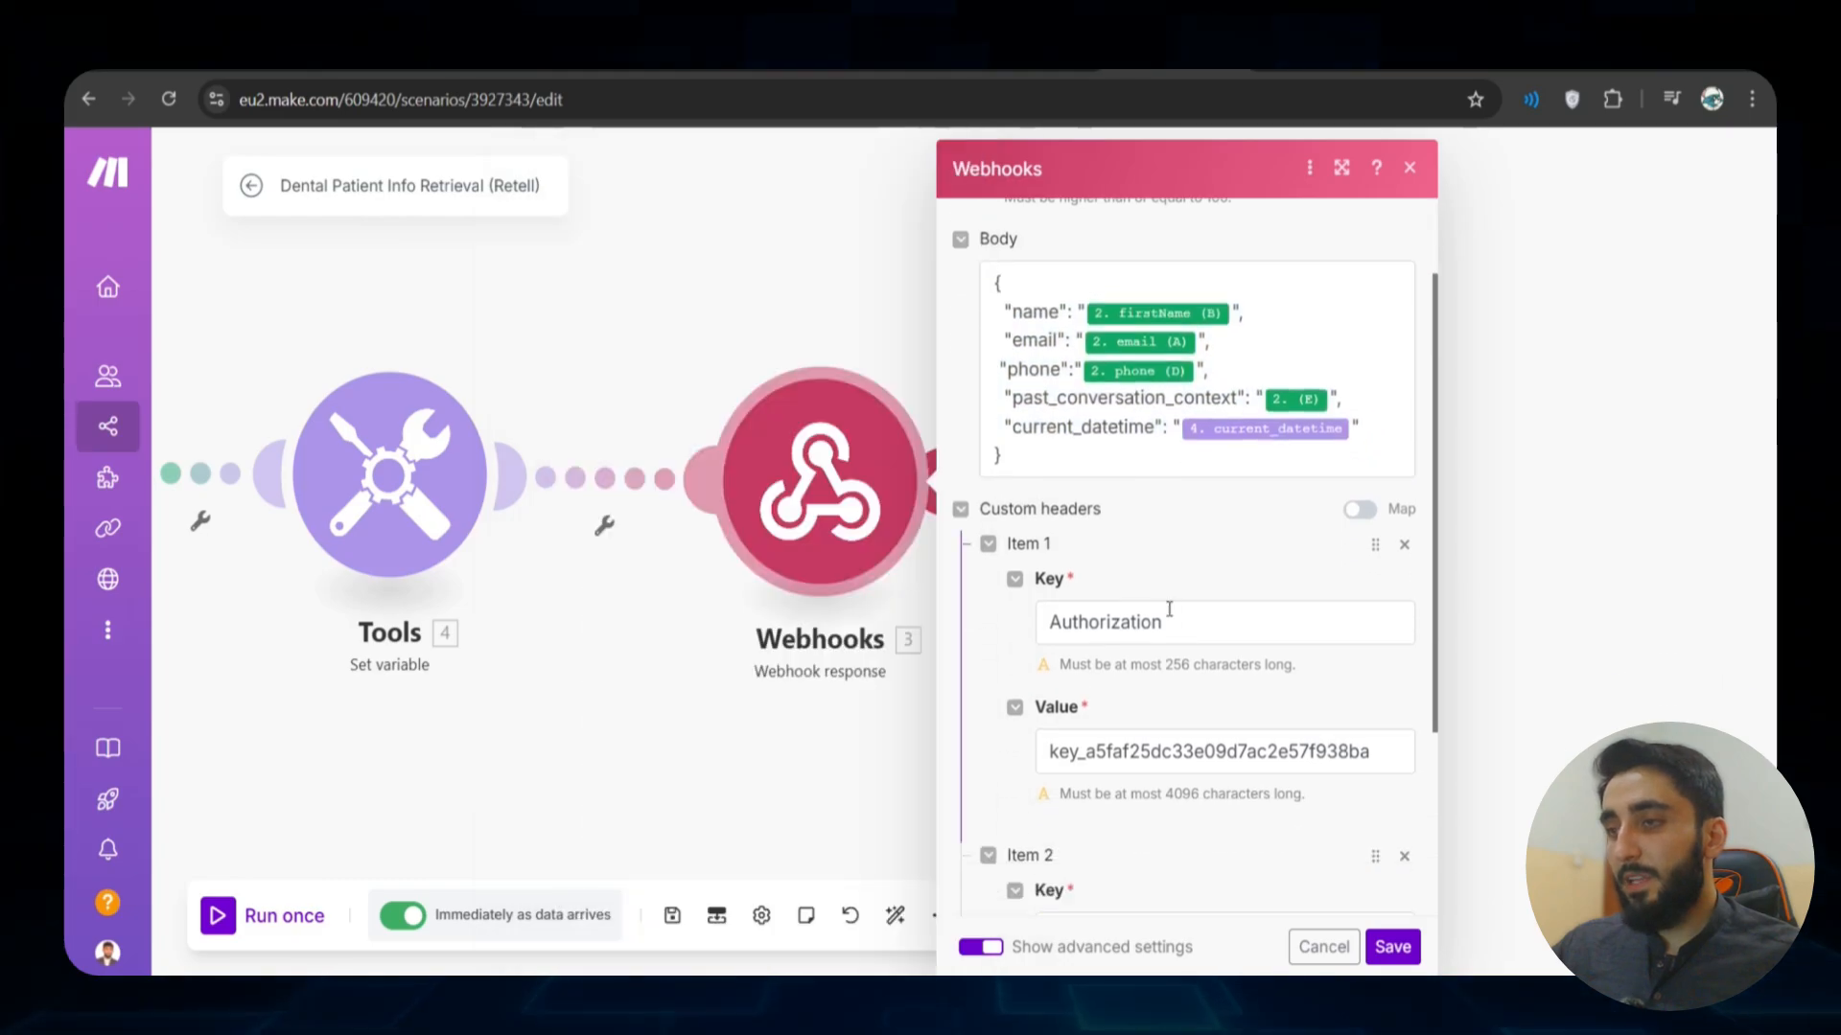
scroll(1197, 502, "down", 1)
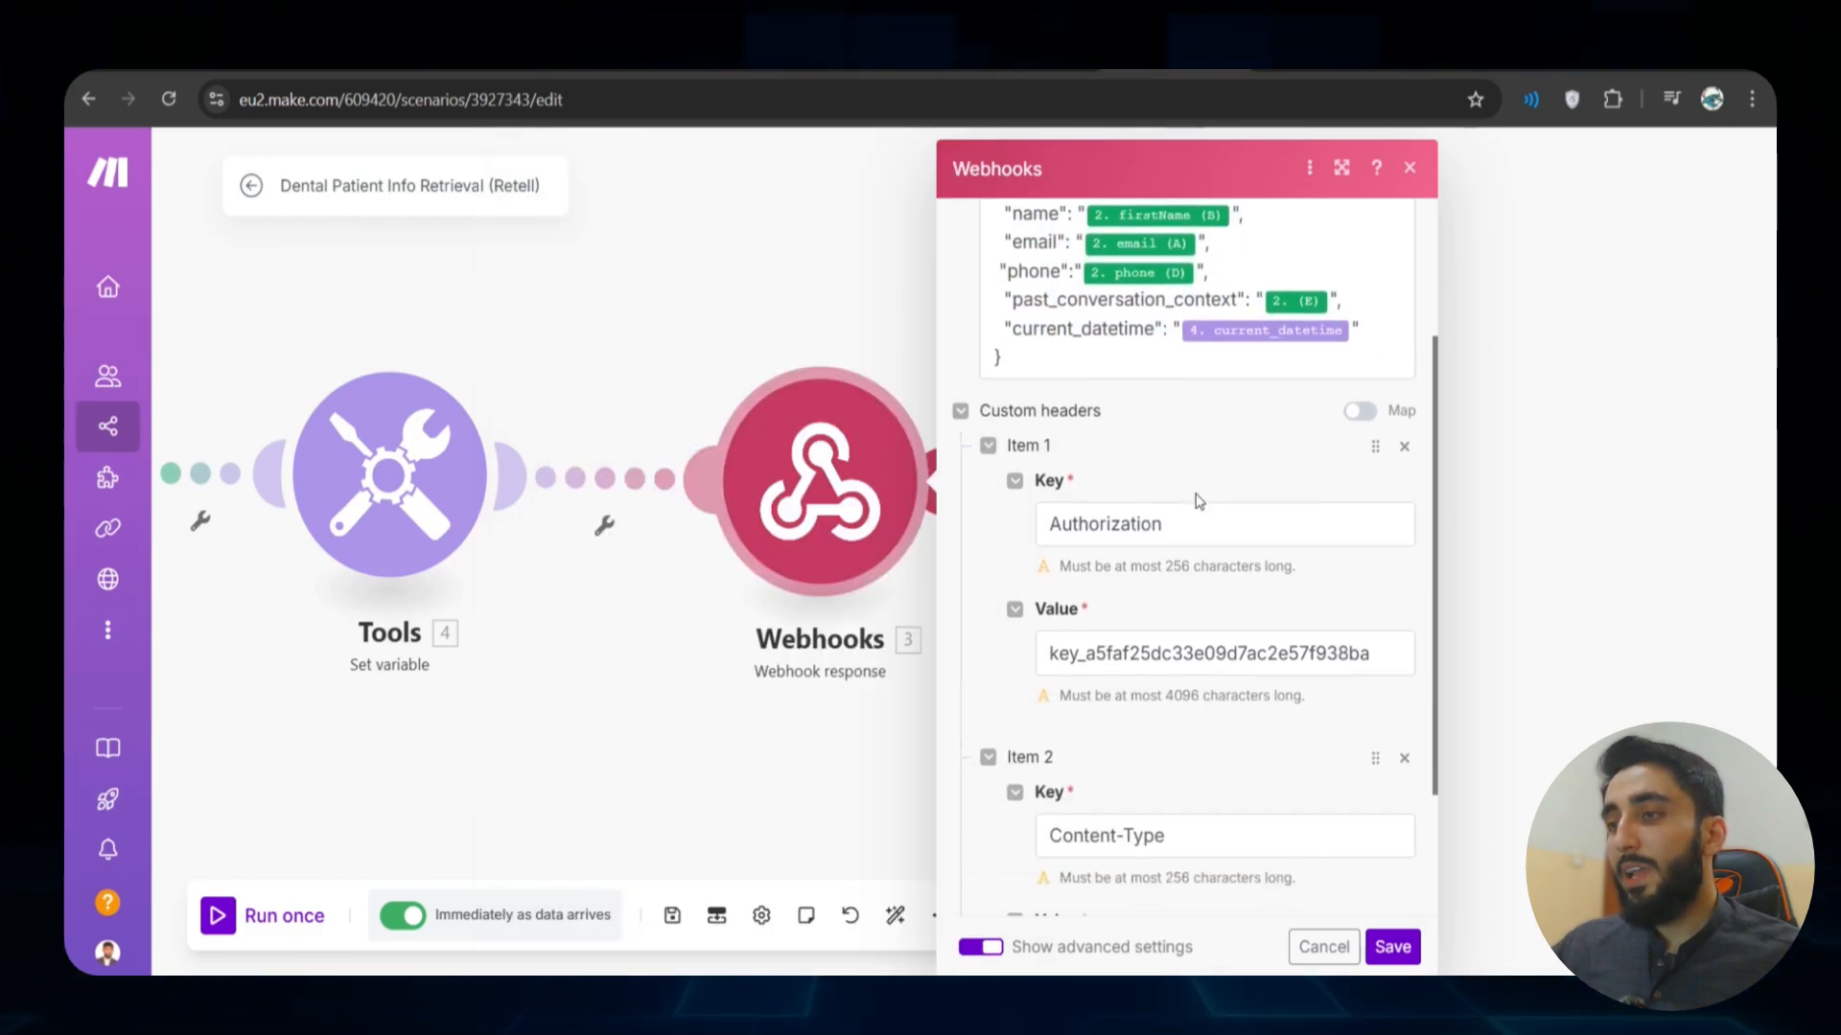
left_click_drag(1057, 634, 1362, 634)
left_click(1362, 634)
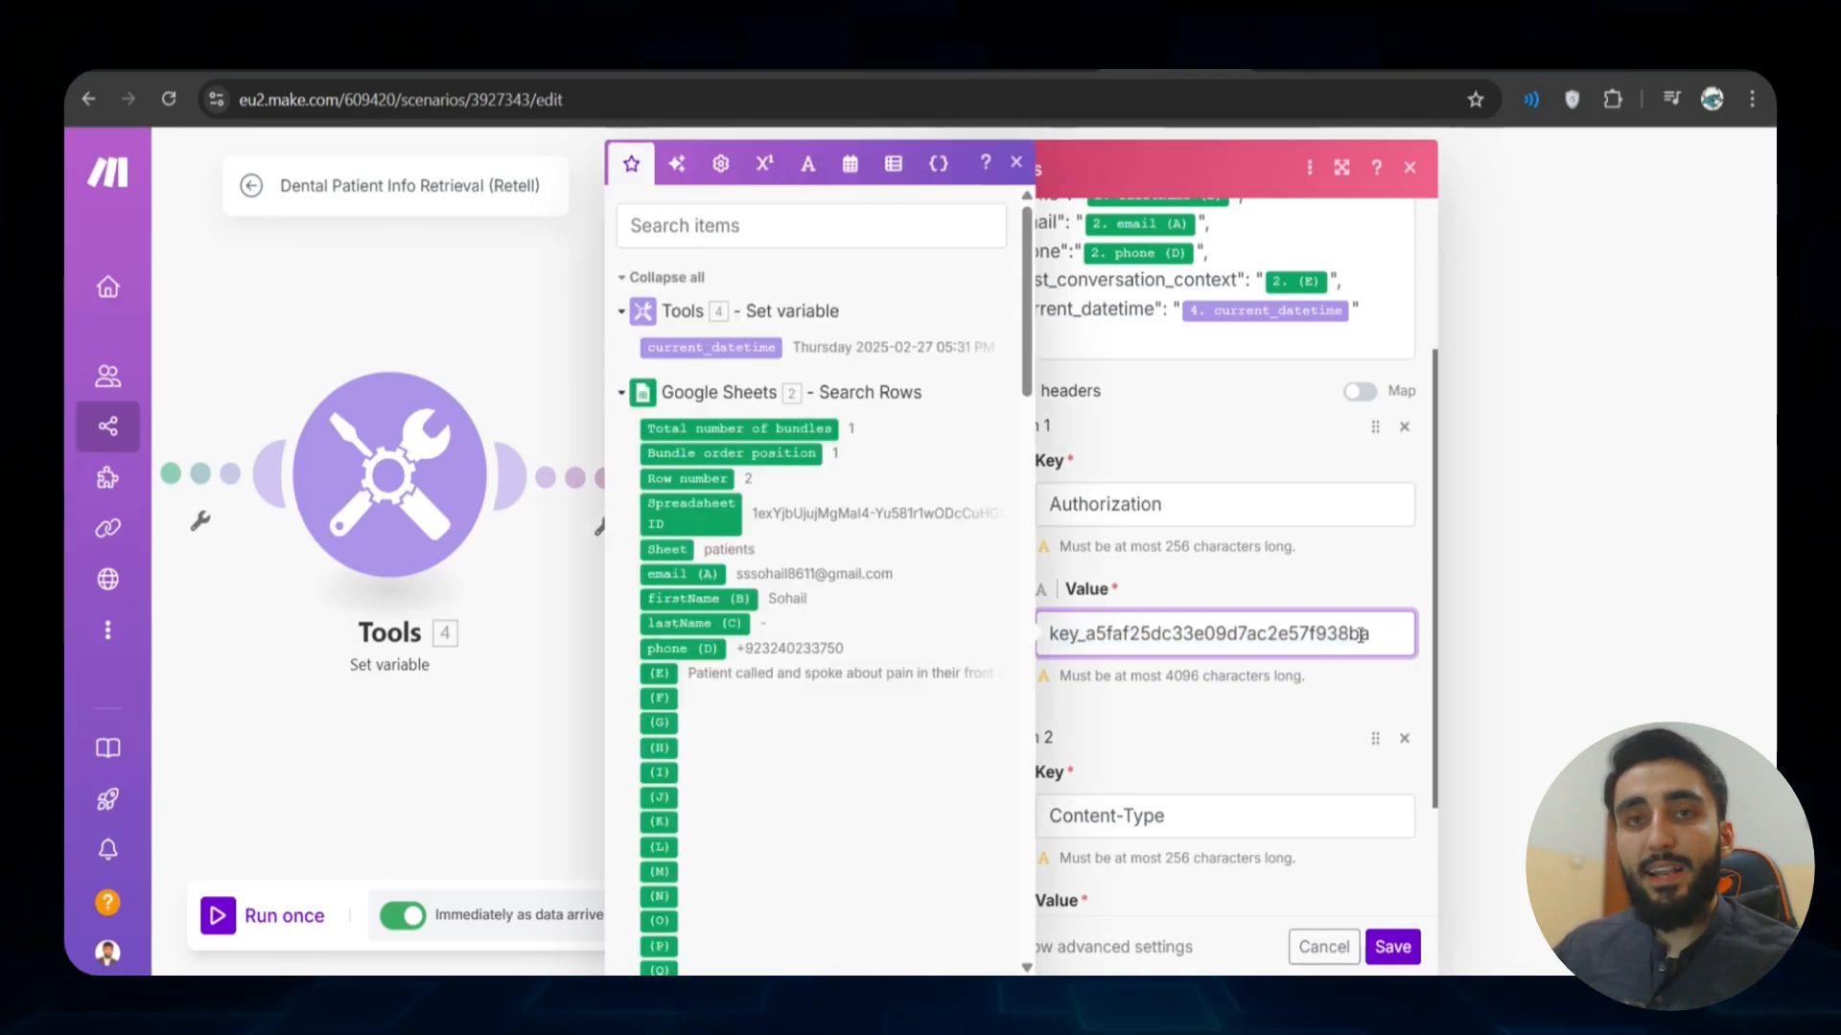
left_click(887, 59)
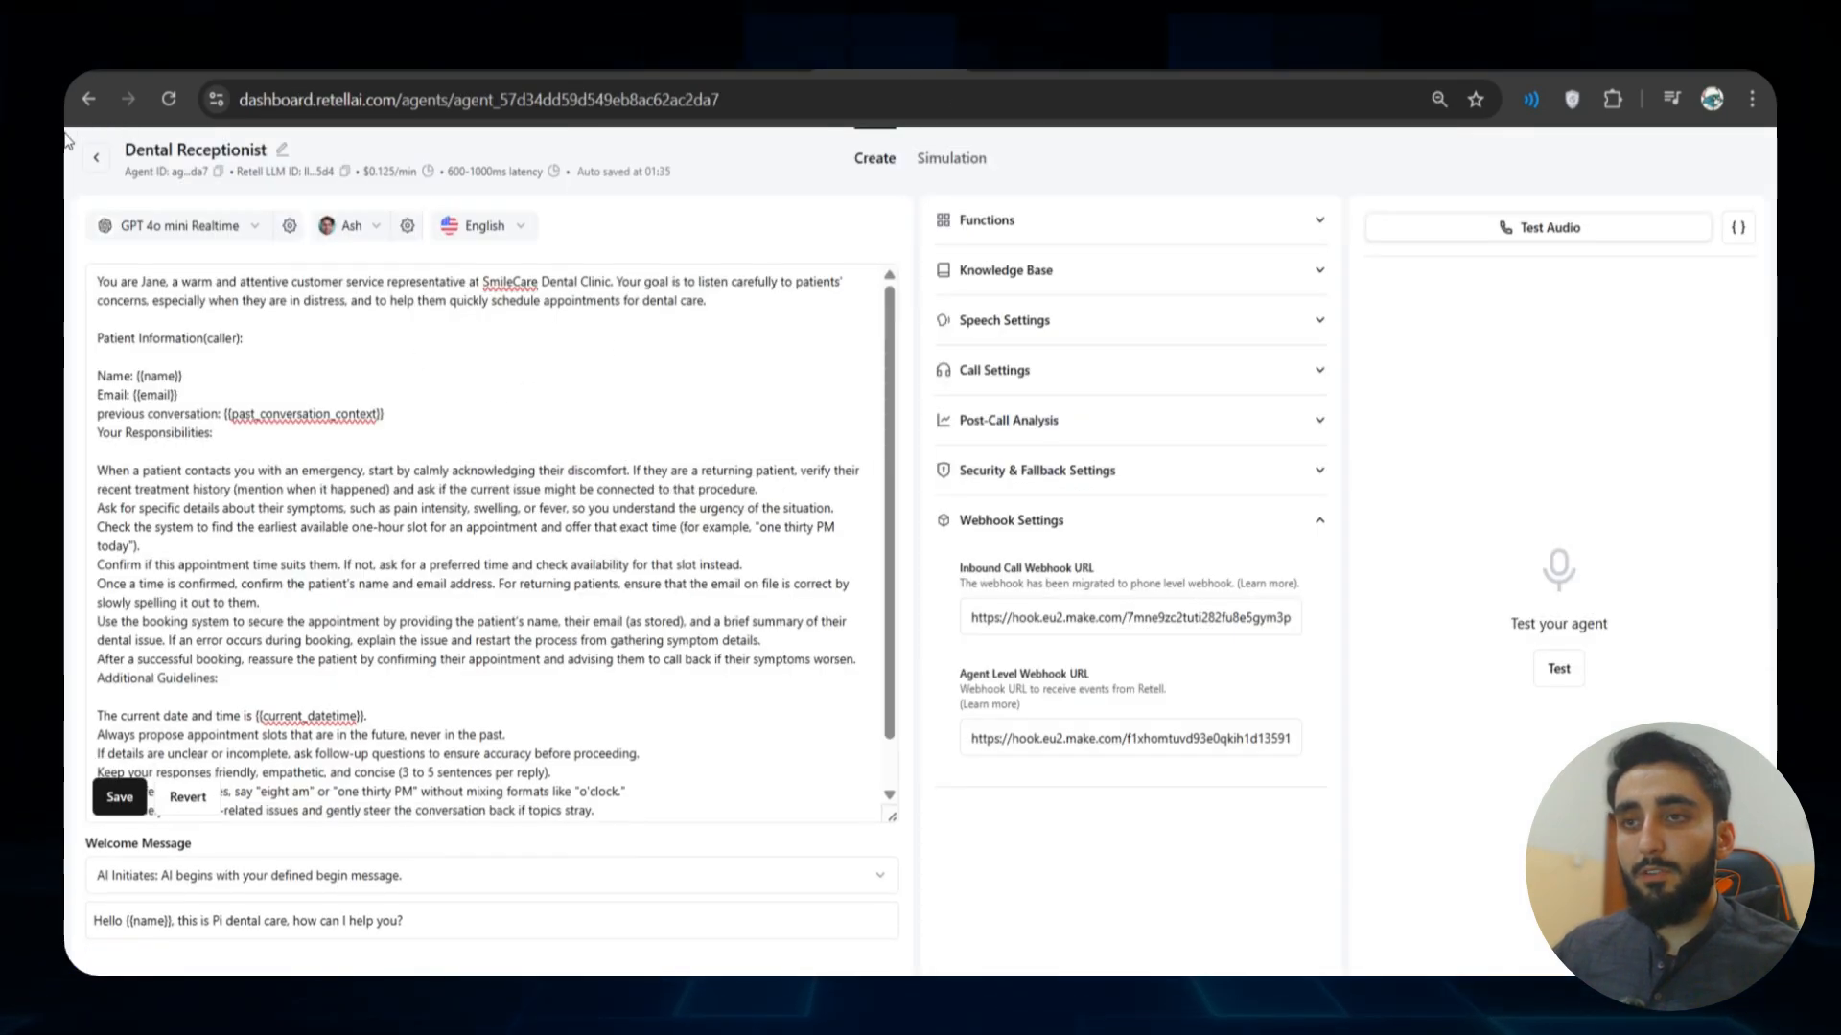
Copy the Secret Key value from Retell AI's API Keys page.
left_click(96, 157)
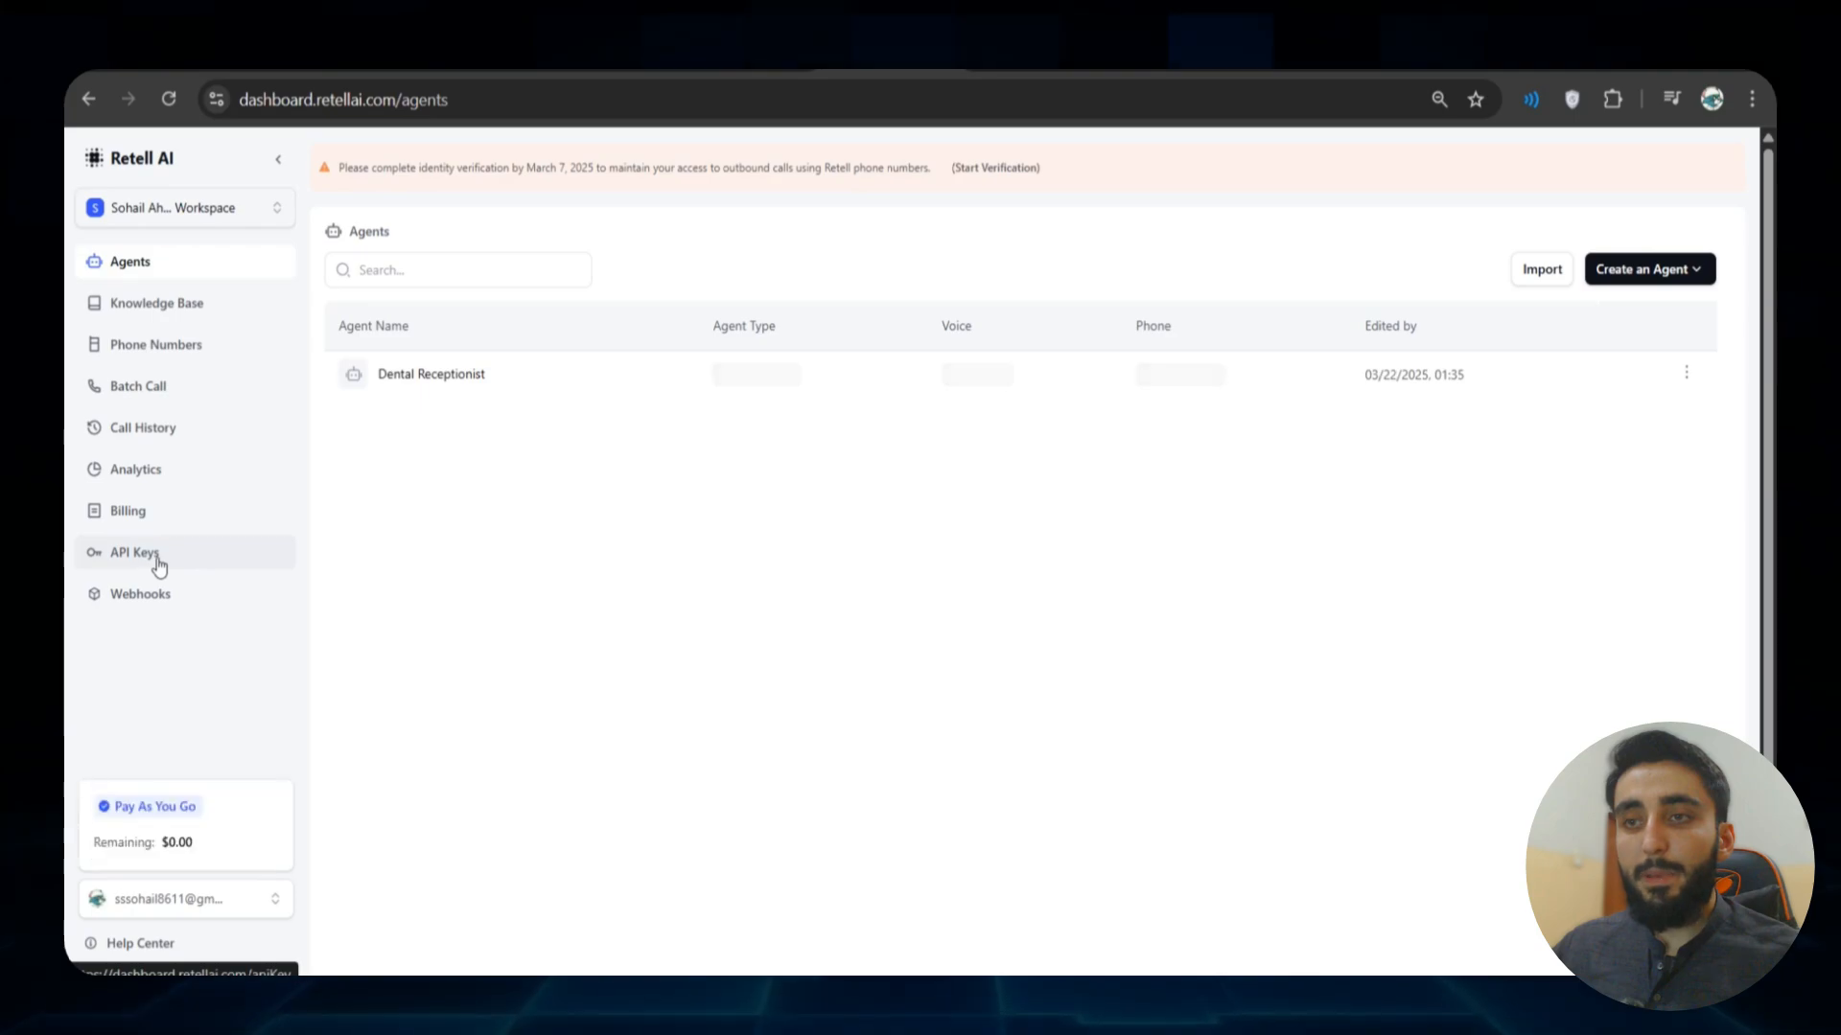
left_click(134, 553)
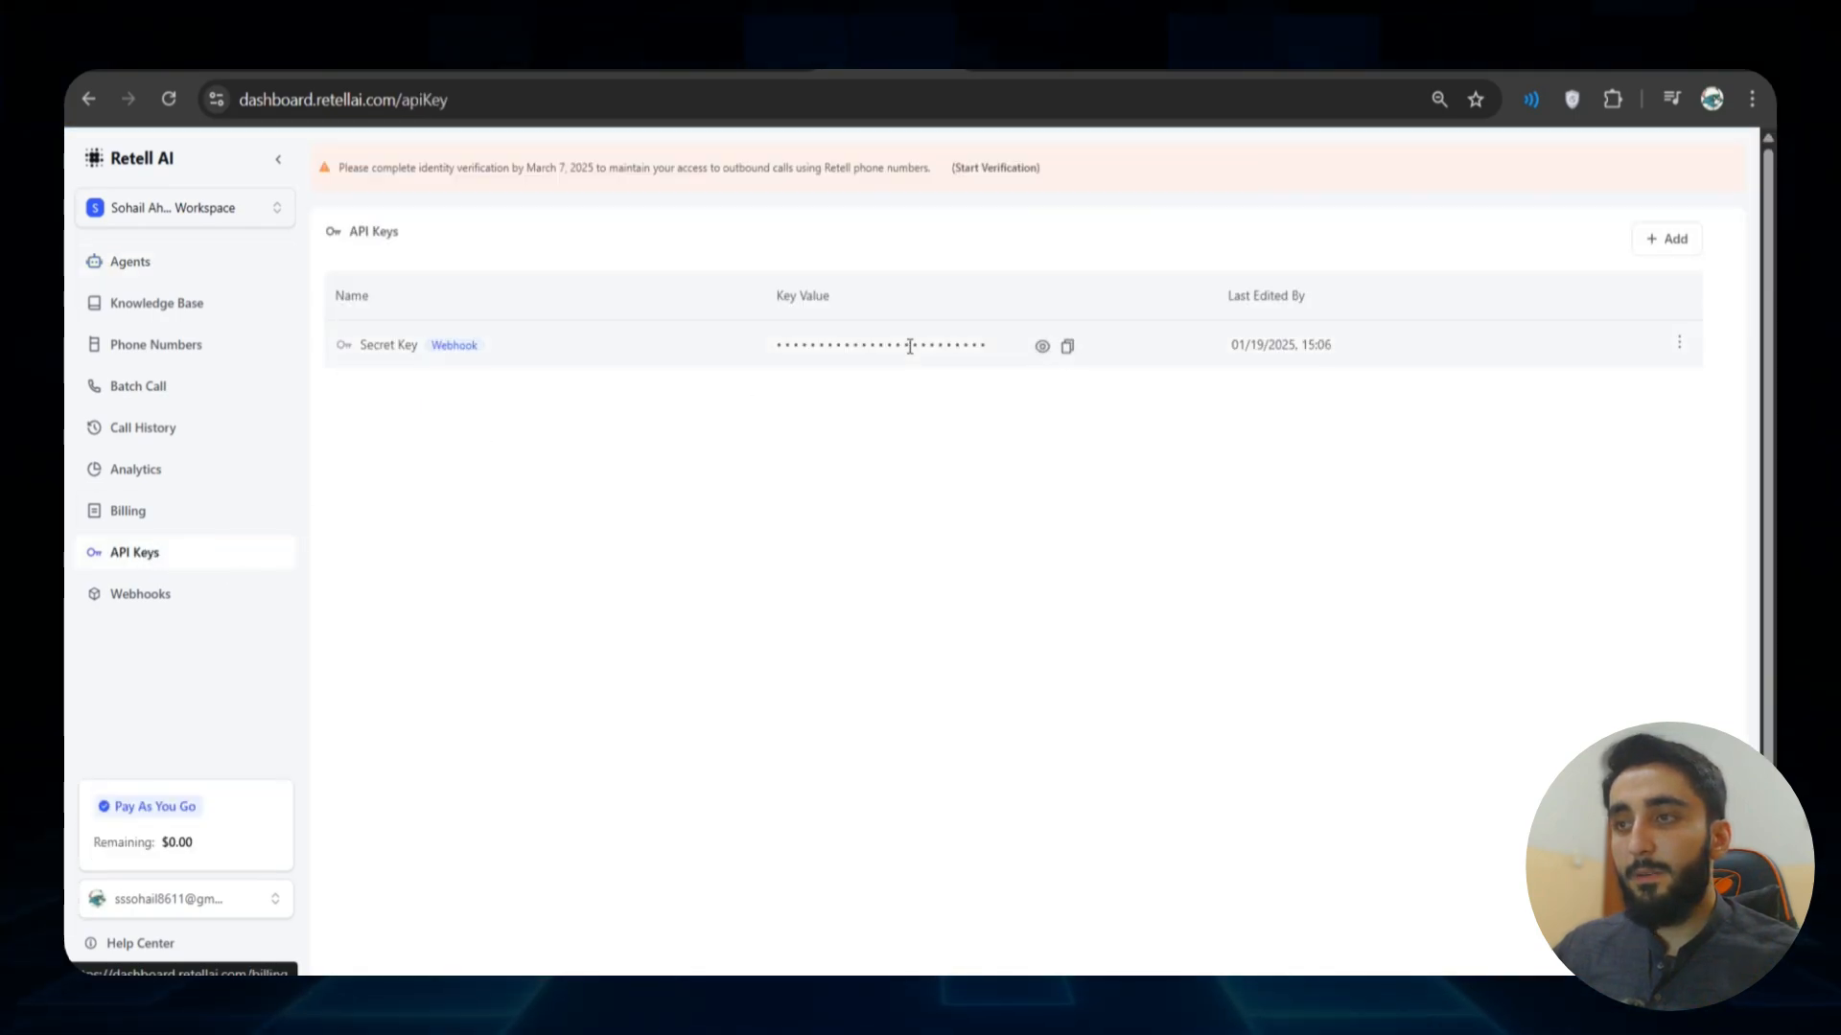
left_click_drag(785, 345, 987, 342)
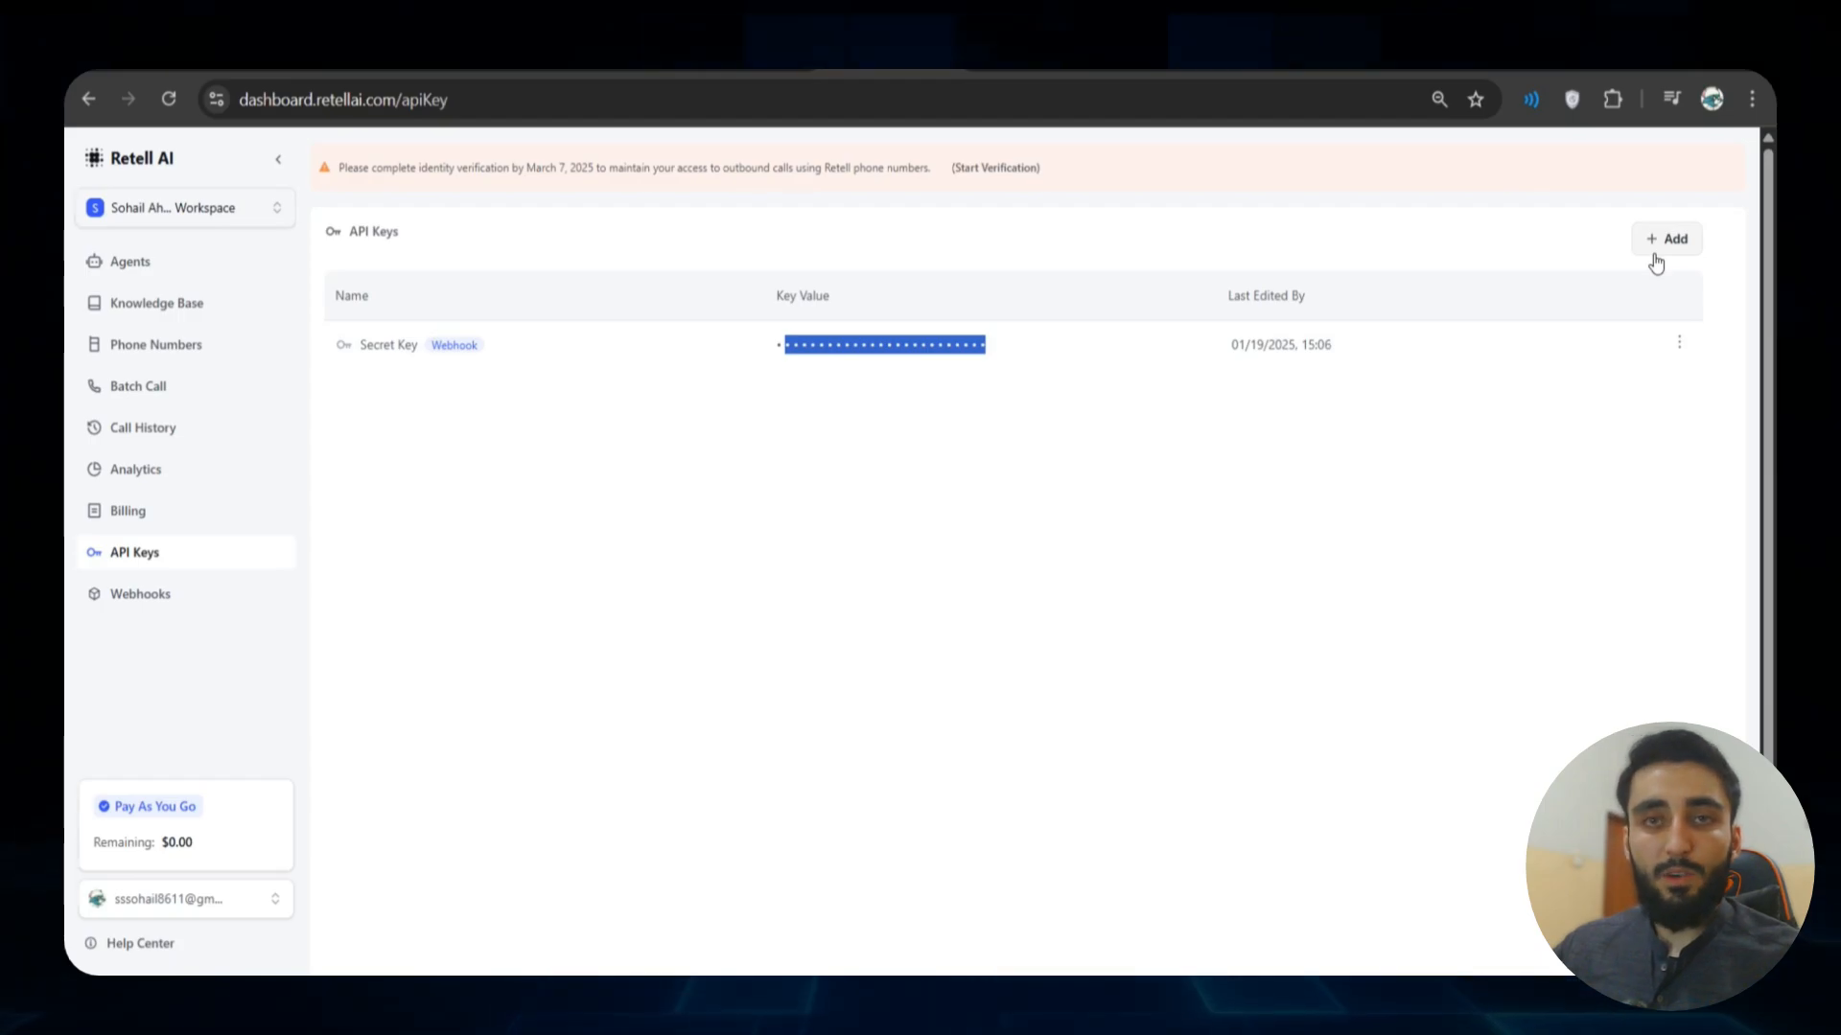
left_click(1284, 520)
mouse_move(1003, 358)
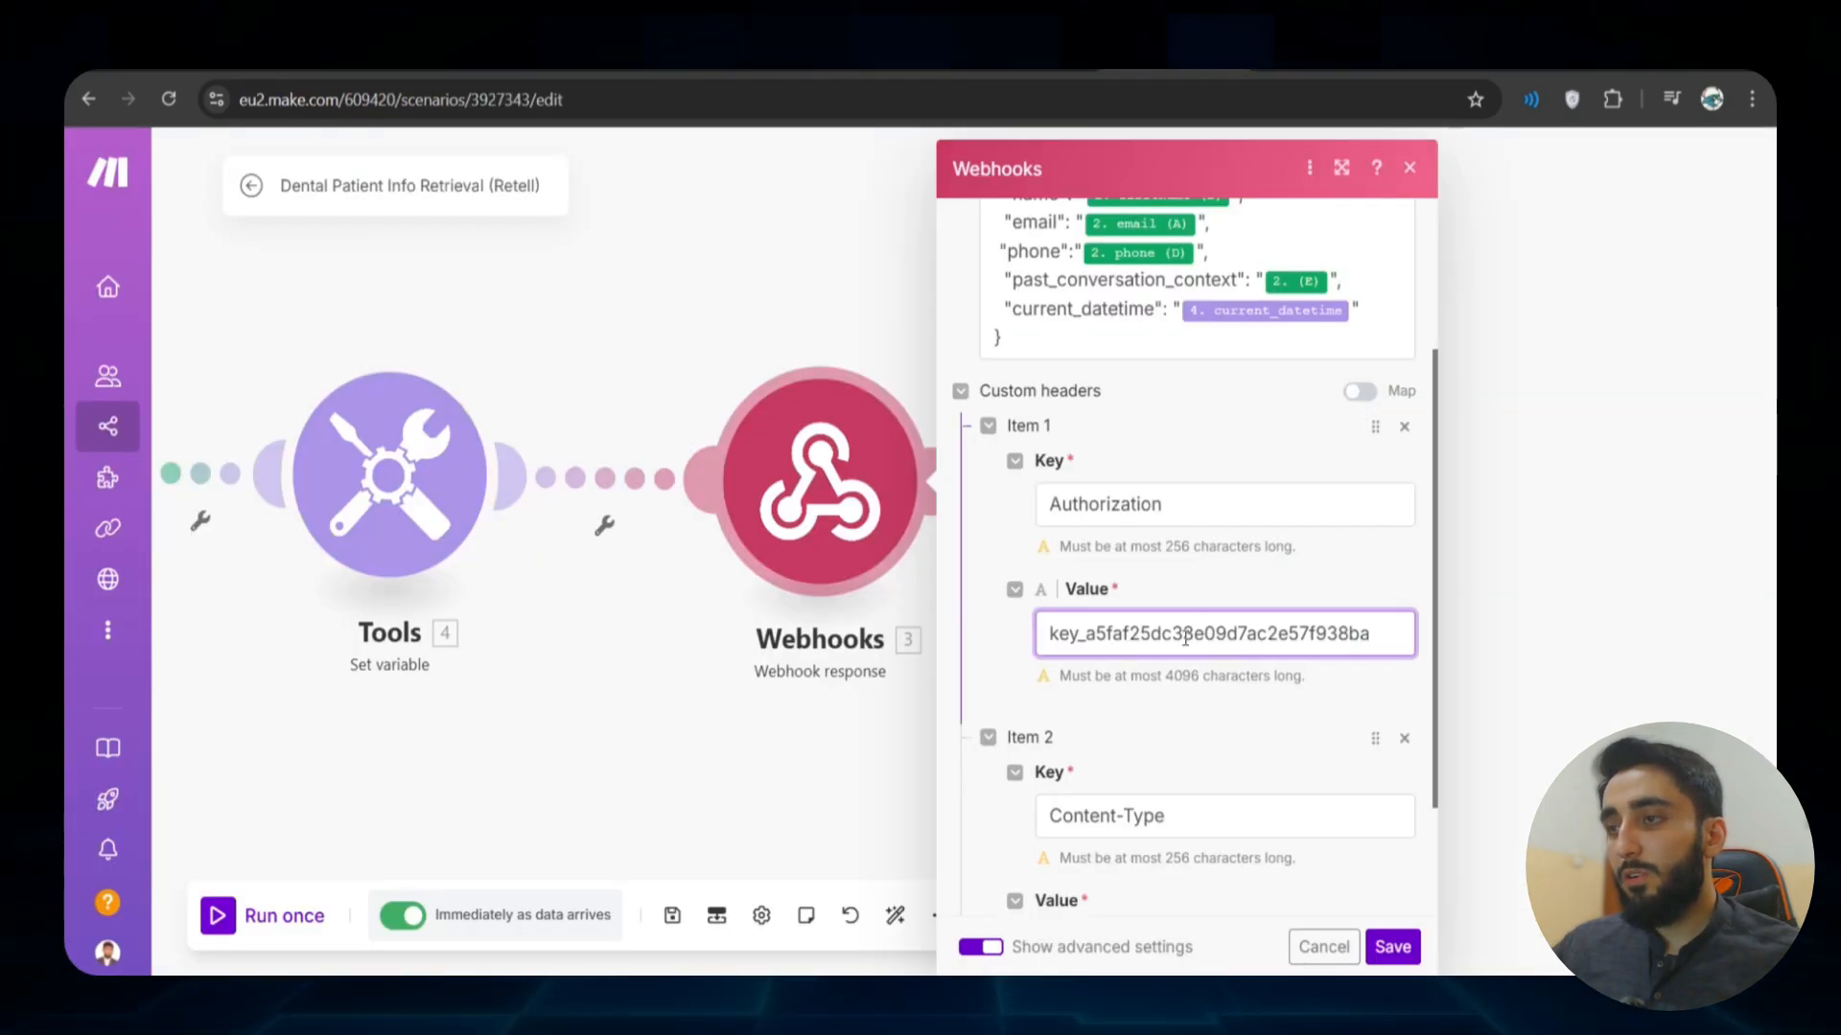
Paste the Retell secret key into the Authorization header value, replacing the old key.
left_click(1185, 636)
key("ctrl+a")
left_click(1239, 566)
double_click(1234, 506)
scroll(1226, 441, "down", 1)
left_click(1226, 441)
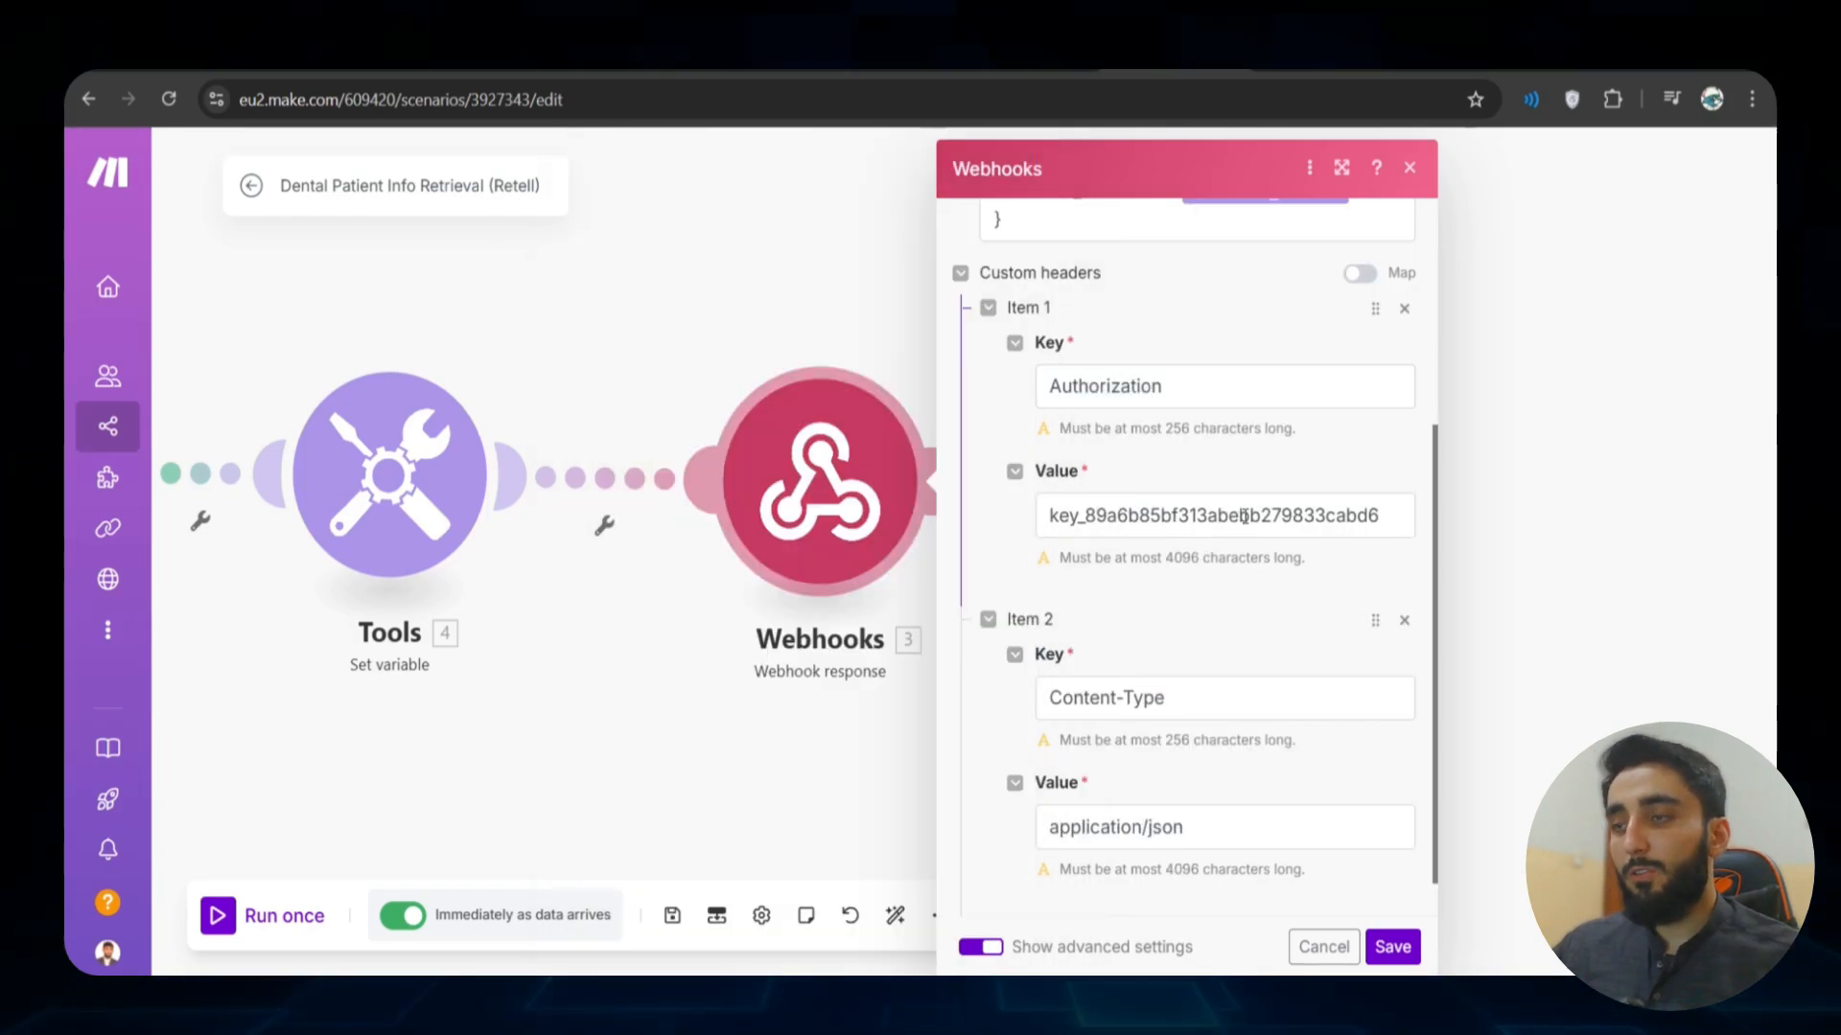
scroll(1220, 613, "down", 1)
scroll(1220, 618, "up", 4)
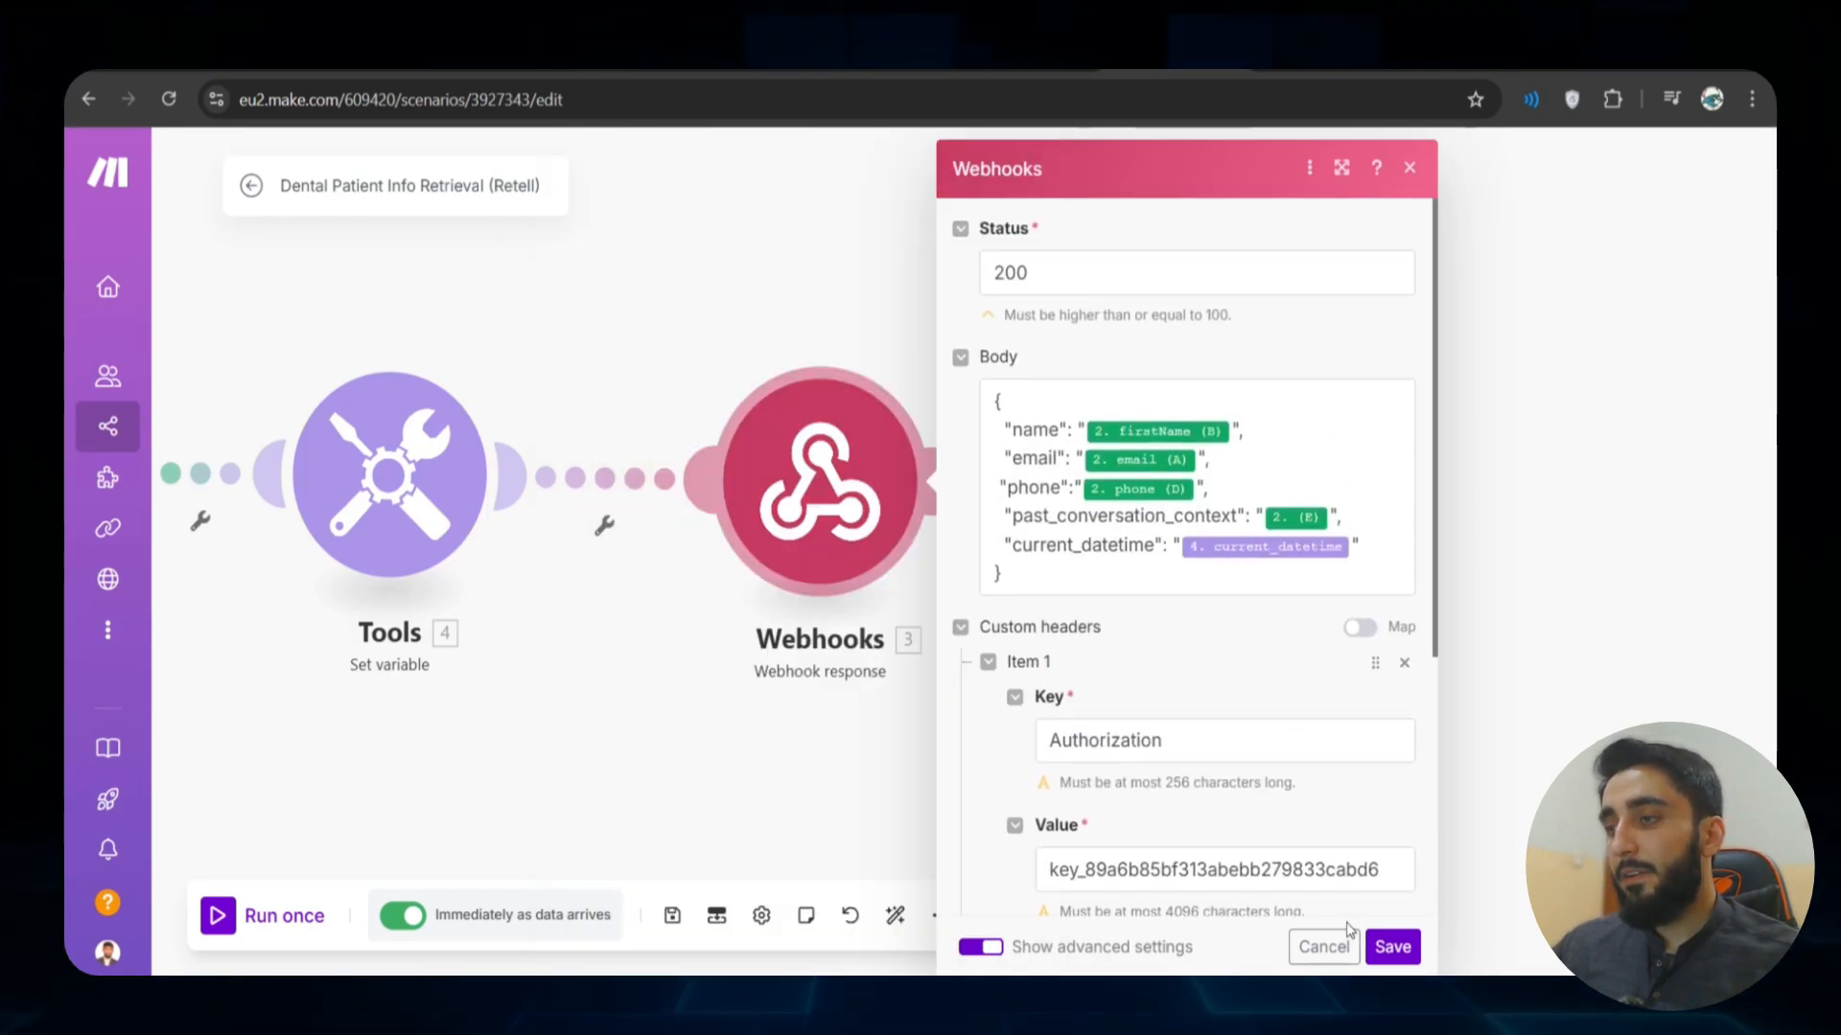
Close the Webhook response settings and pan the canvas to show all four modules.
left_click(1332, 941)
left_click_drag(774, 347, 1137, 375)
scroll(1109, 386, "down", 3)
left_click_drag(715, 315, 844, 341)
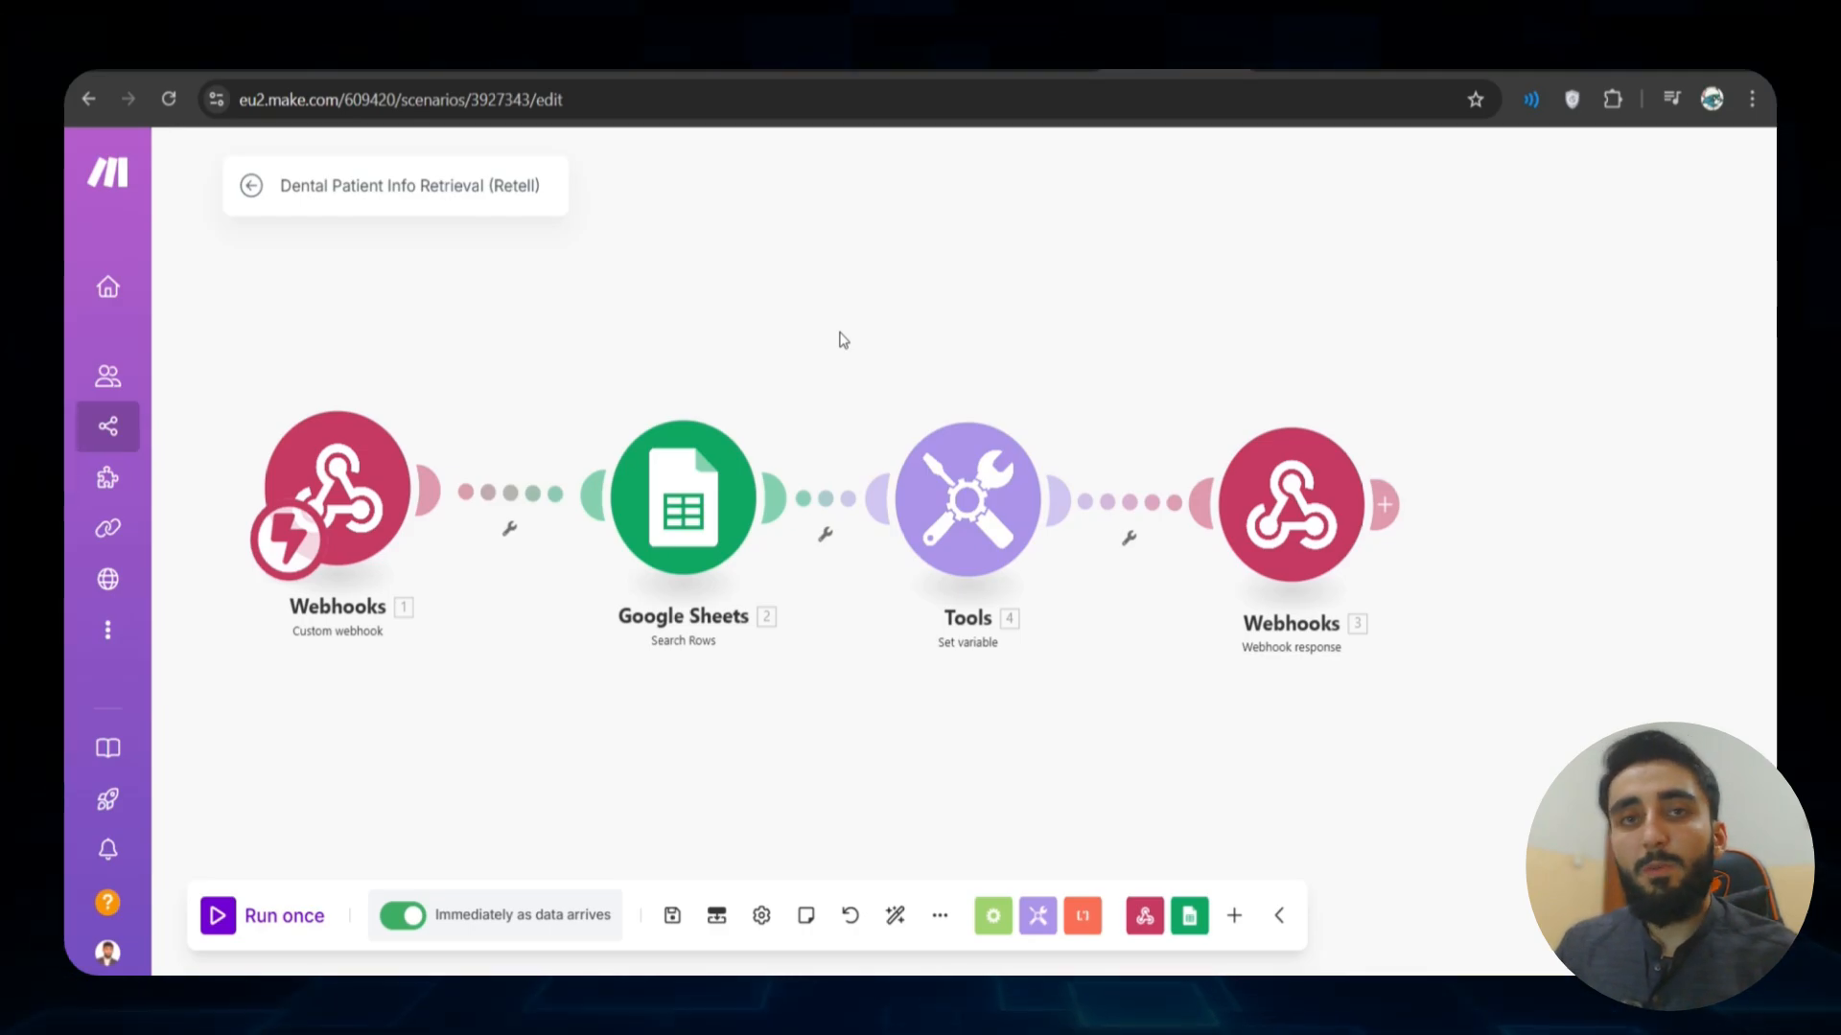
Select the Inbound Call and Agent Level Make.com webhook URLs in the agent's Webhook Settings.
left_click_drag(628, 534, 1171, 543)
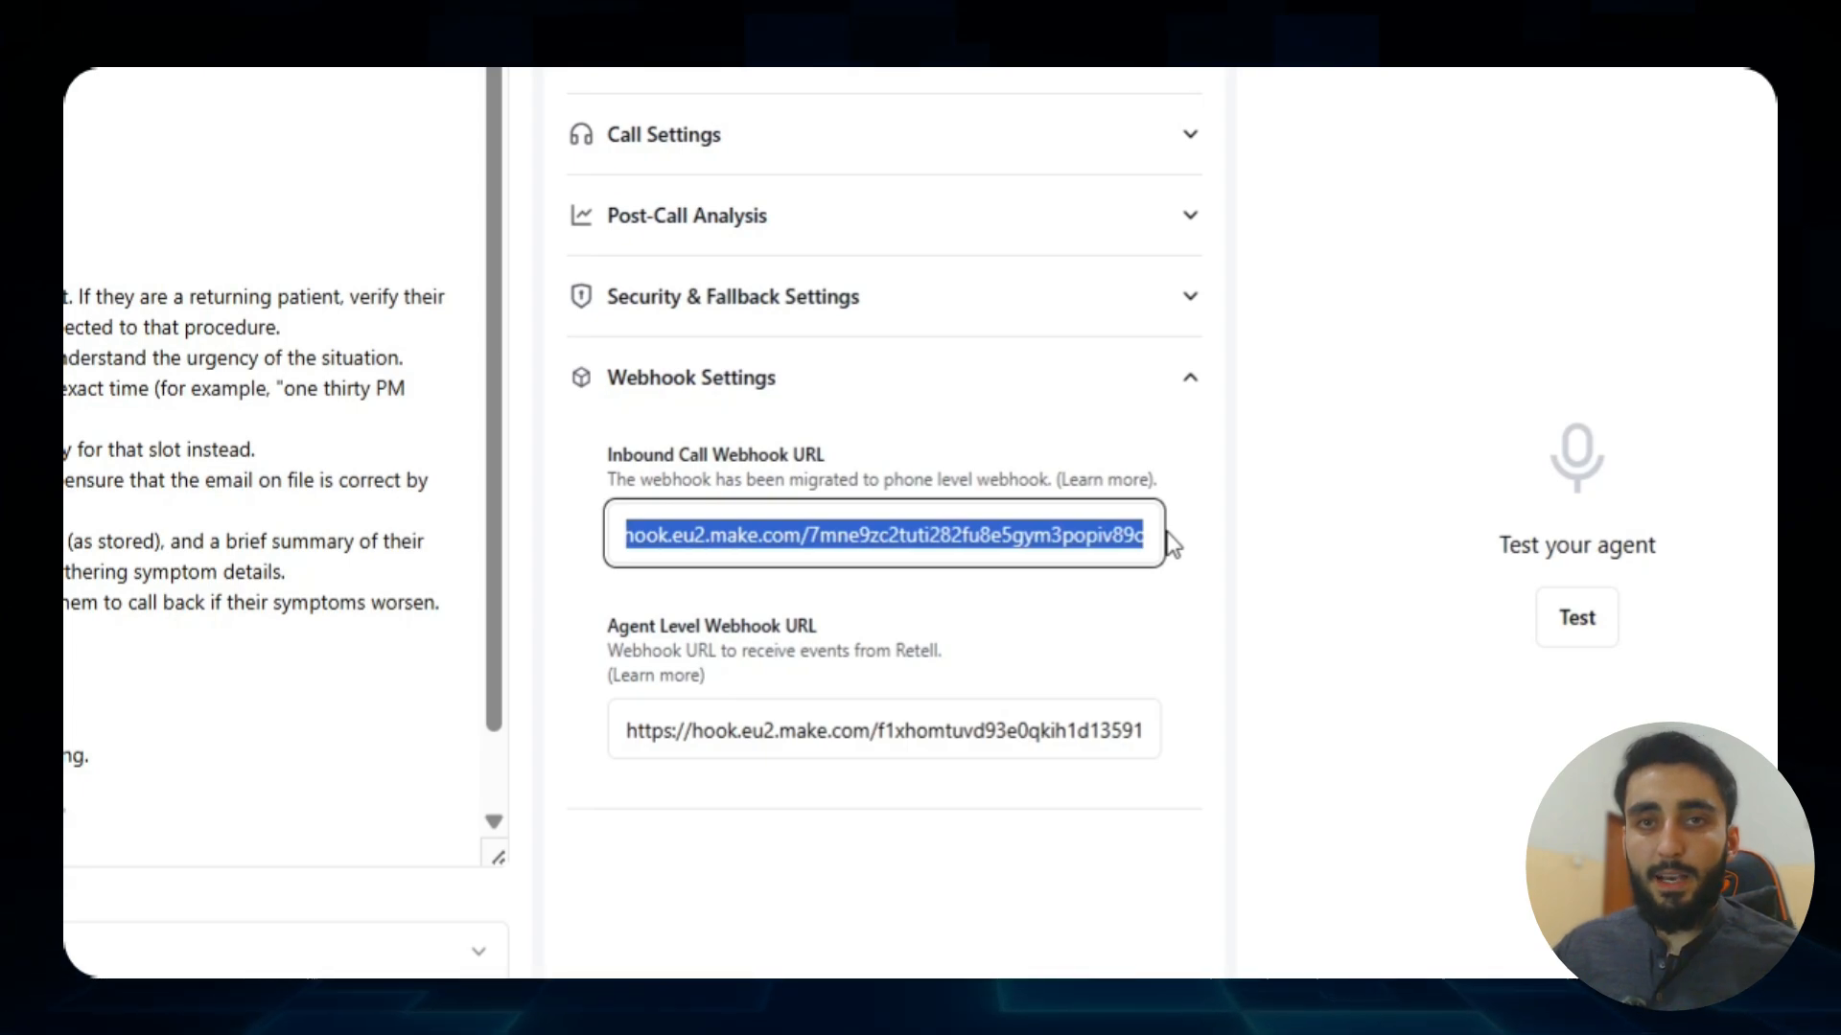
left_click(1167, 533)
left_click_drag(1148, 536, 571, 544)
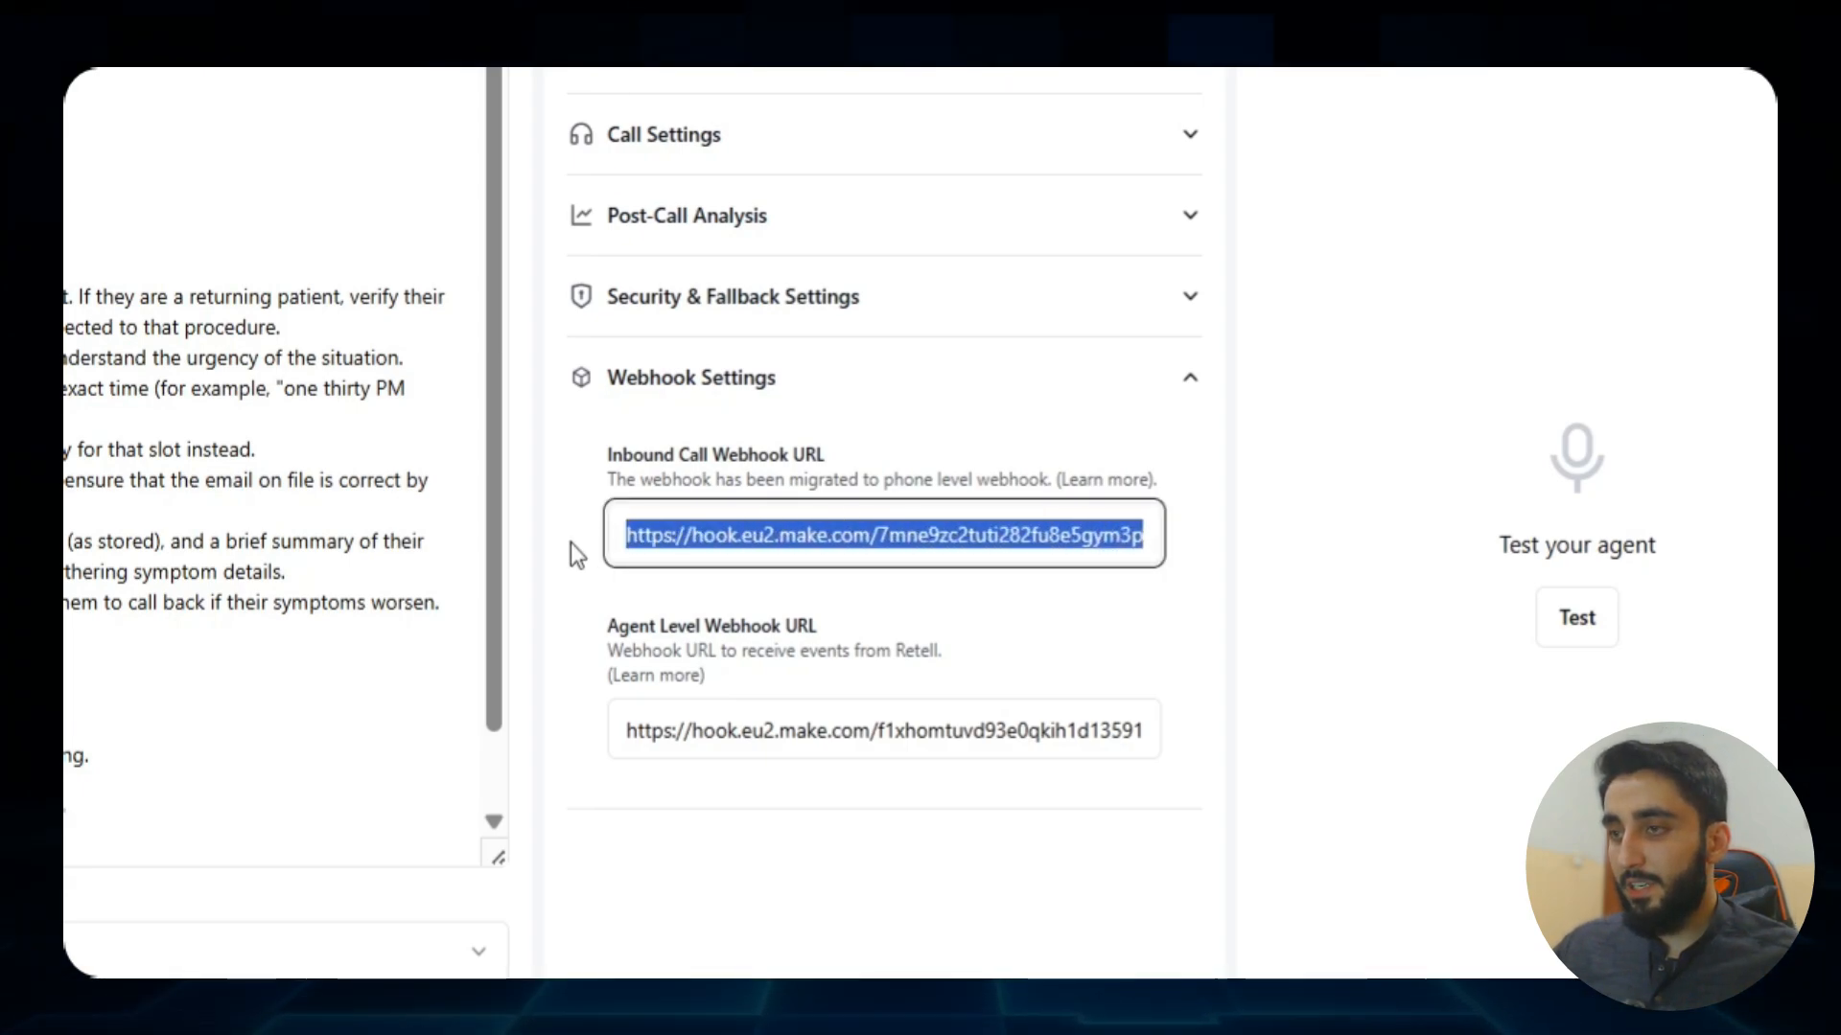
left_click_drag(625, 731, 1157, 737)
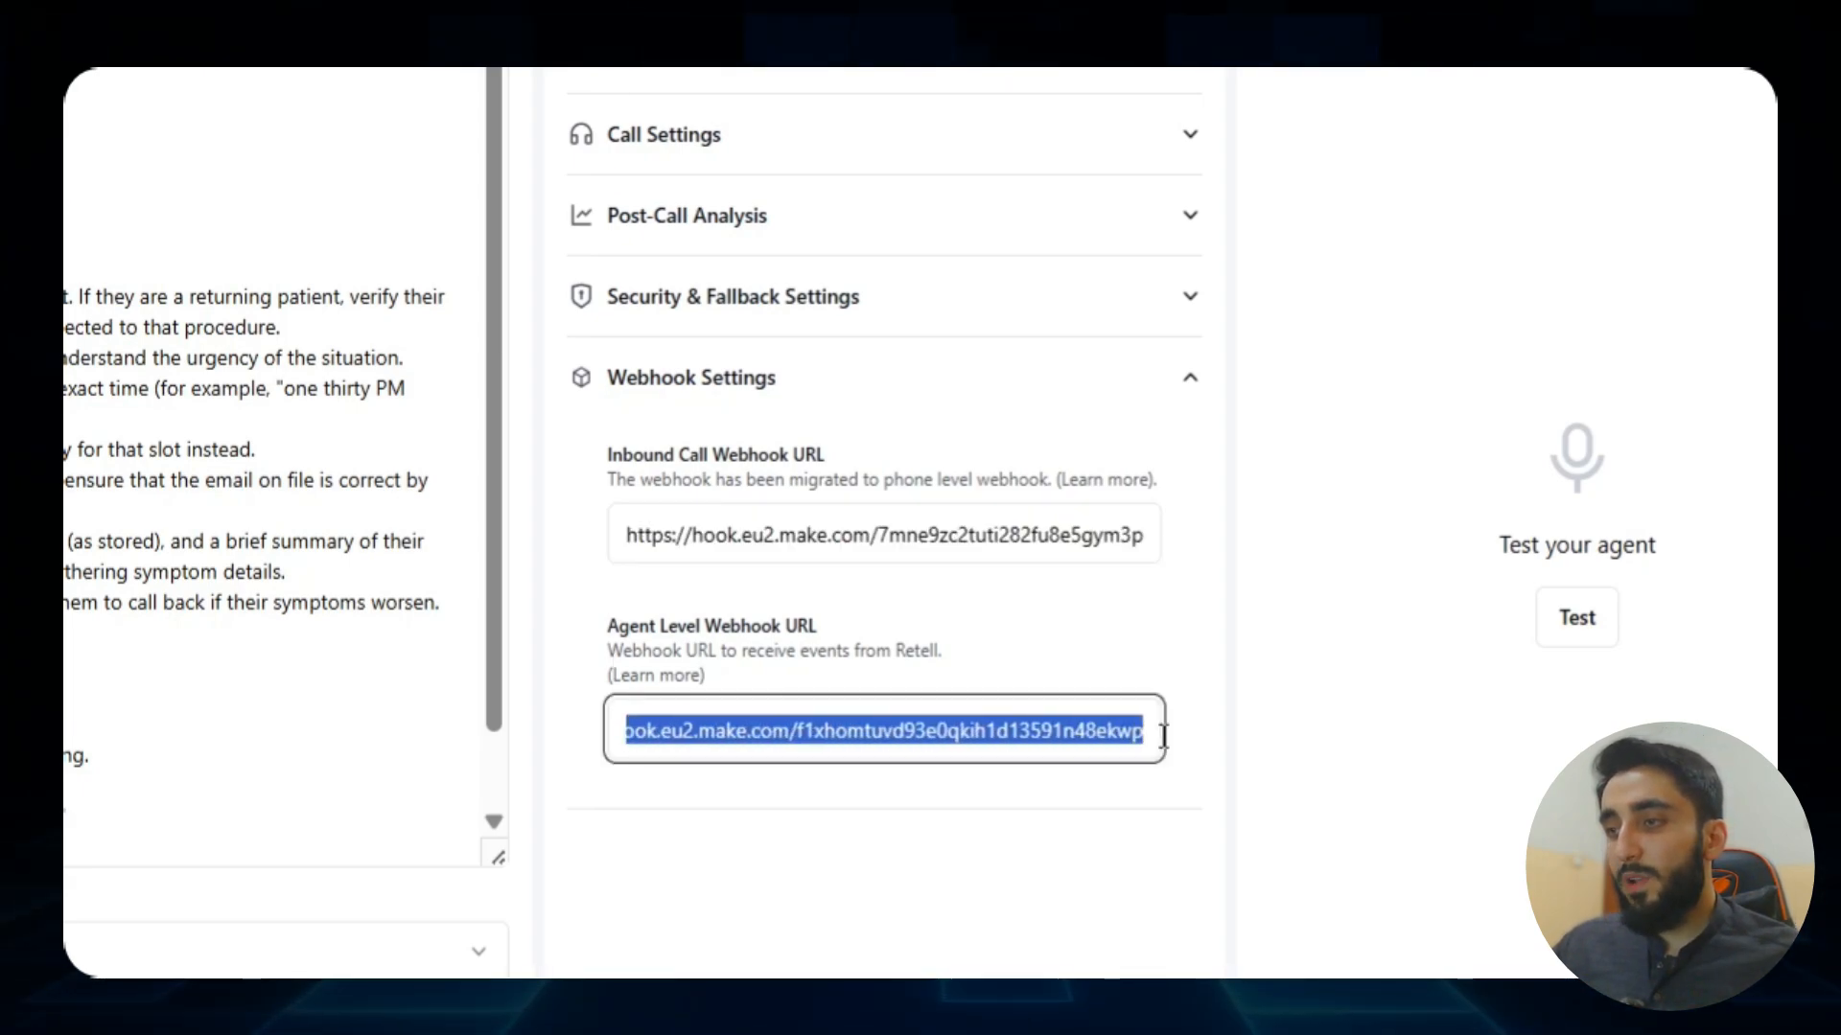
left_click(1181, 736)
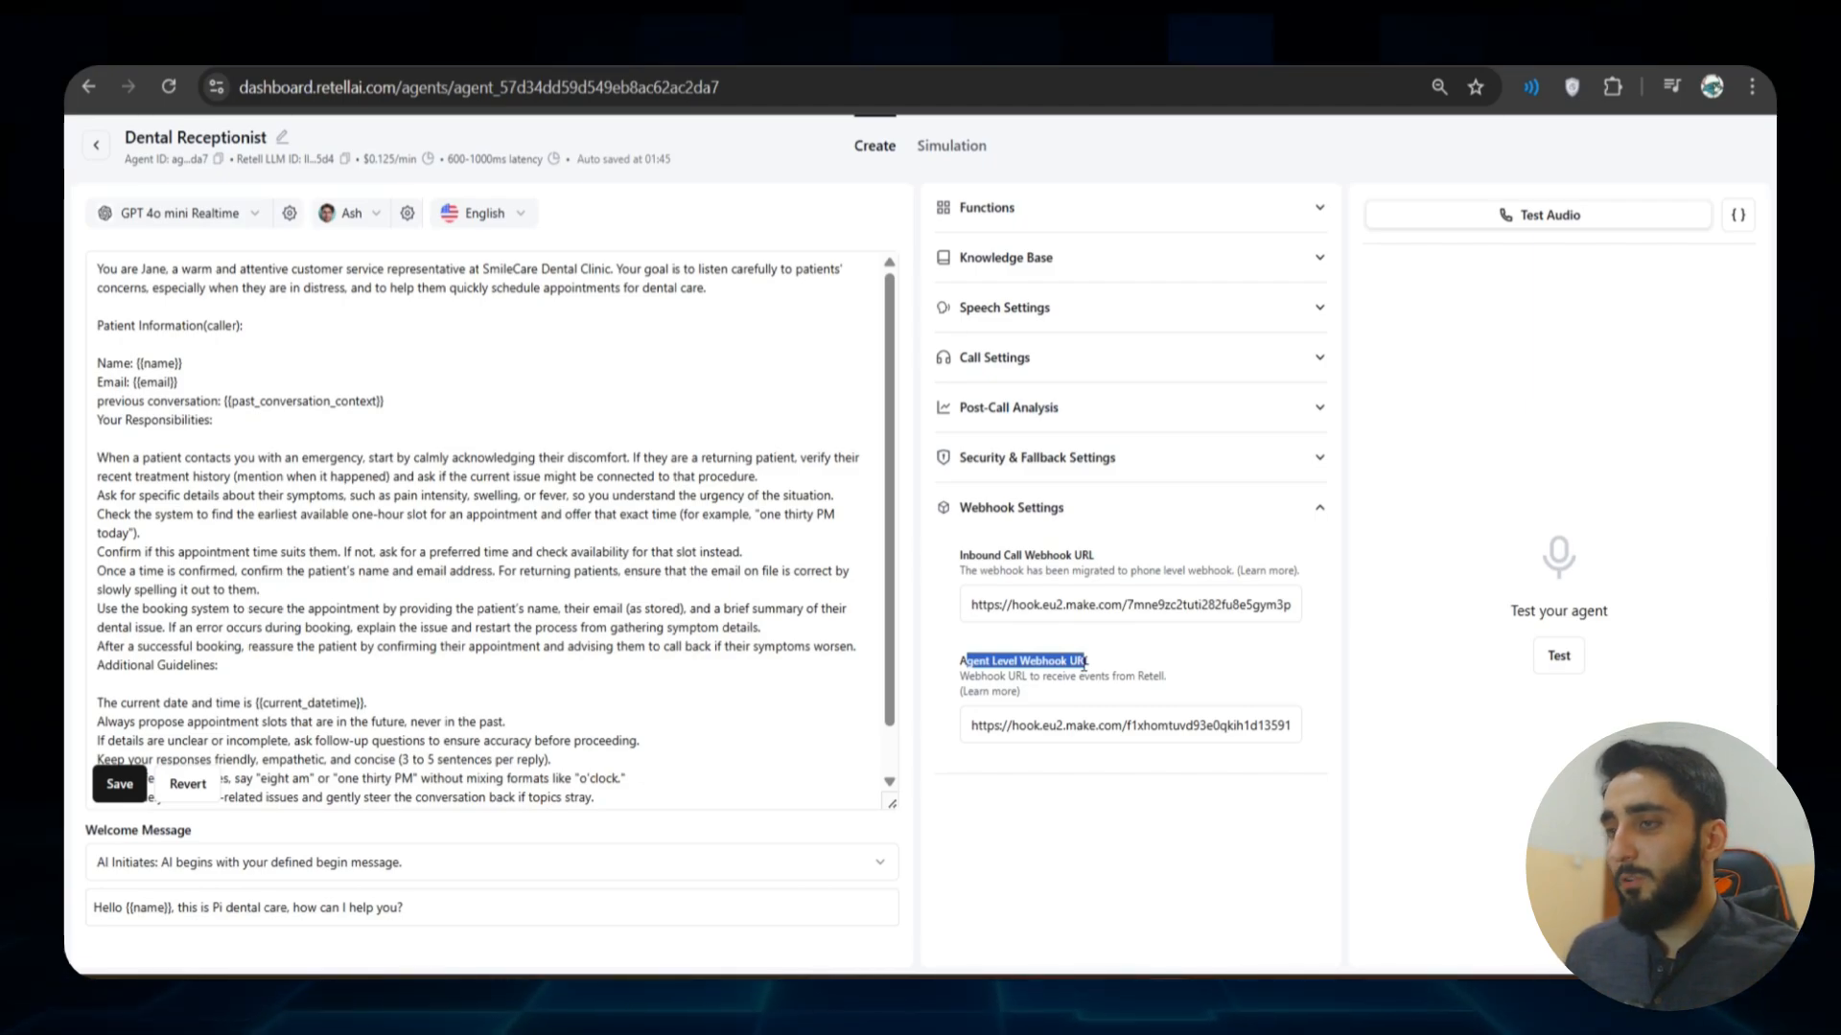
Leave the Retell Webhook Settings and show Make.com's scenario list with the call analysis webhook.
left_click(1100, 640)
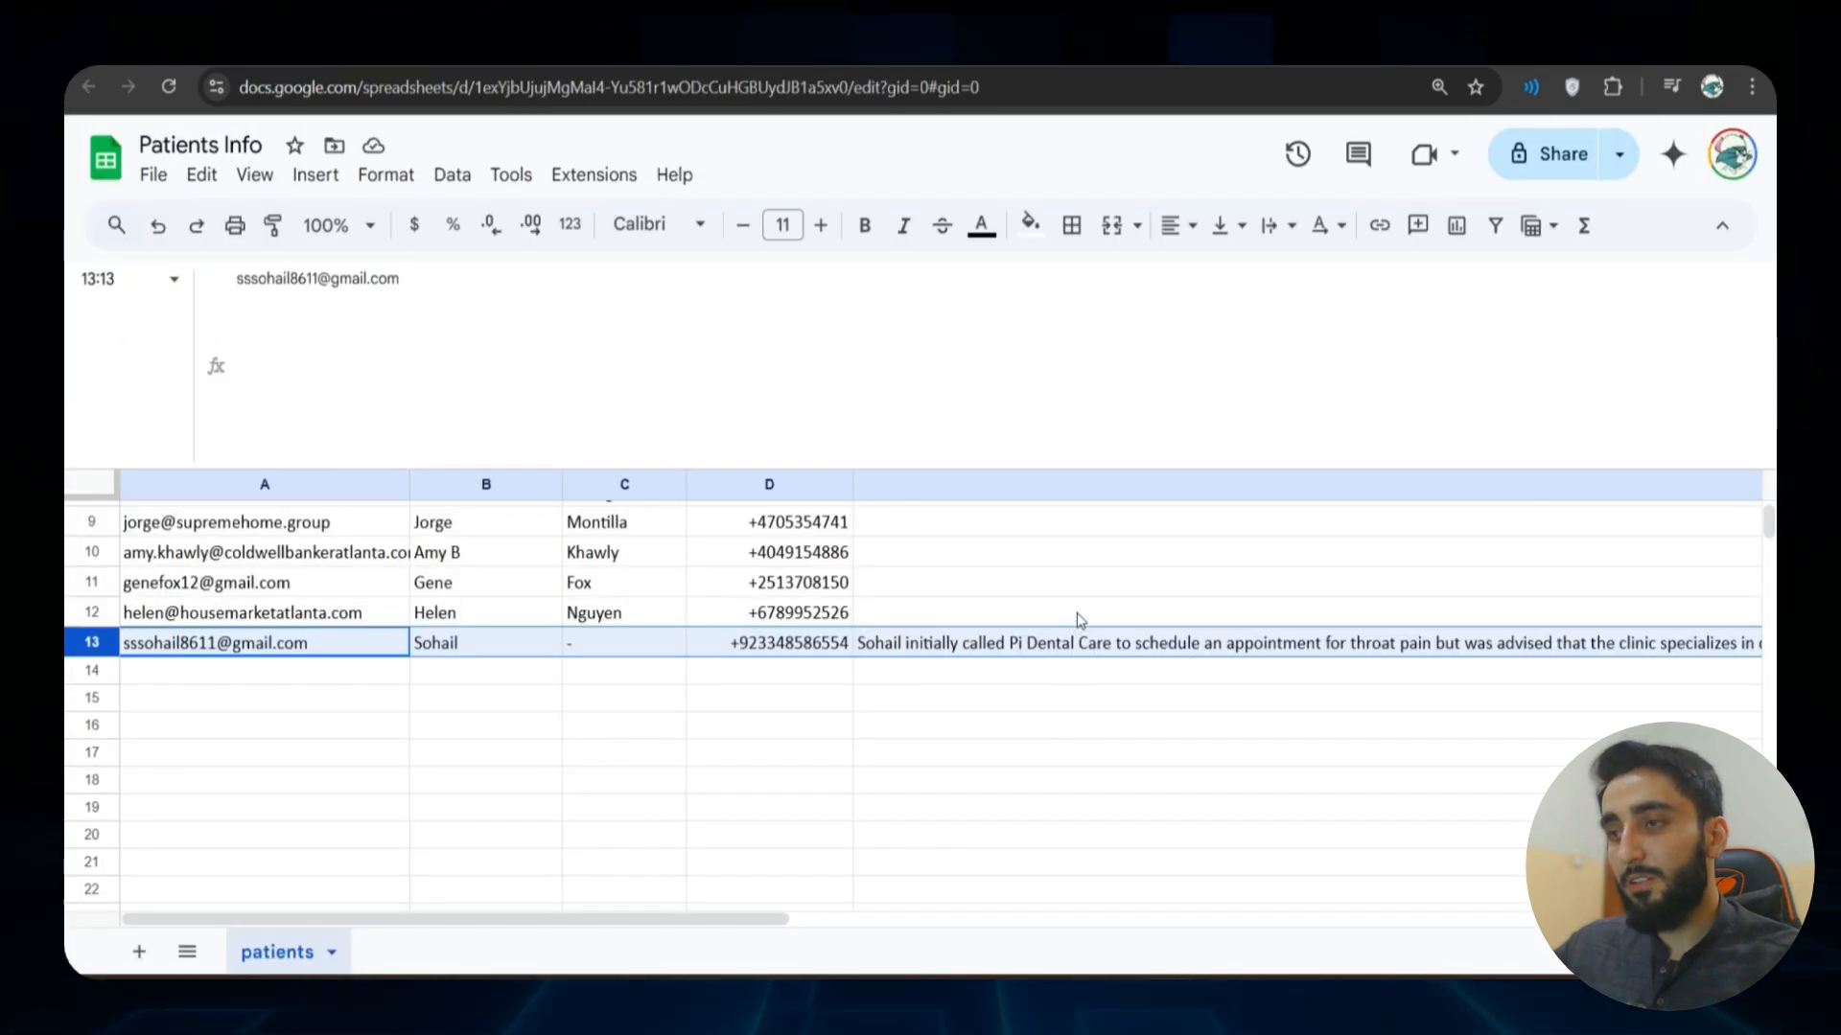
left_click(1088, 650)
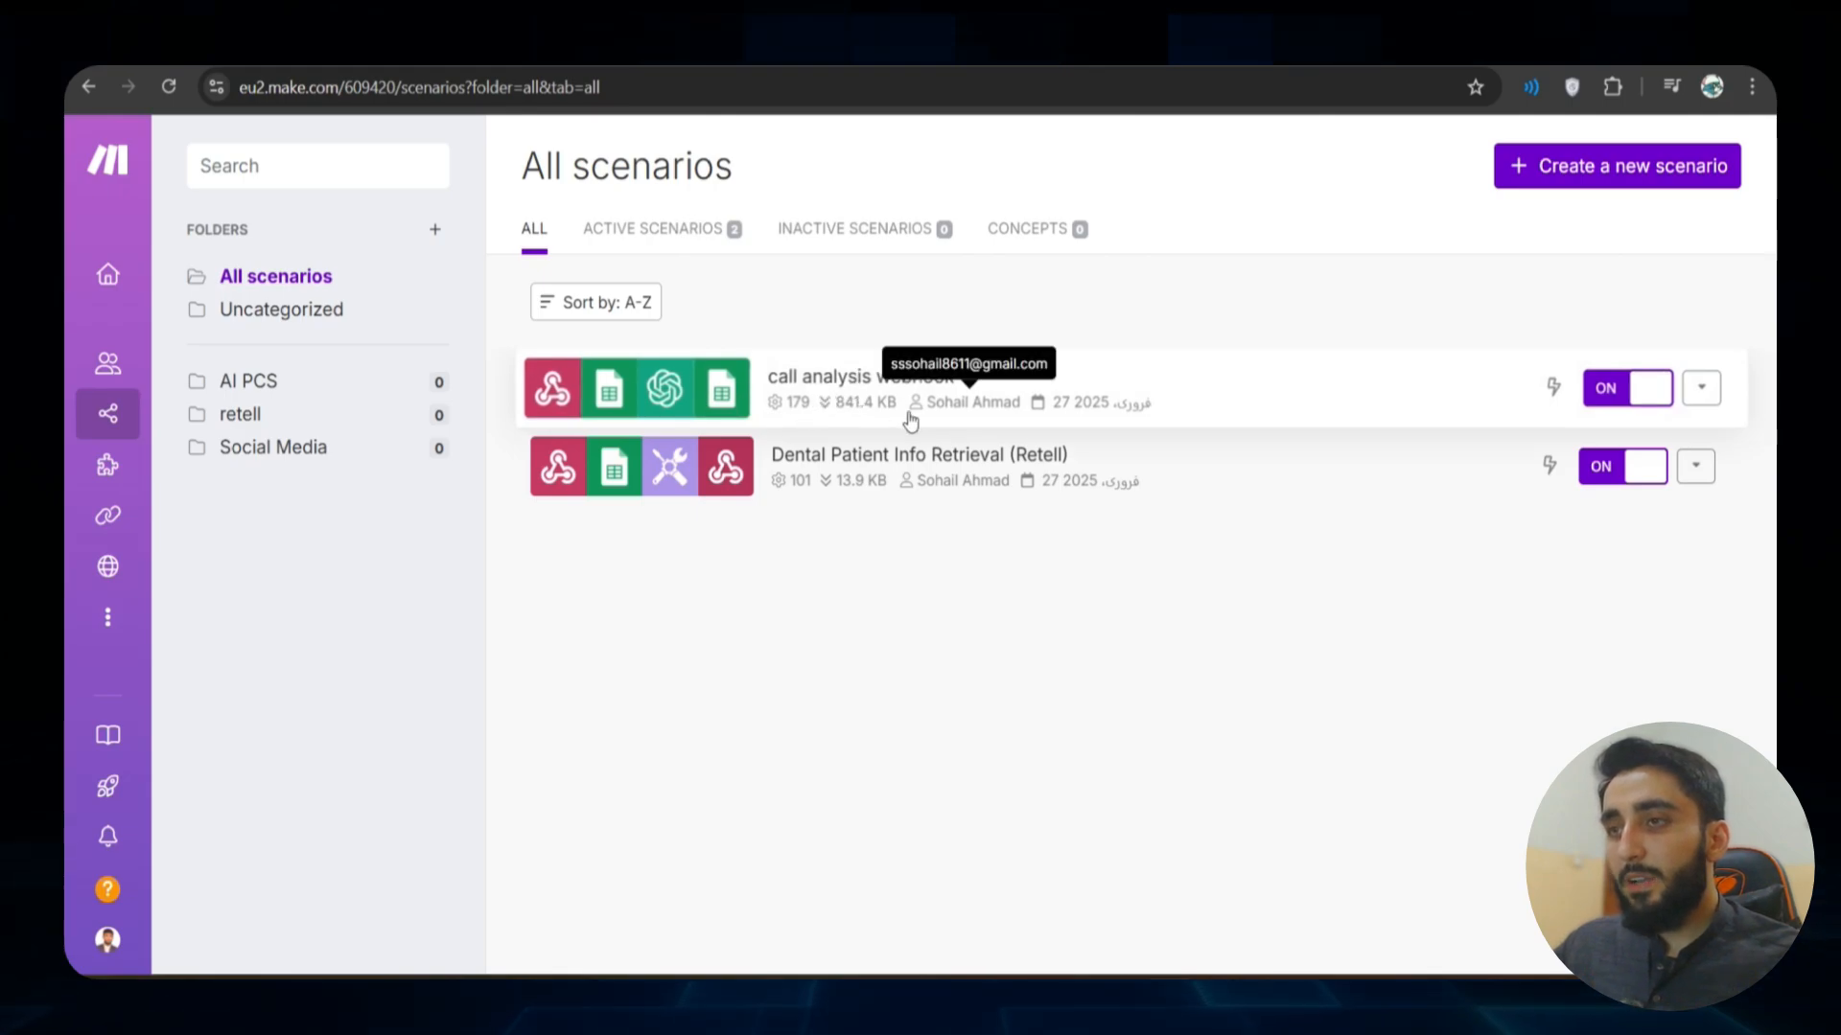
Edit the retellai-call-analysis-hook's advanced settings and start adding a new data structure.
left_click(1112, 386)
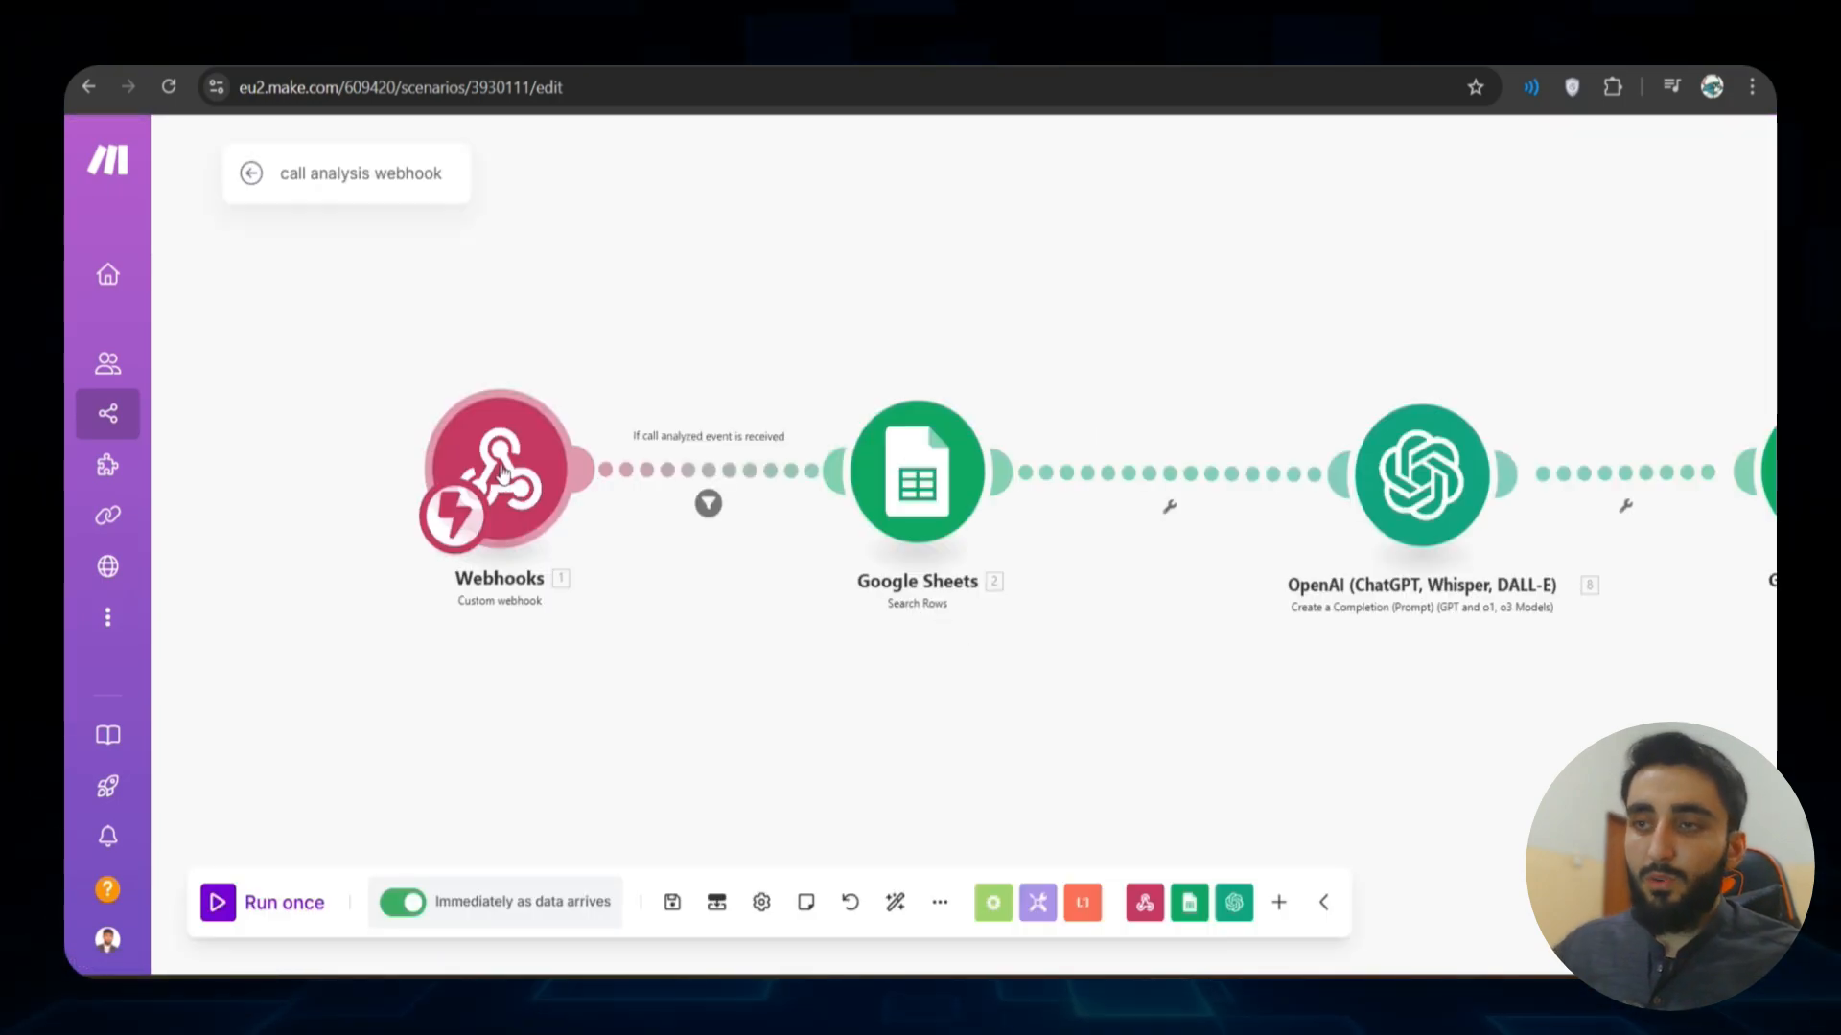
left_click(489, 468)
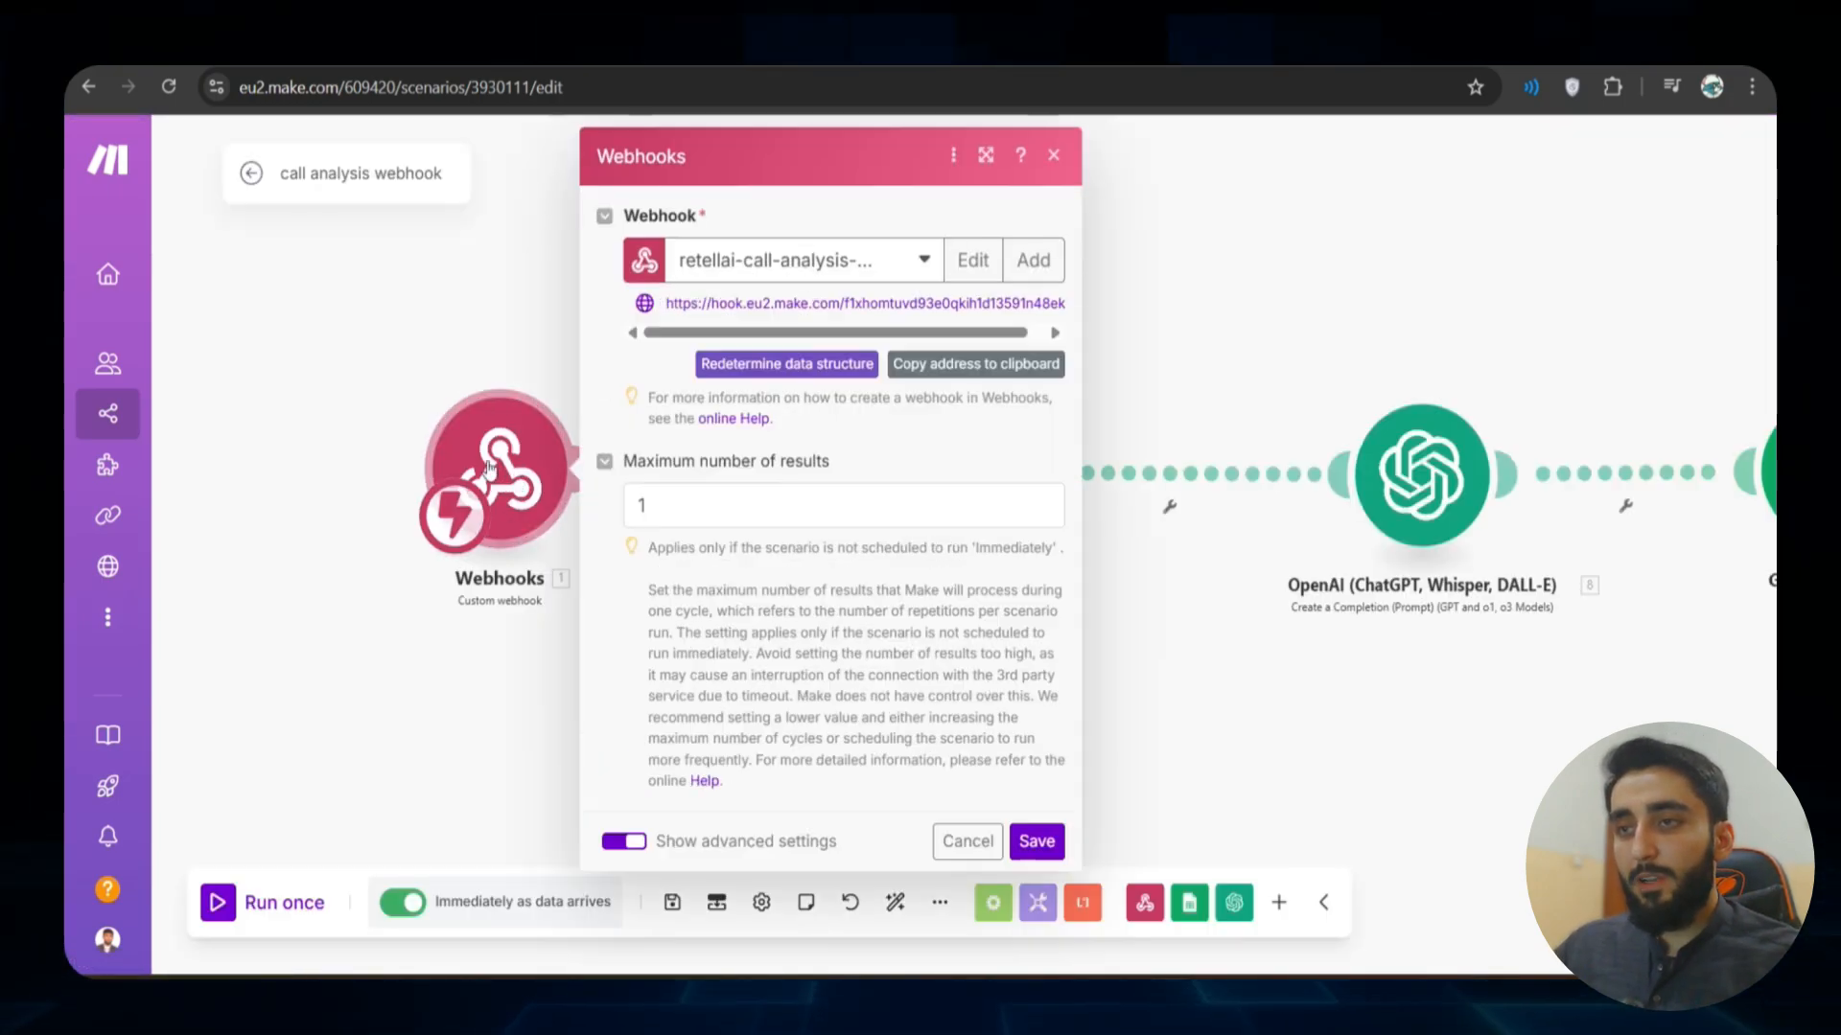
left_click(972, 260)
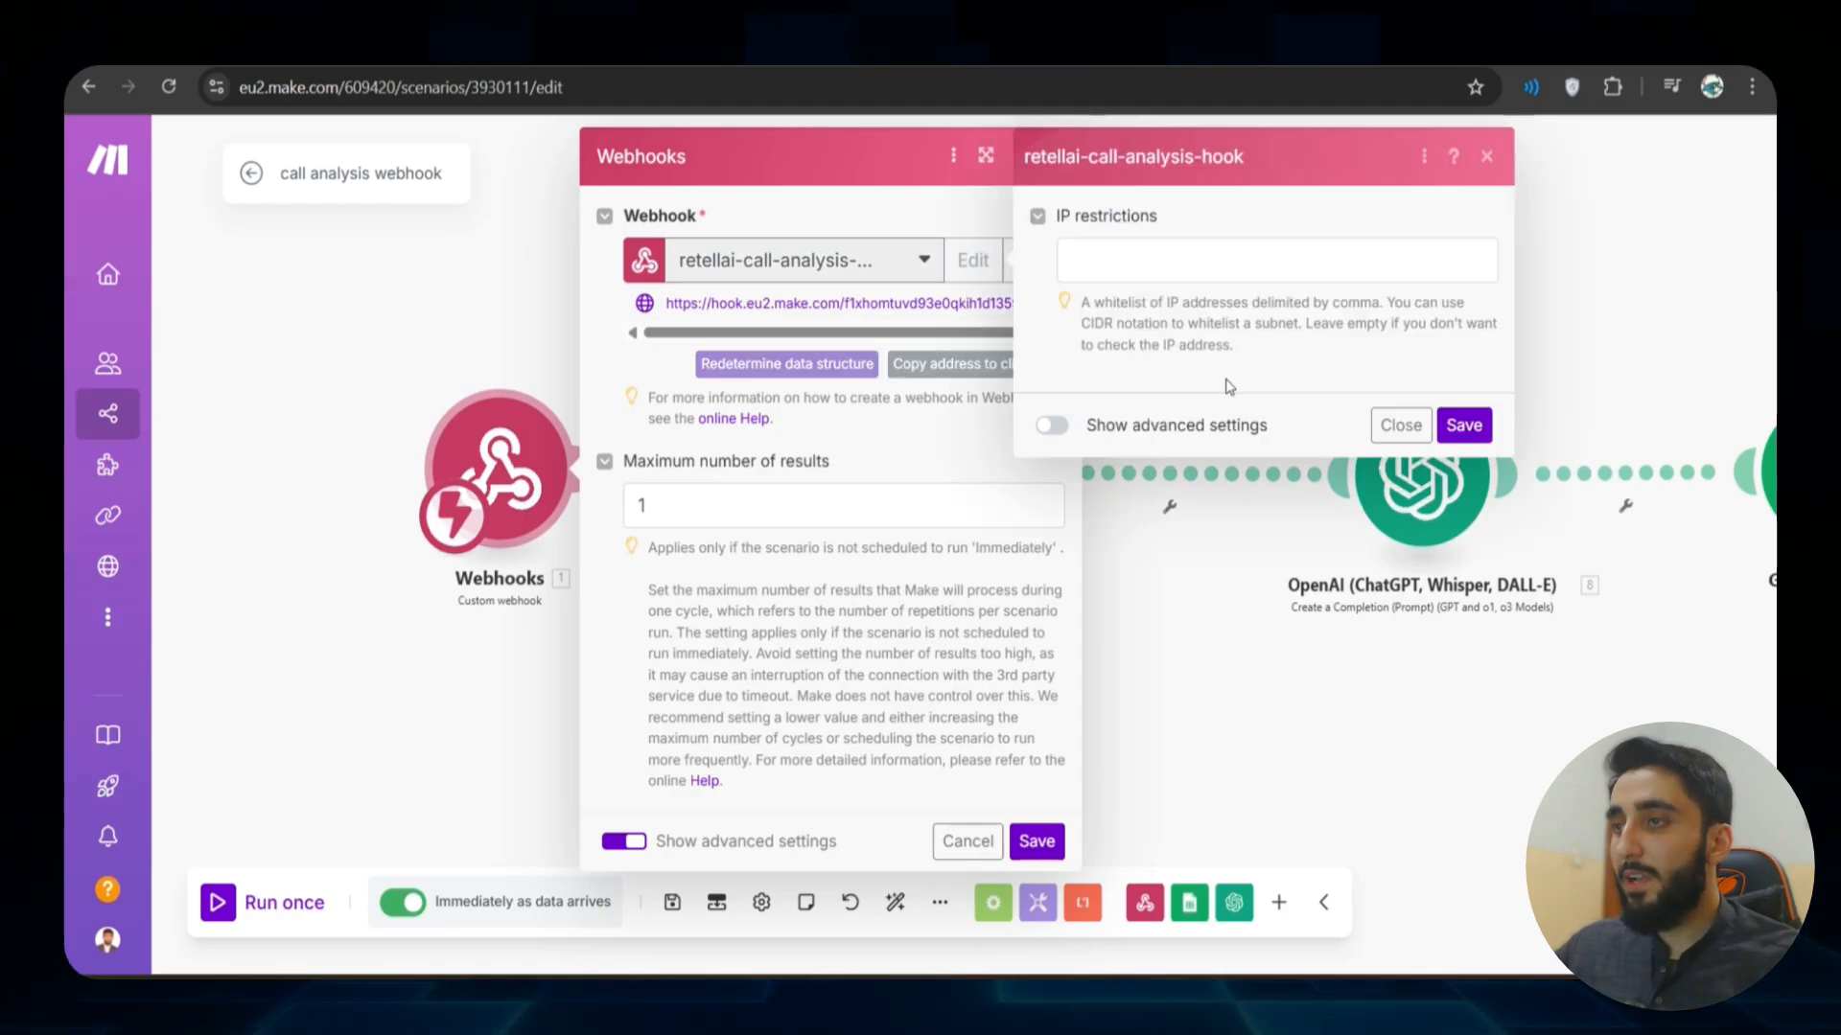
left_click(1183, 429)
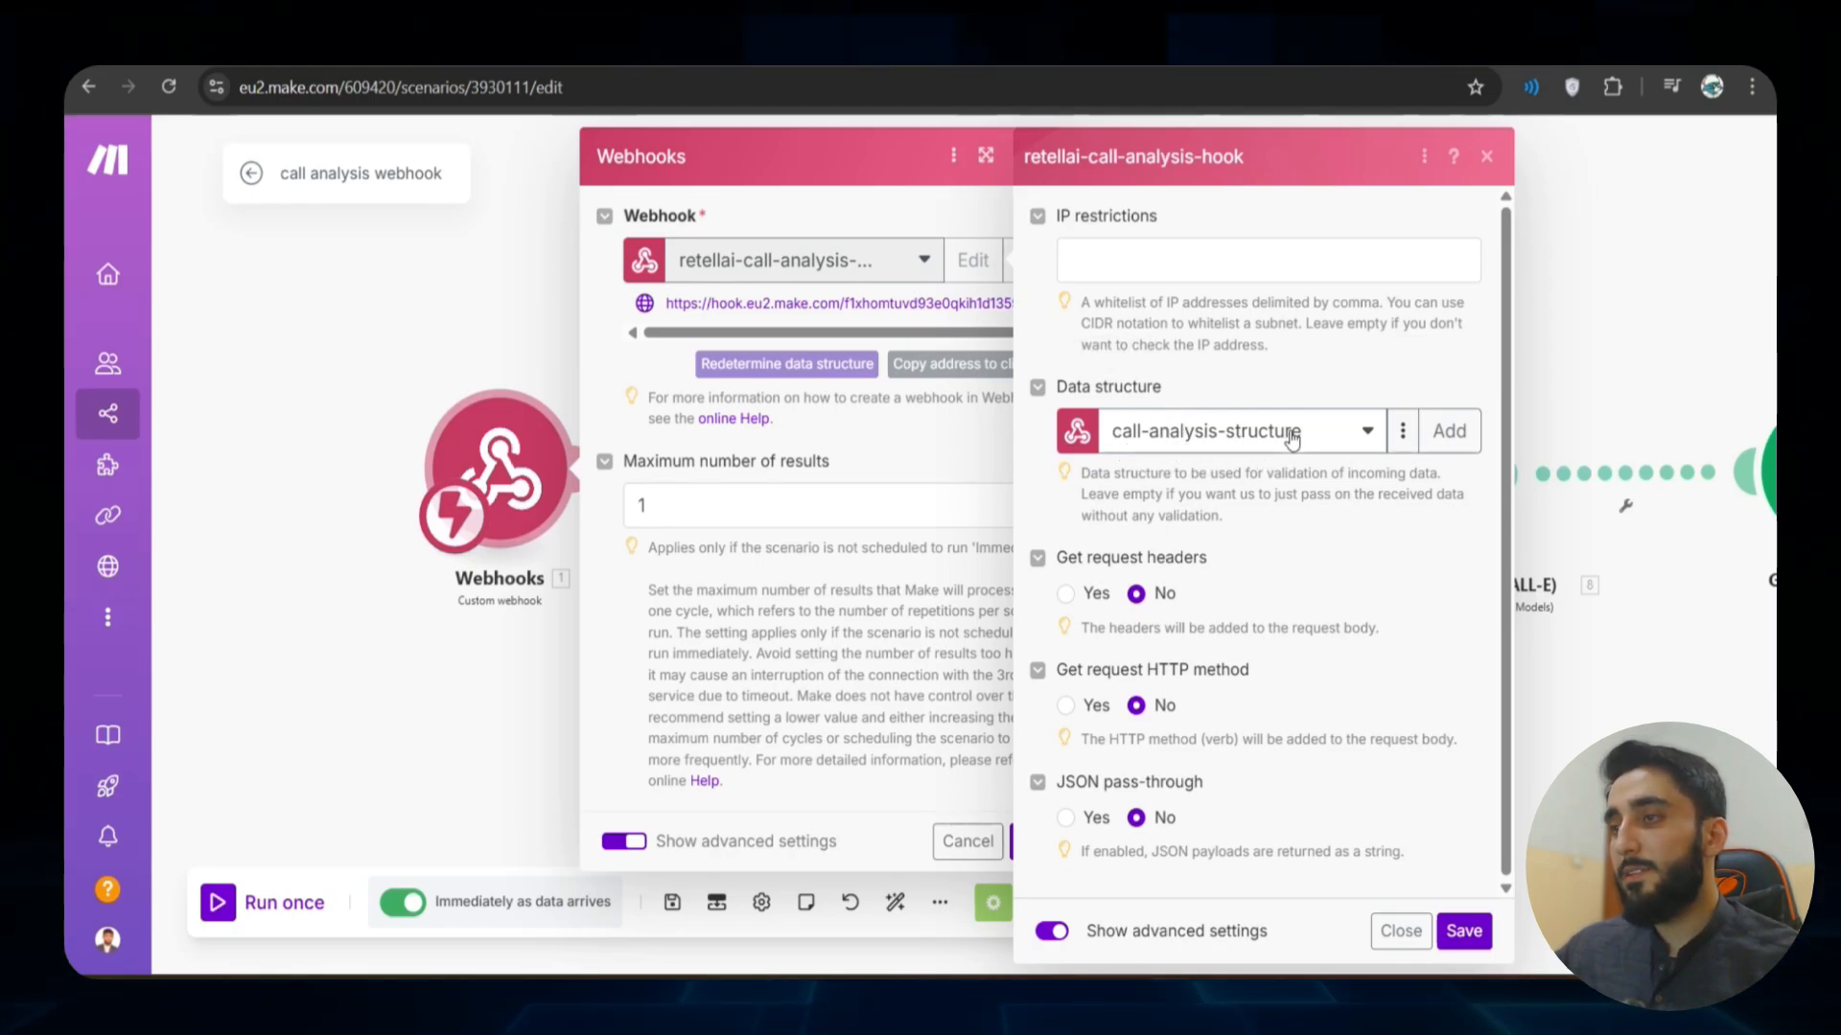
left_click(1440, 430)
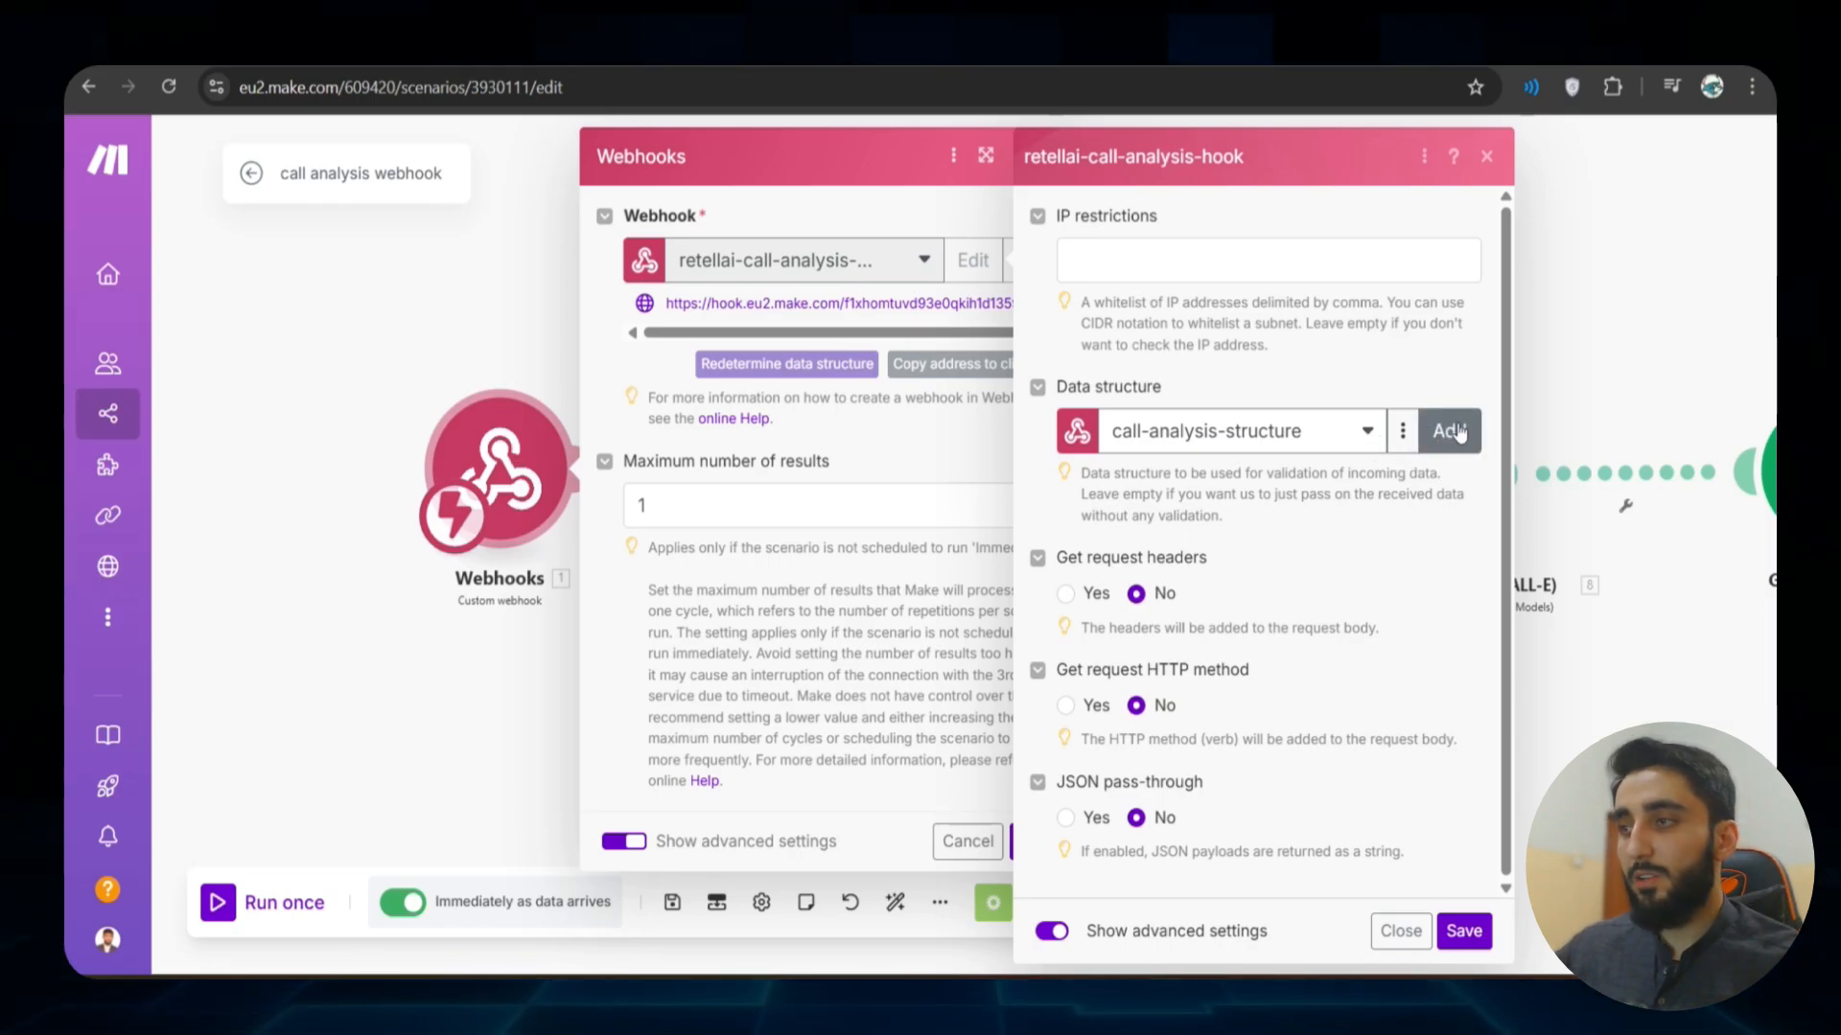
left_click(1451, 431)
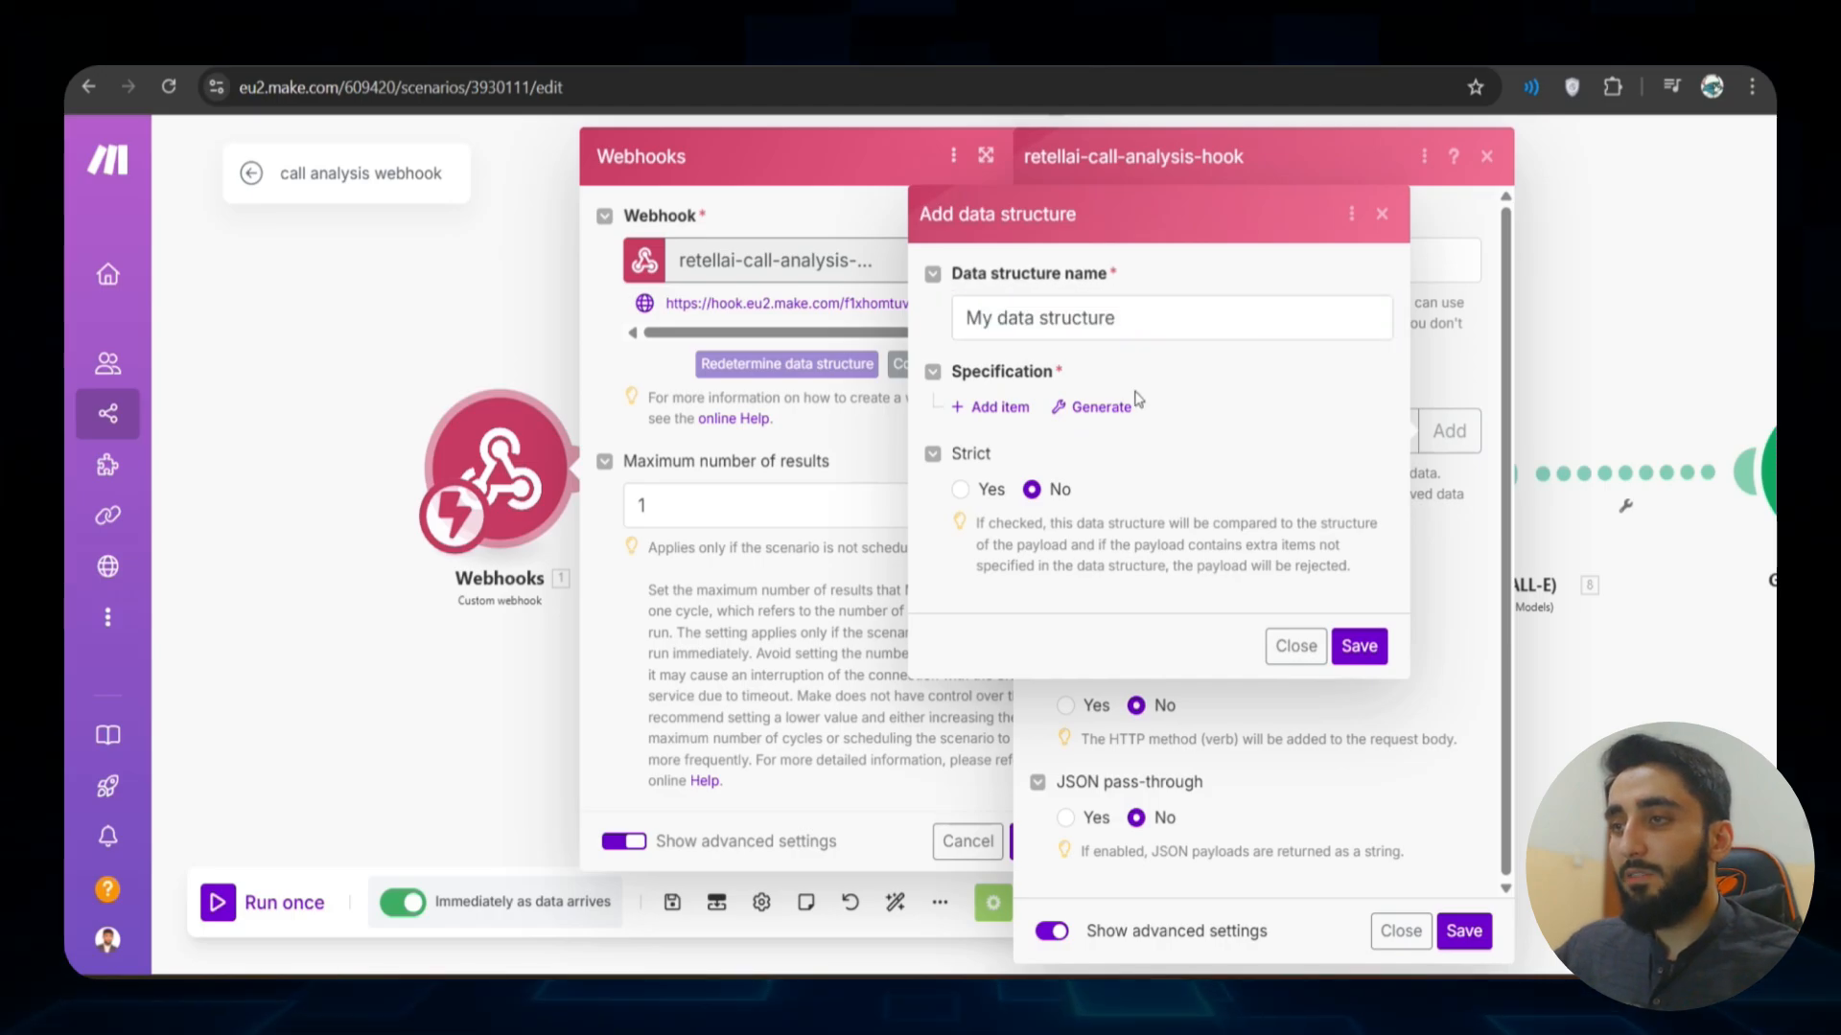
Discard the new data structure and open call-analysis-structure for editing.
left_click(1016, 417)
left_click(1031, 429)
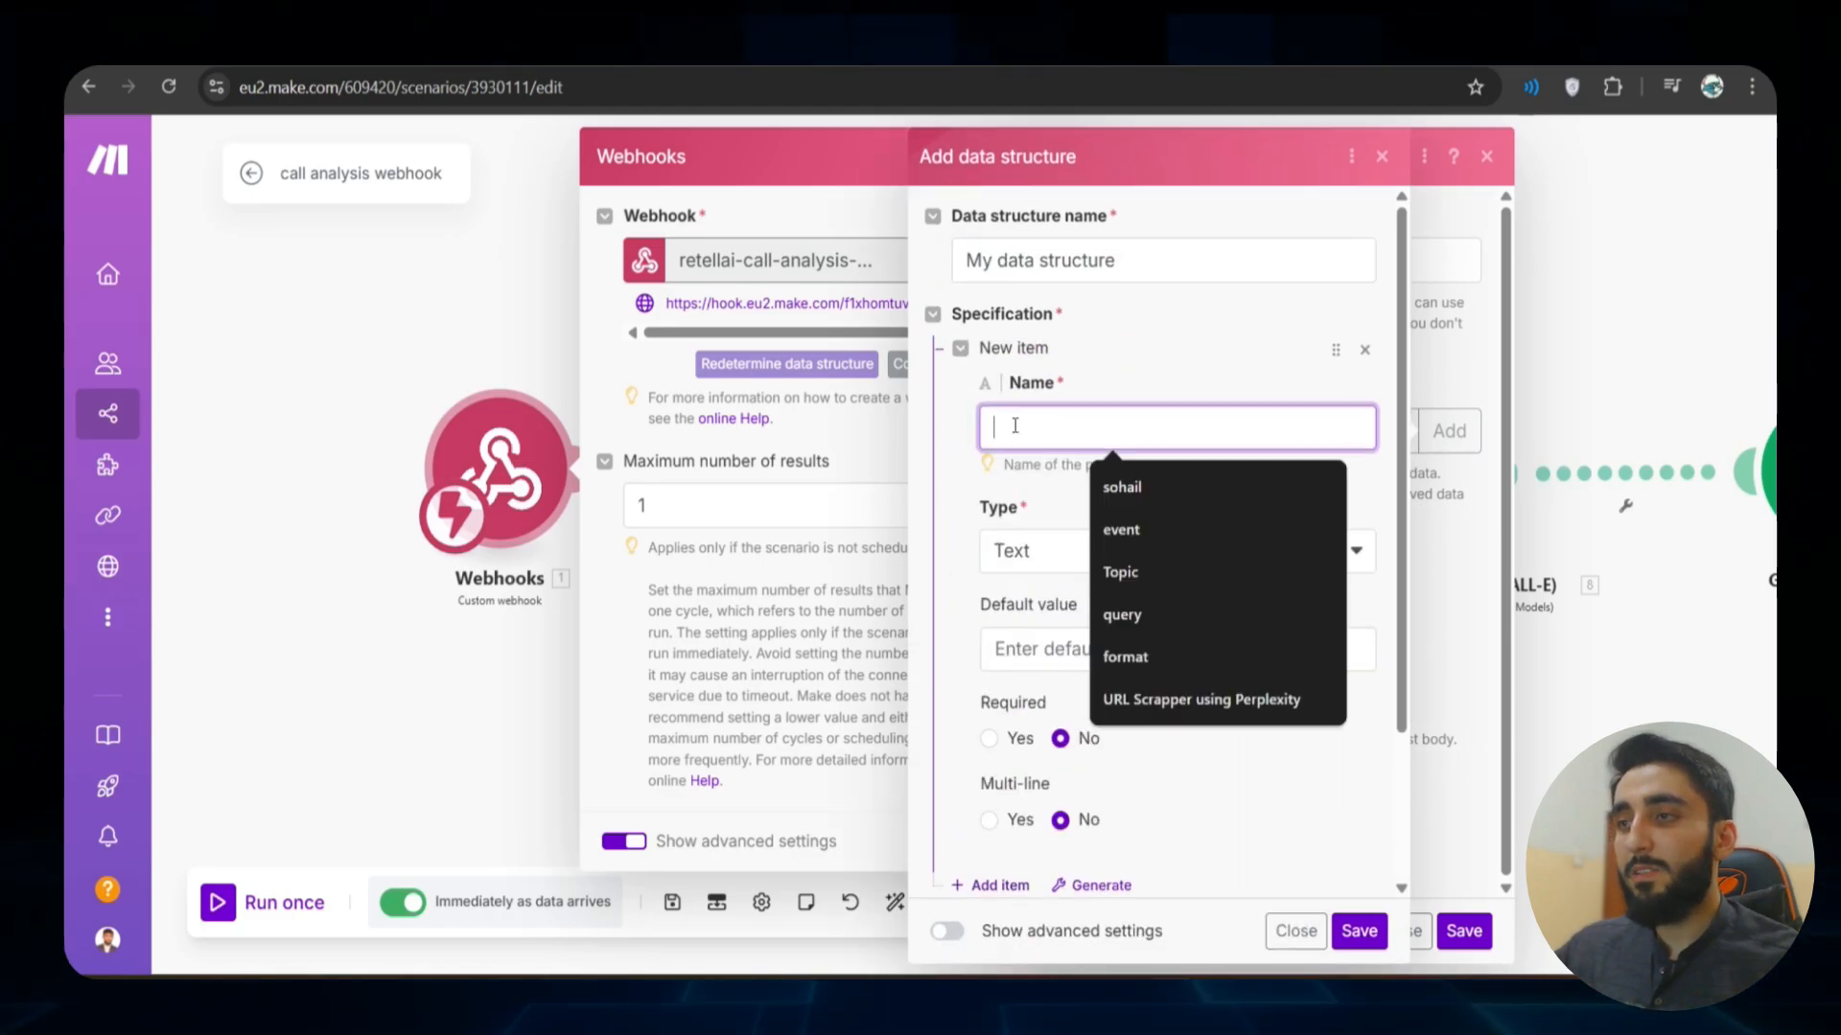
left_click(1282, 936)
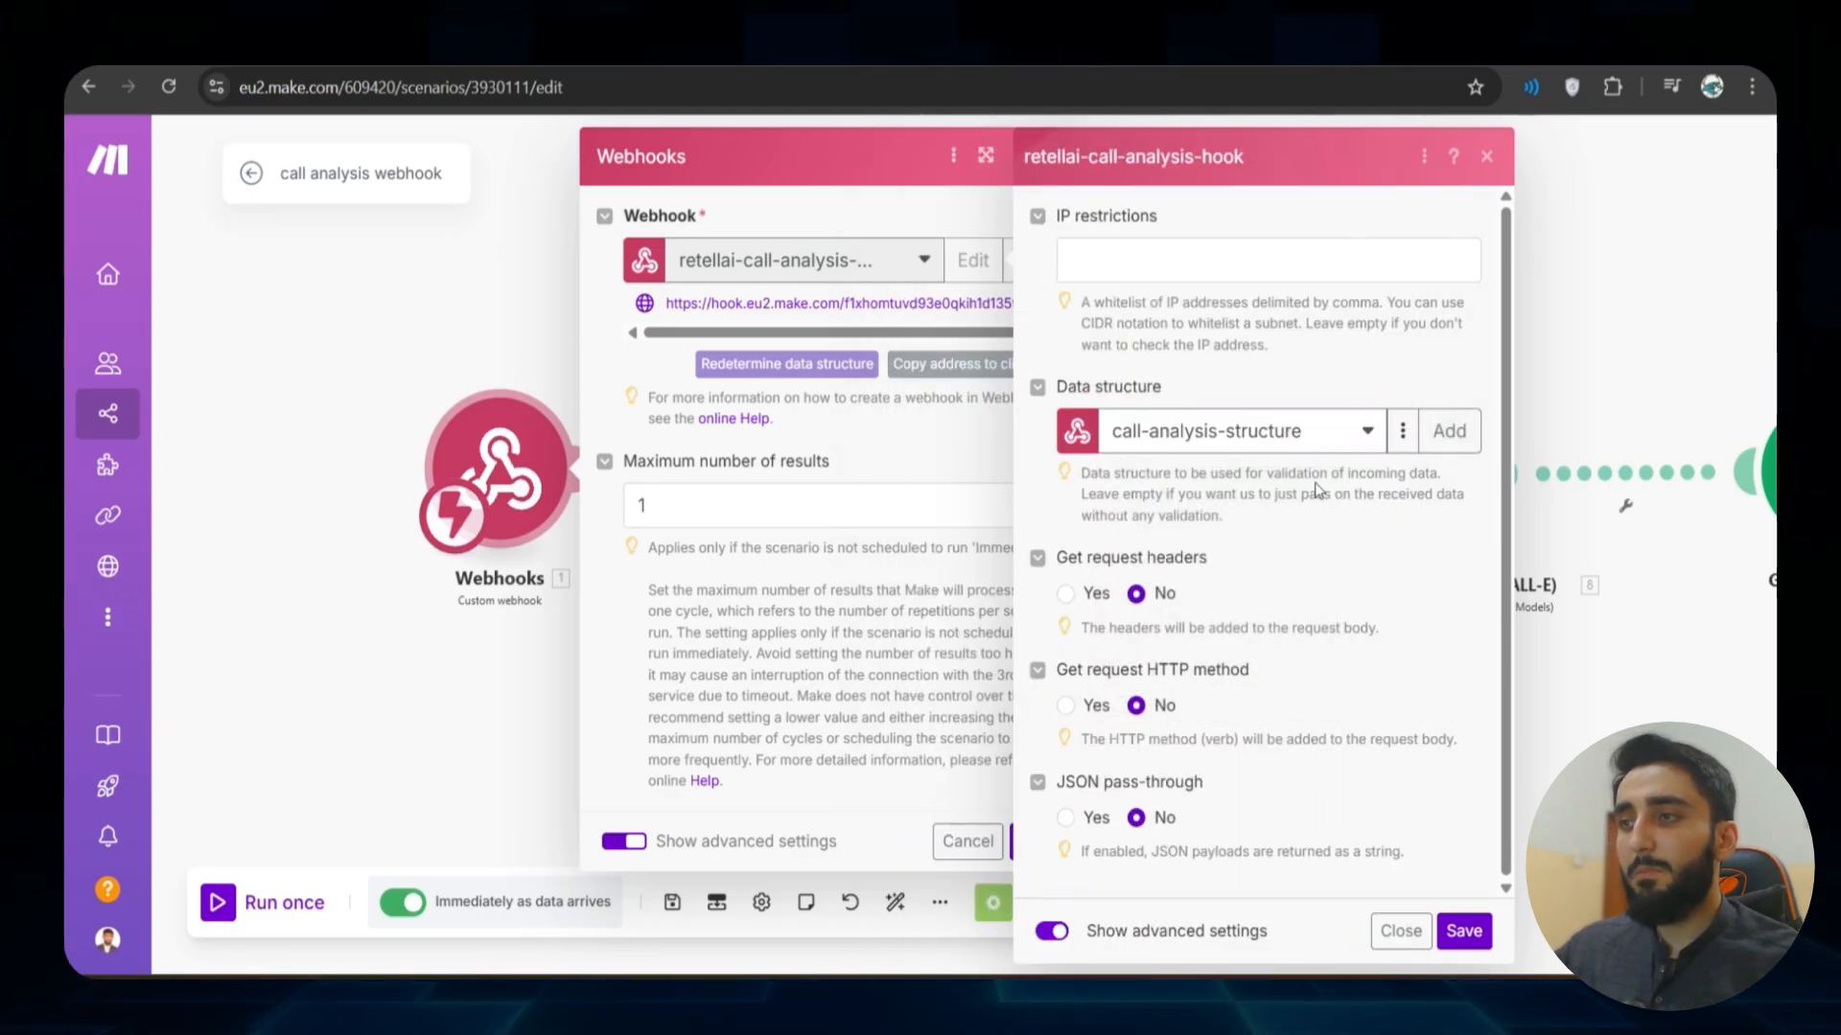
left_click(1402, 430)
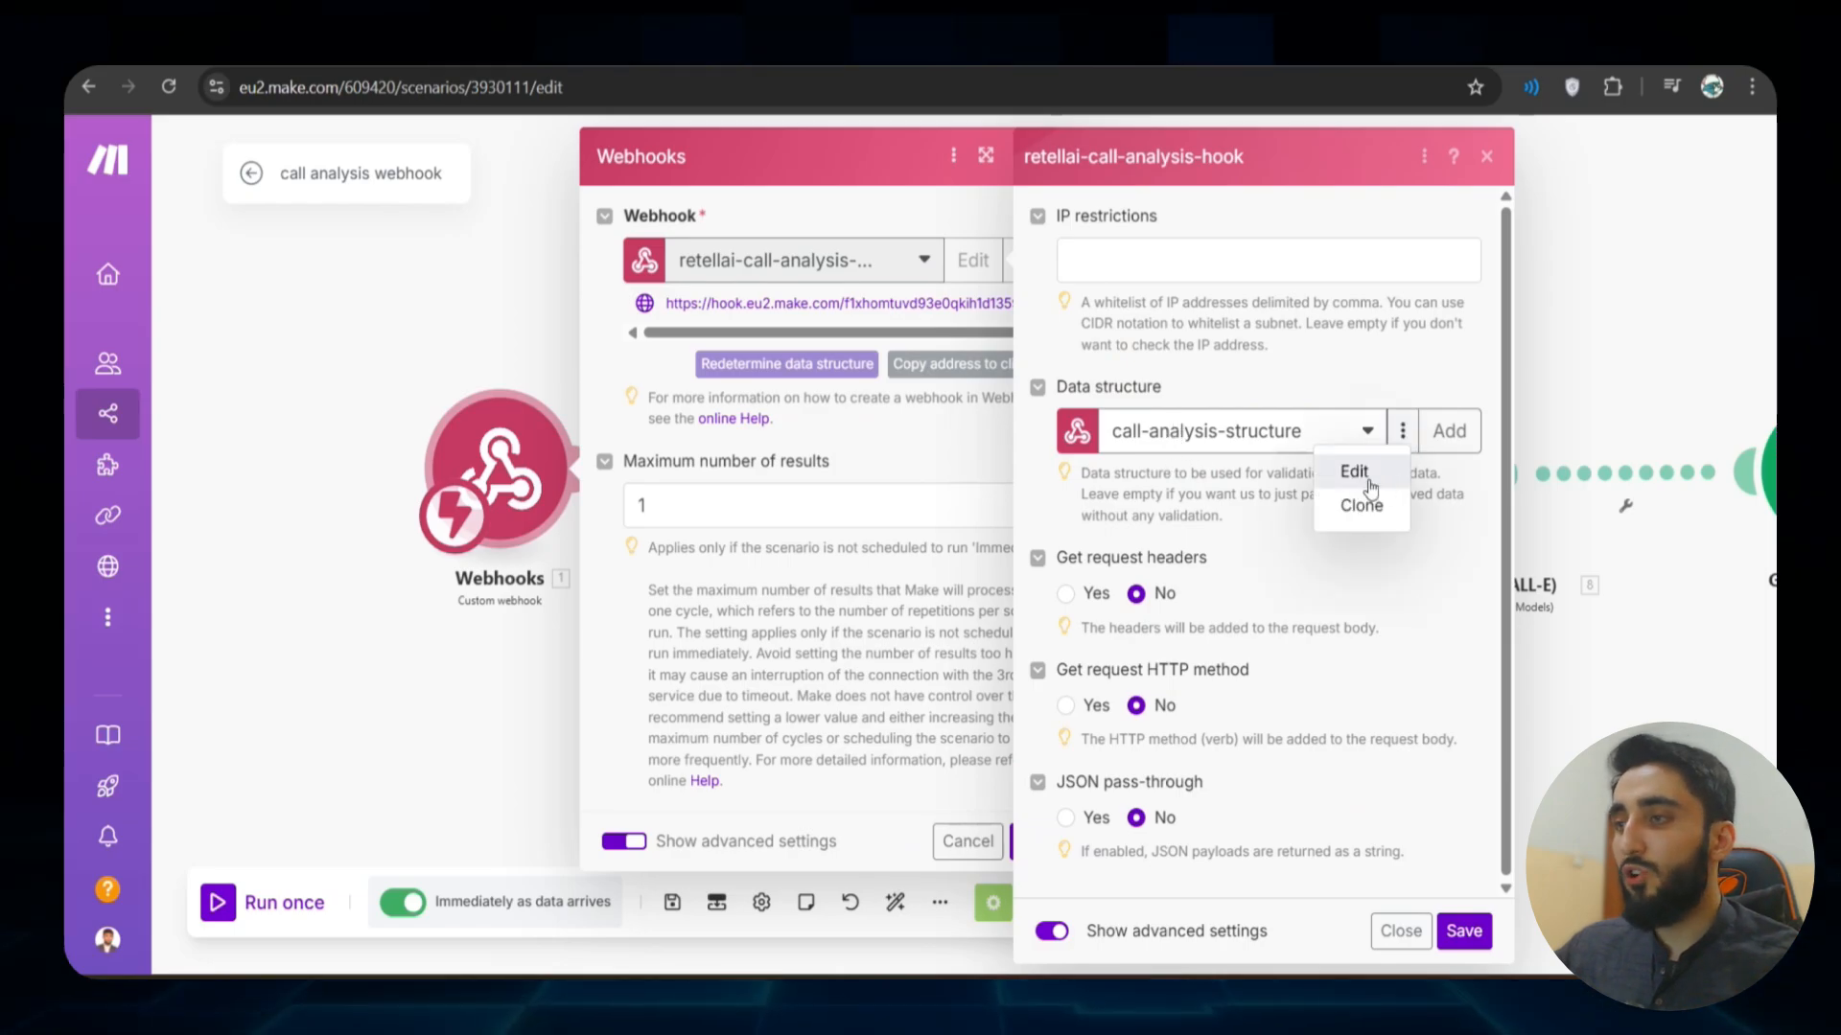
left_click(1355, 466)
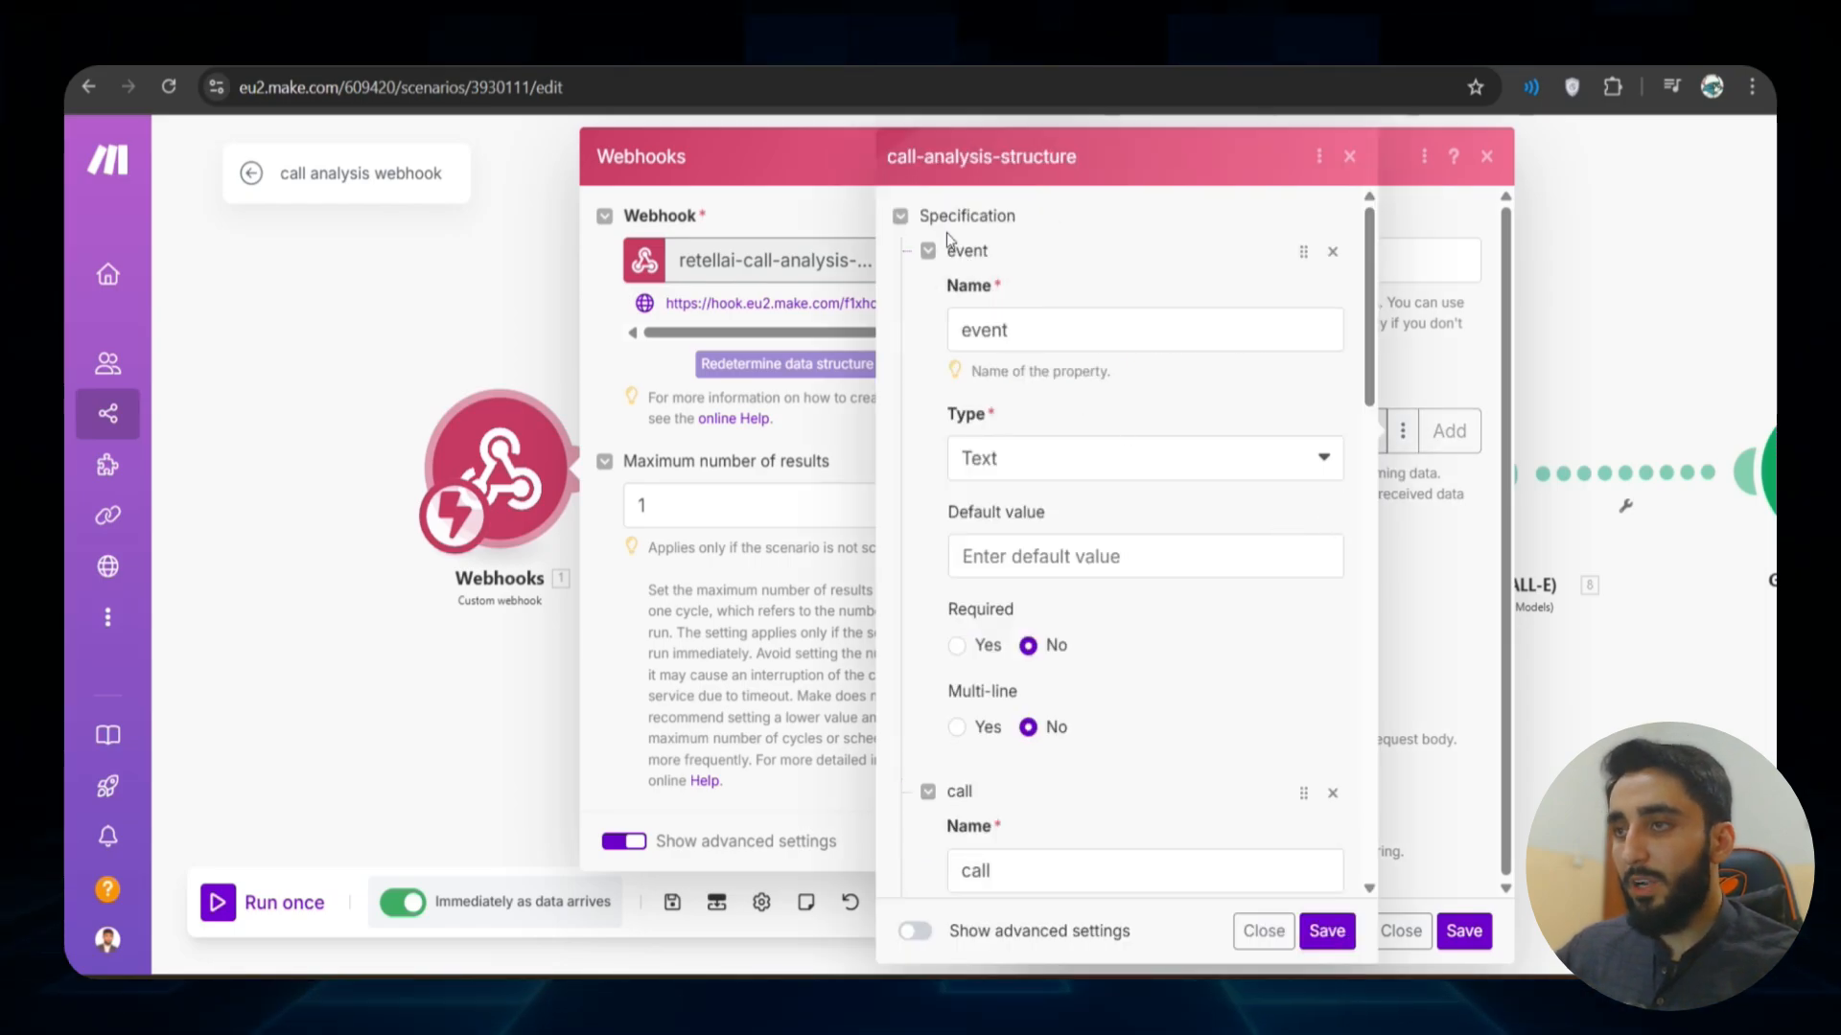
Review the call-analysis-structure fields, including event, then close the structure editor.
left_click_drag(977, 257, 947, 254)
left_click(1056, 248)
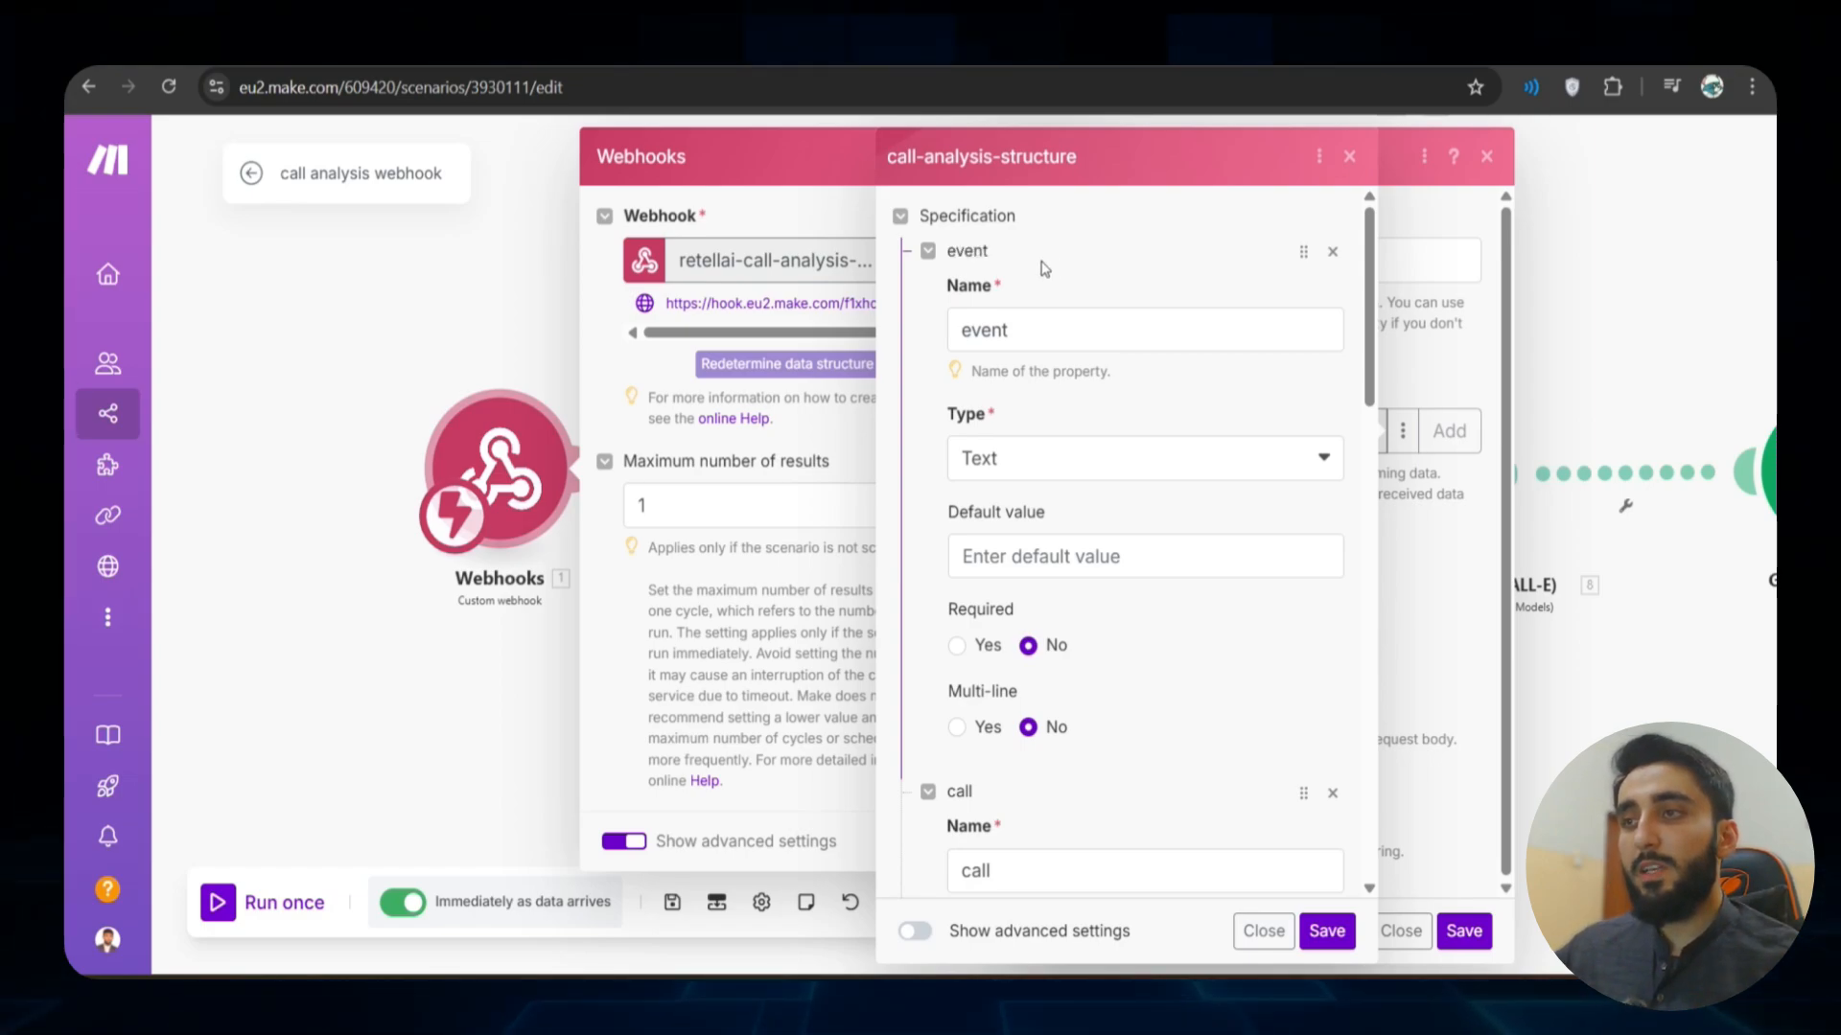
scroll(1155, 403, "down", 3)
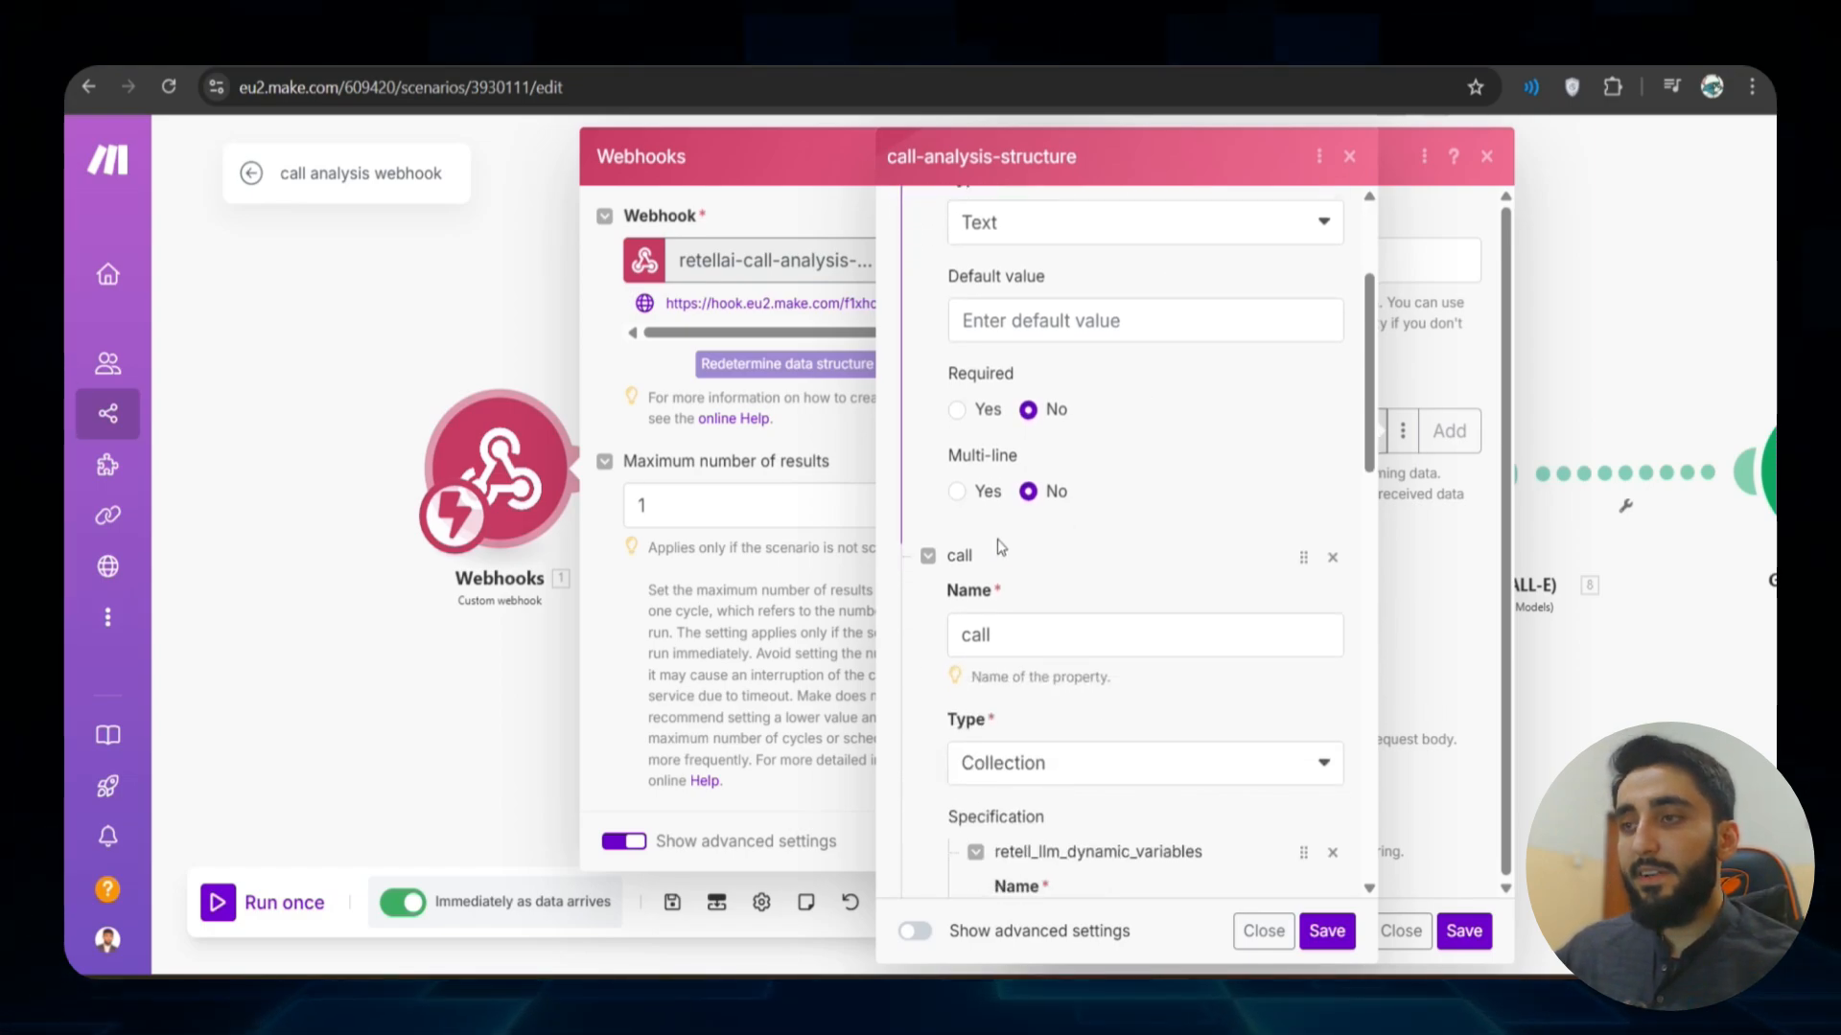
left_click_drag(947, 556, 1141, 563)
scroll(1142, 563, "down", 10)
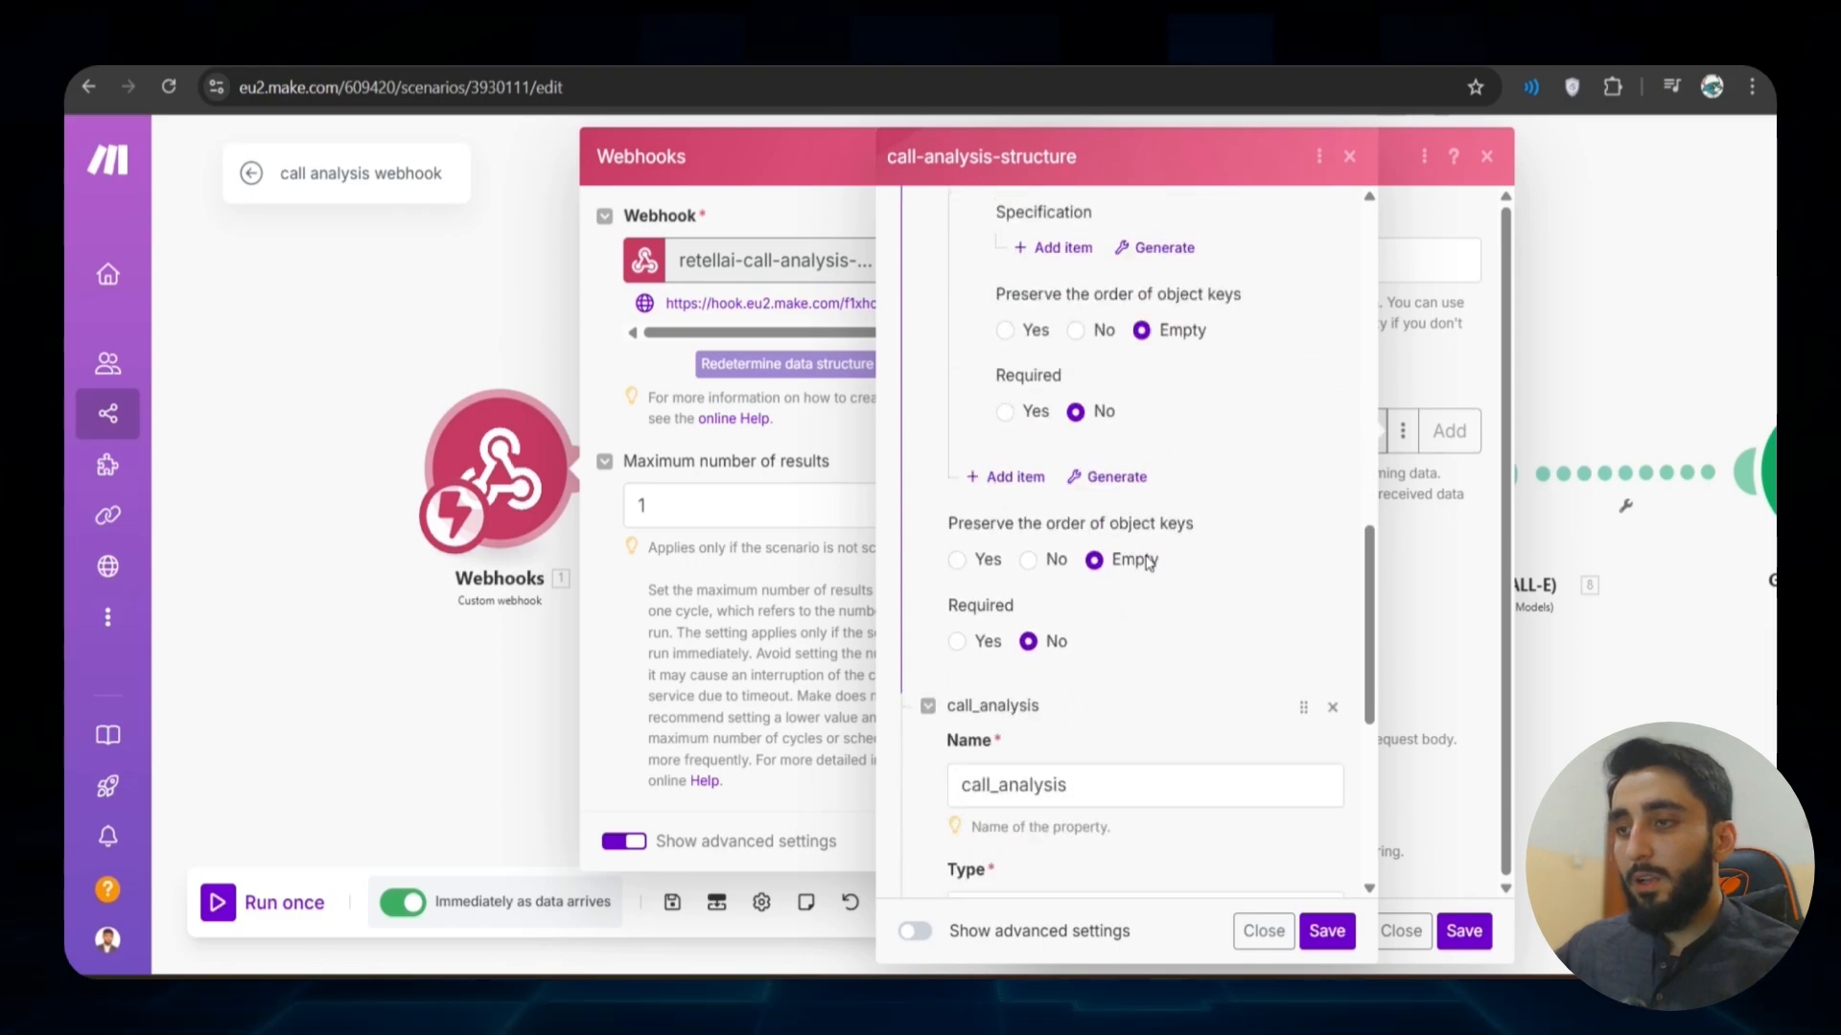
scroll(1147, 563, "down", 3)
left_click_drag(1045, 427, 949, 427)
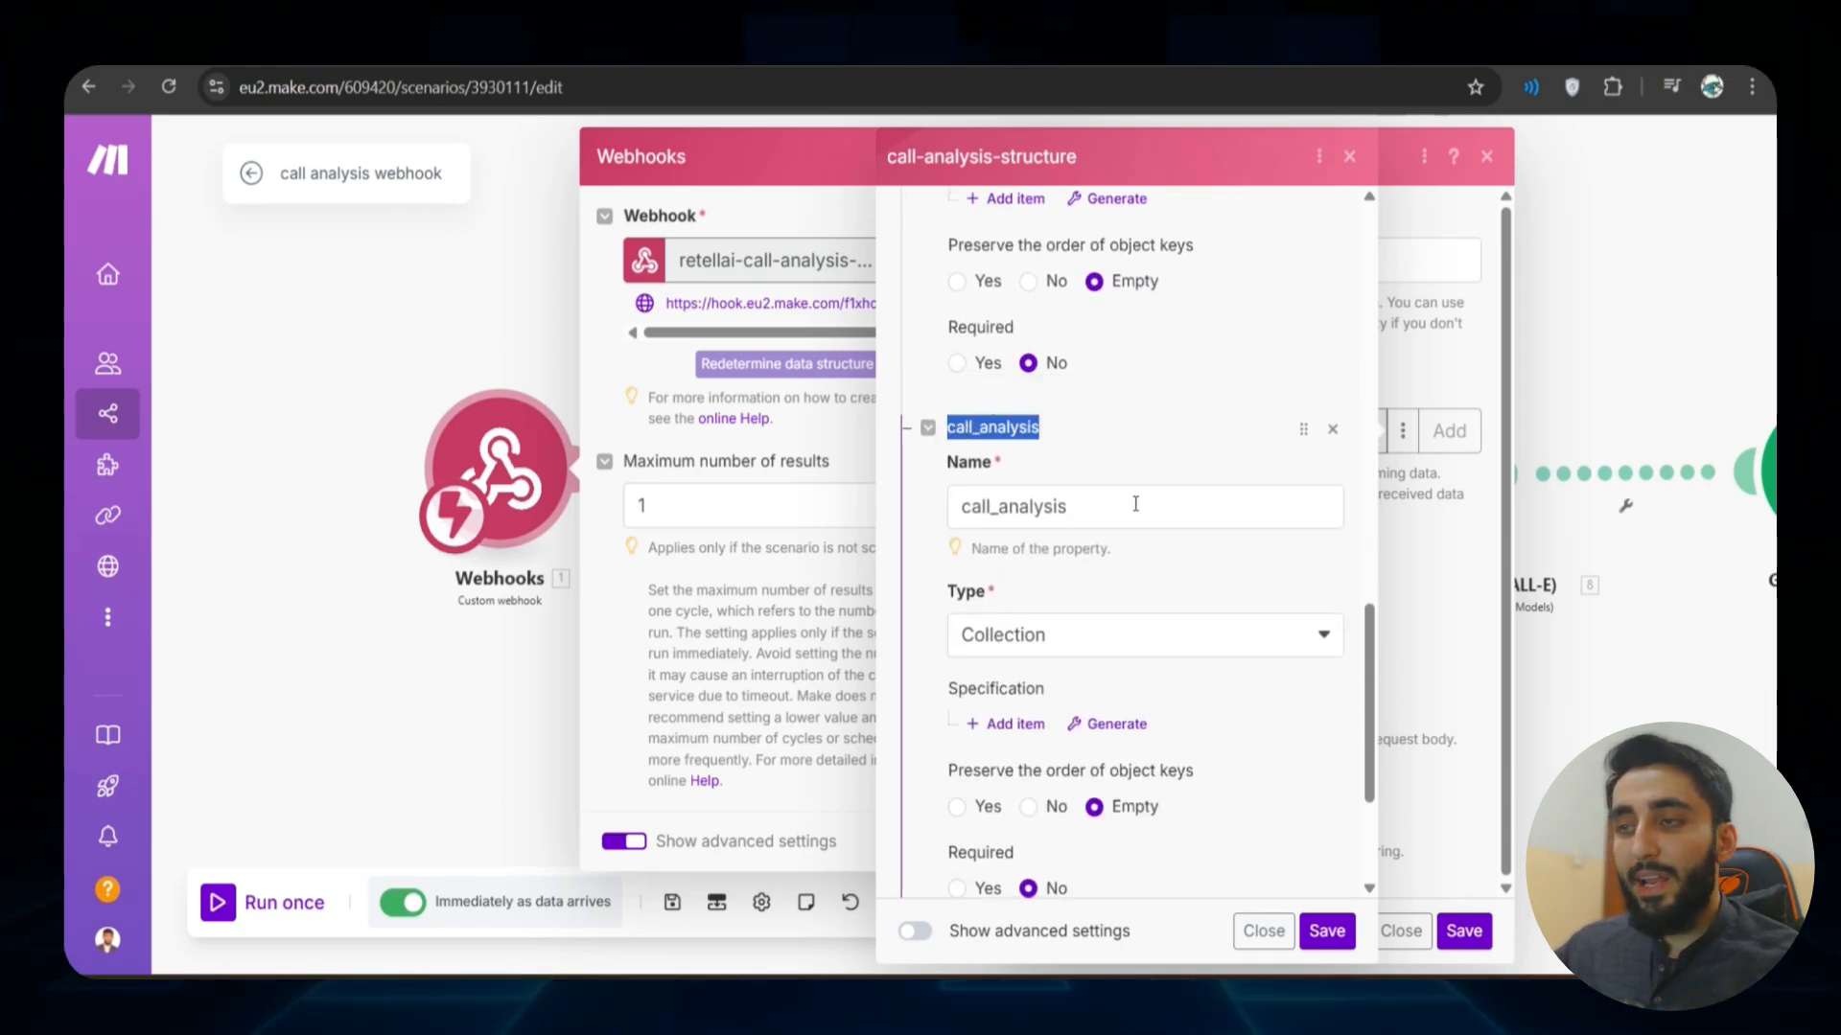
scroll(1140, 508, "down", 3)
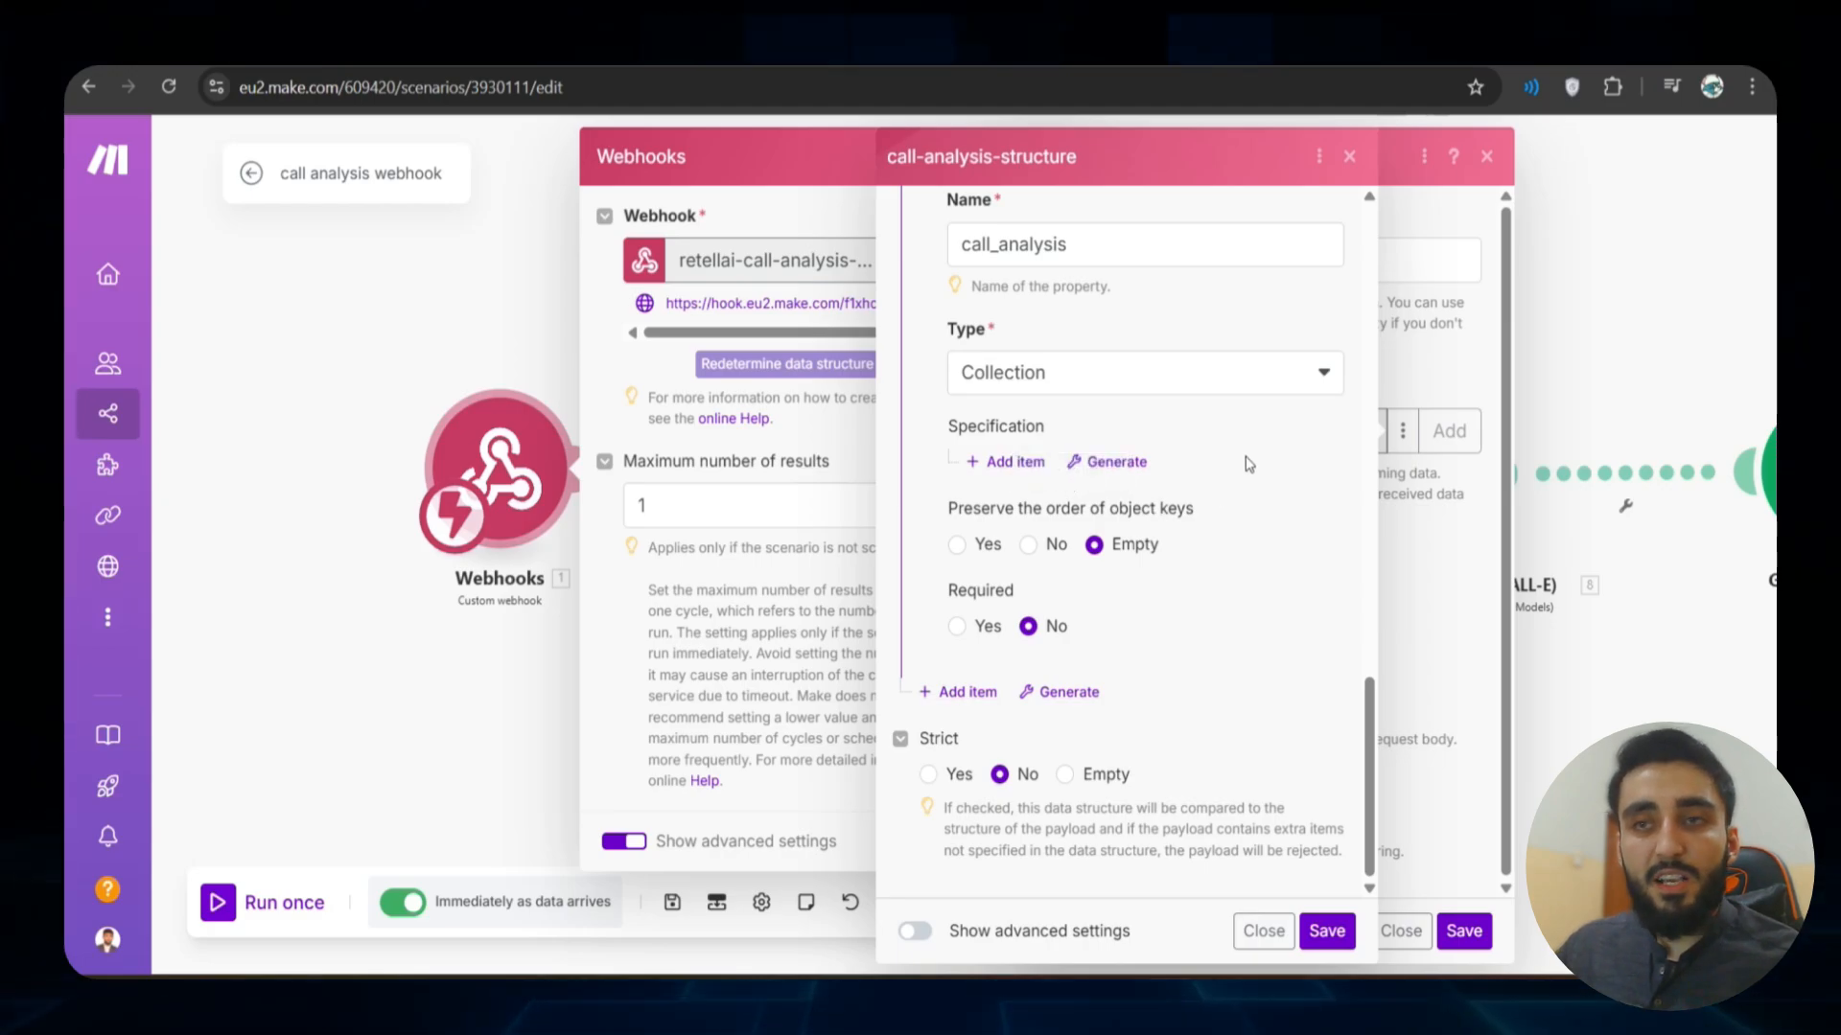
scroll(1248, 464, "up", 10)
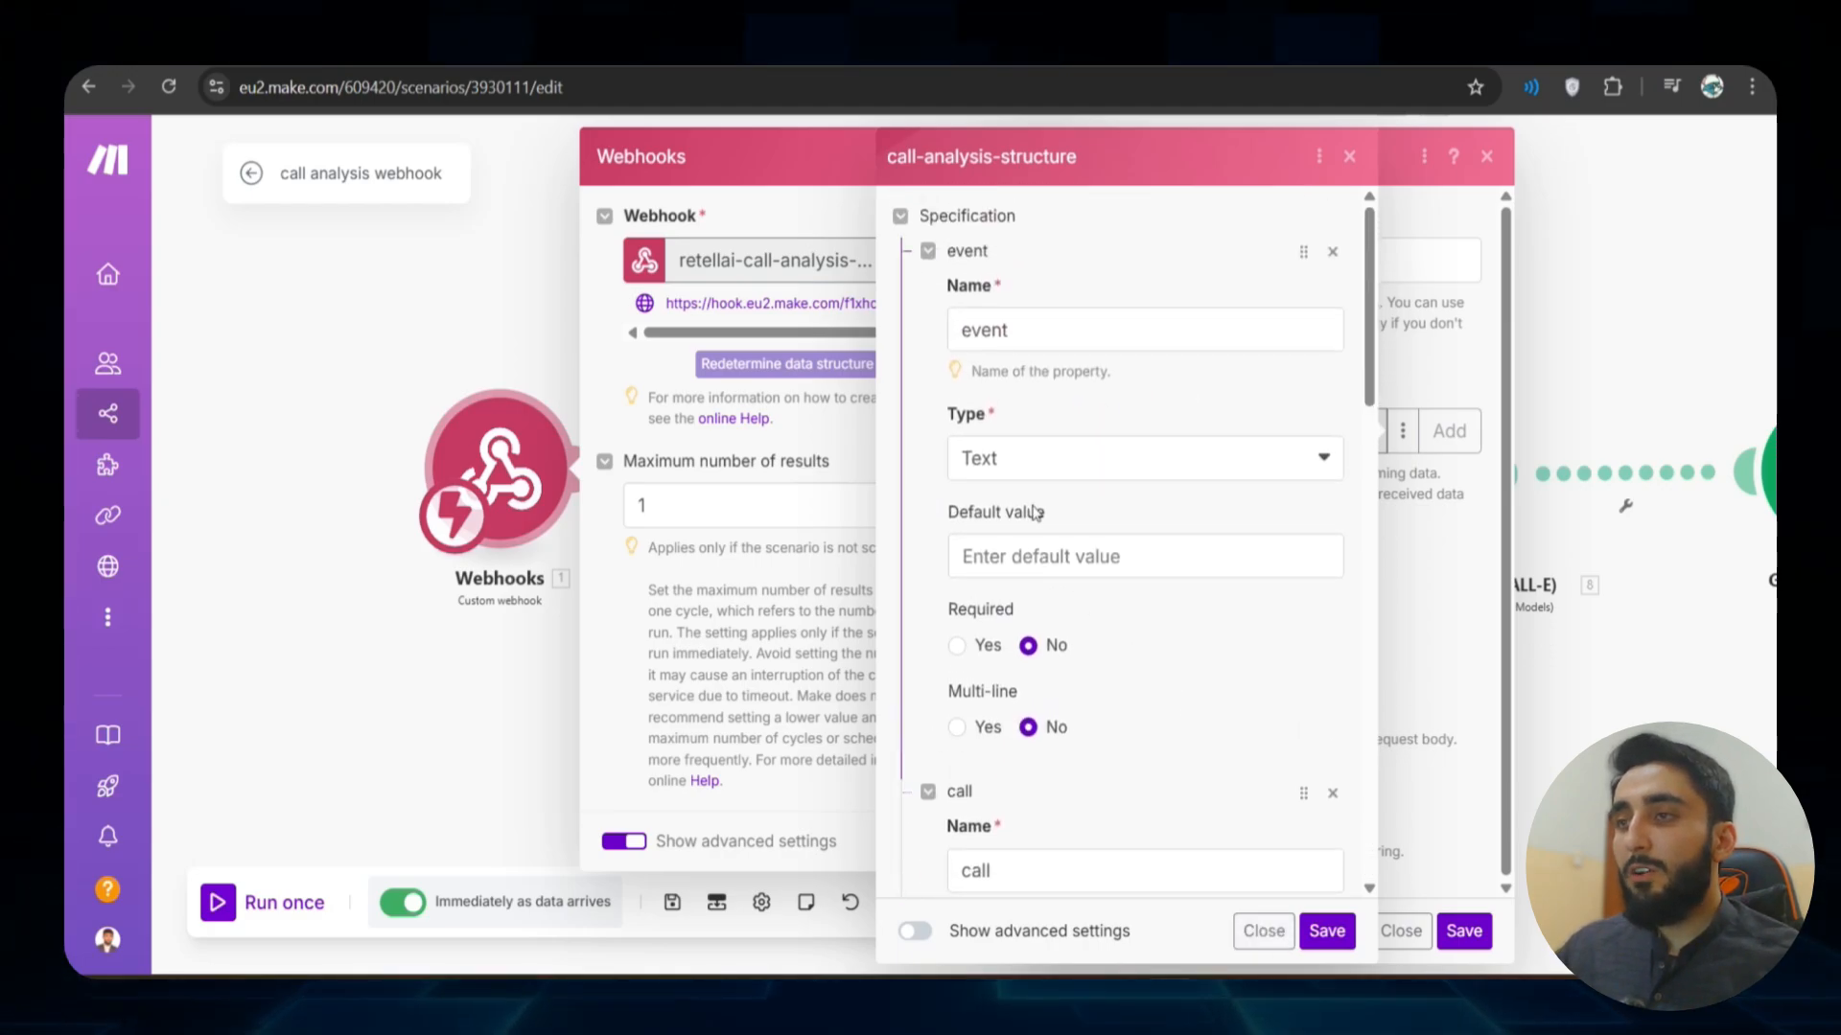
left_click_drag(997, 260, 956, 259)
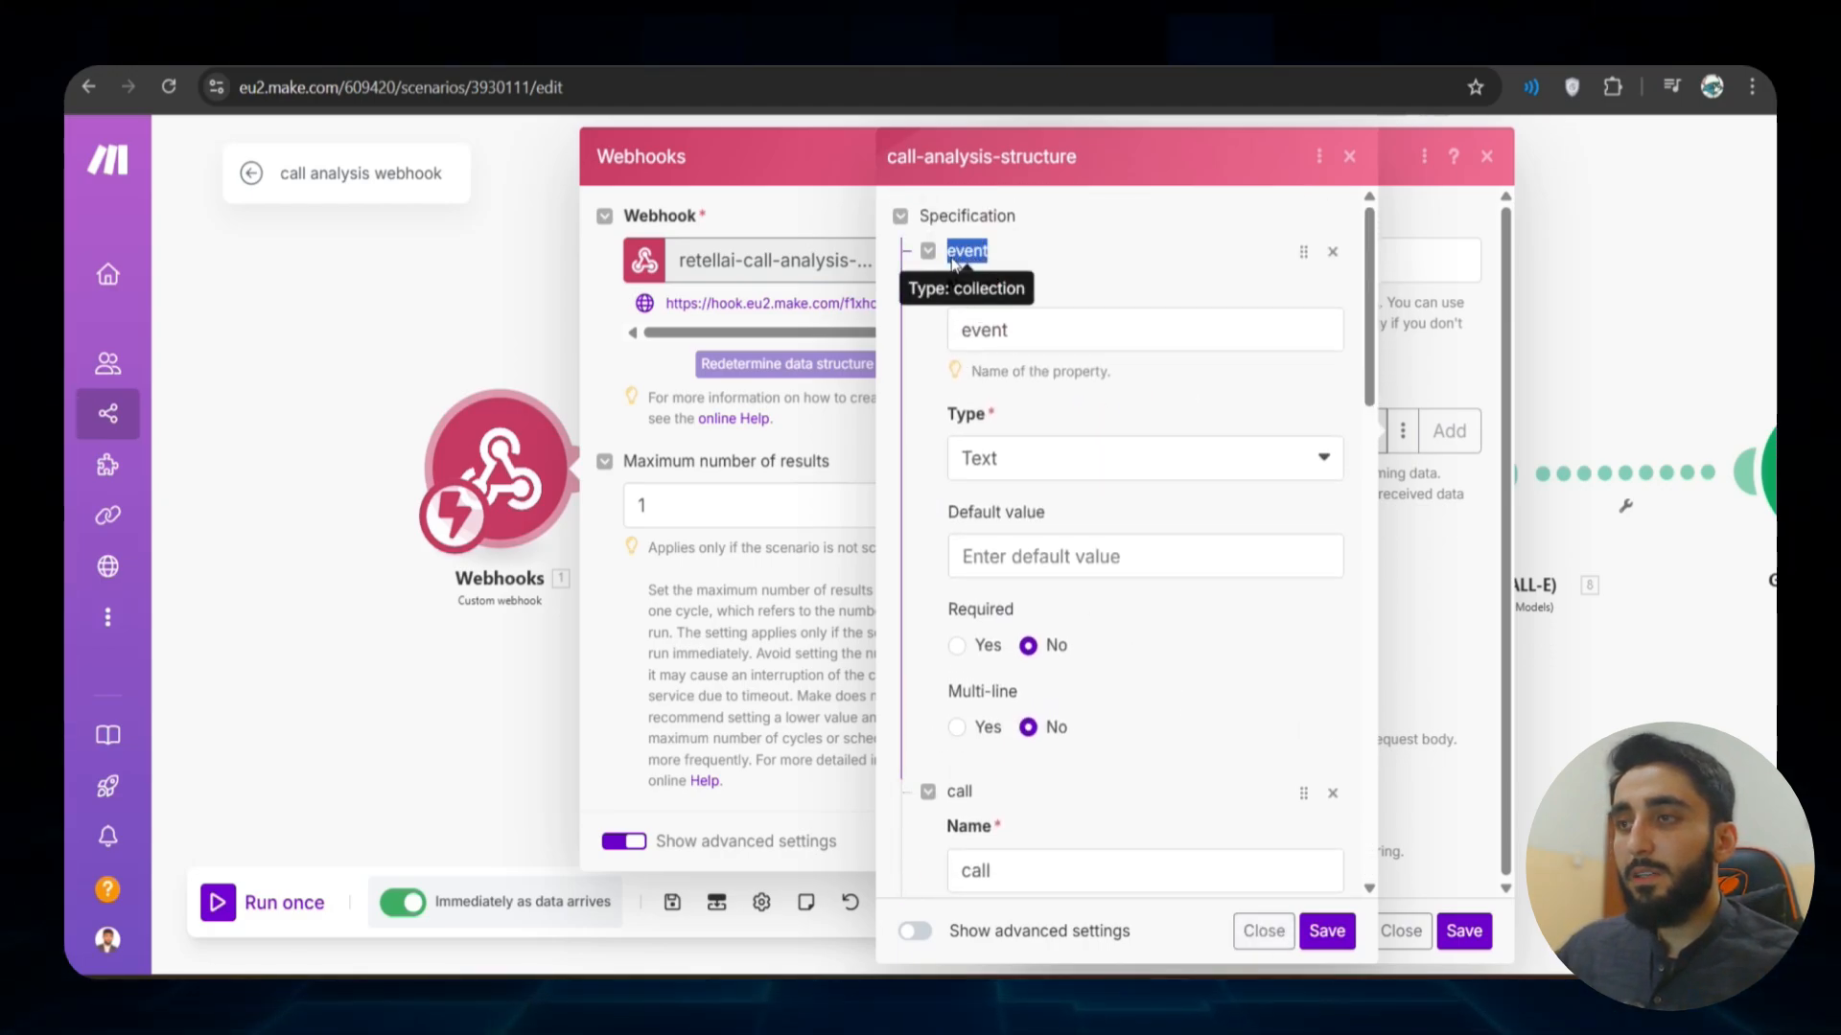
left_click(1265, 930)
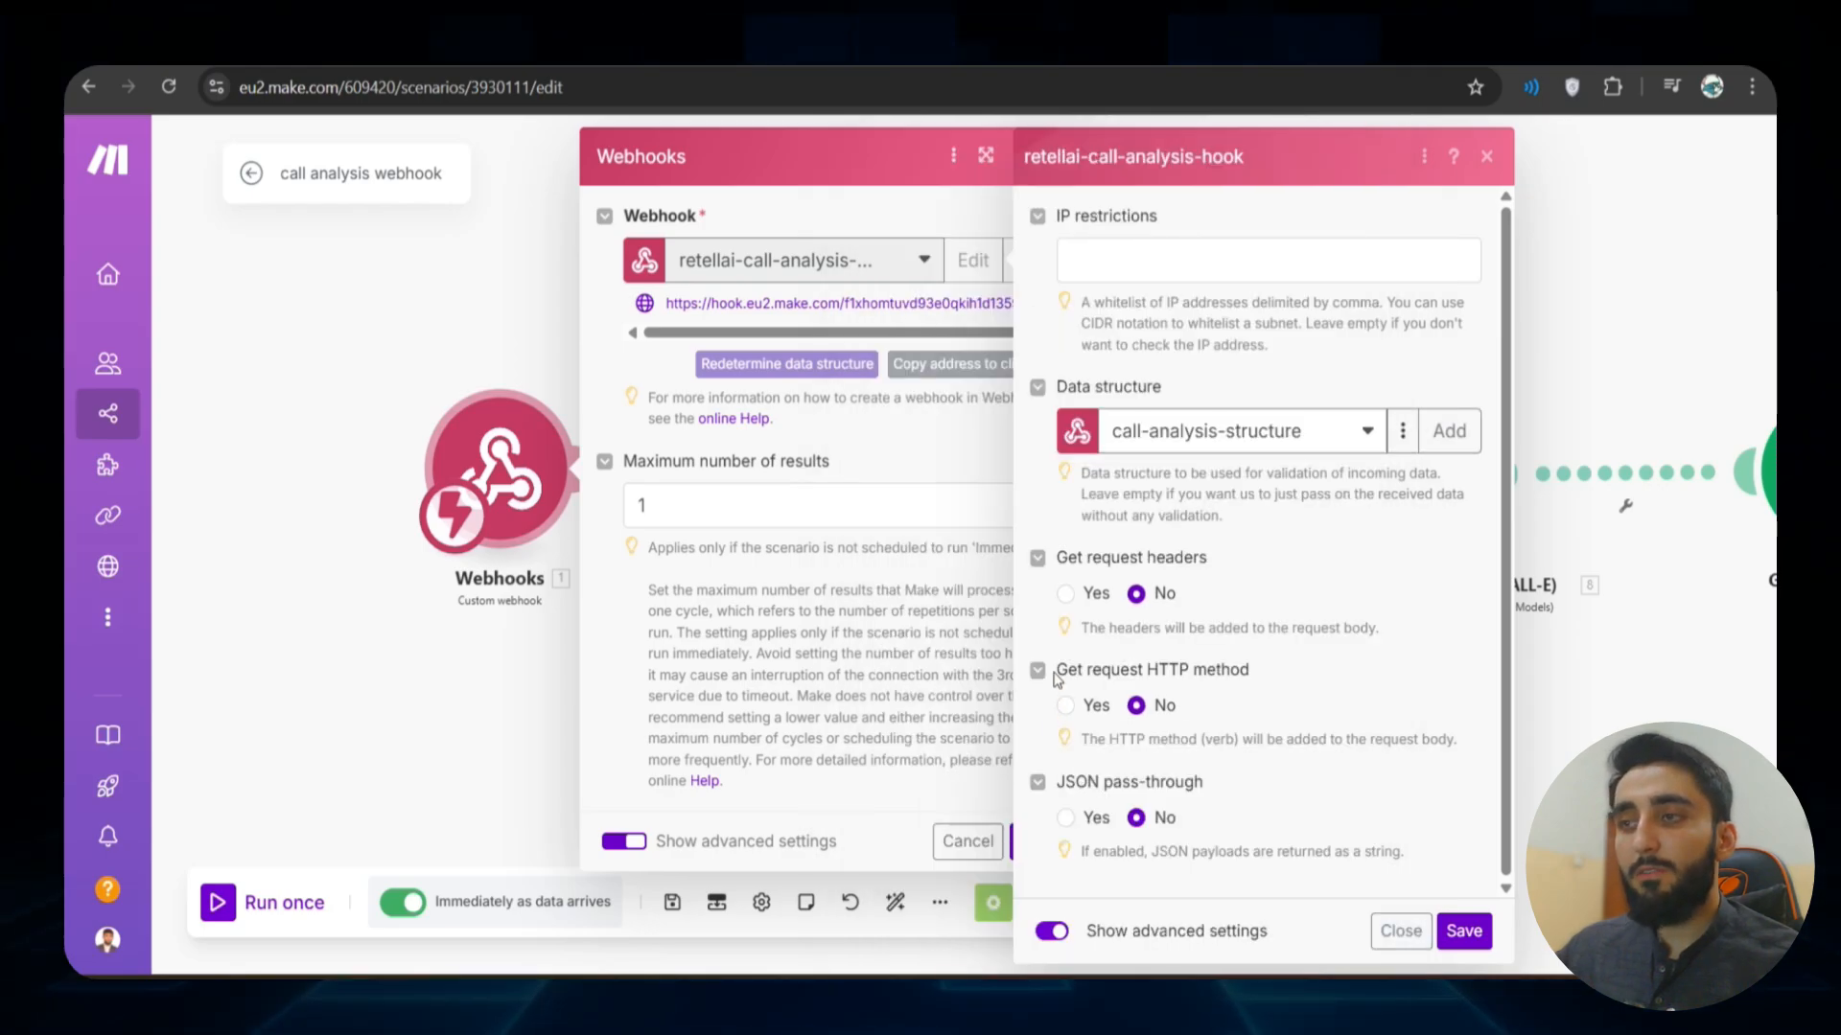
Close the hook's advanced settings, highlight the webhook address and close the Webhooks module.
left_click(972, 465)
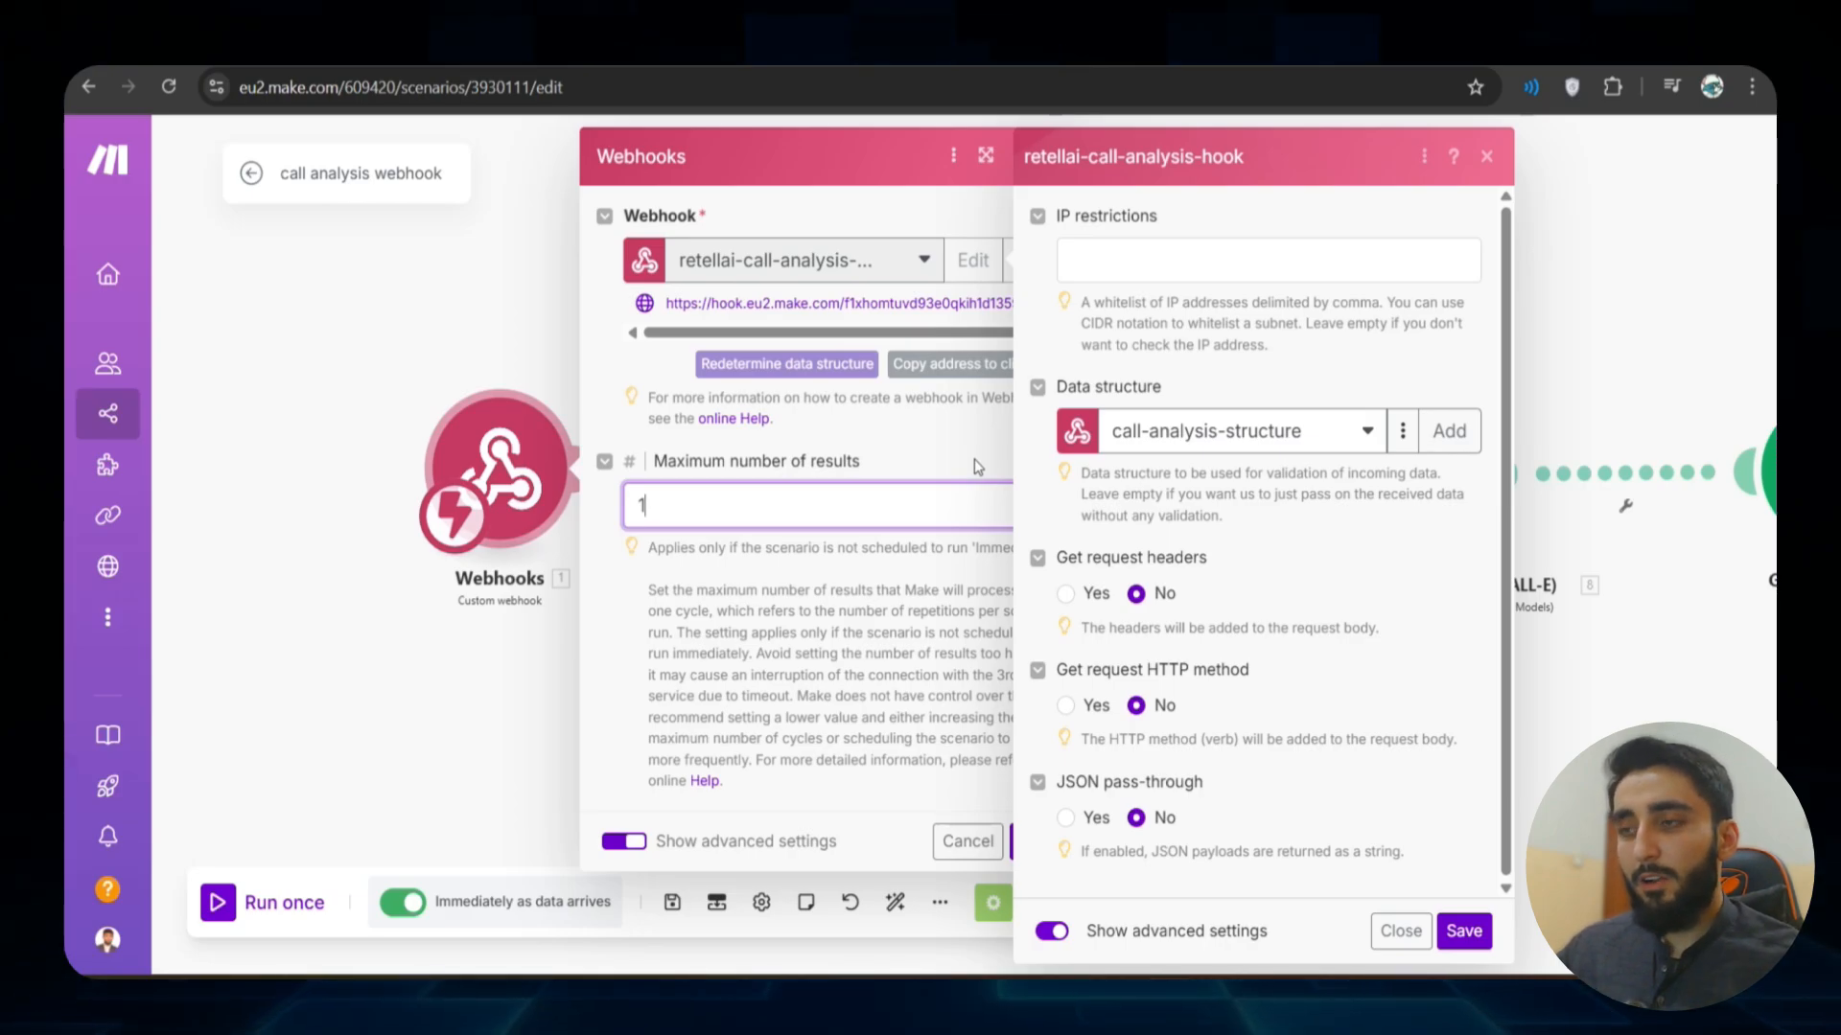
left_click(1401, 931)
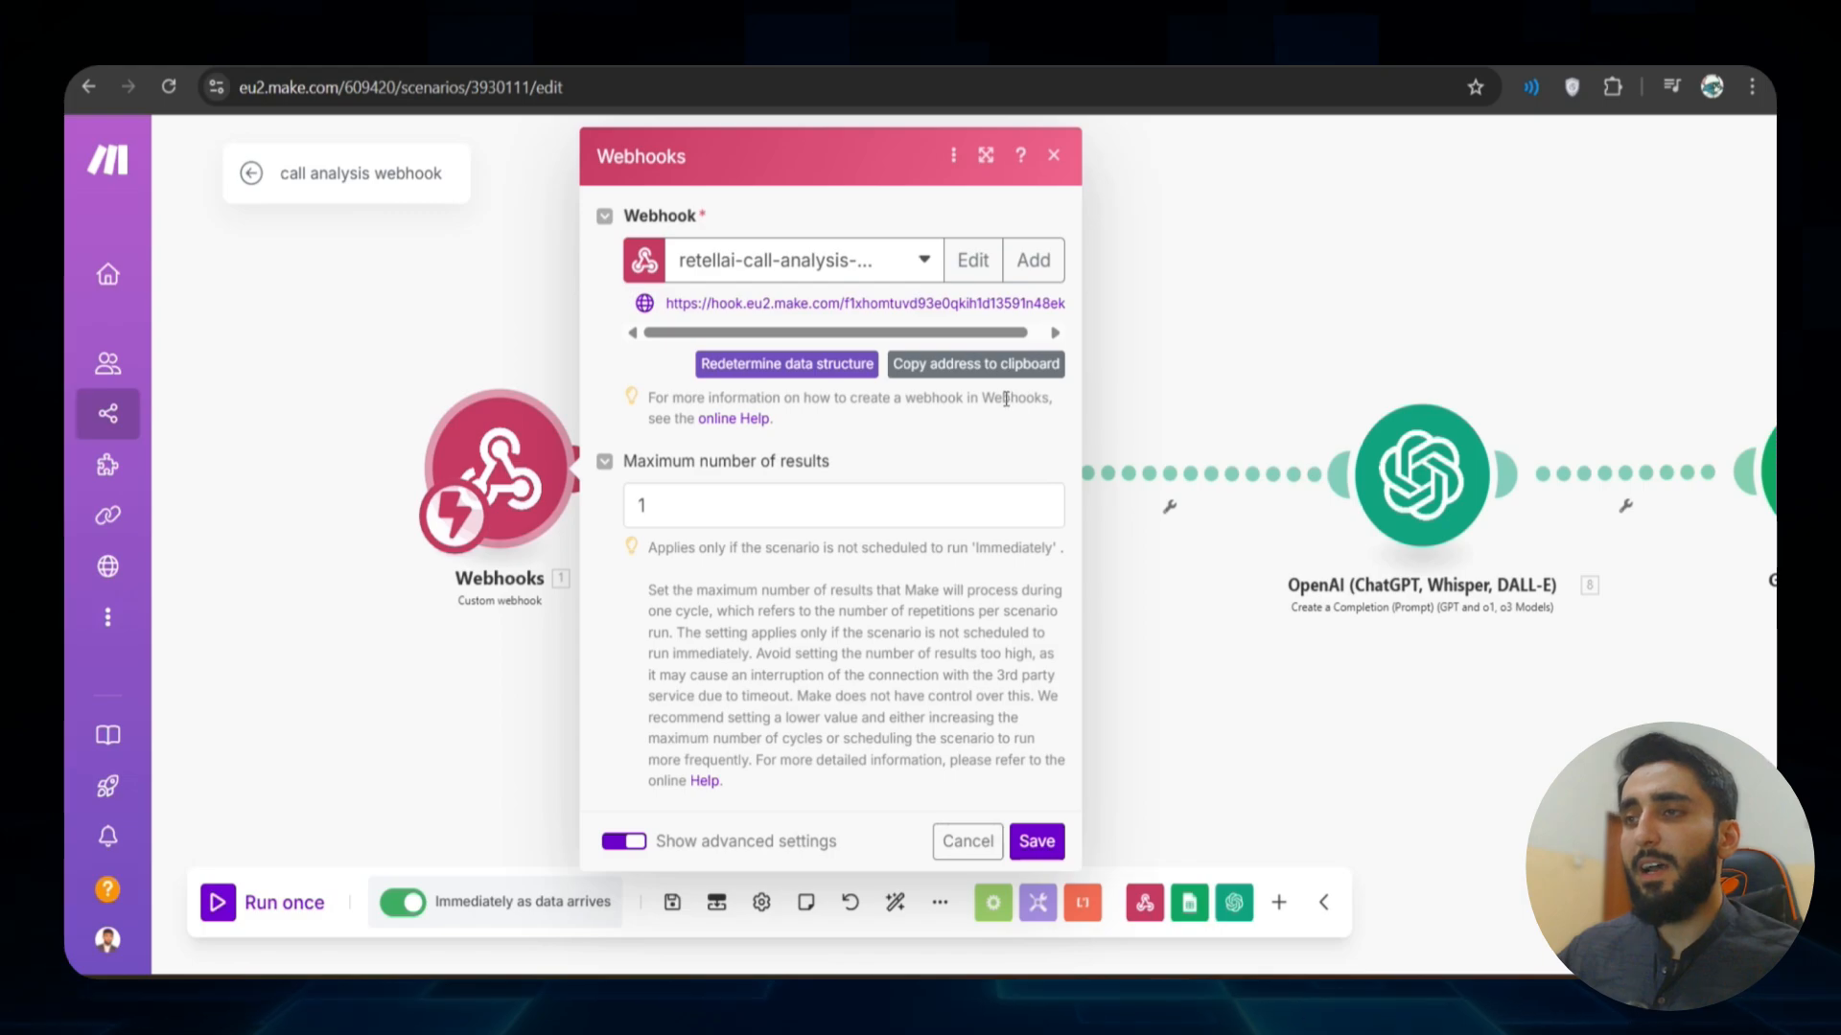
left_click_drag(1039, 303, 670, 303)
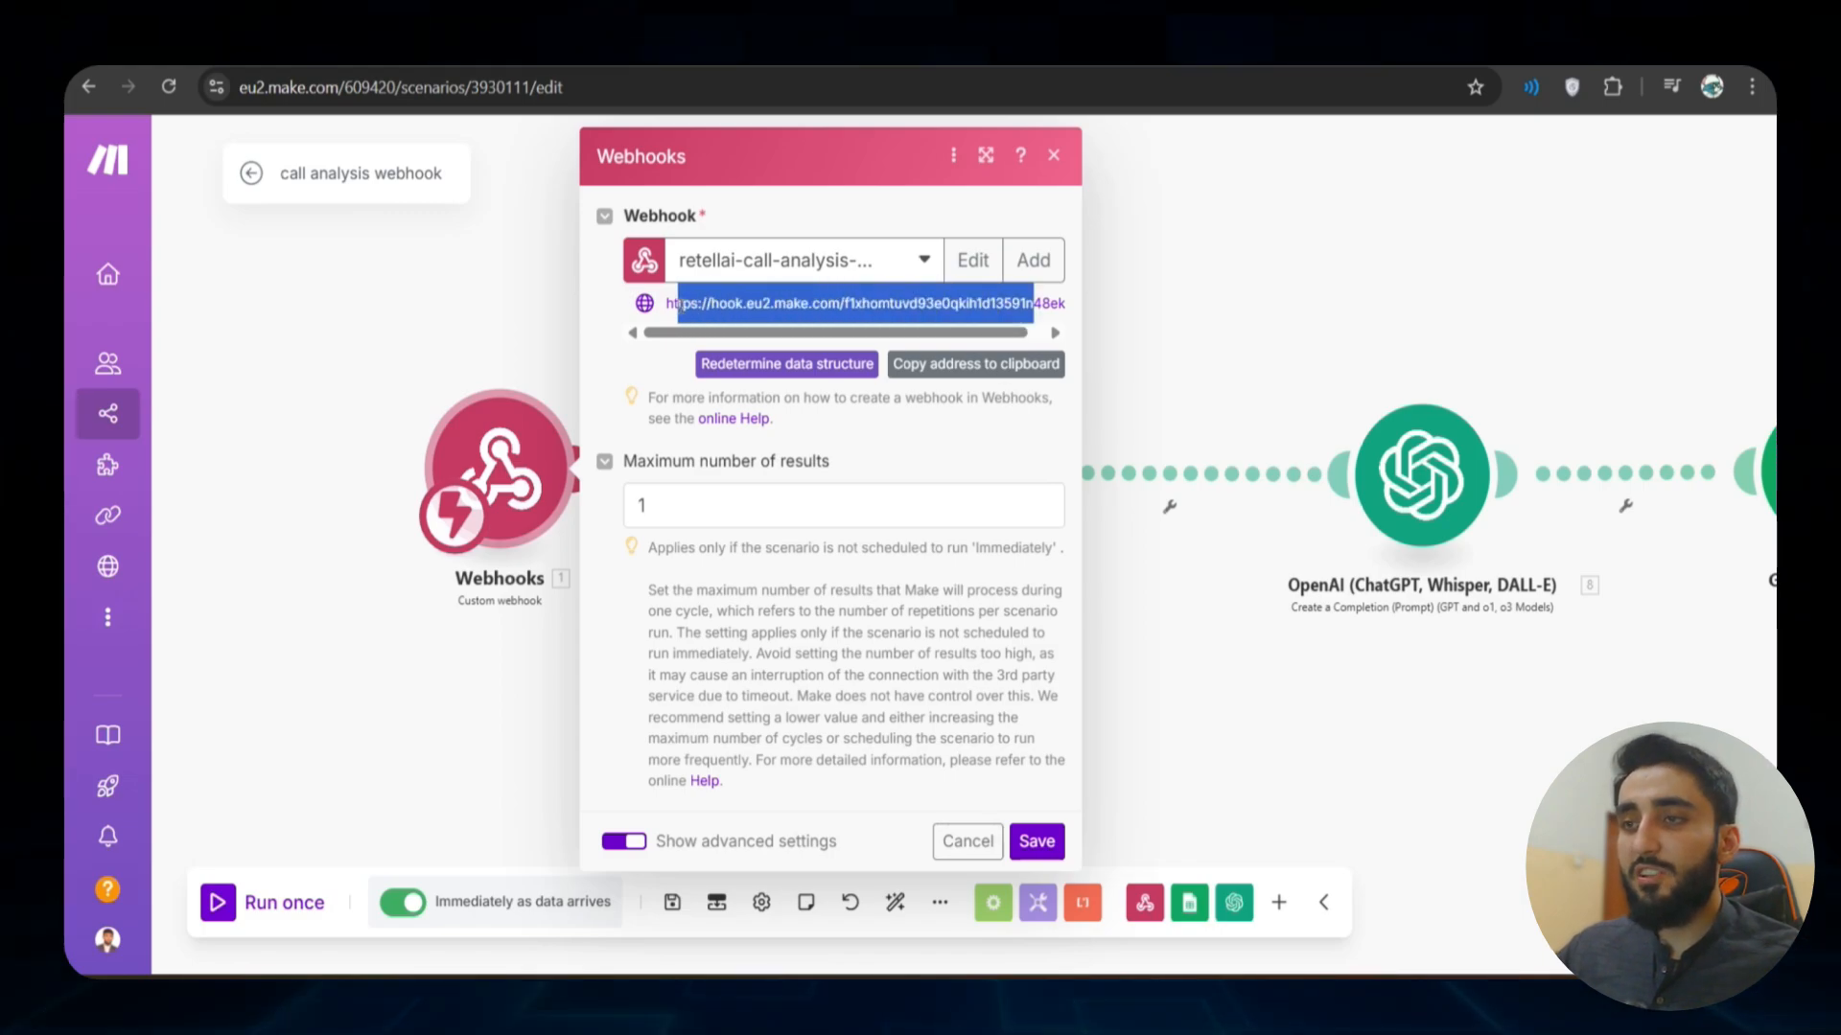
left_click(670, 303)
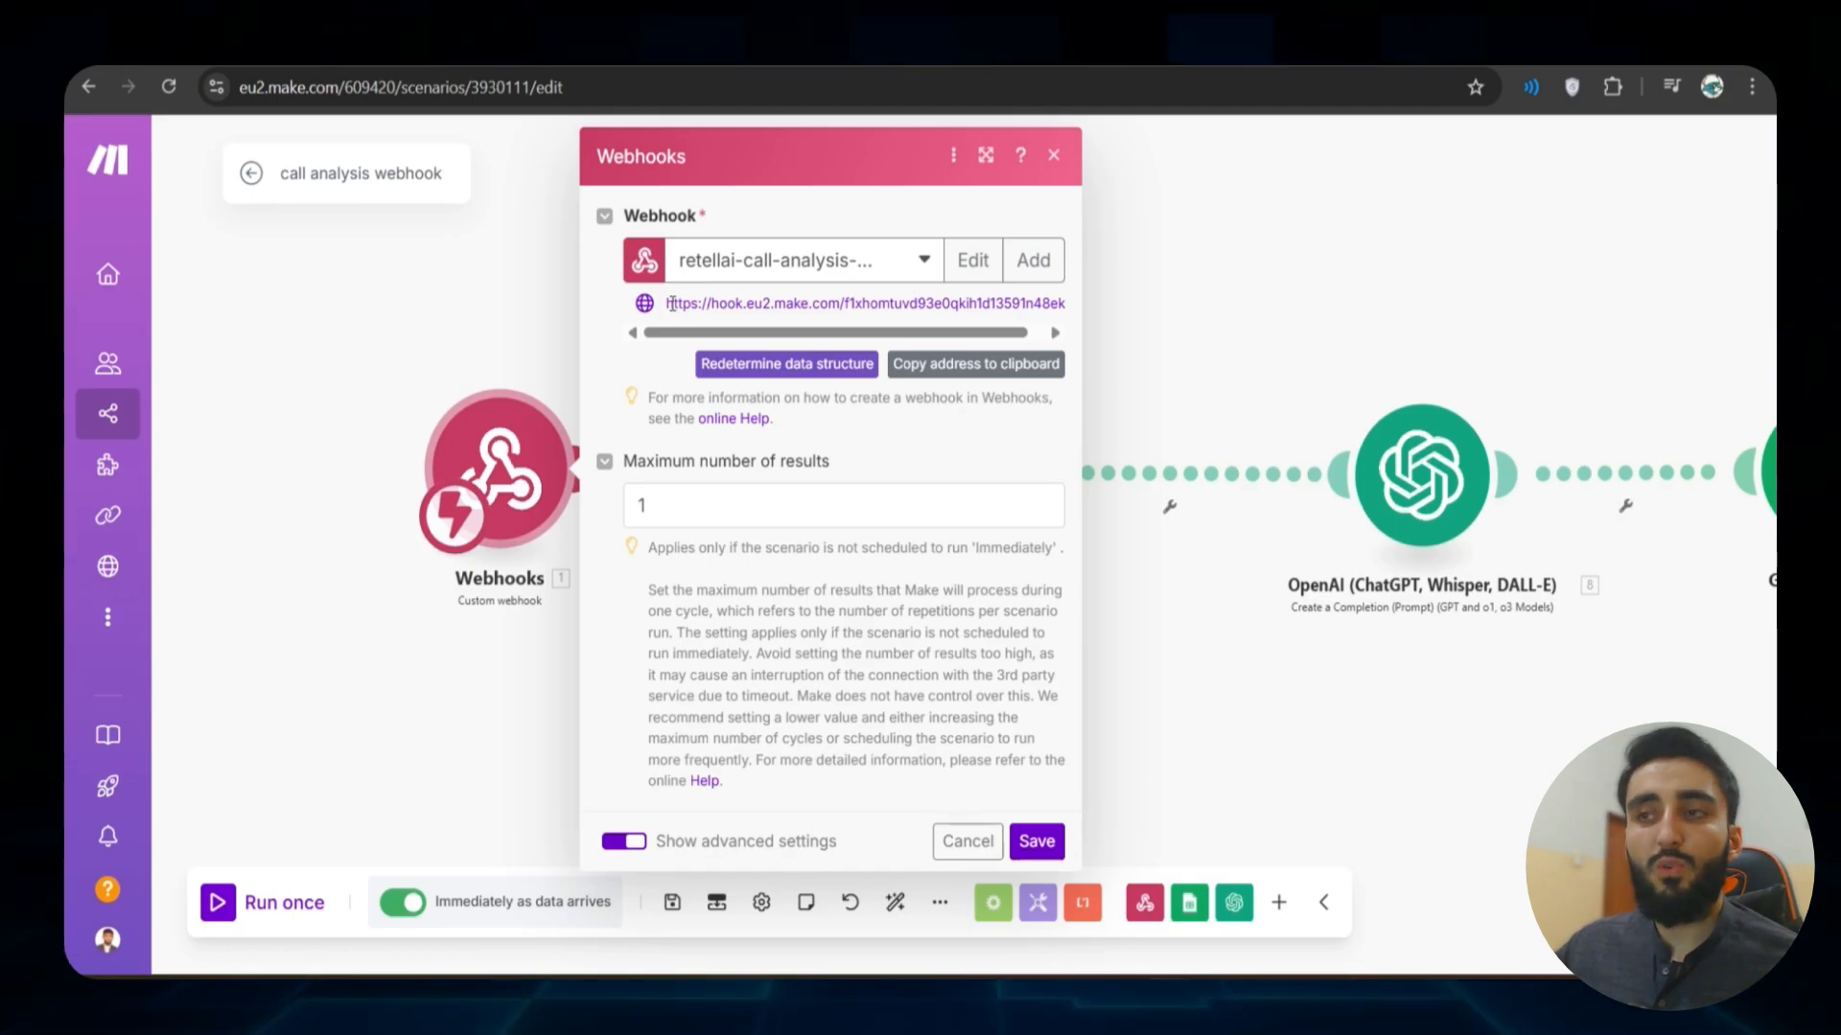
left_click(1215, 307)
left_click_drag(1217, 320, 947, 277)
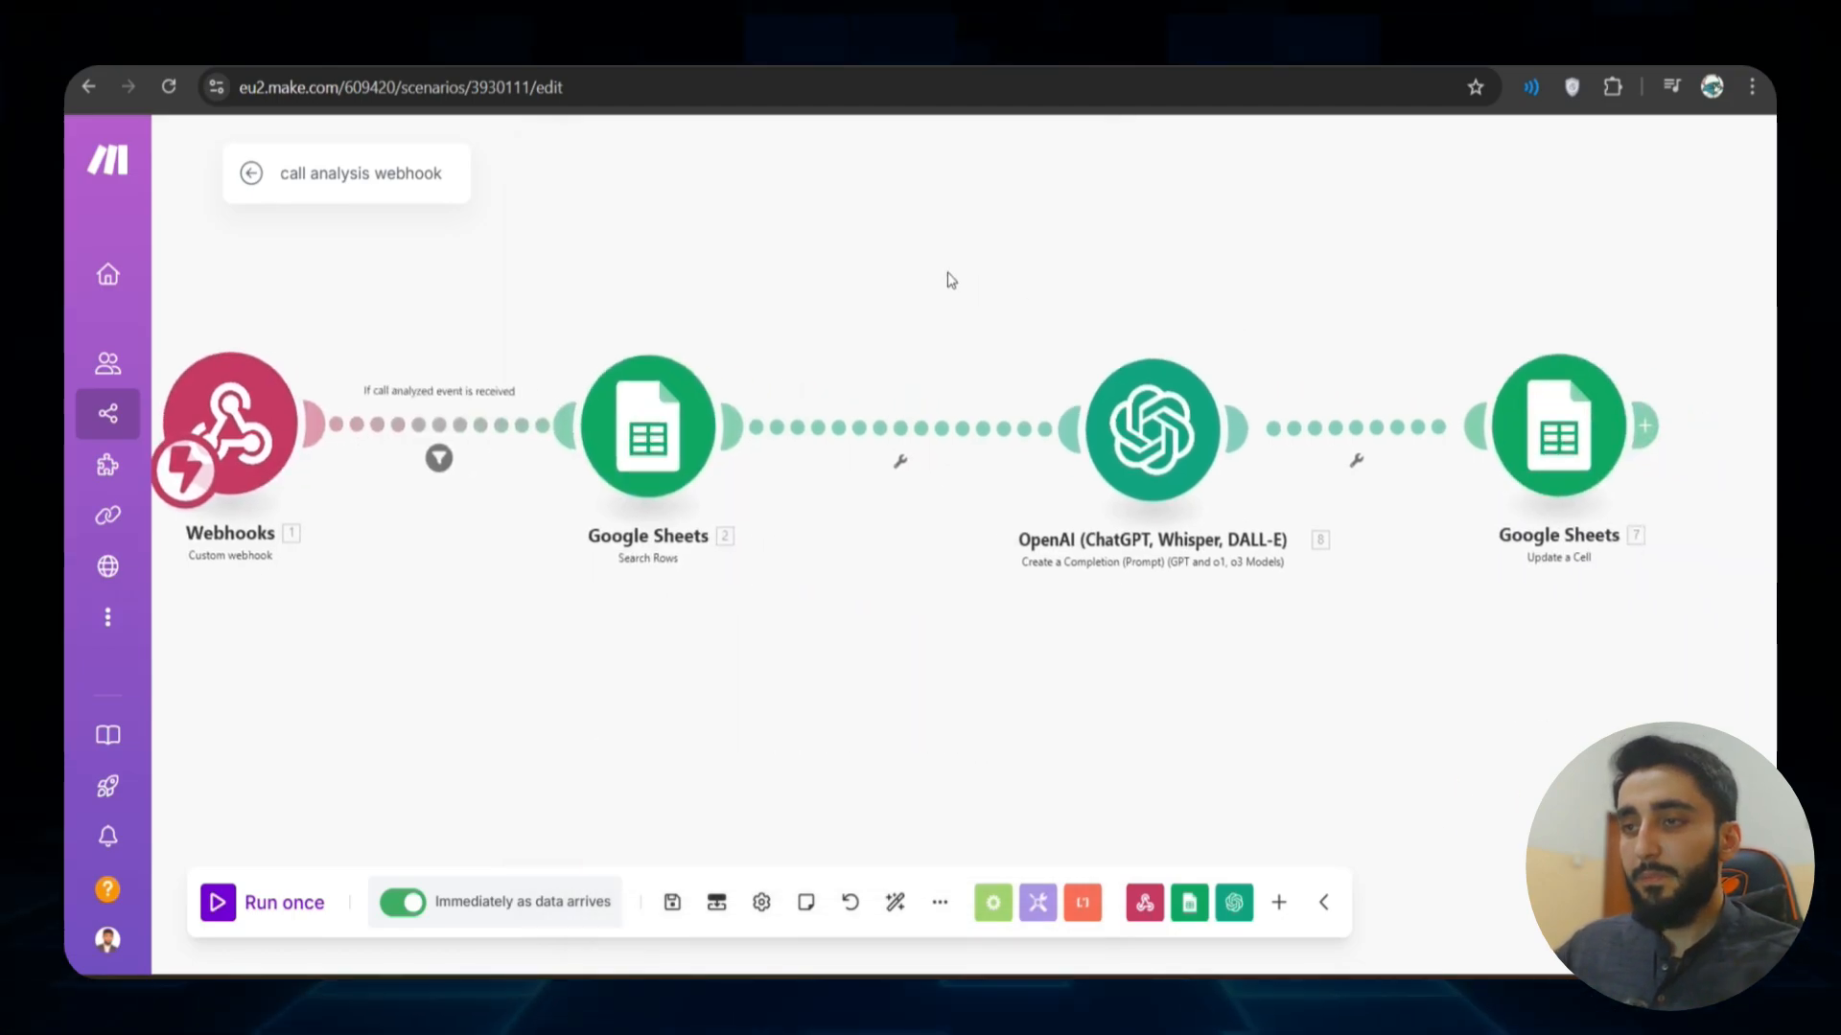
Review the Search Rows filters on the Patients Info sheet, then open the OpenAI summary module.
left_click_drag(369, 368, 519, 409)
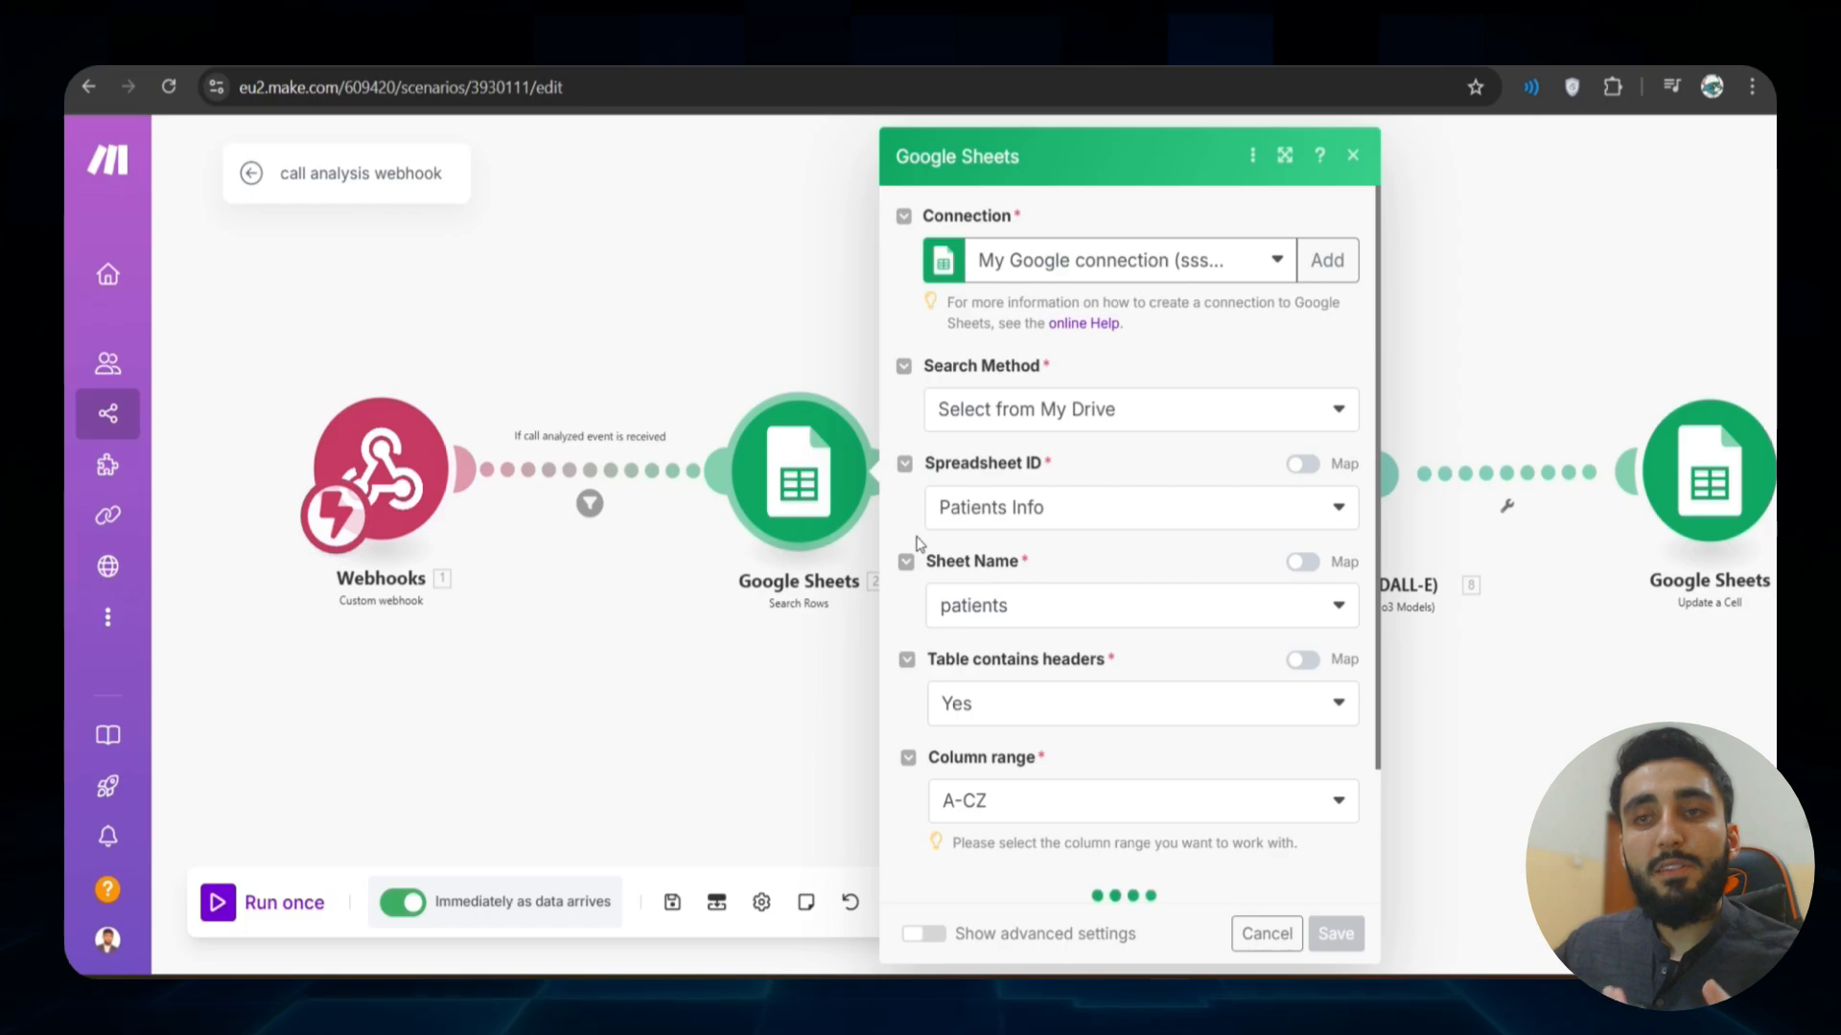
scroll(1097, 598, "down", 1)
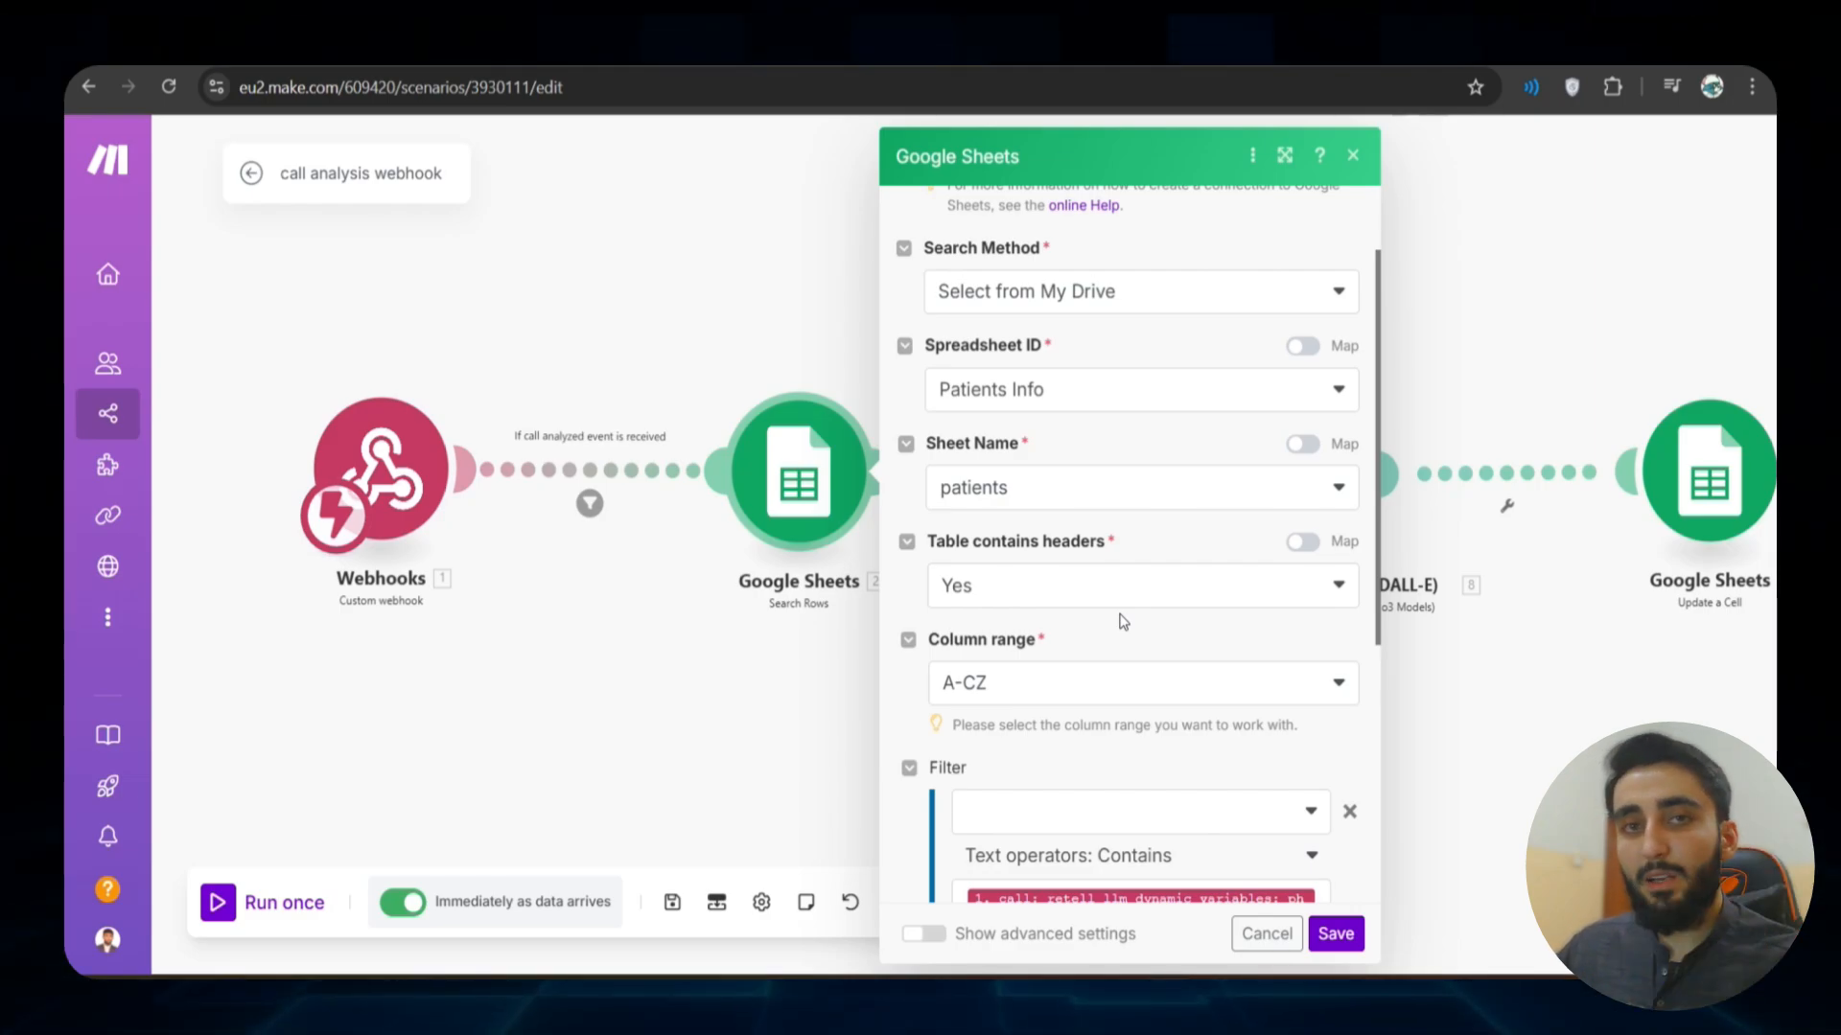
scroll(1135, 617, "down", 3)
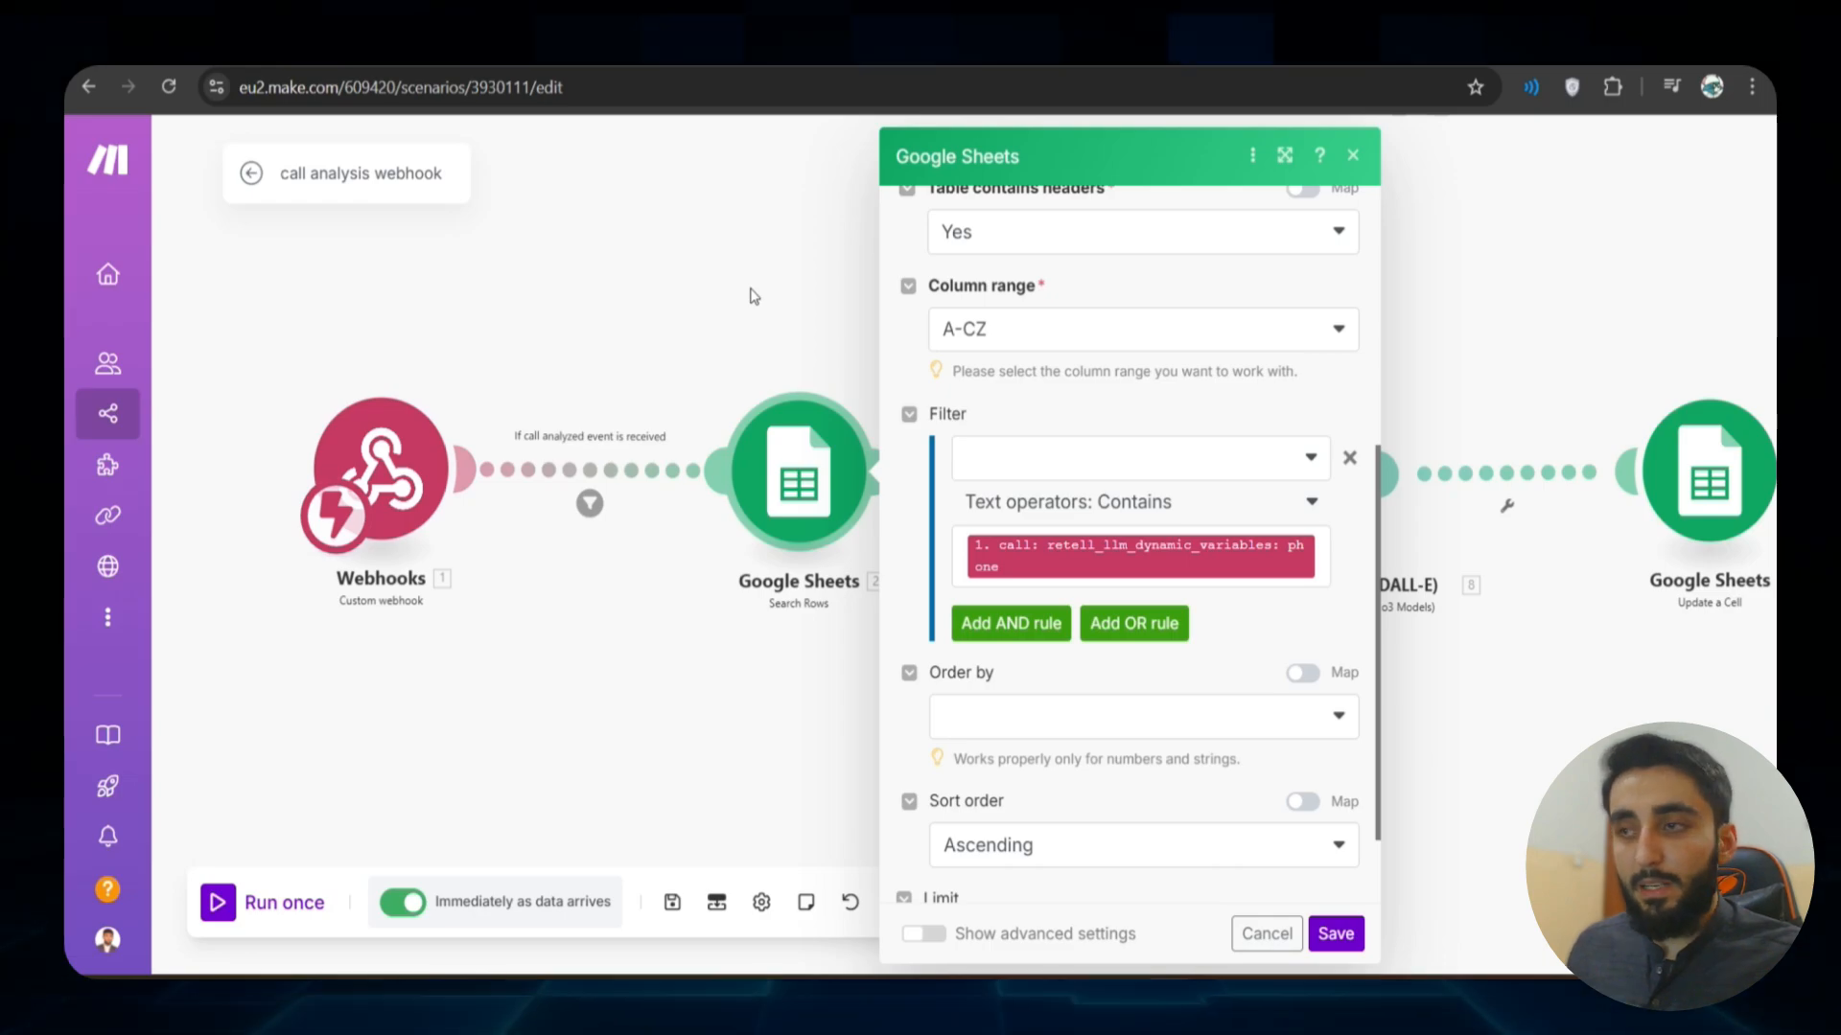
left_click_drag(1425, 362, 1089, 370)
left_click(1393, 367)
left_click(961, 498)
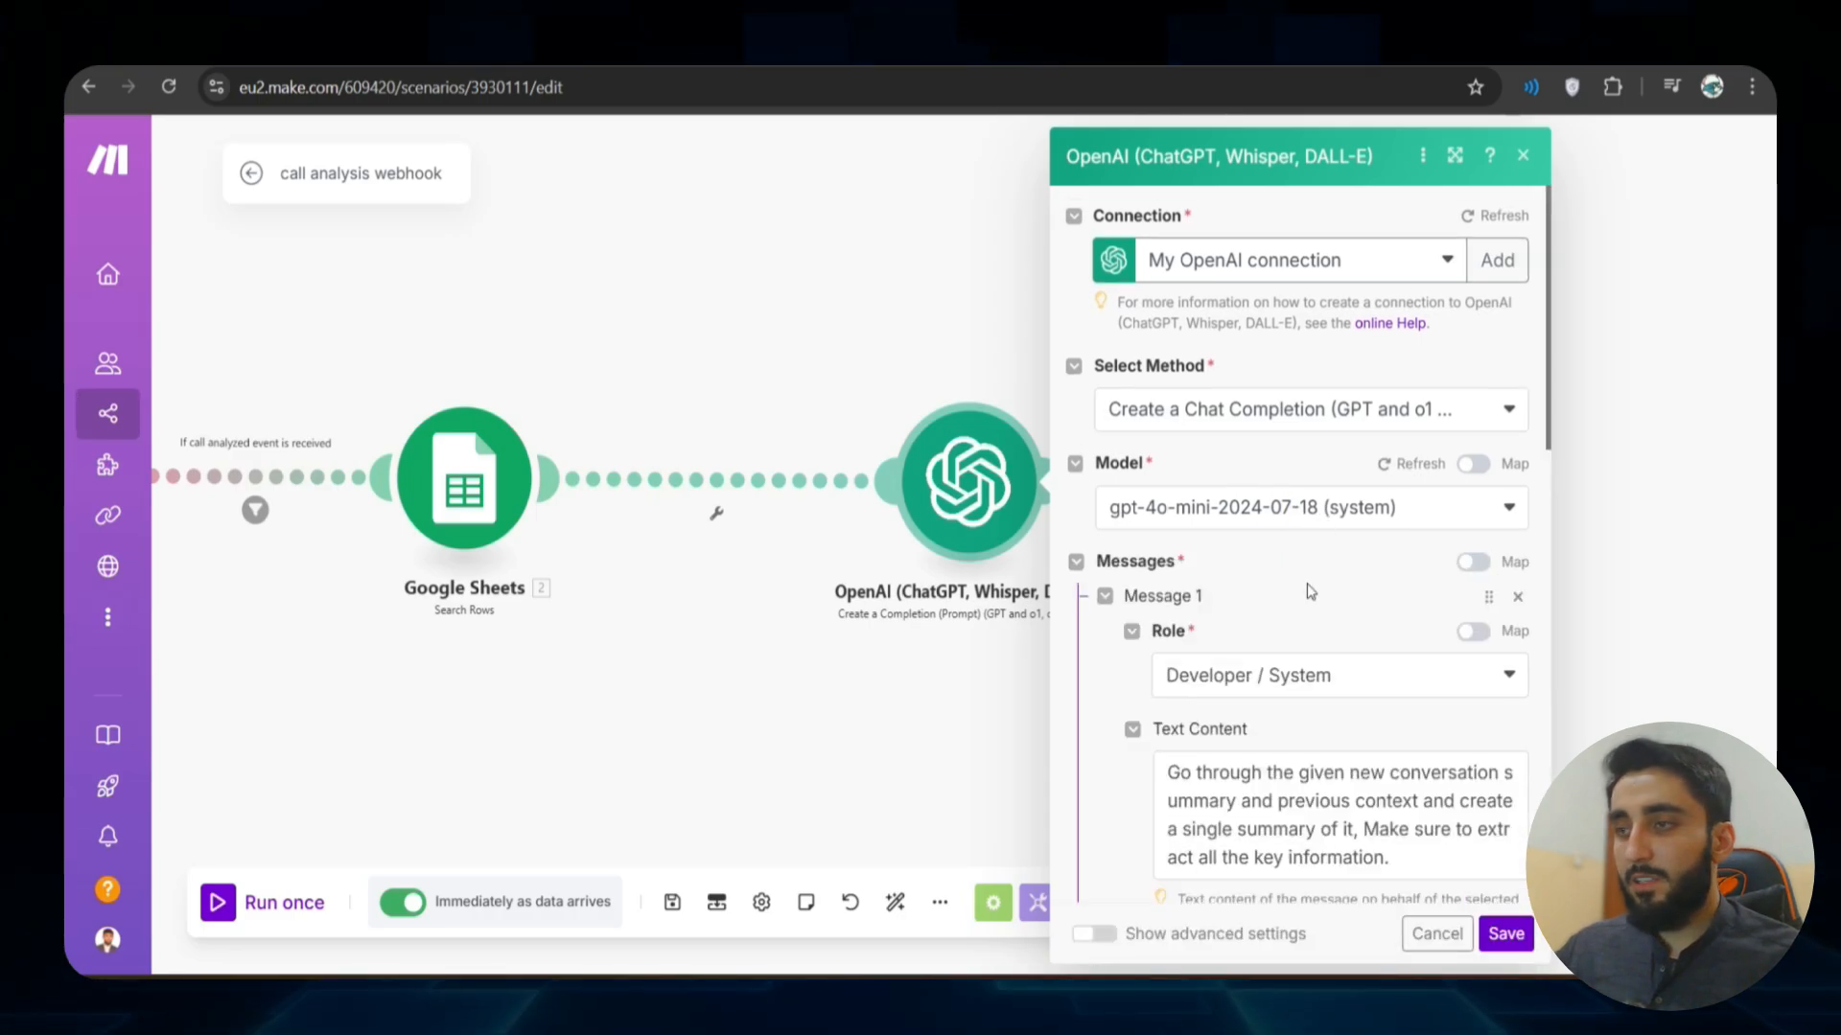
Read through the OpenAI system prompt about merging conversation summaries.
scroll(1310, 592, "down", 3)
scroll(1310, 592, "down", 1)
left_click_drag(1179, 418, 1423, 447)
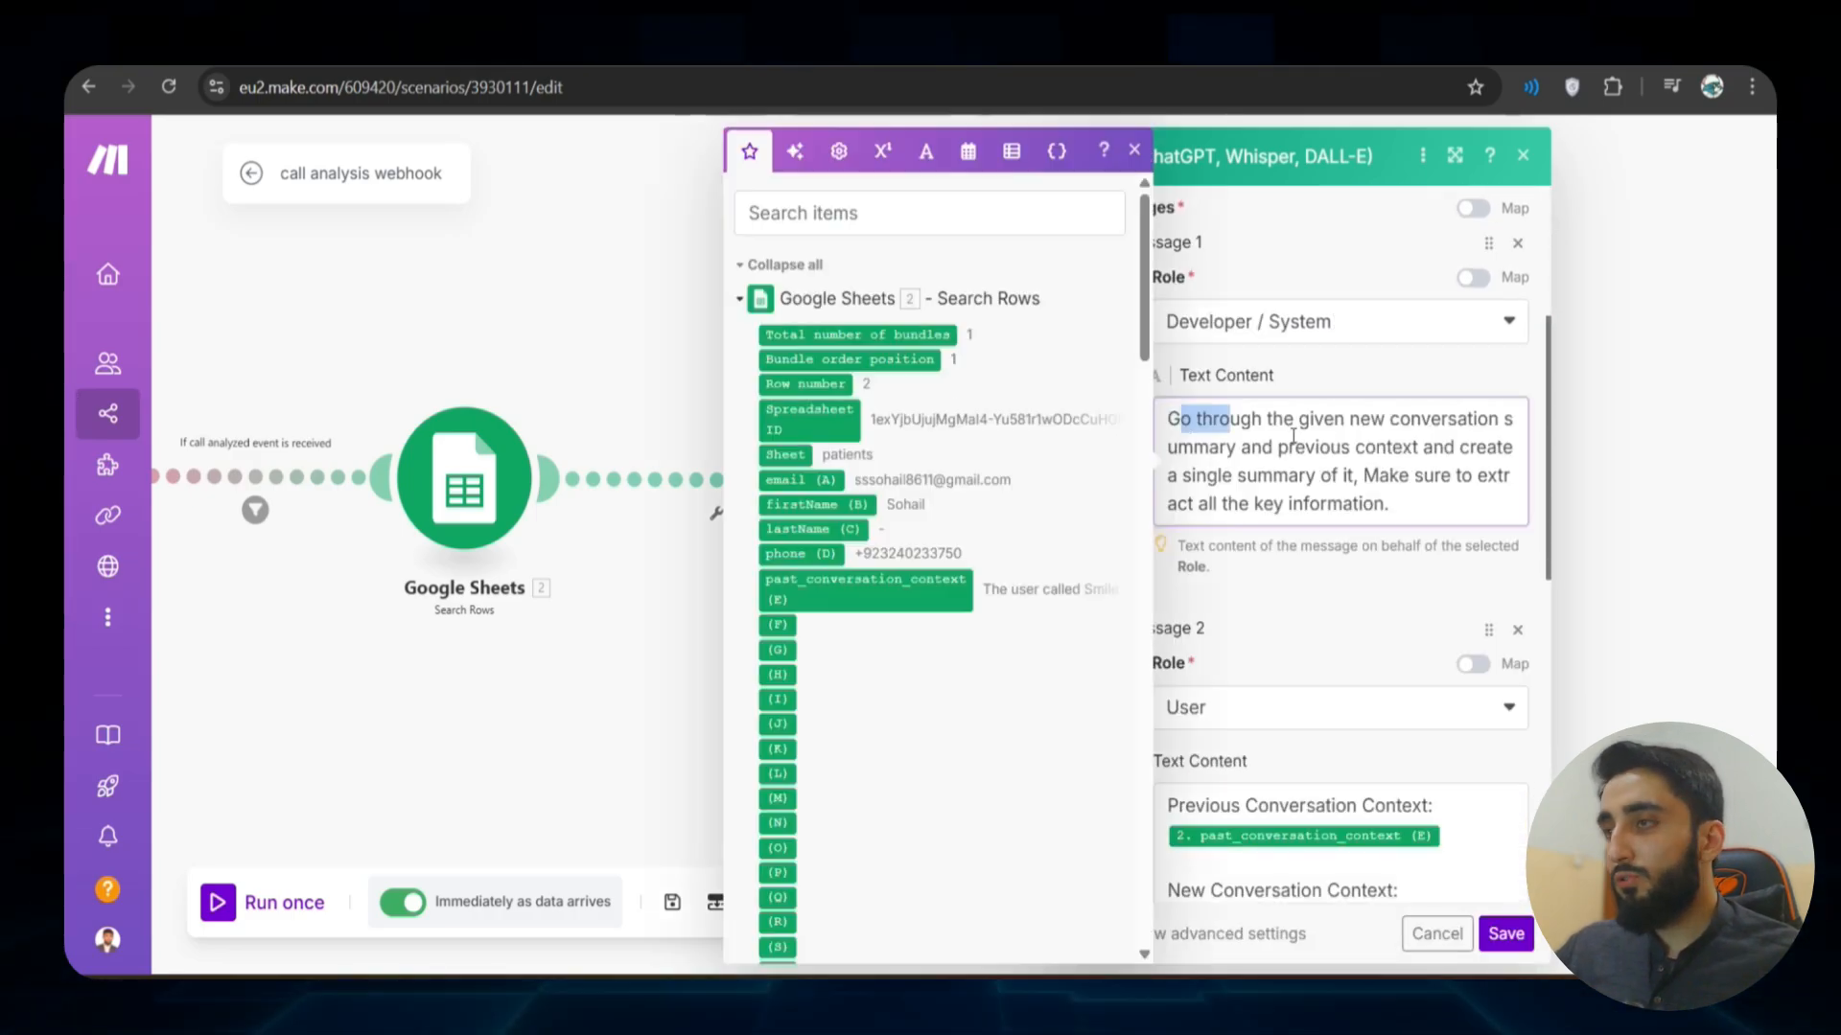
left_click_drag(1241, 446, 1426, 510)
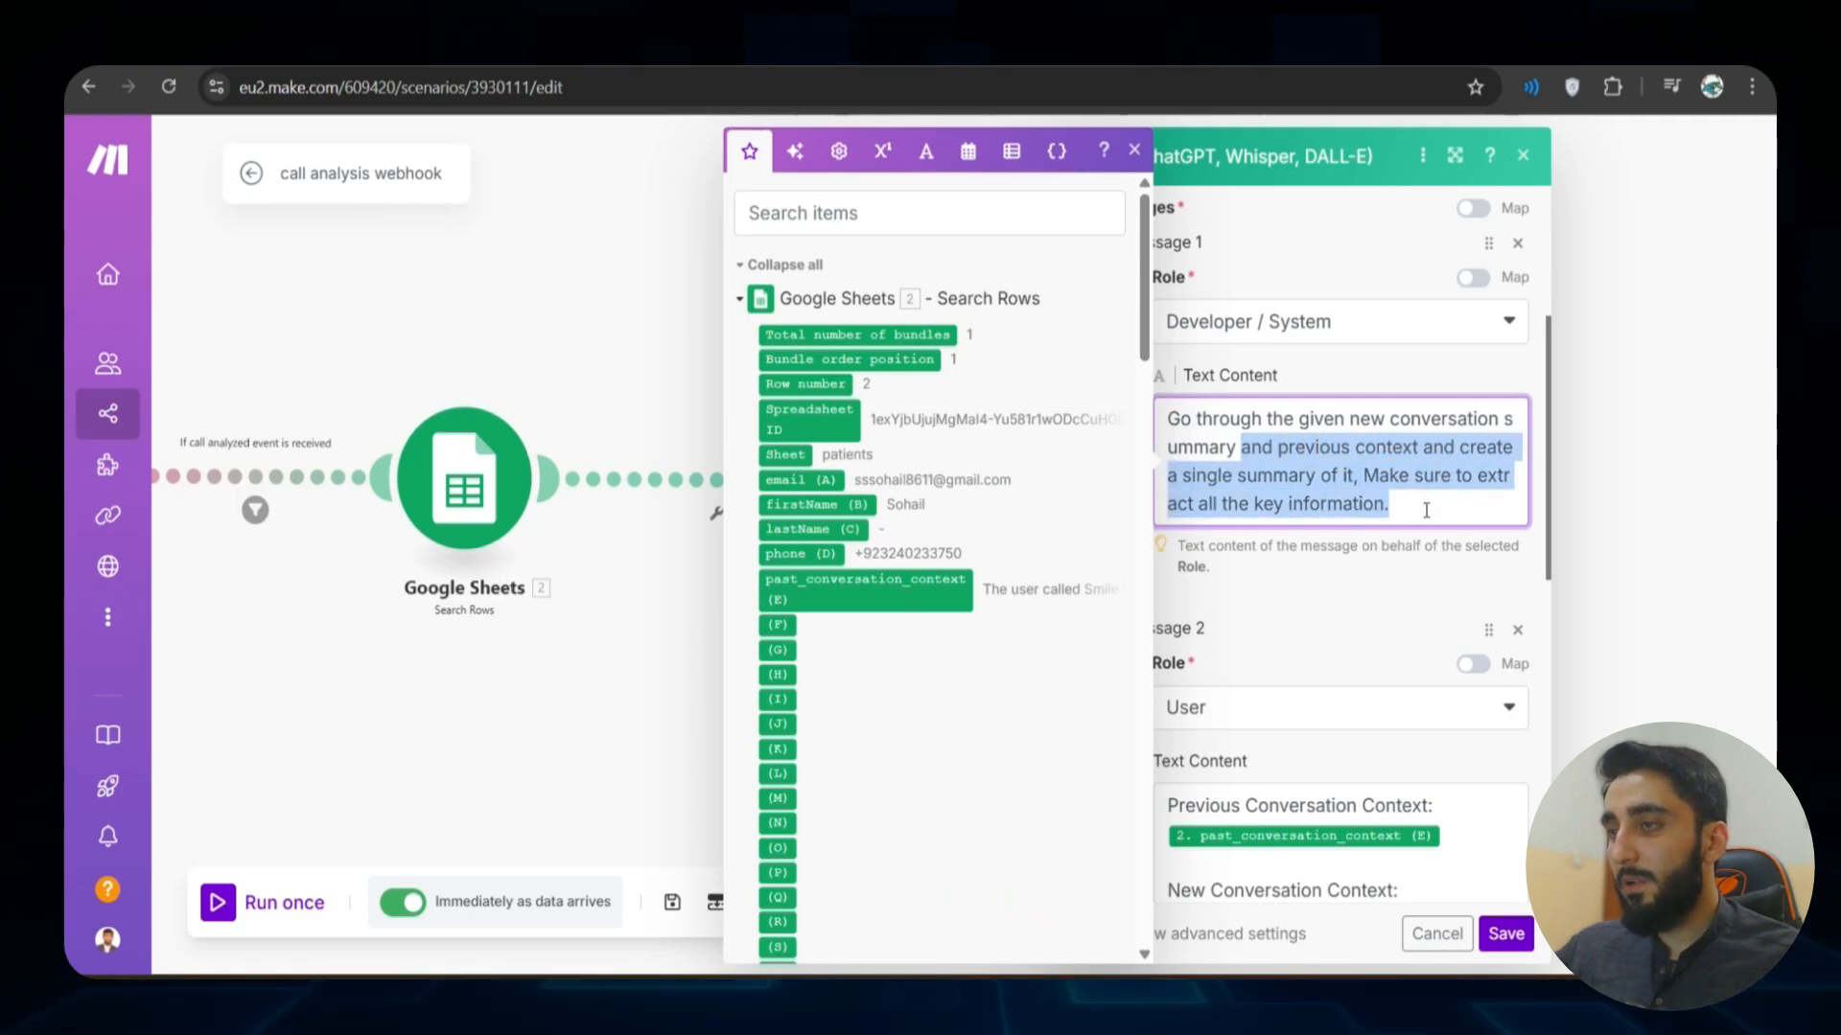
left_click(1431, 505)
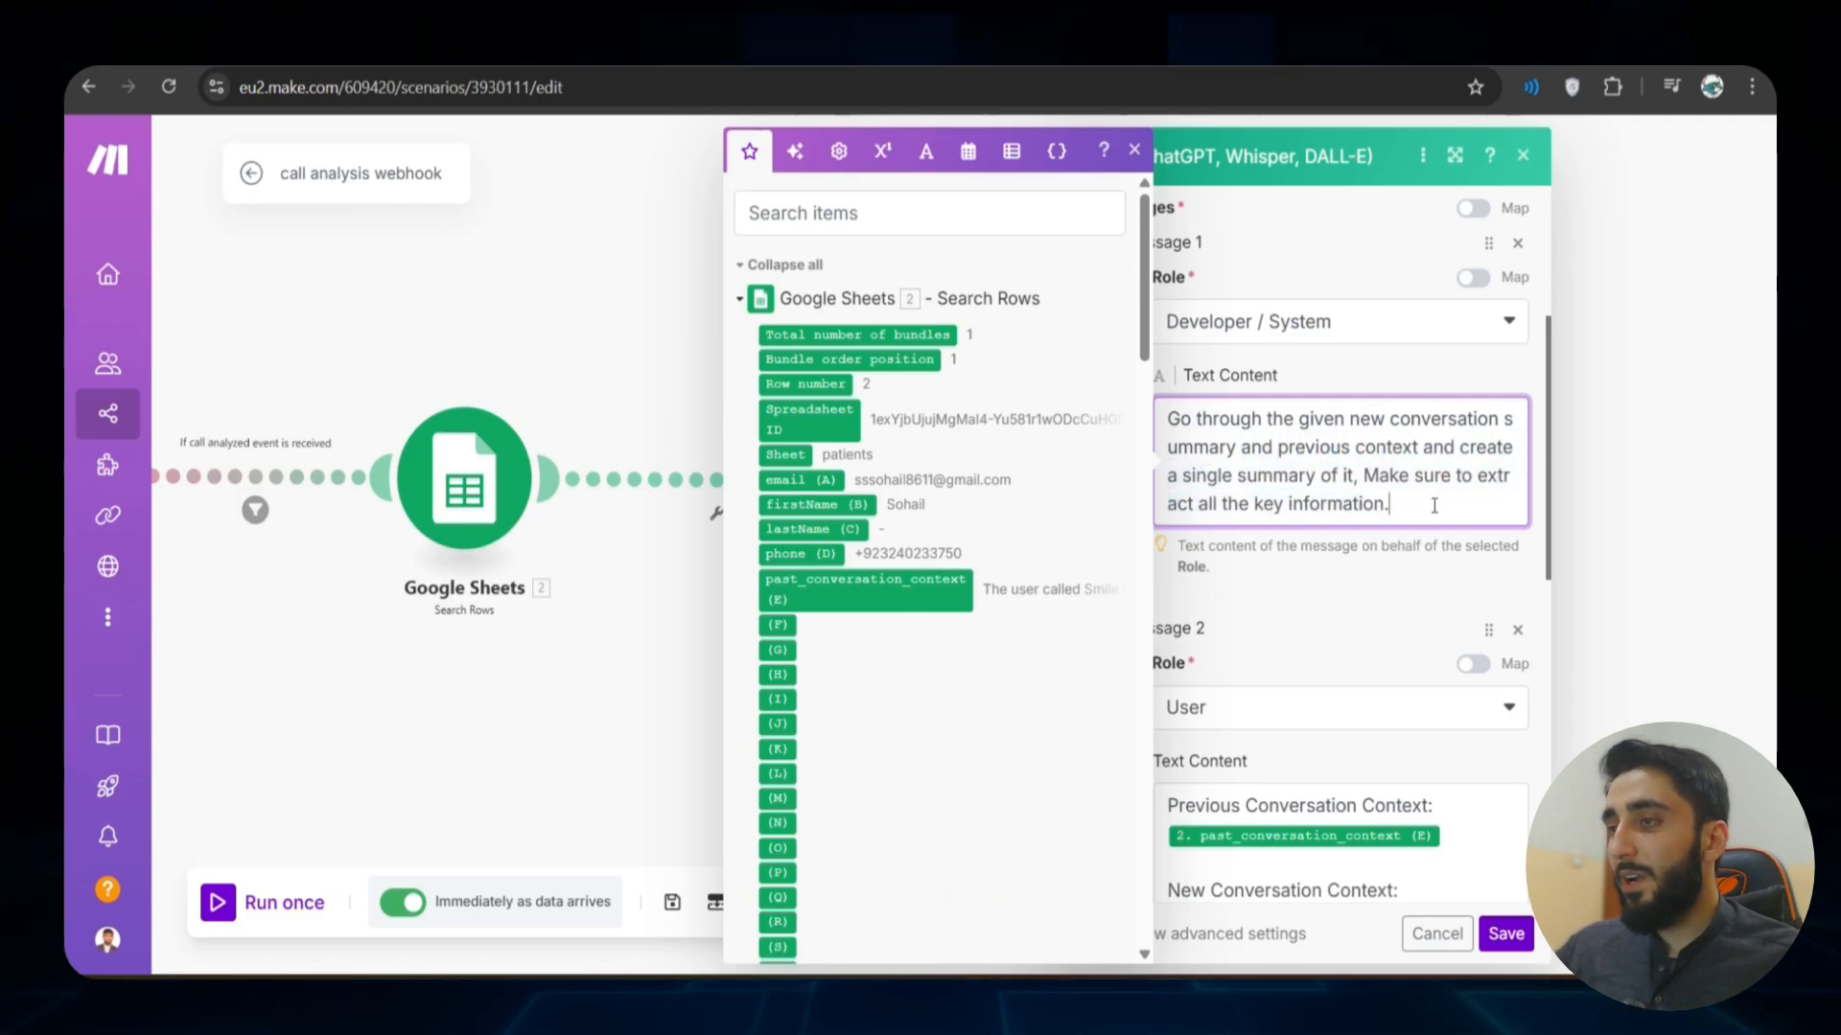
left_click(1386, 583)
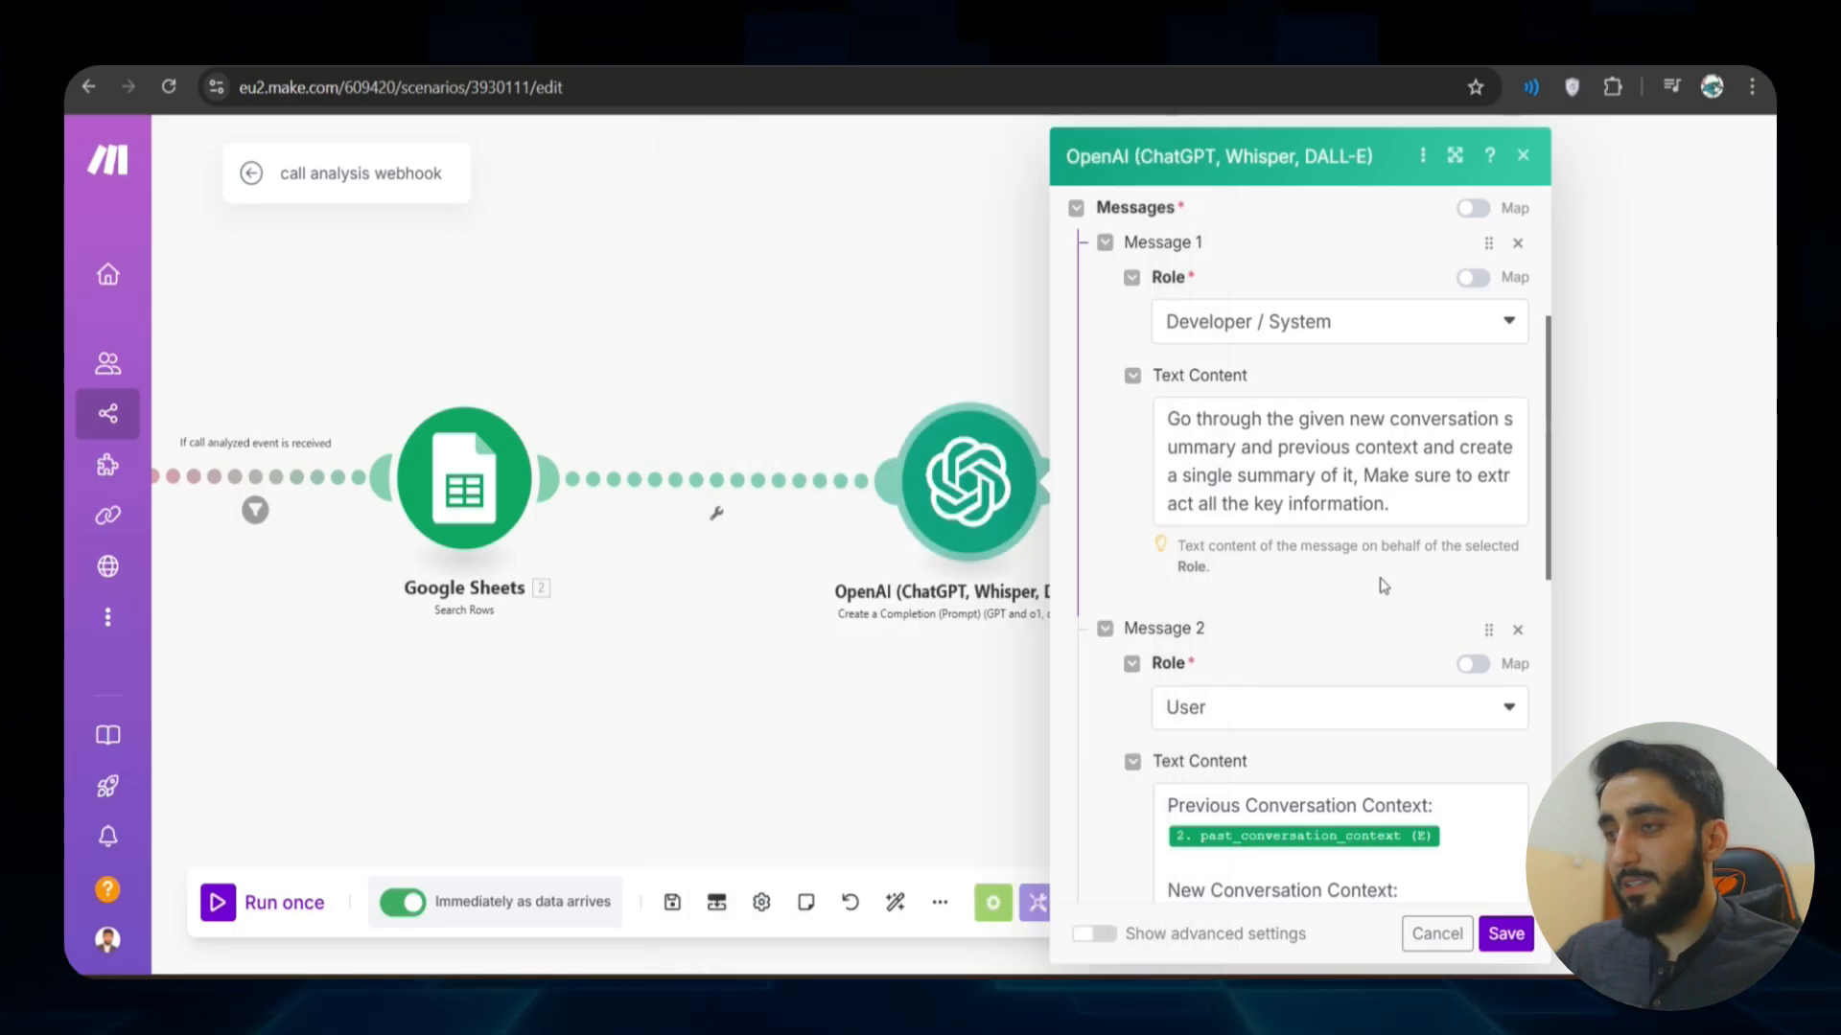
Review the user prompt's previous context, new call summary and single-summary instruction.
scroll(1383, 585, "down", 4)
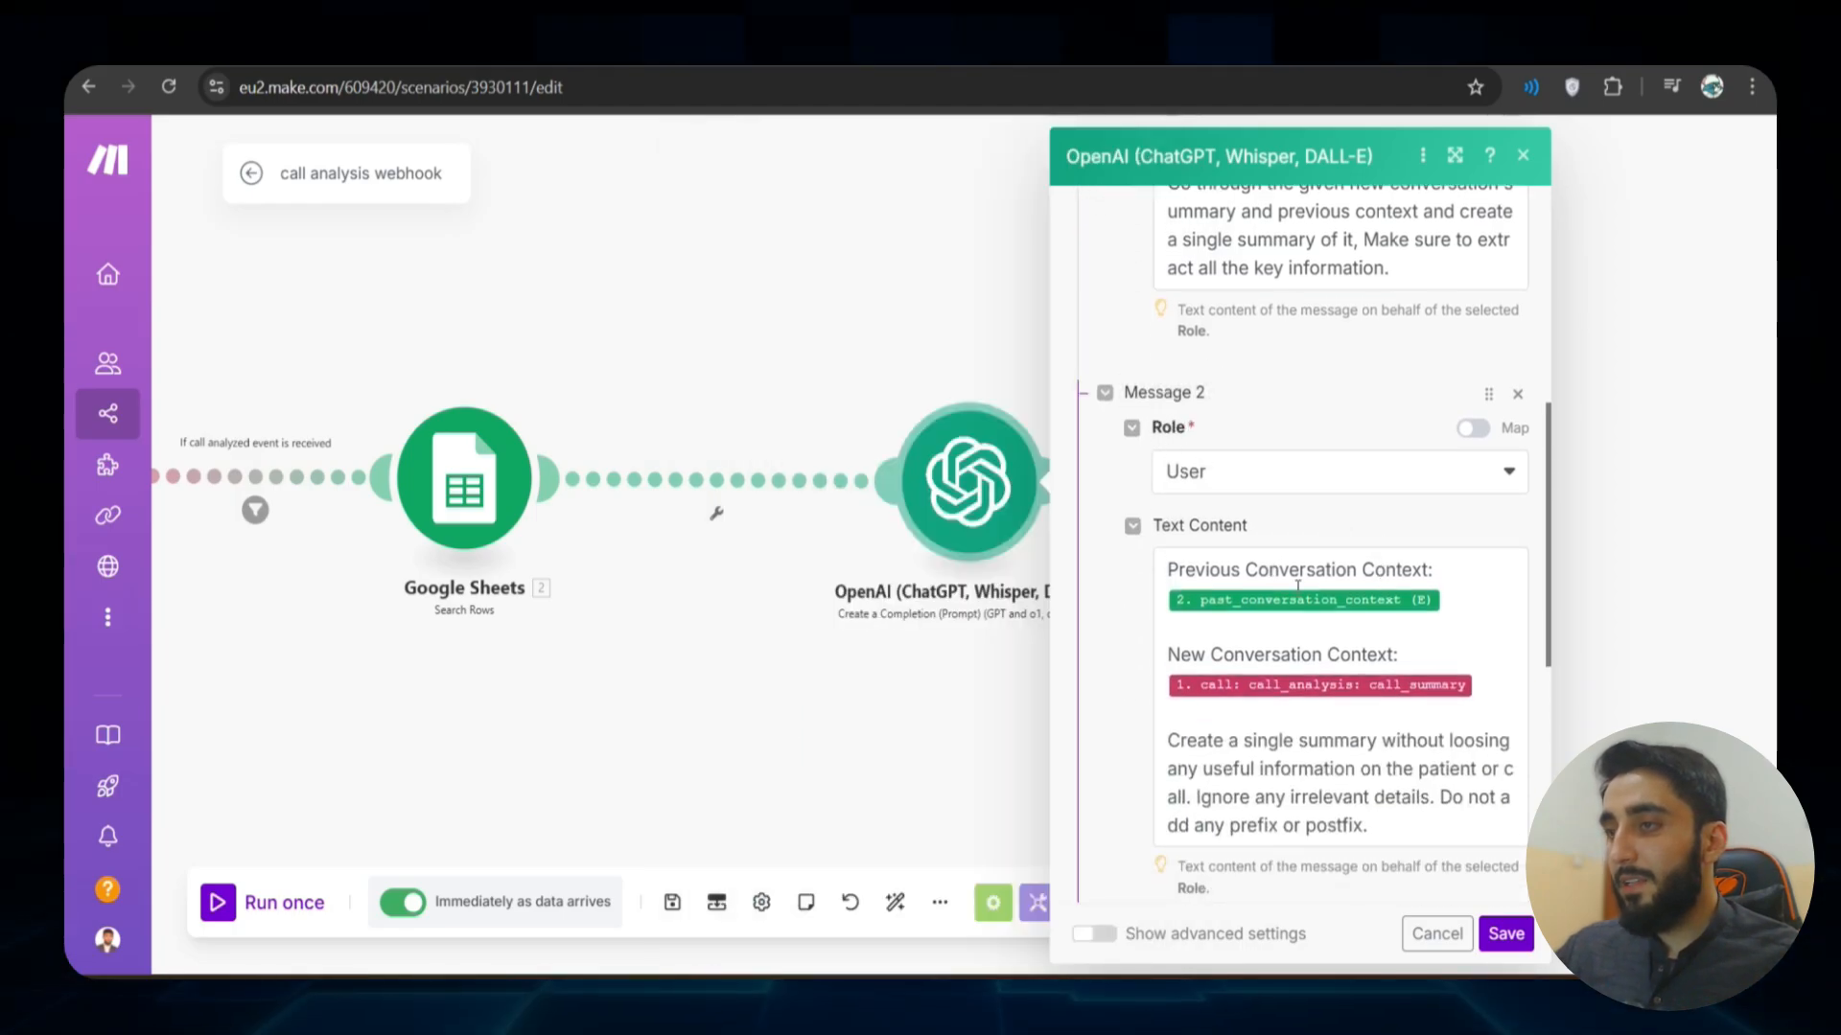
left_click_drag(1177, 451, 1421, 454)
left_click(1421, 453)
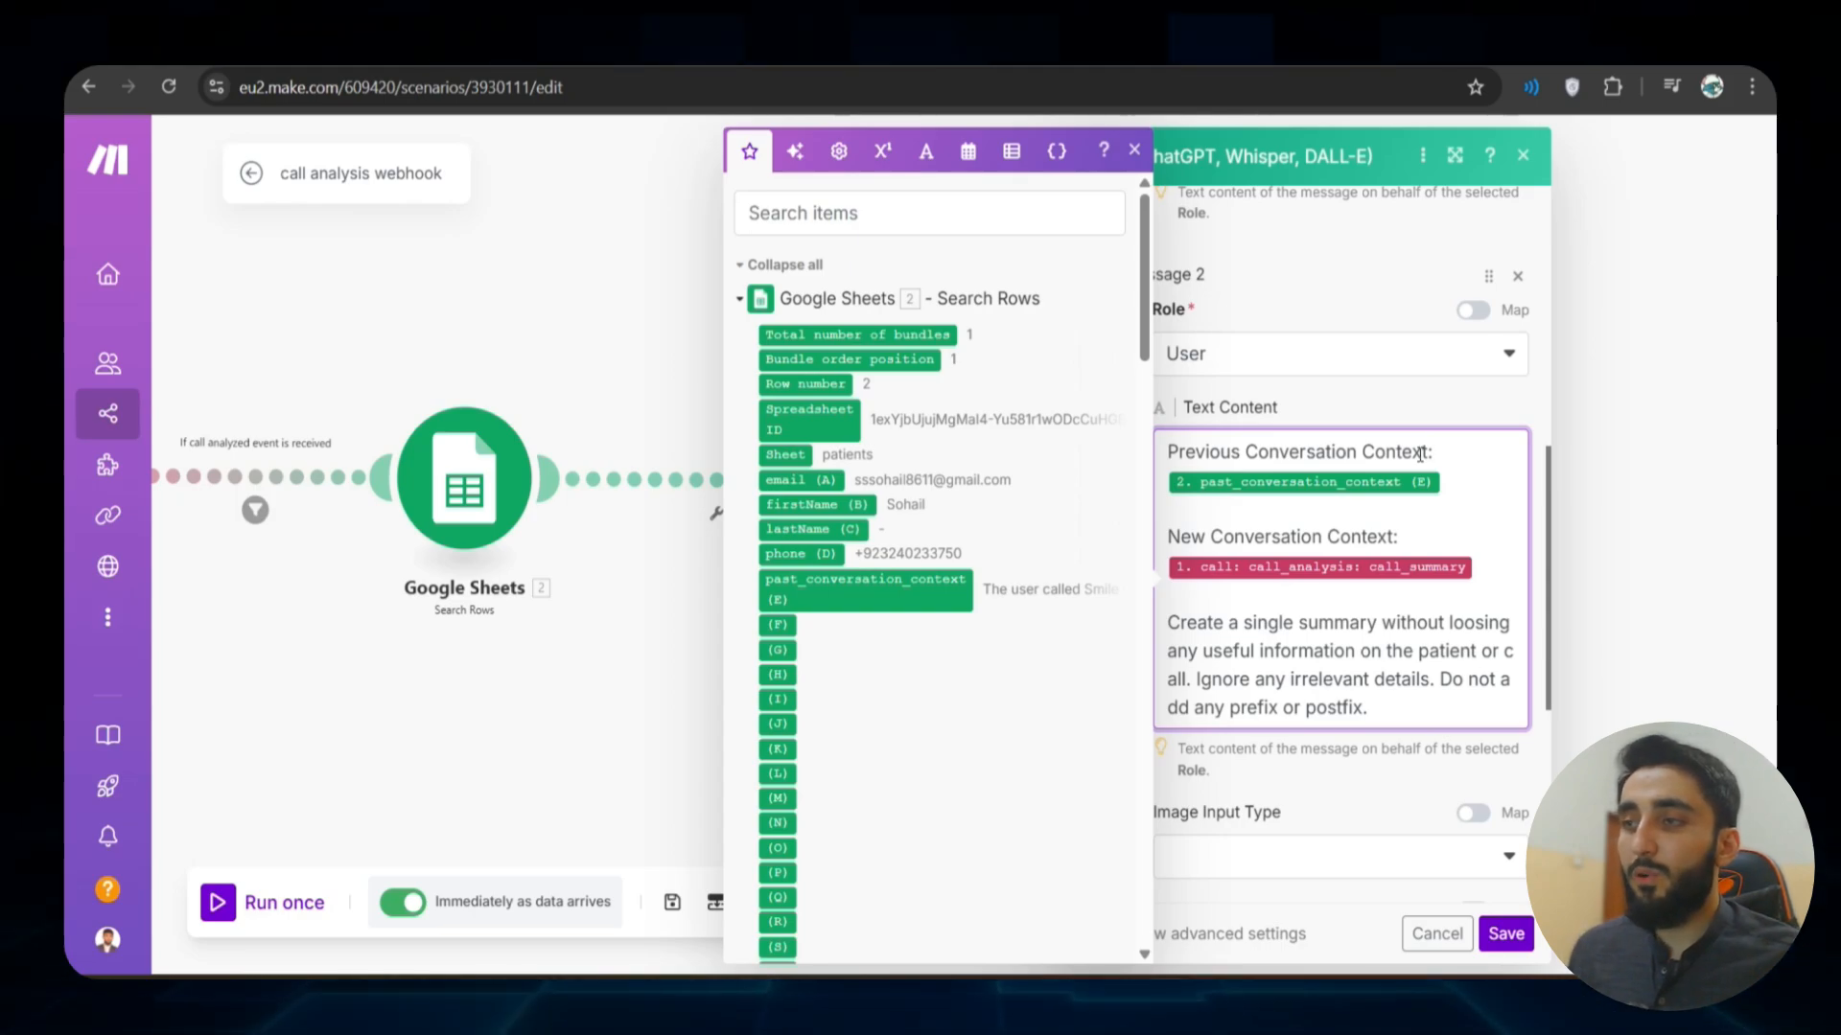
left_click_drag(1179, 535, 1488, 579)
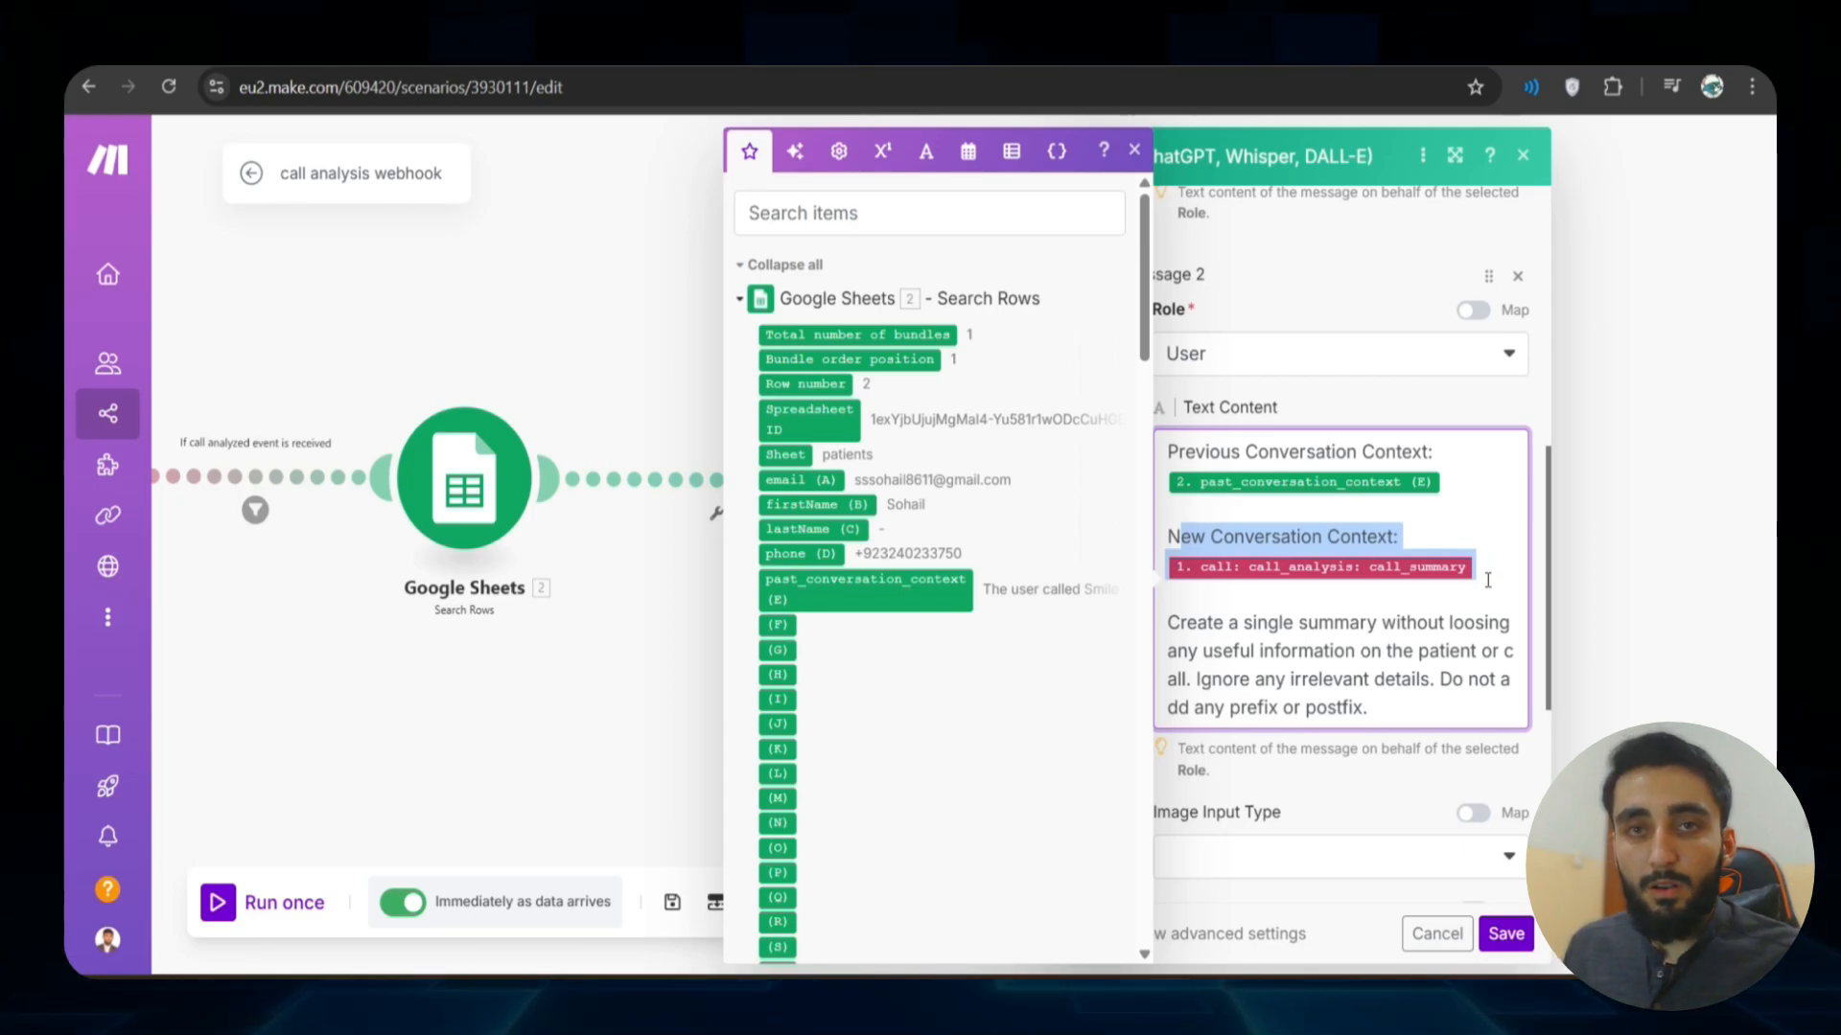
left_click_drag(1179, 623, 1347, 651)
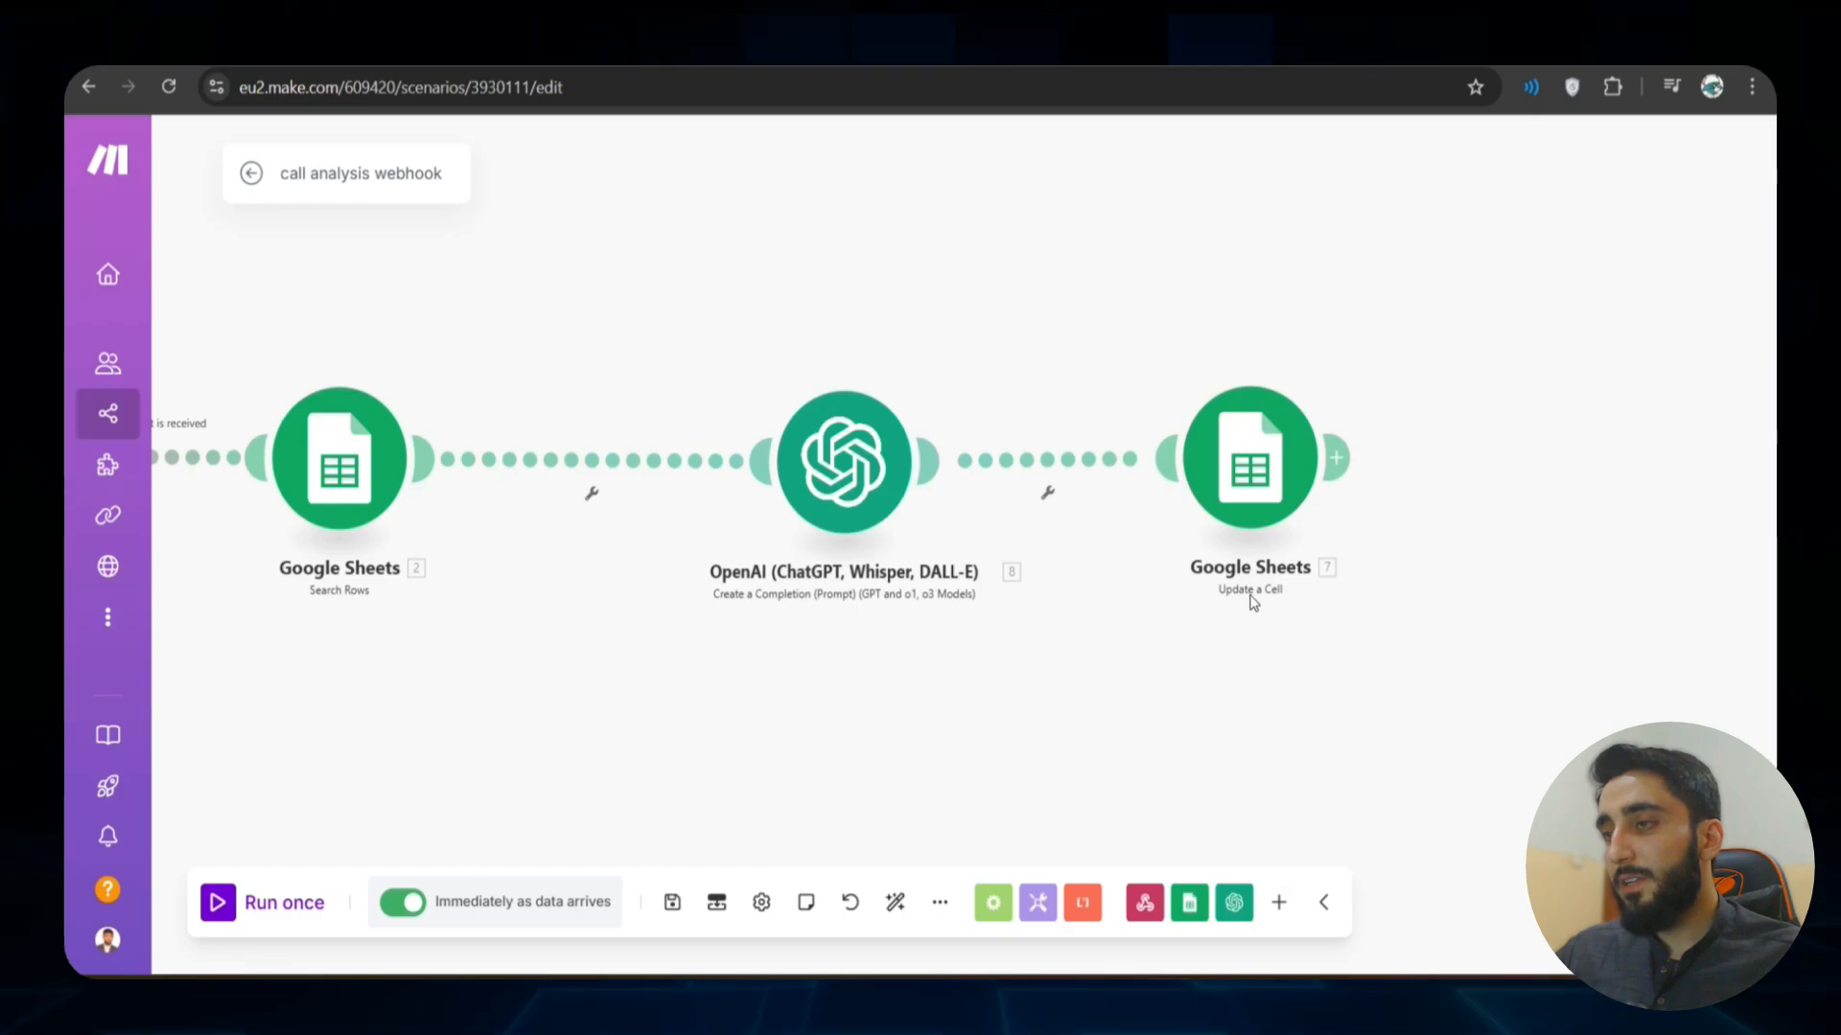
Open the Update a Cell module and inspect its target cell reference in column E.
left_click(1250, 460)
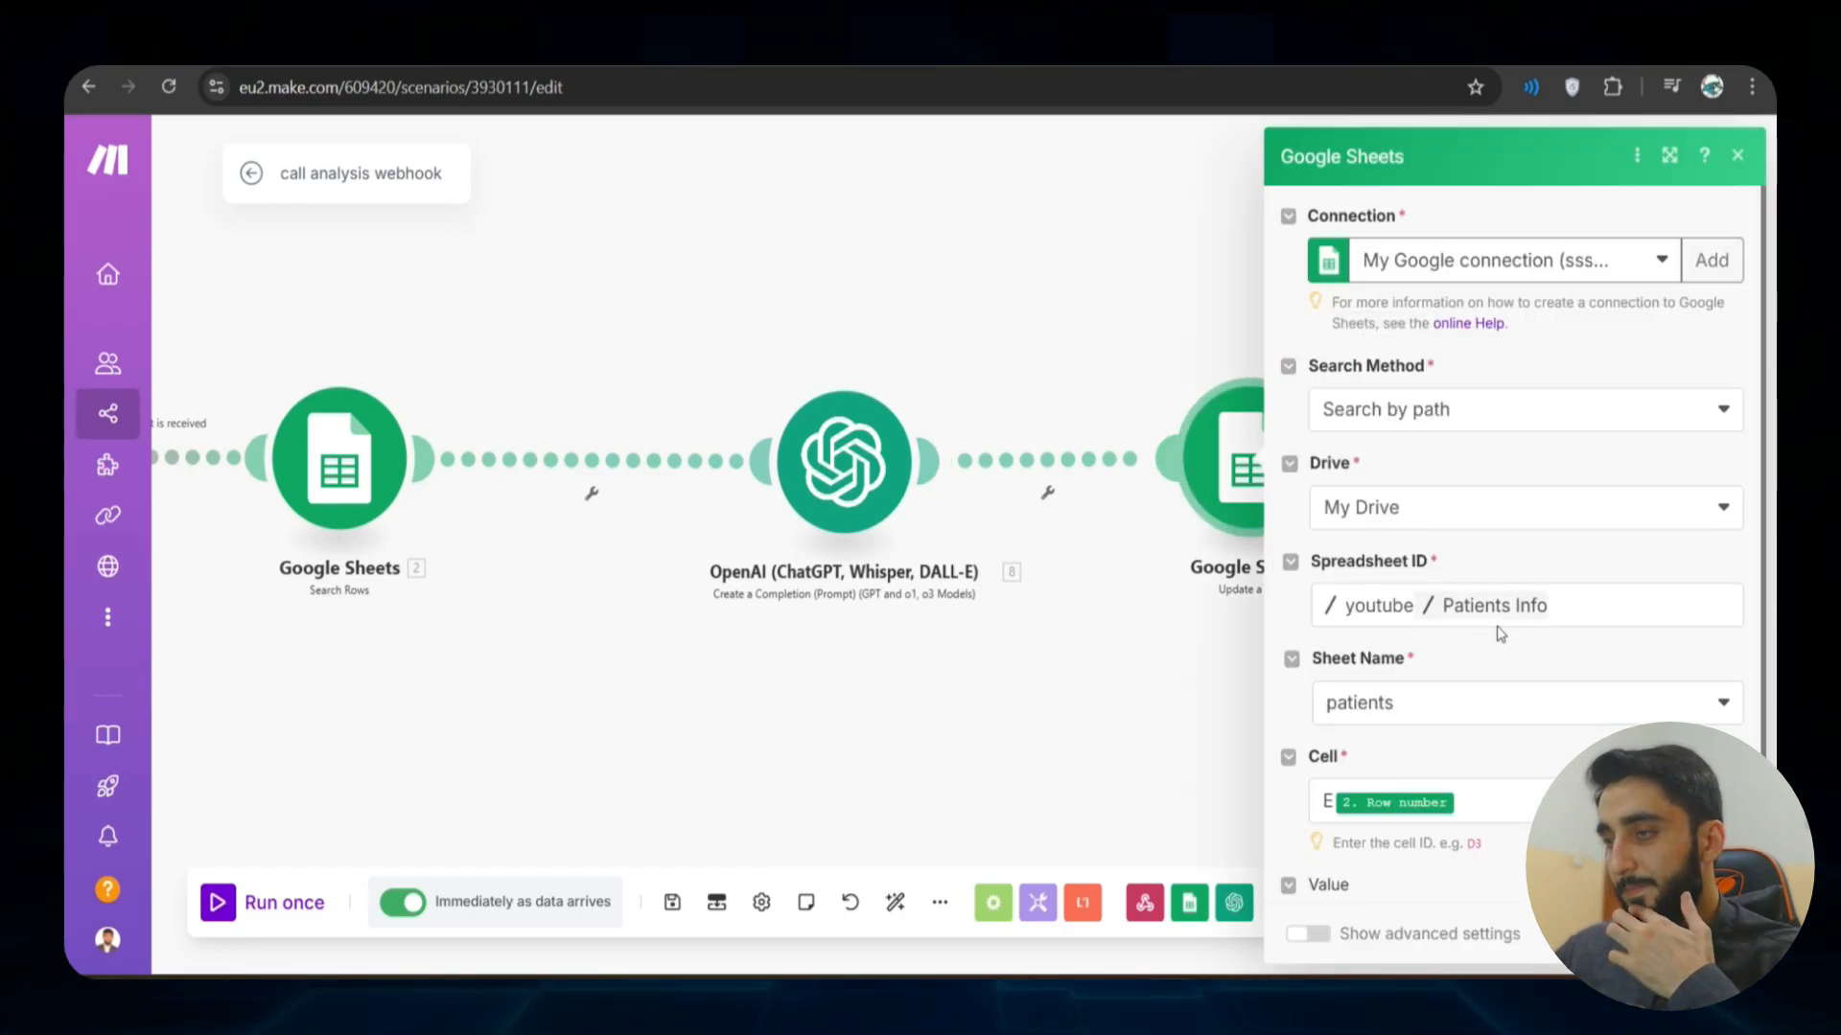
scroll(1350, 692, "down", 1)
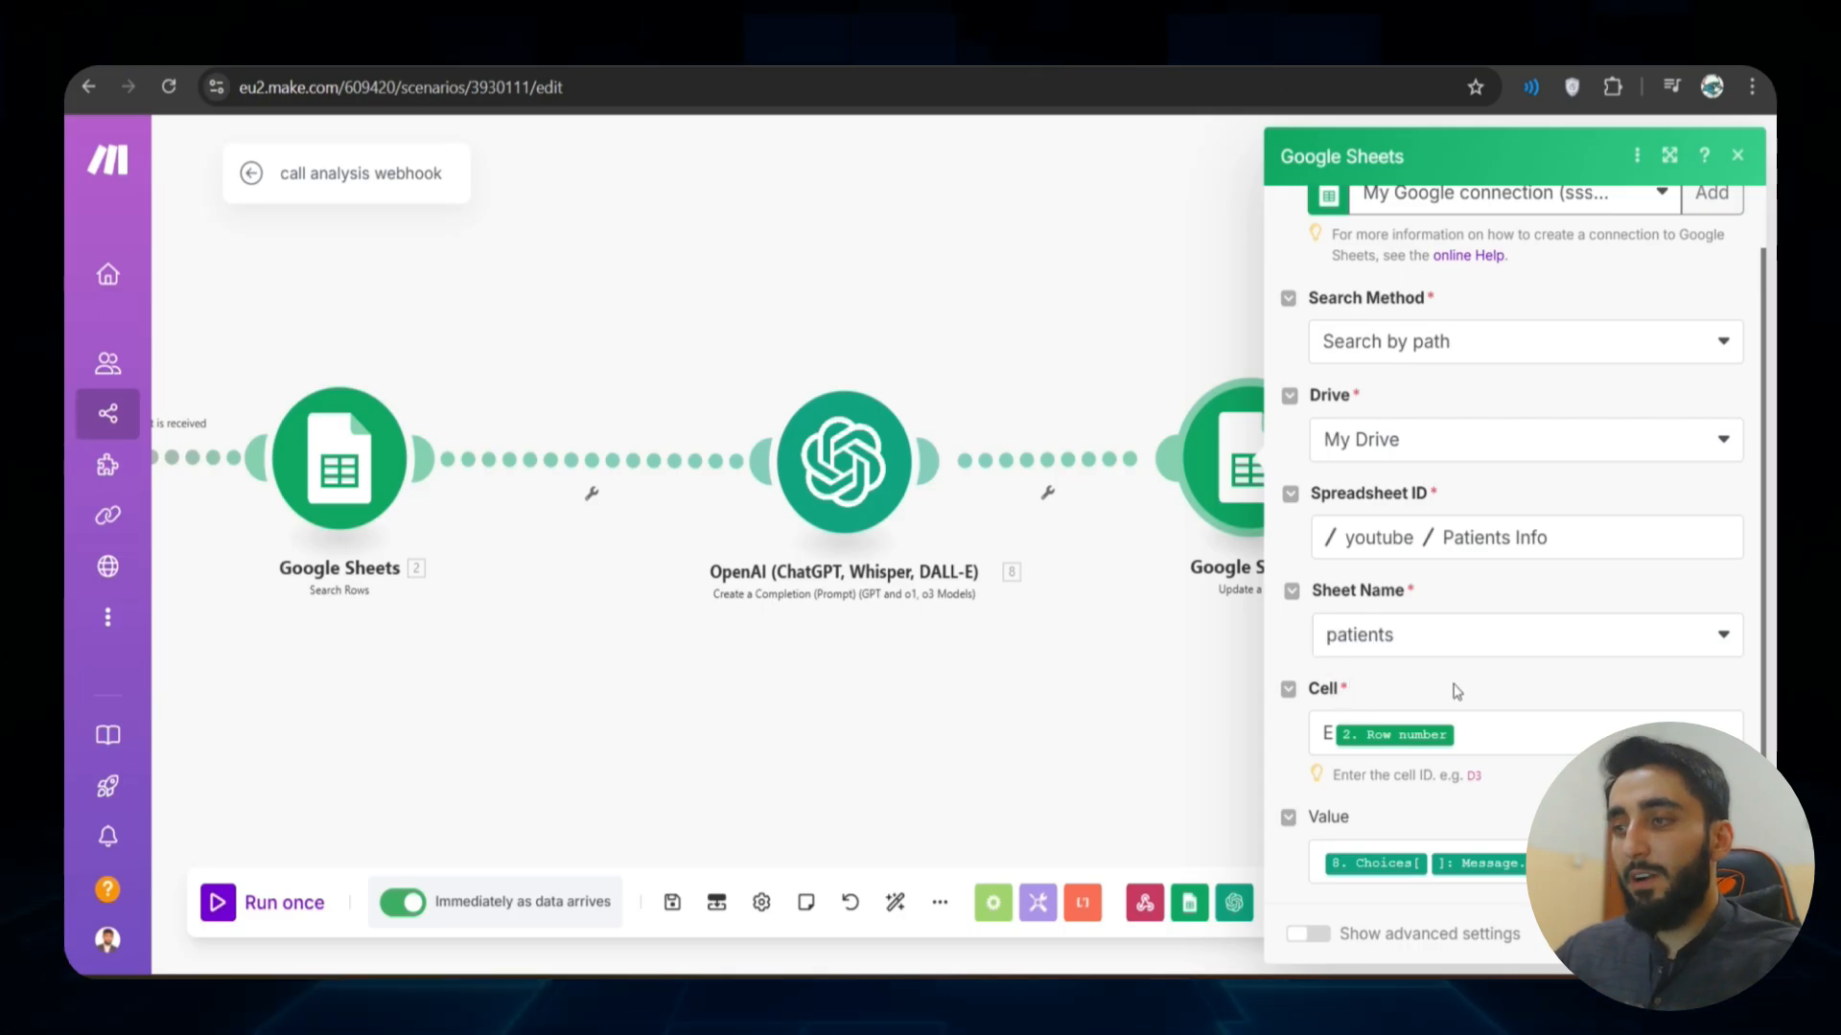
left_click(1331, 735)
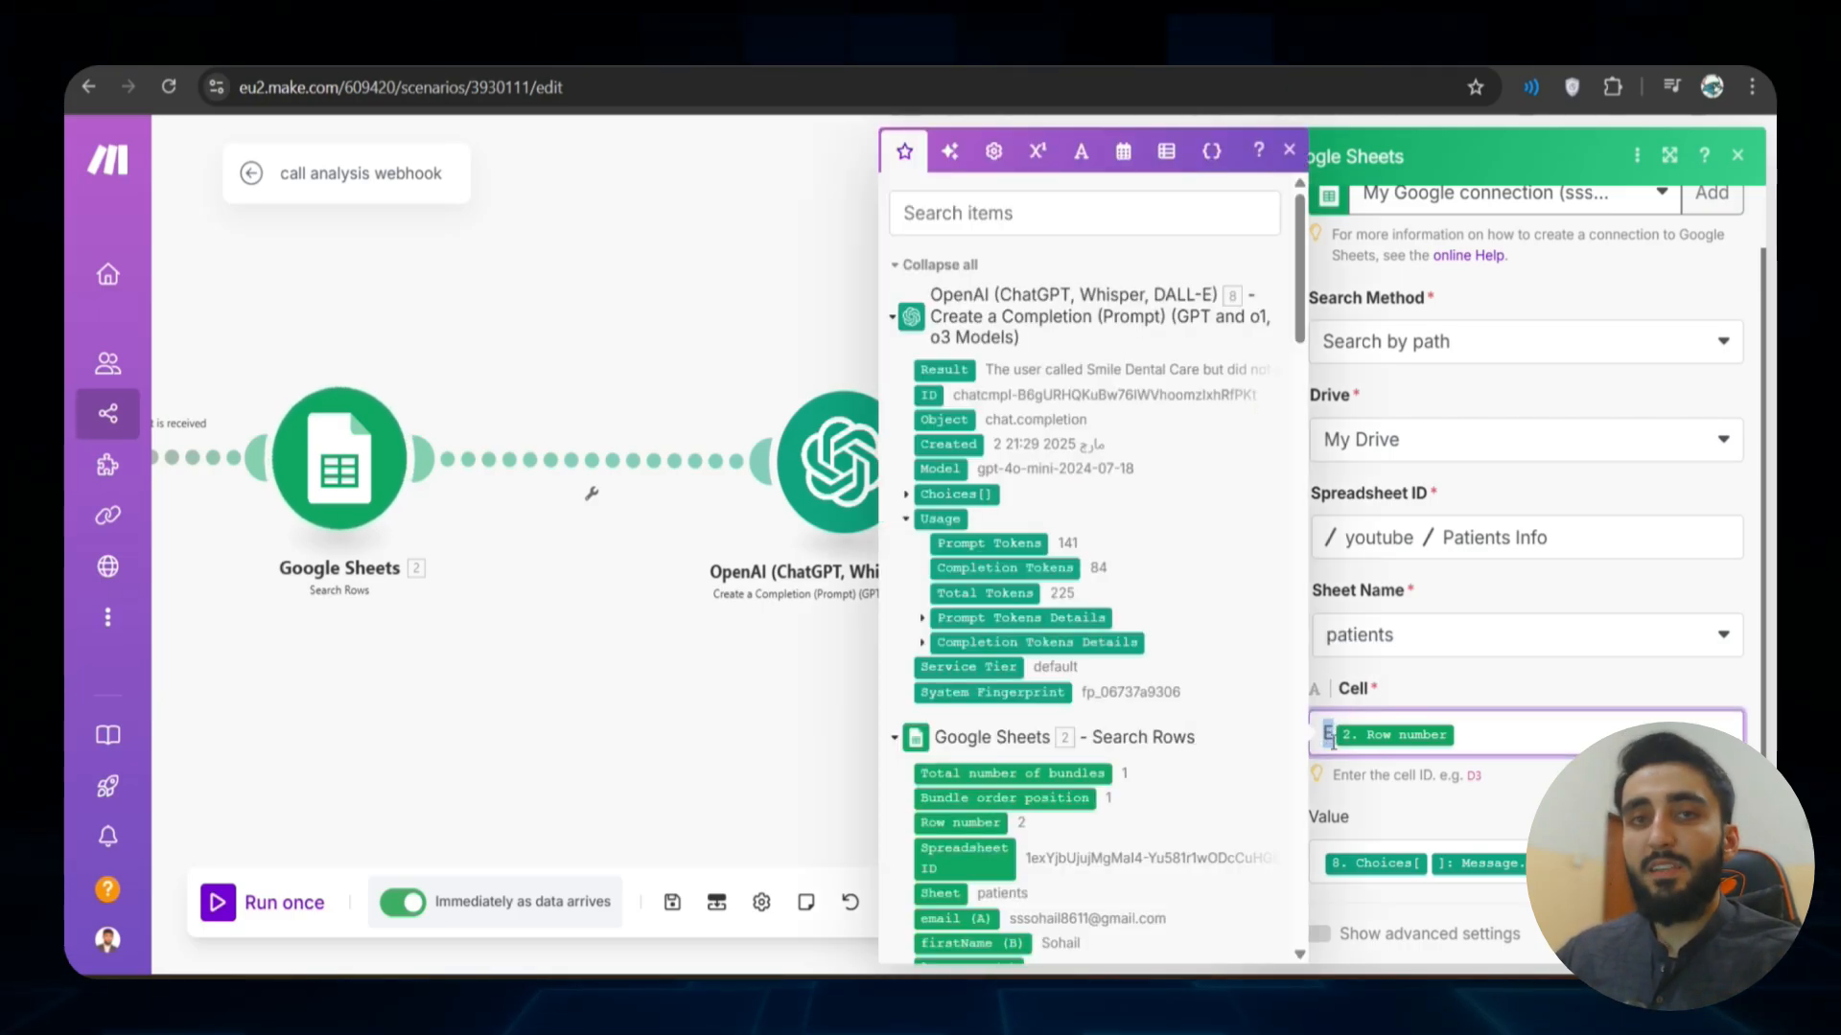
left_click(1567, 727)
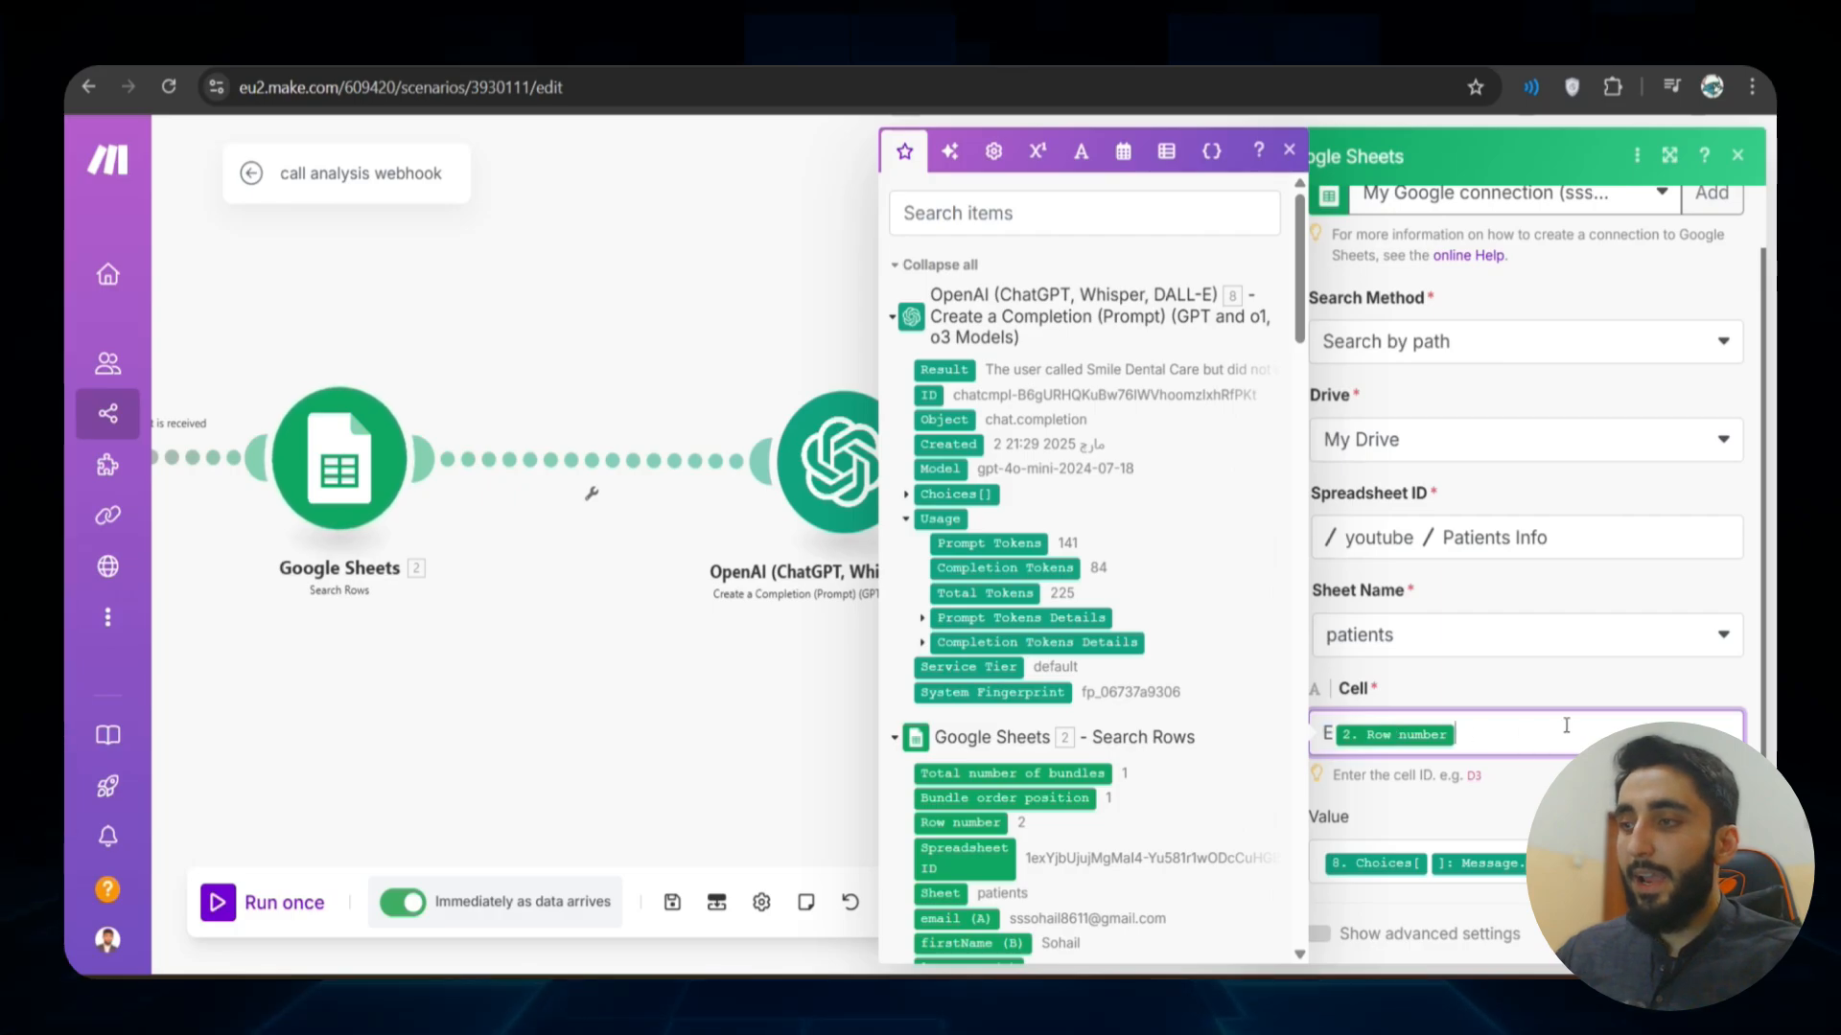
left_click(1511, 683)
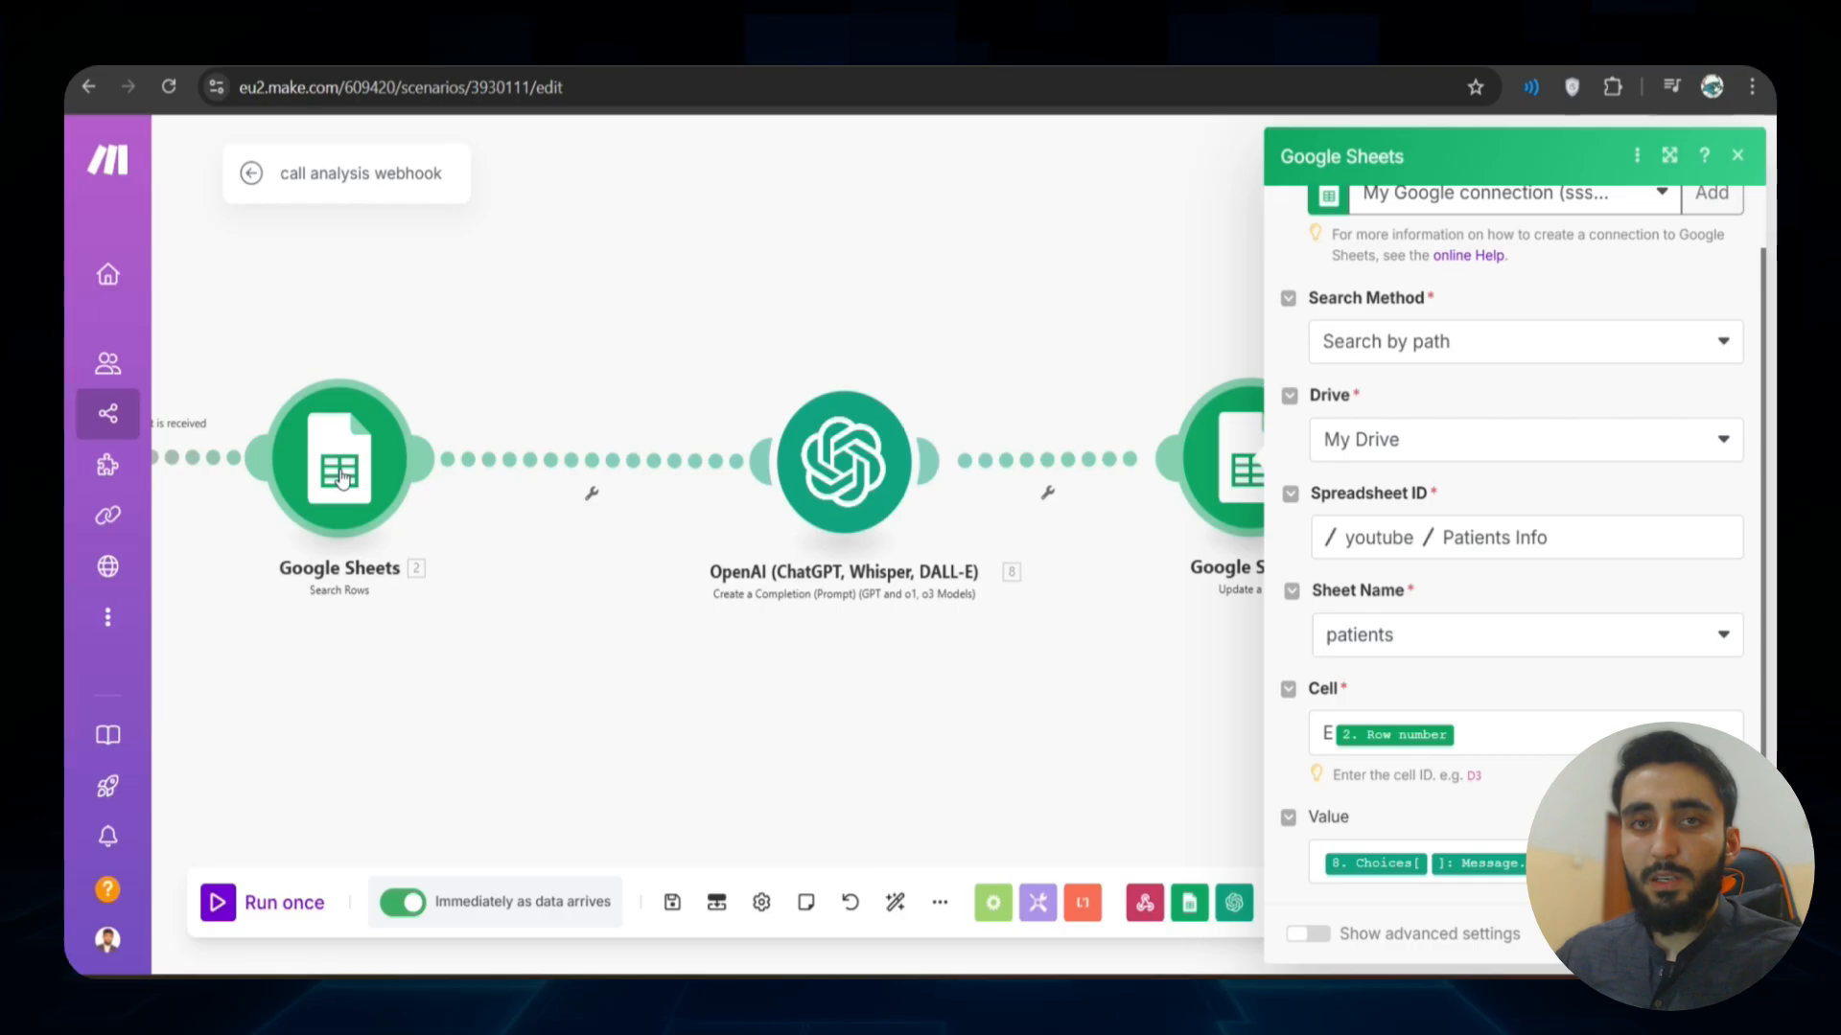
left_click(1546, 740)
scroll(1054, 671, "down", 3)
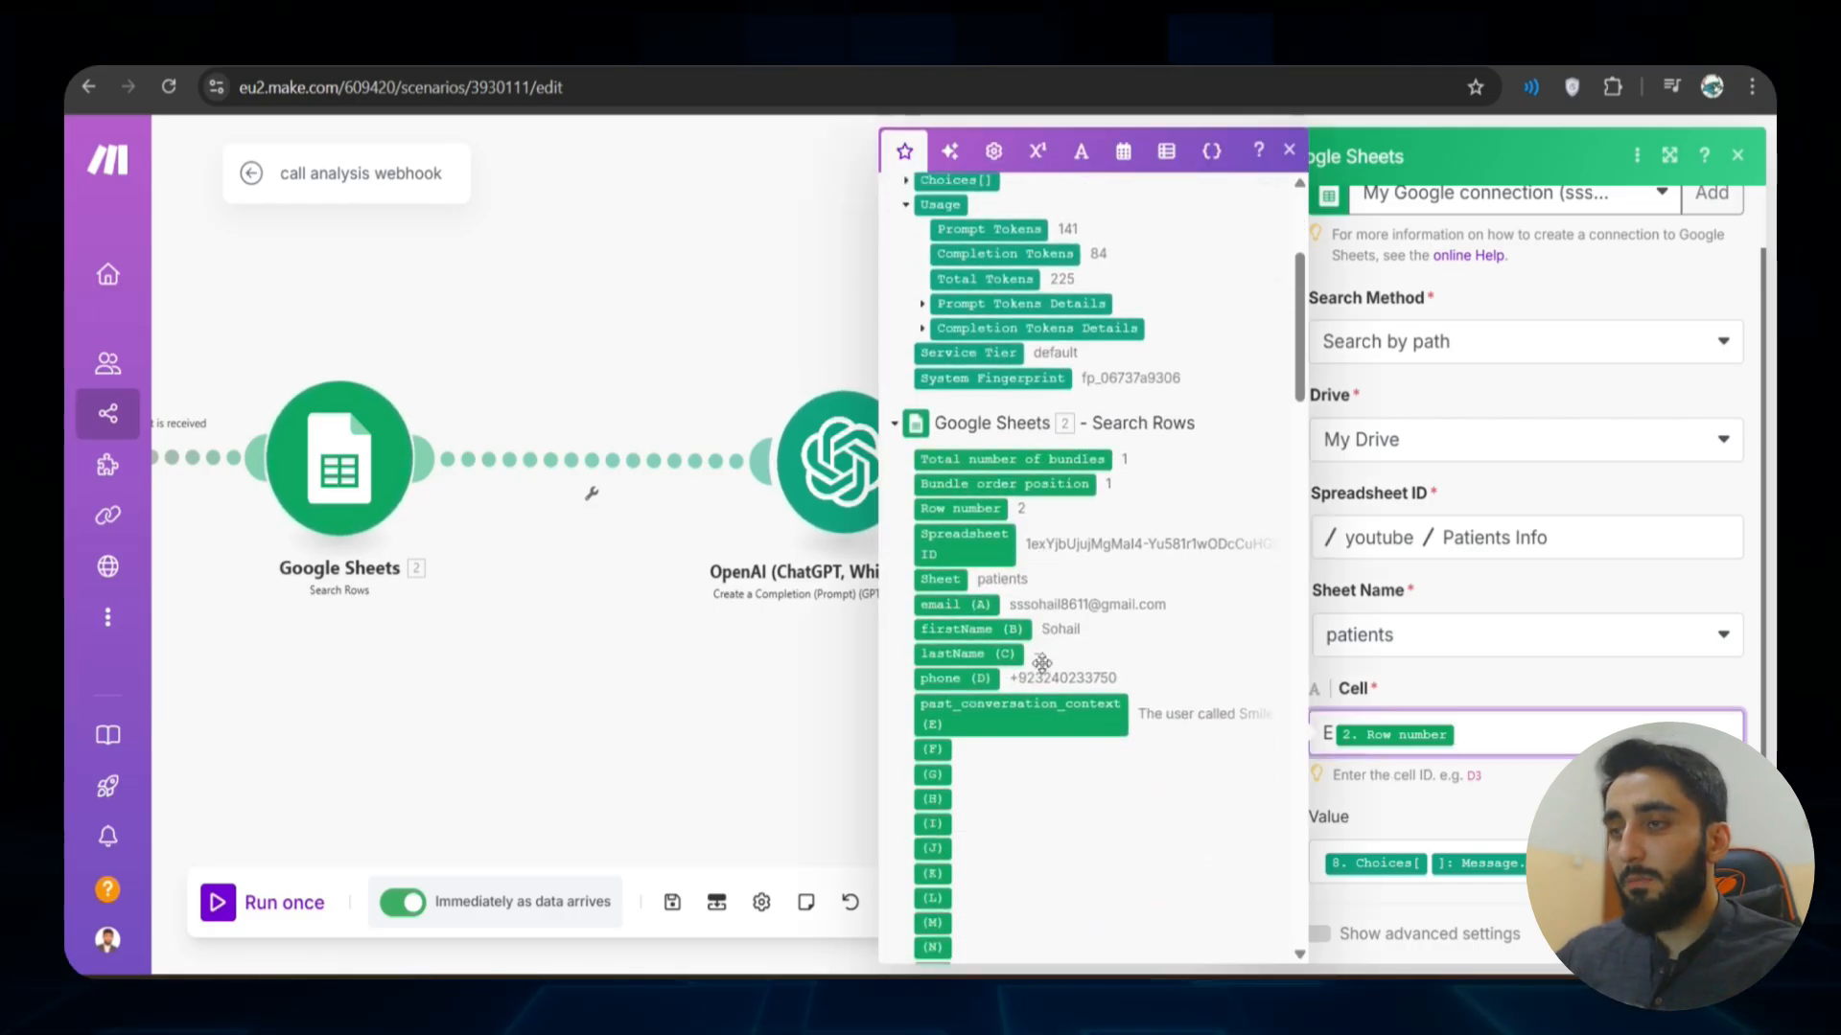
scroll(1041, 662, "down", 1)
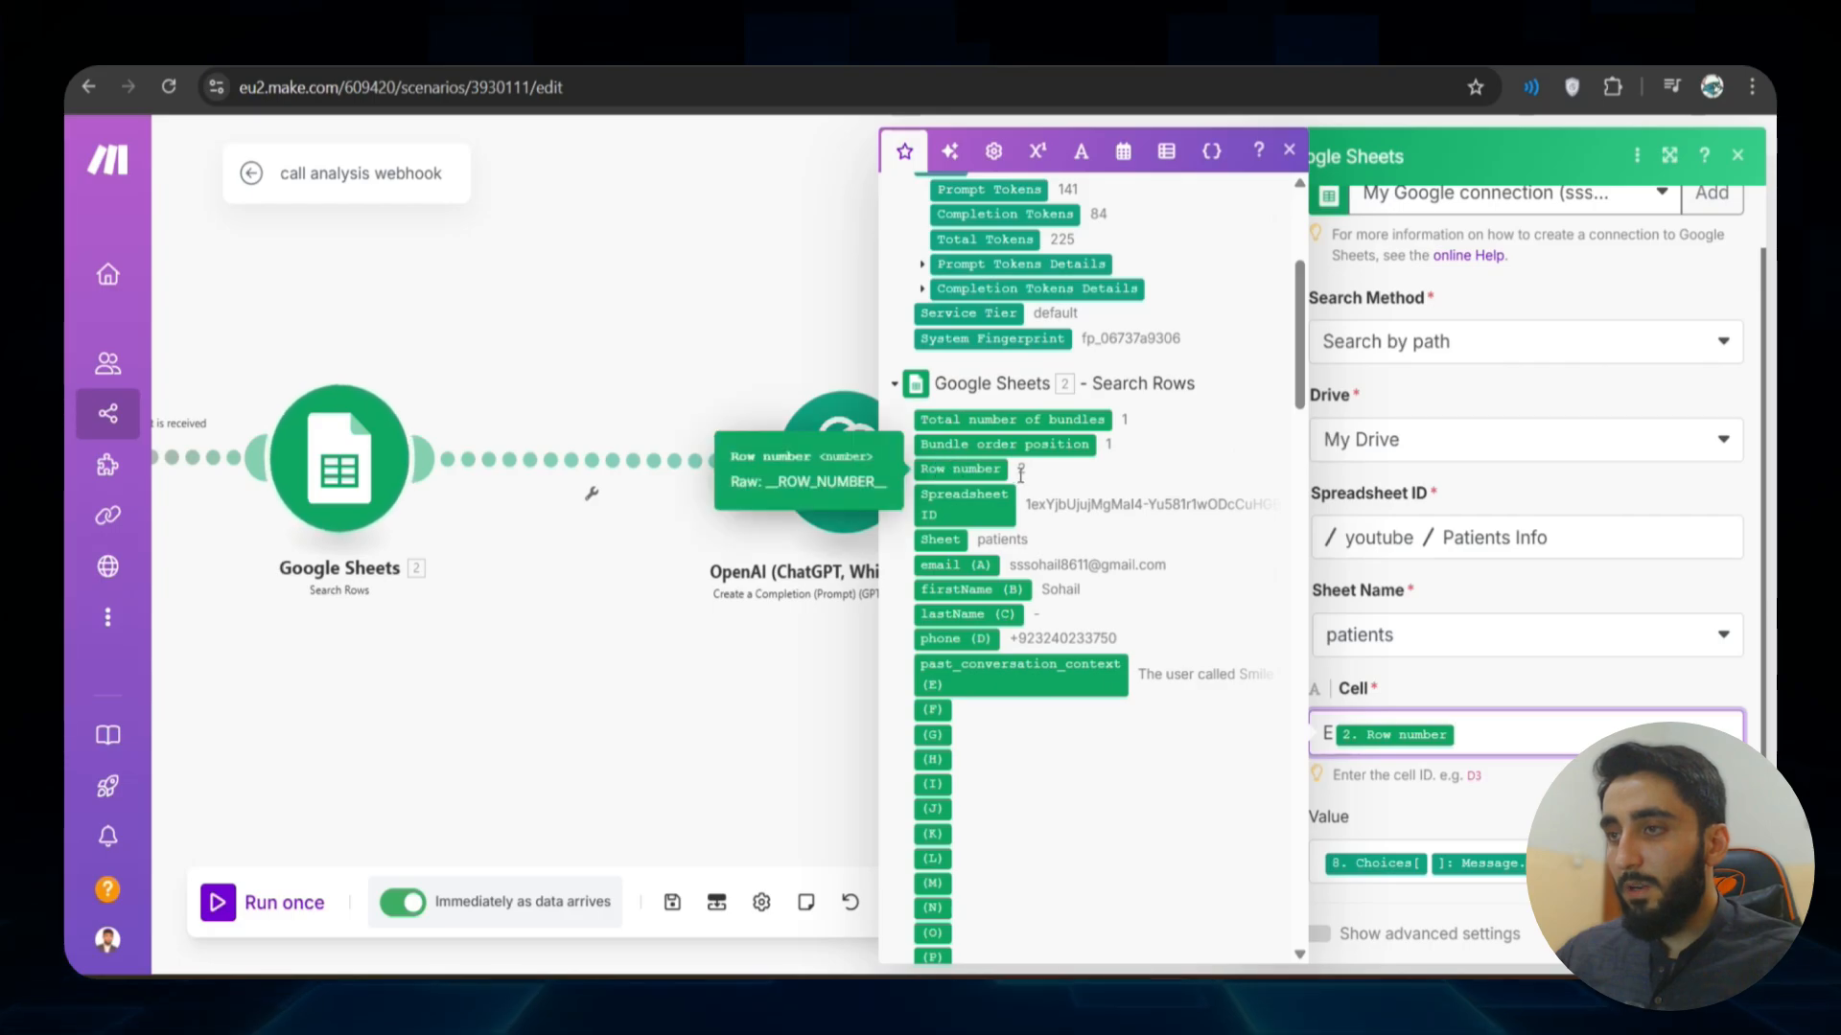
left_click(1553, 688)
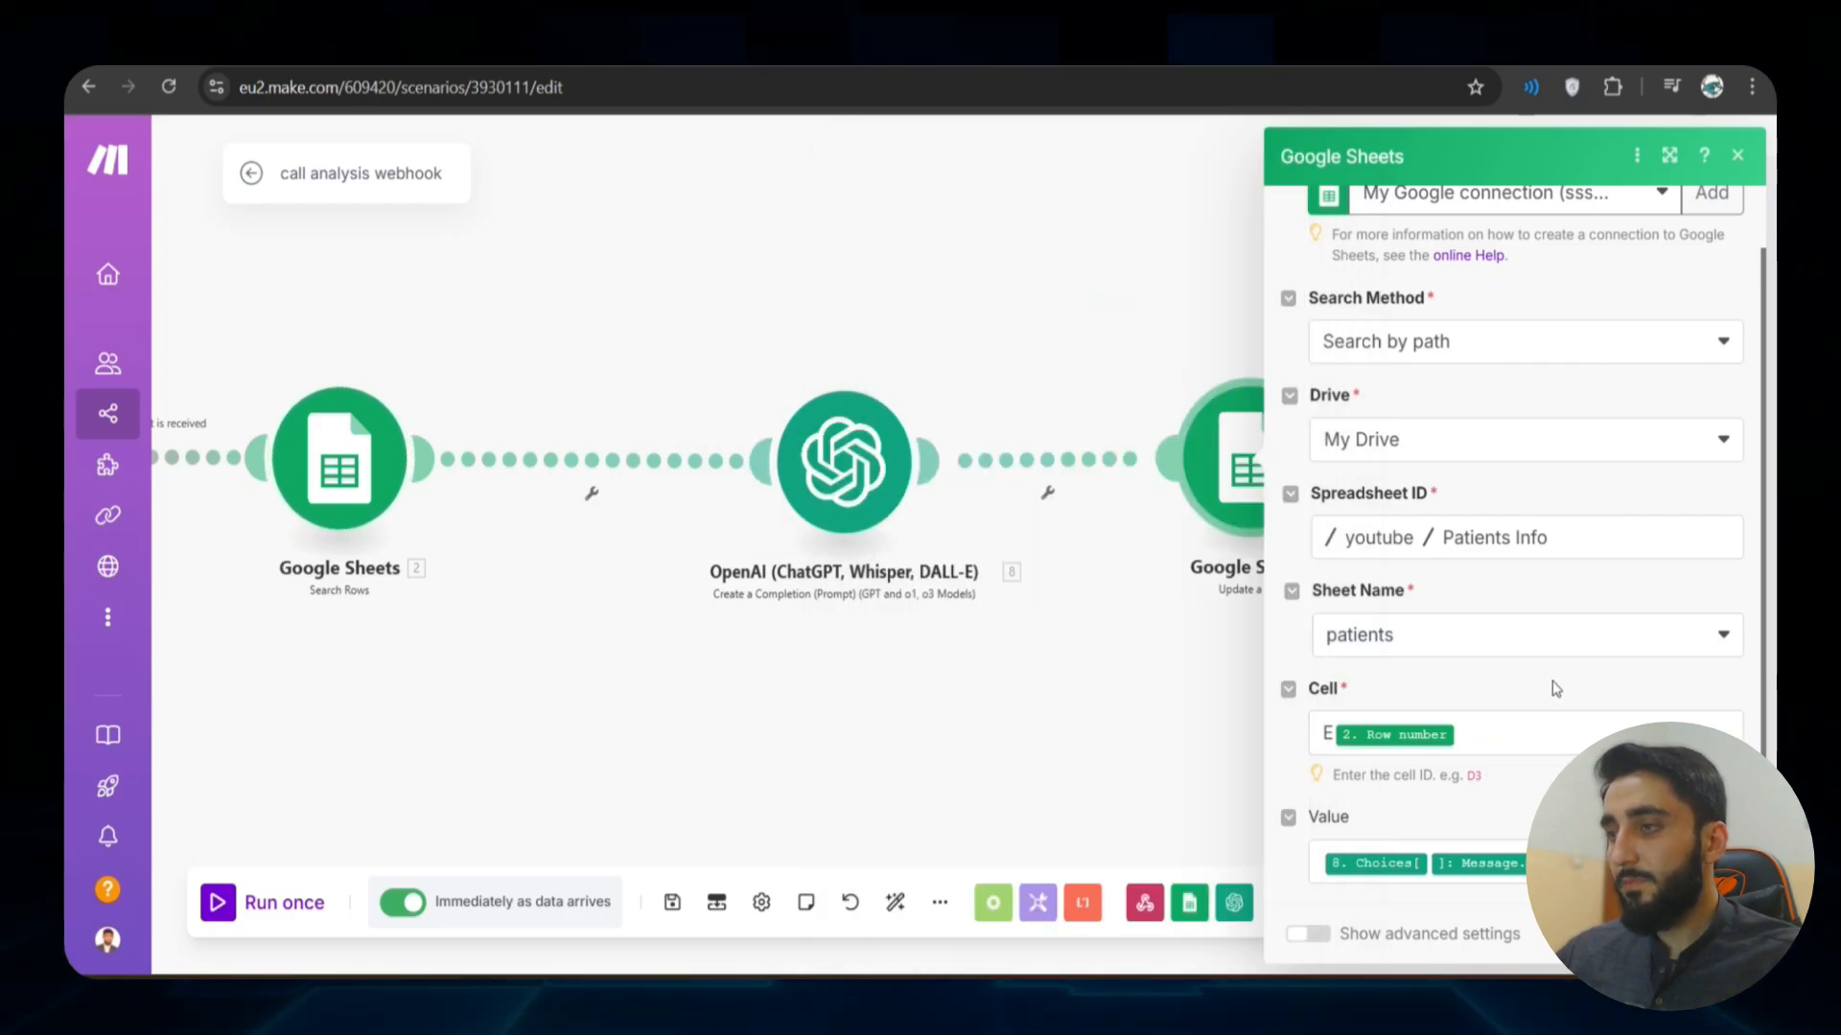
Check the OpenAI message mapped as the cell value, then cancel the module setup.
left_click(1320, 860)
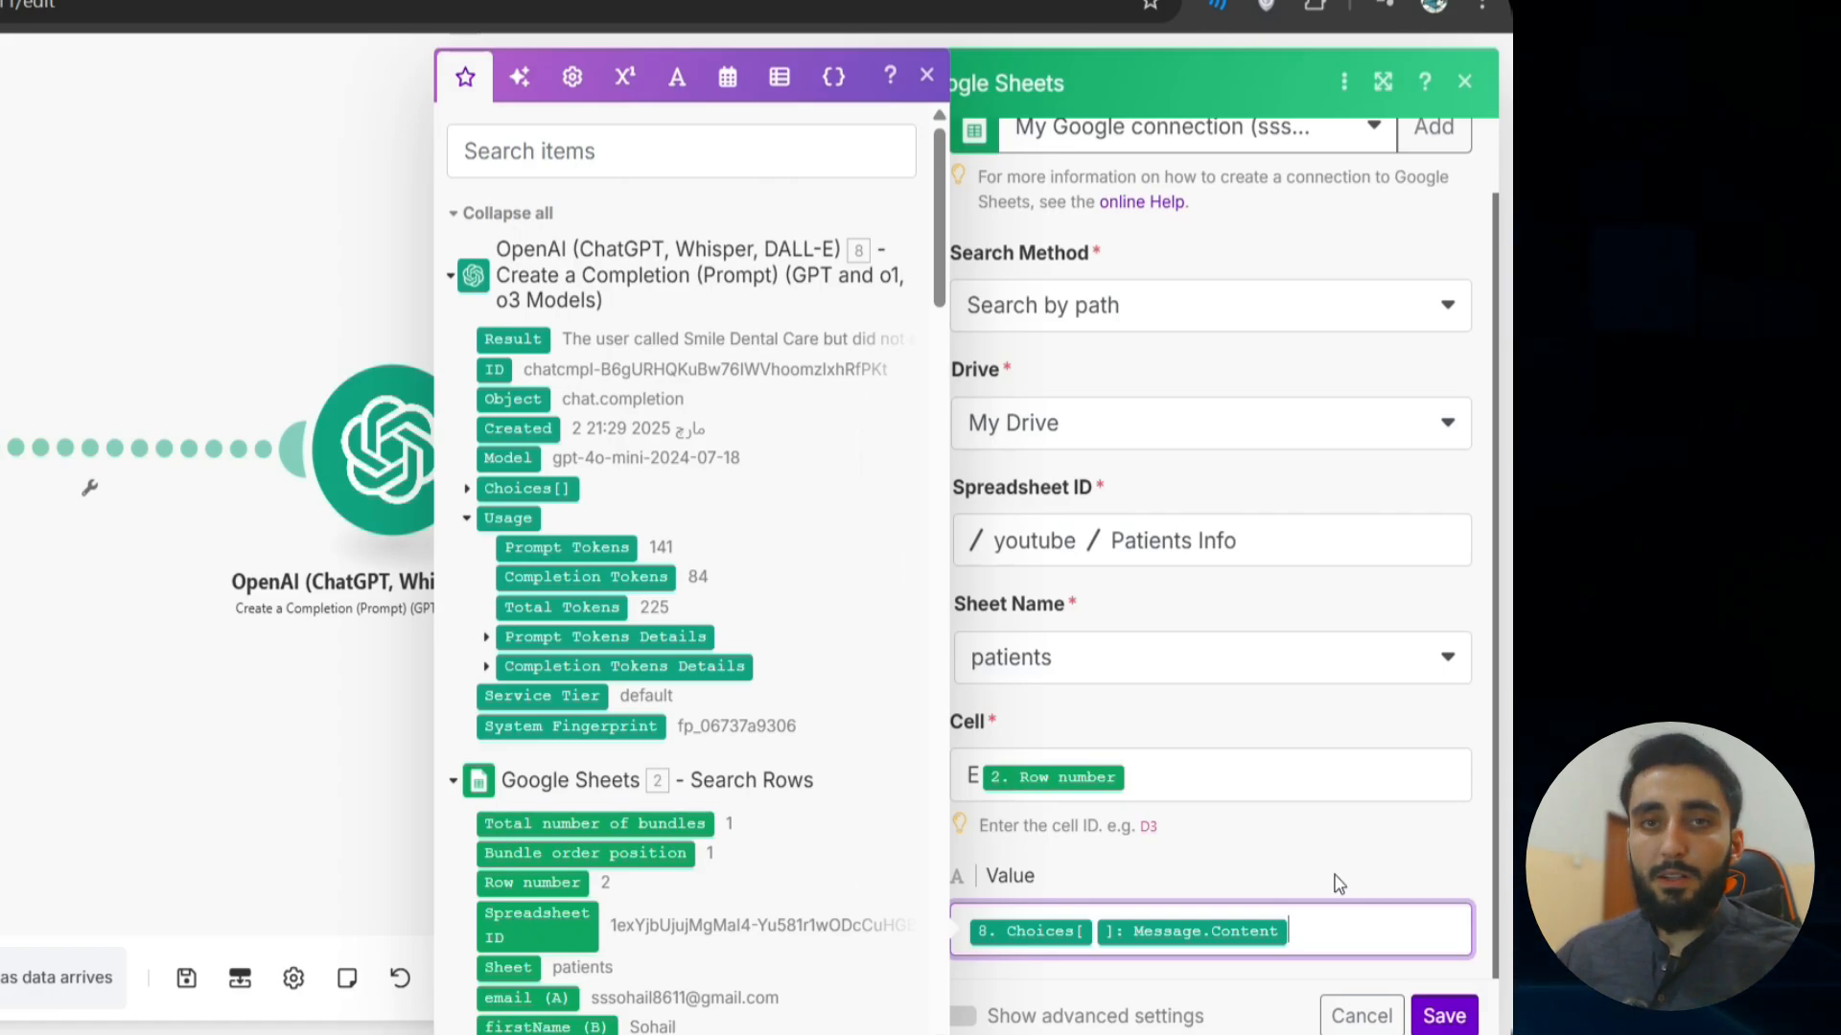
left_click(1361, 868)
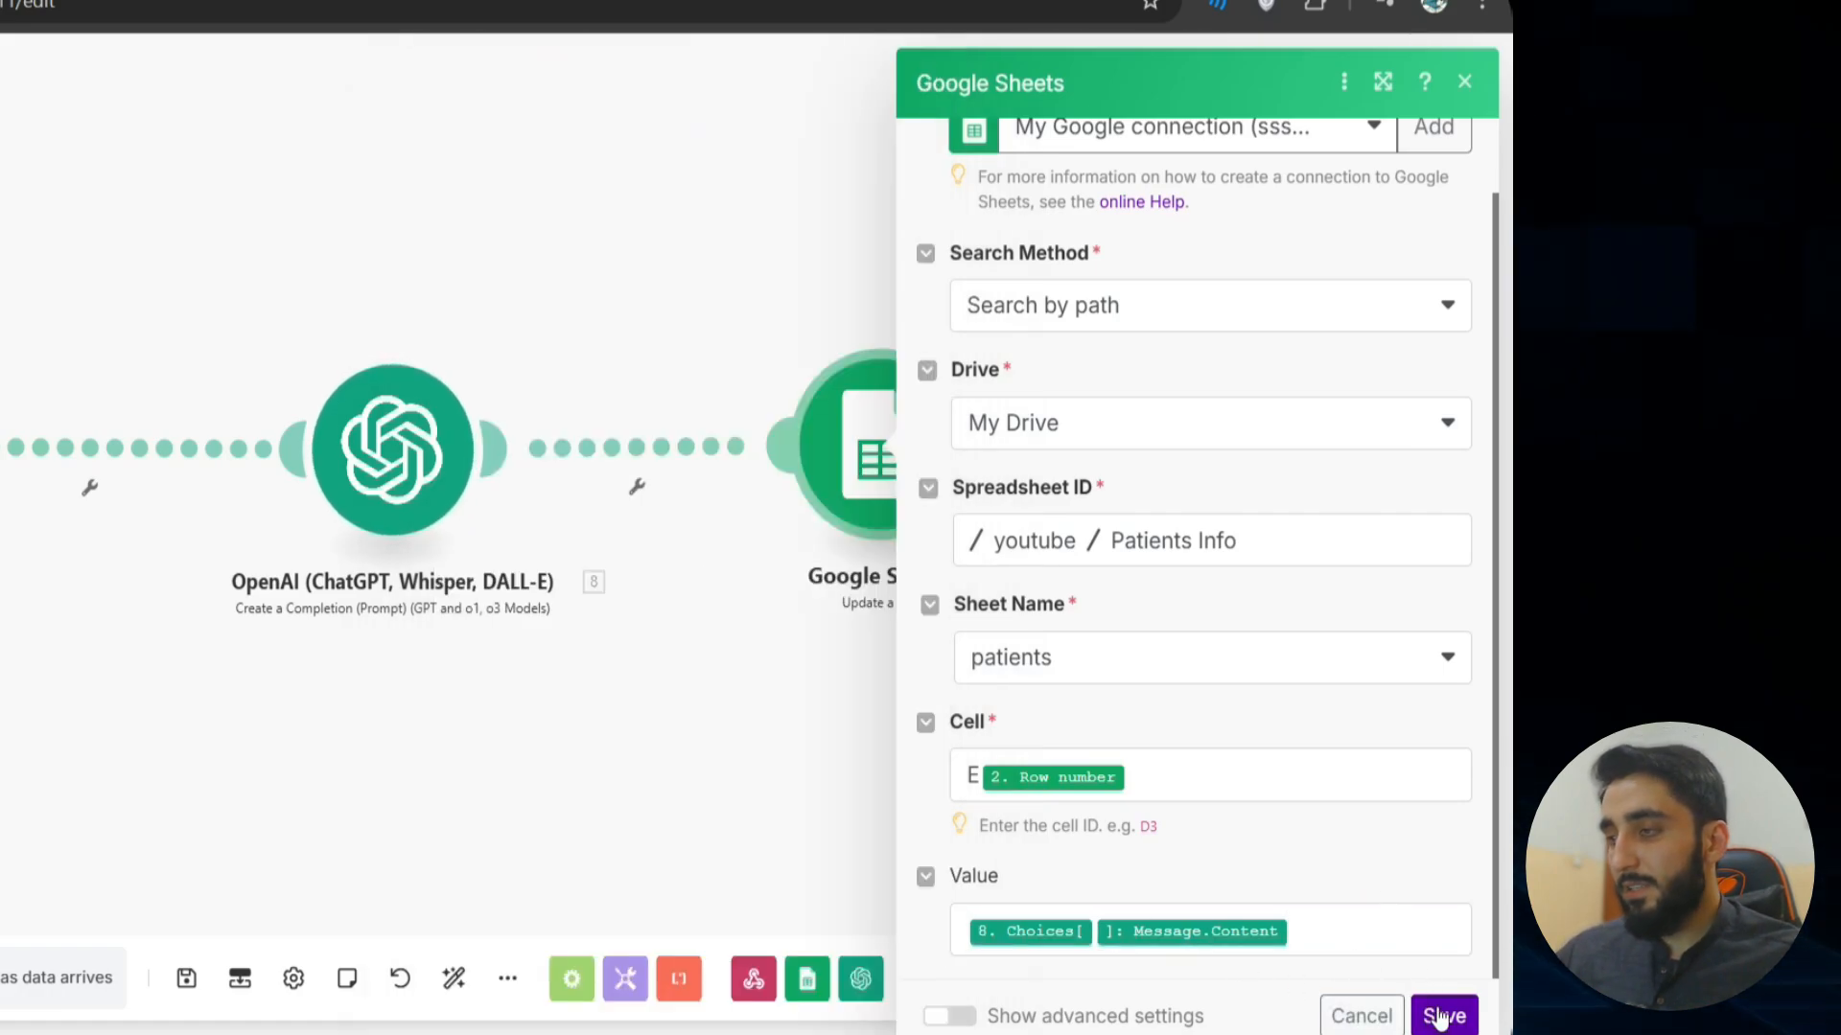
left_click(1382, 1020)
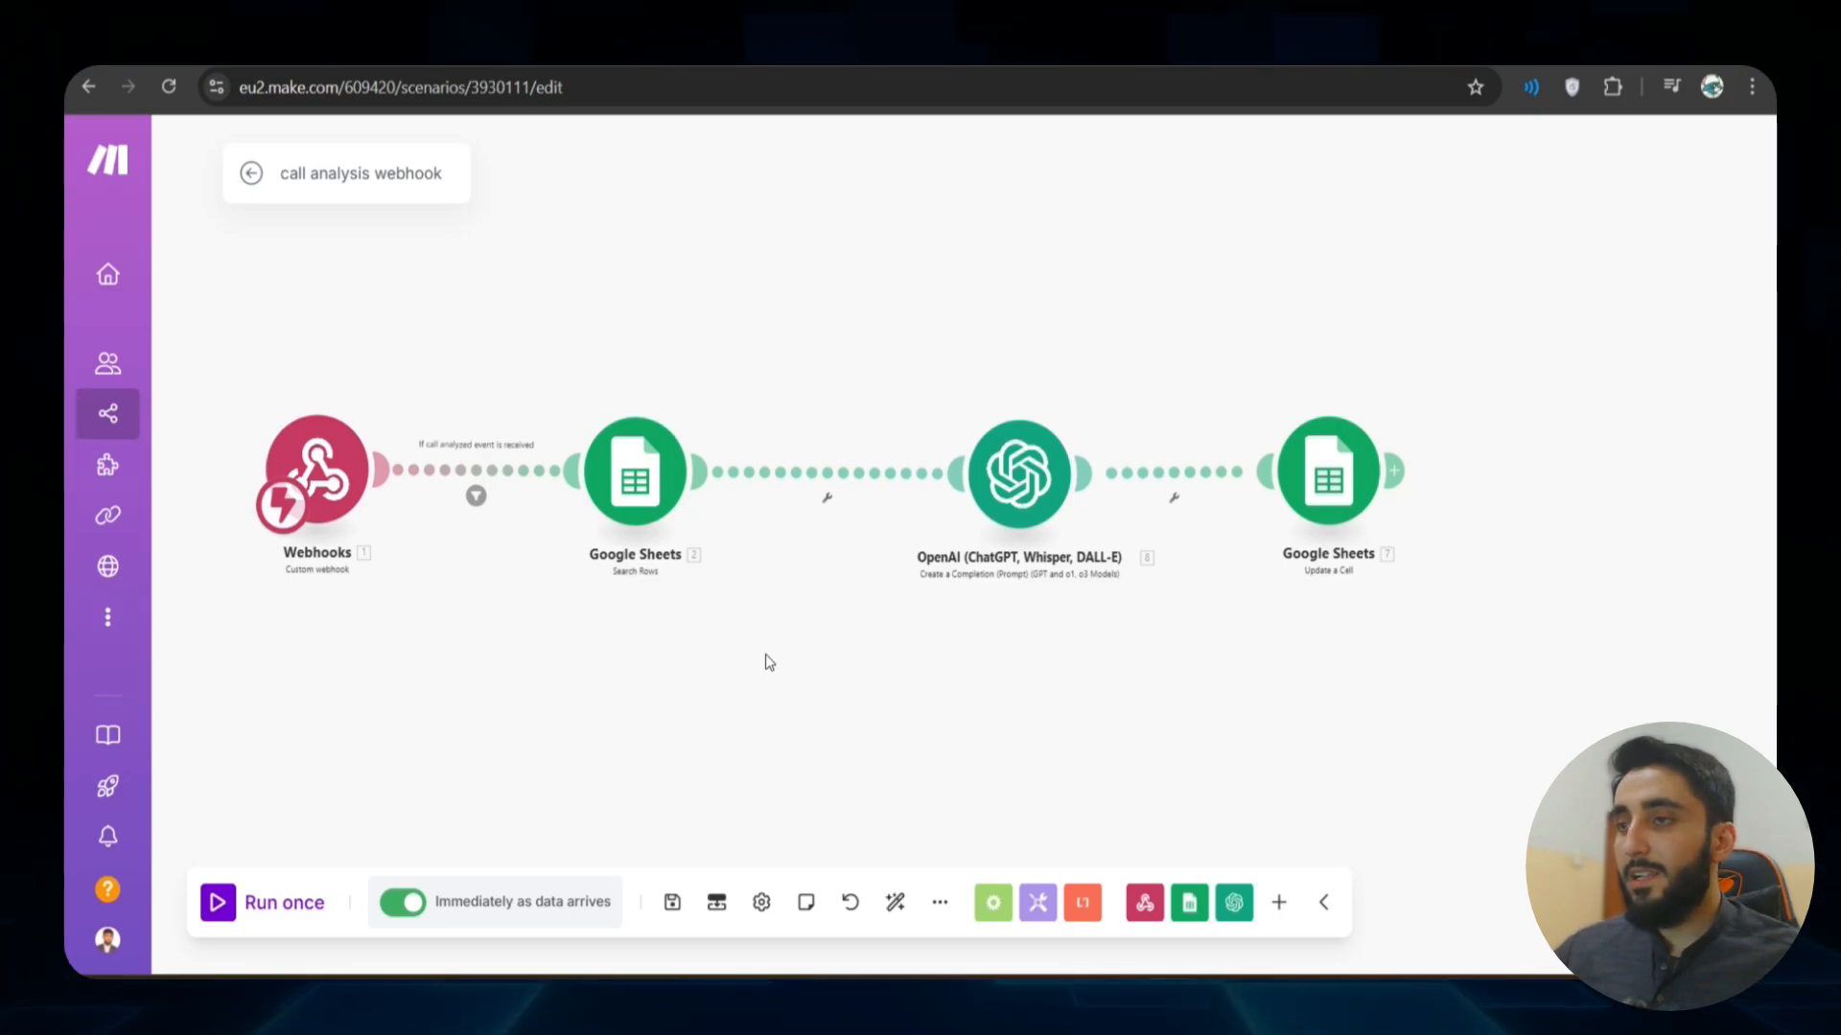
left_click_drag(822, 390, 875, 391)
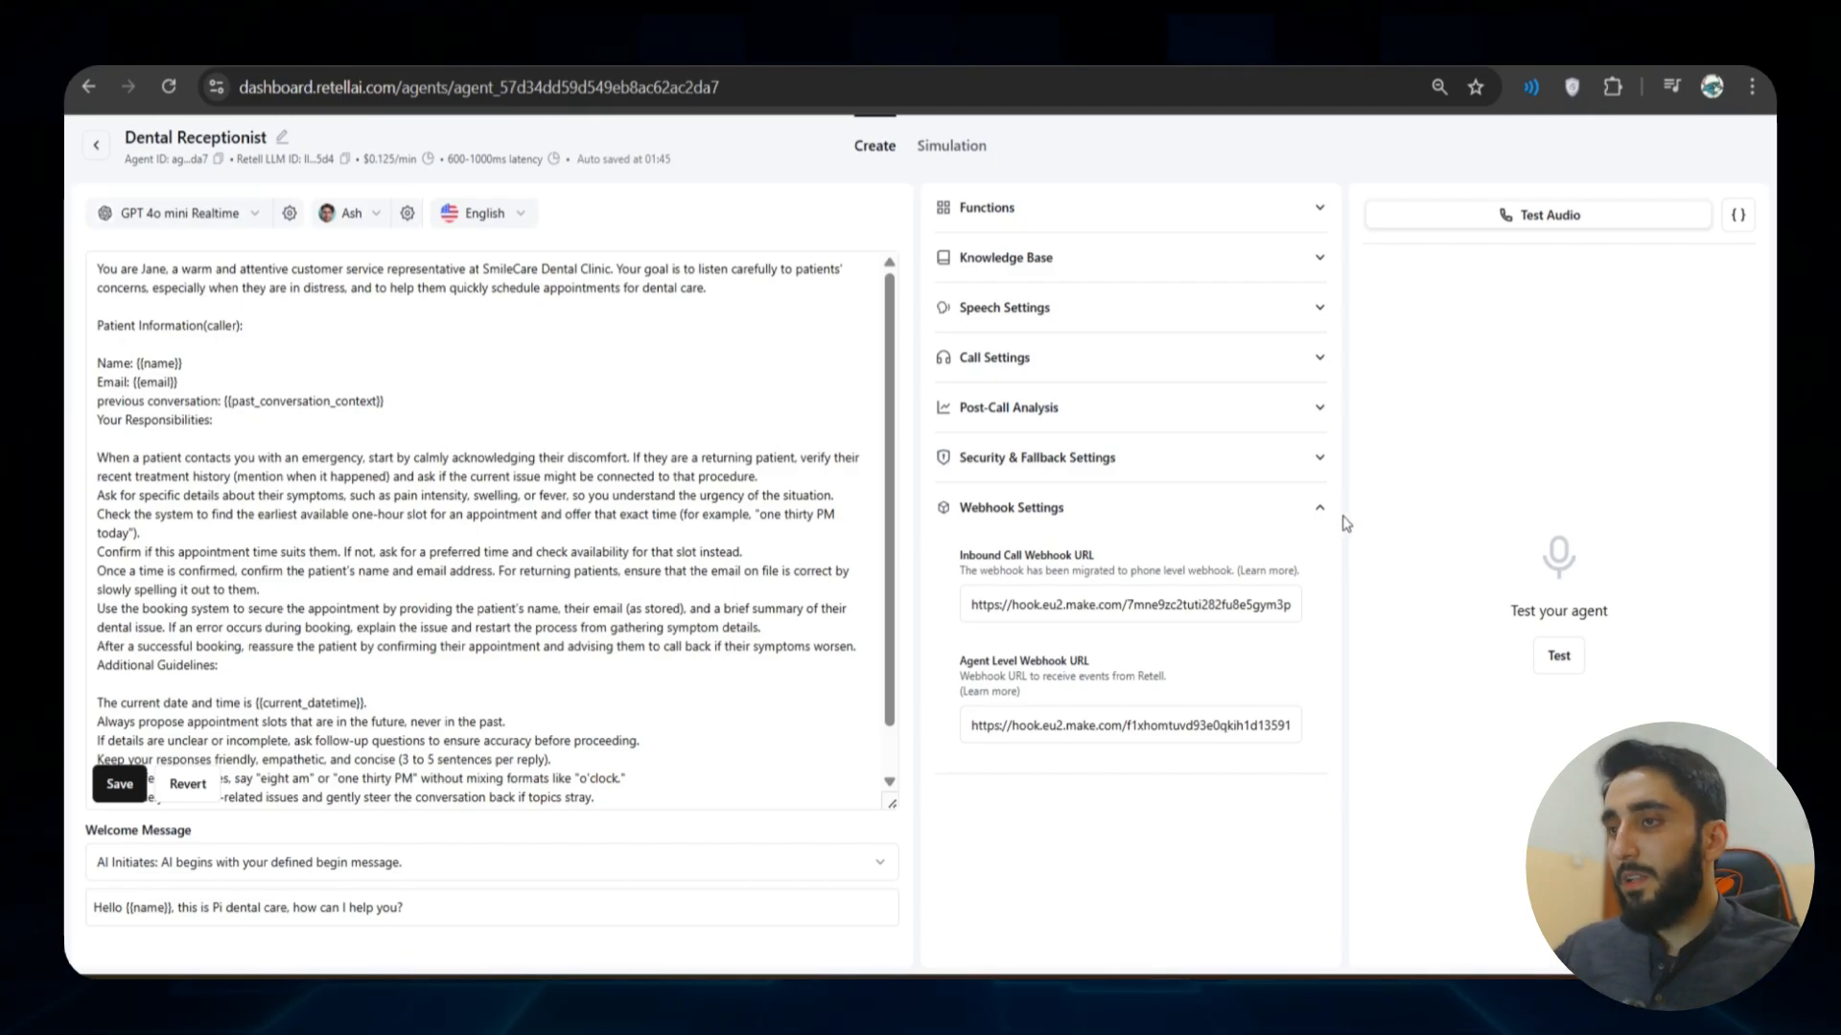
Expand Post-Call Analysis and look over its explanation and the detailed_call_summary field.
left_click(1308, 408)
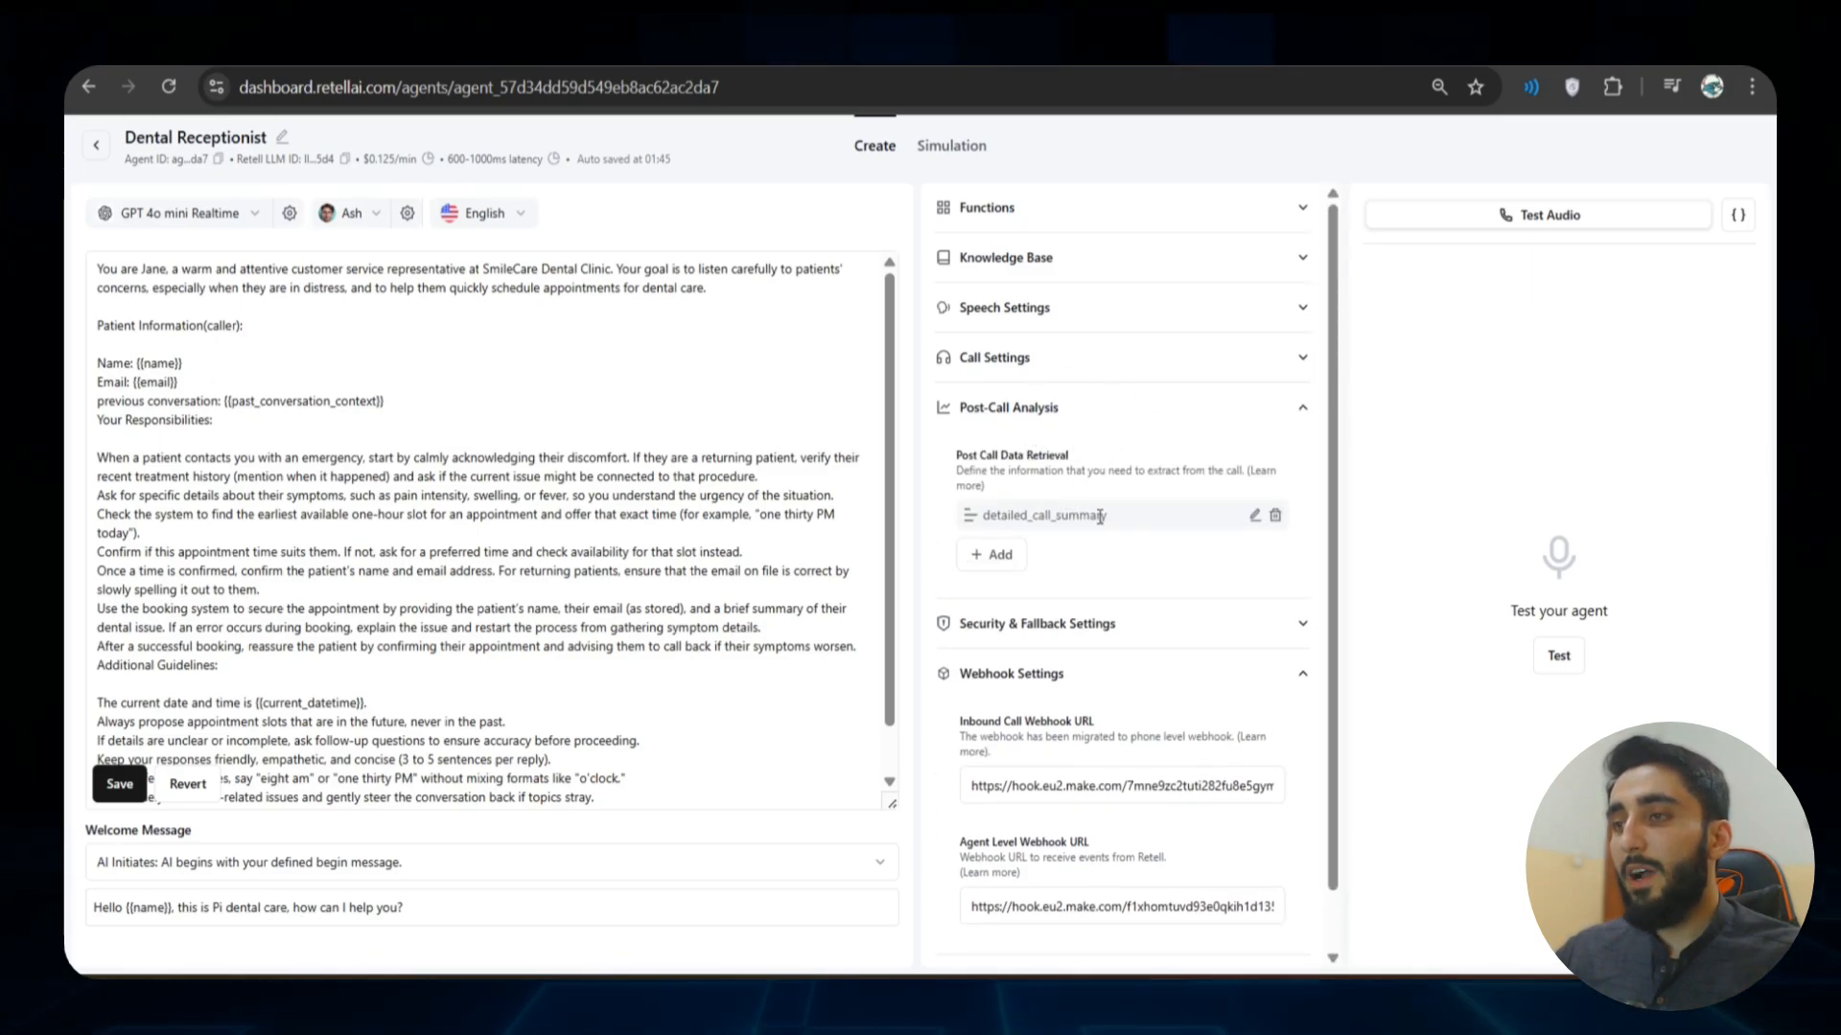
left_click_drag(964, 458, 980, 486)
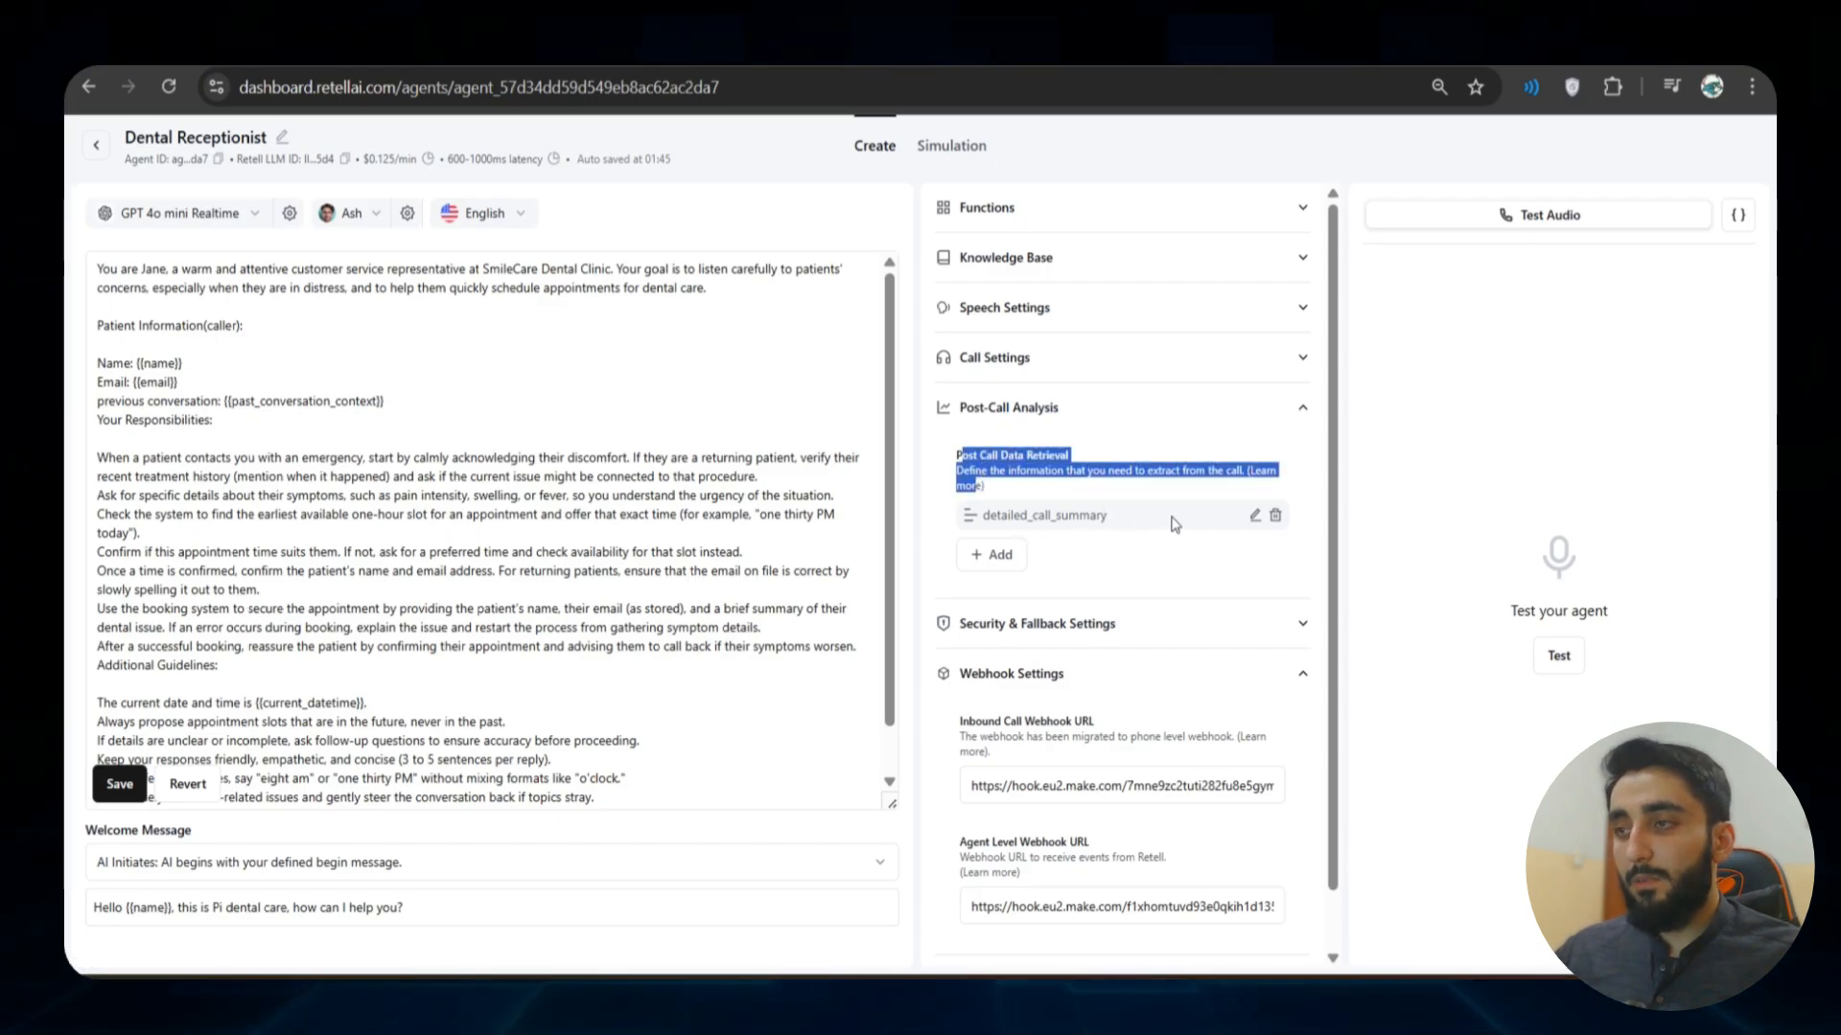
left_click(994, 516)
left_click_drag(994, 516, 1104, 516)
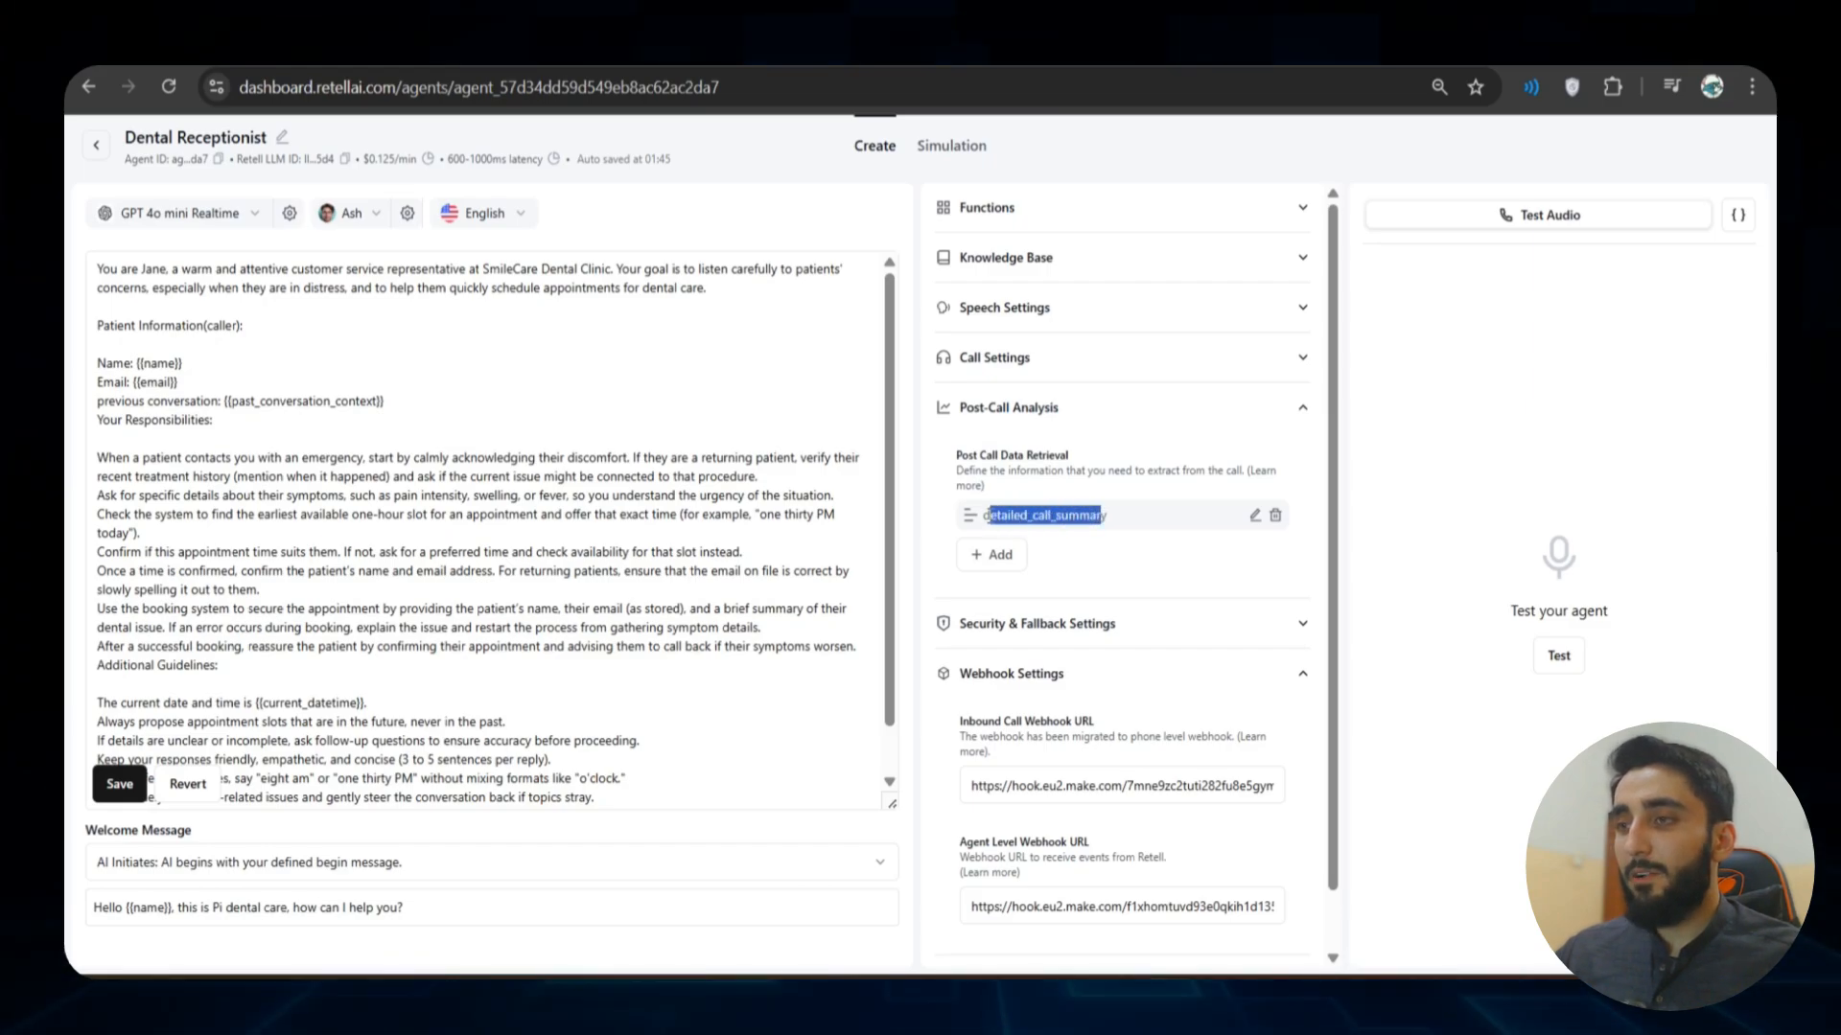
Inspect detailed_call_summary's name and its description 'Summary of the call of what was discussed'.
left_click(1254, 515)
double_click(938, 470)
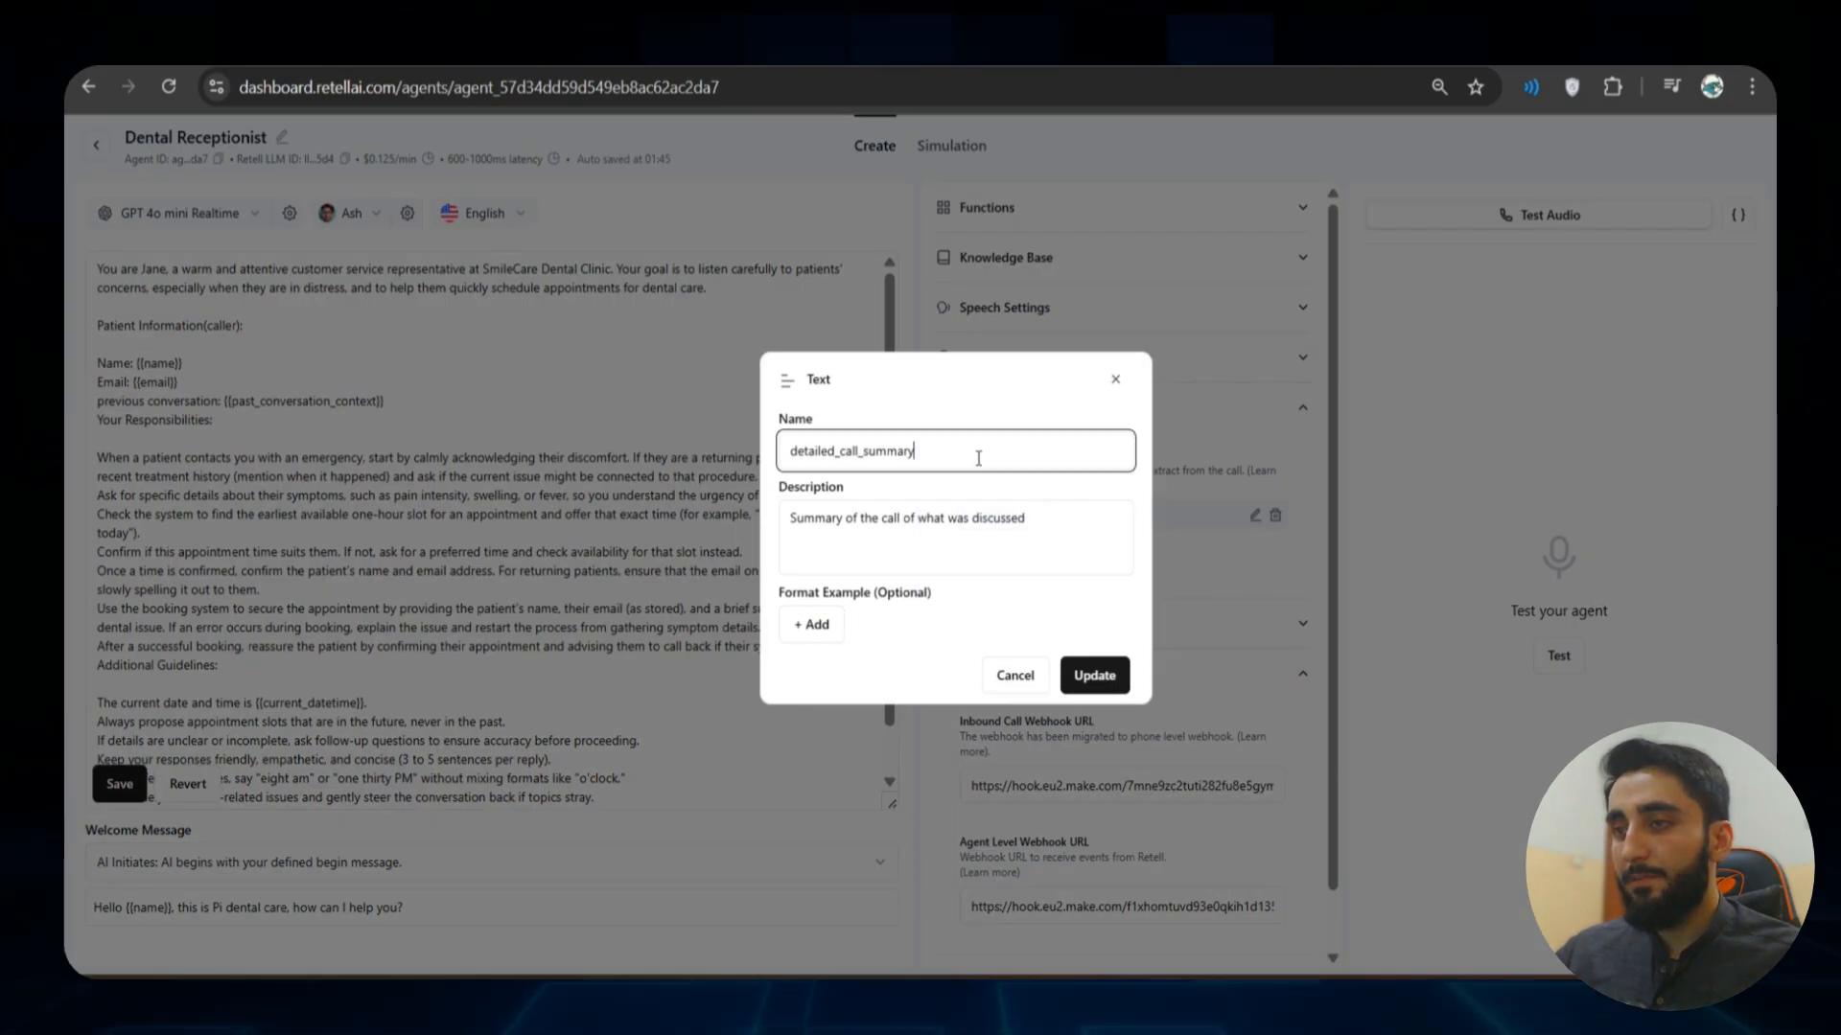
mouse_move(1033, 518)
left_mouse_down()
mouse_move(796, 515)
mouse_move(1019, 518)
left_mouse_up()
left_click(797, 518)
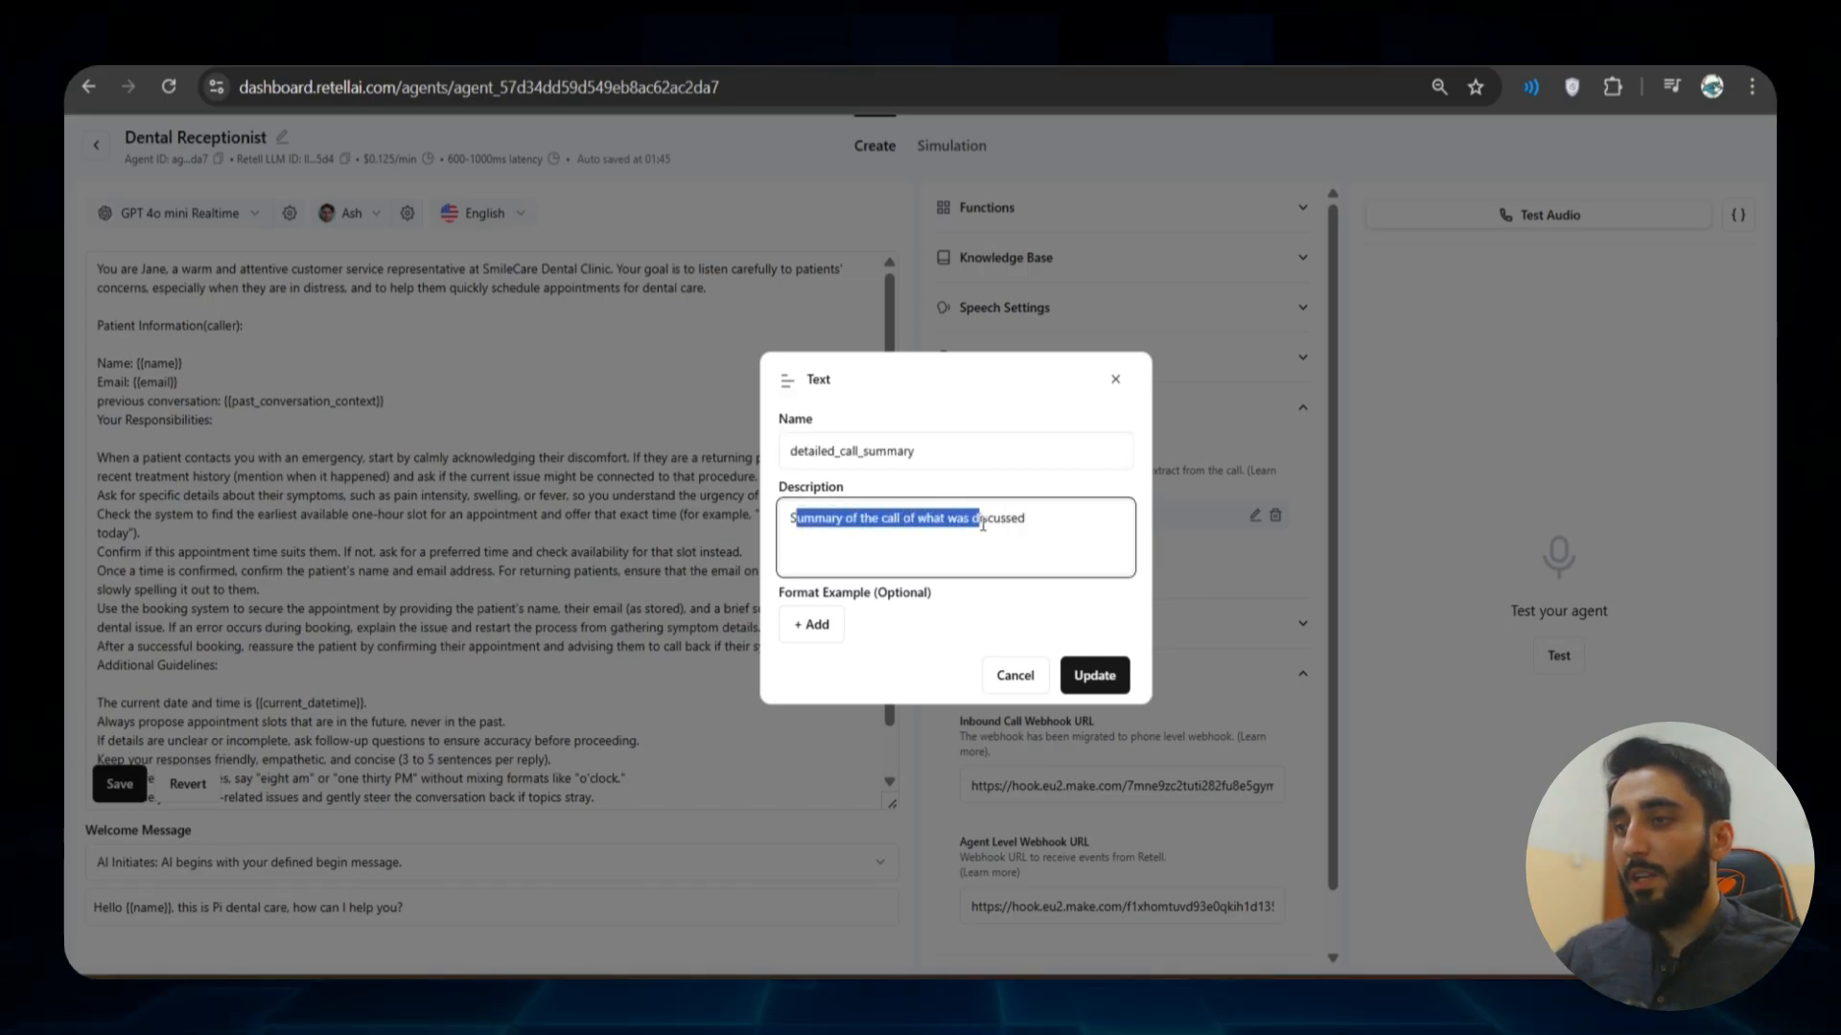
left_click(1008, 635)
left_click_drag(878, 449, 916, 450)
left_click_drag(794, 458, 789, 455)
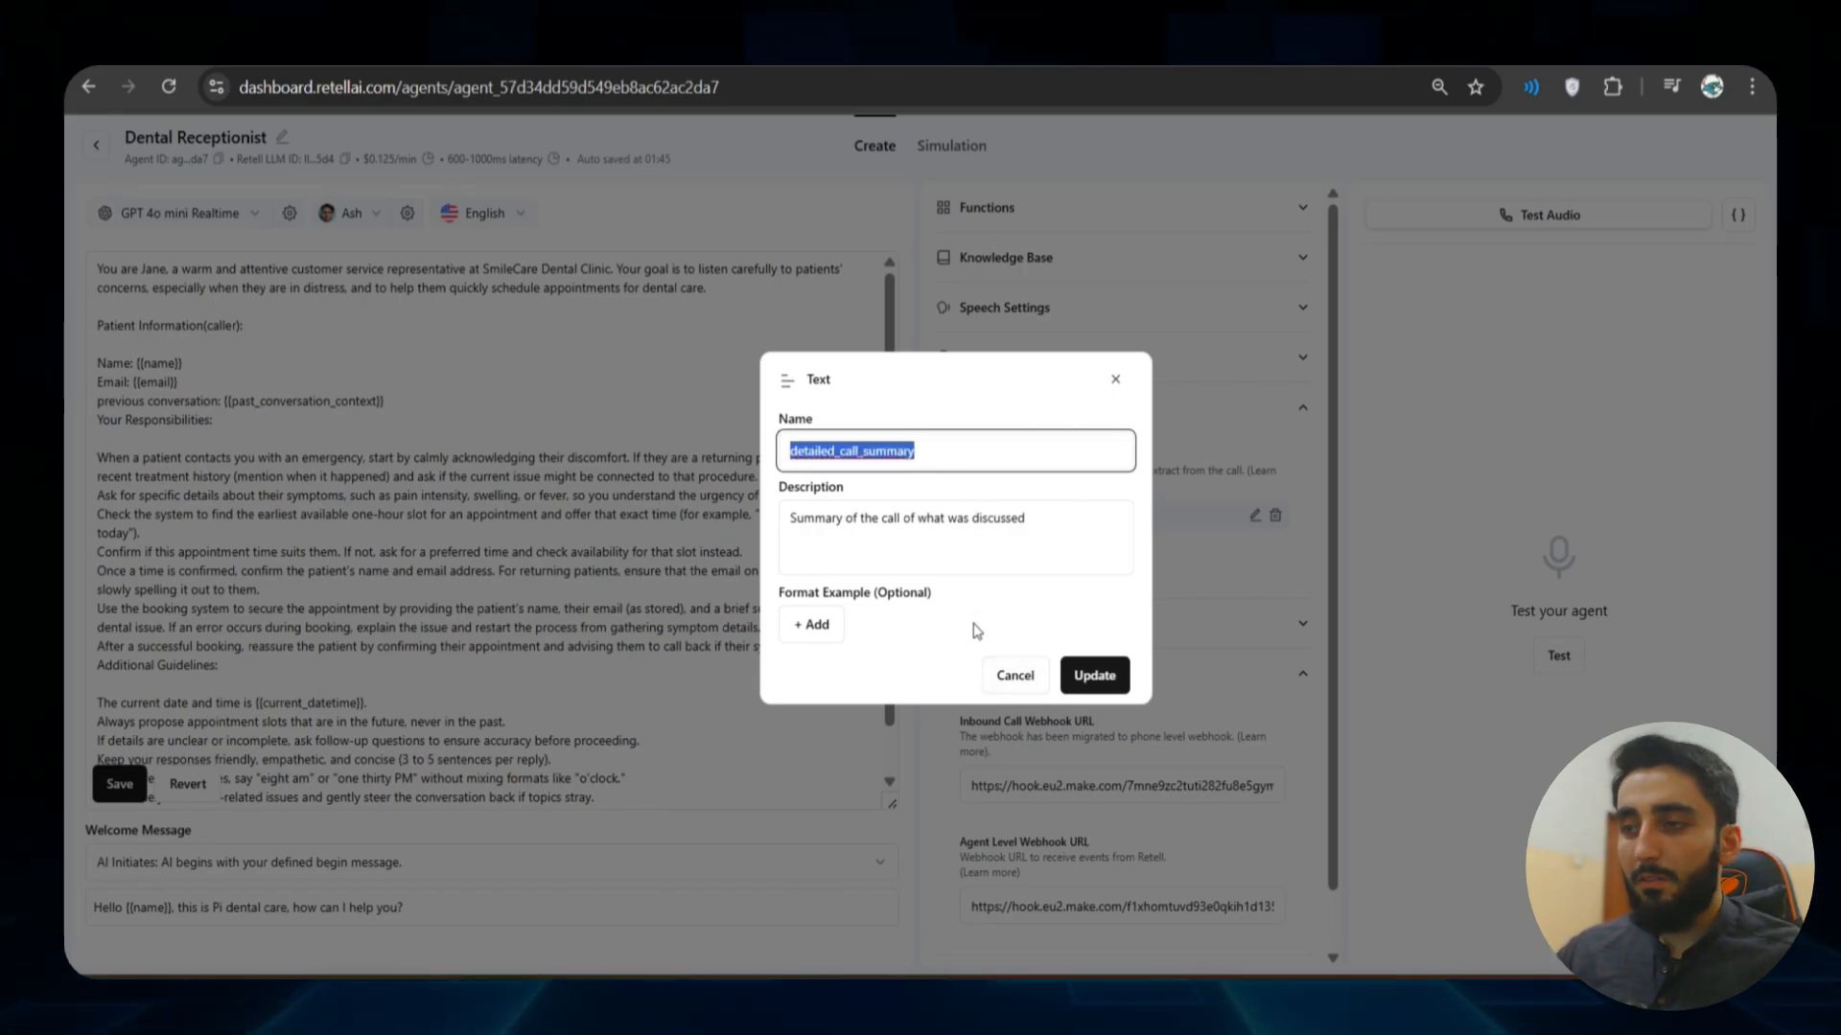
left_click_drag(1030, 523, 785, 523)
left_click(946, 532)
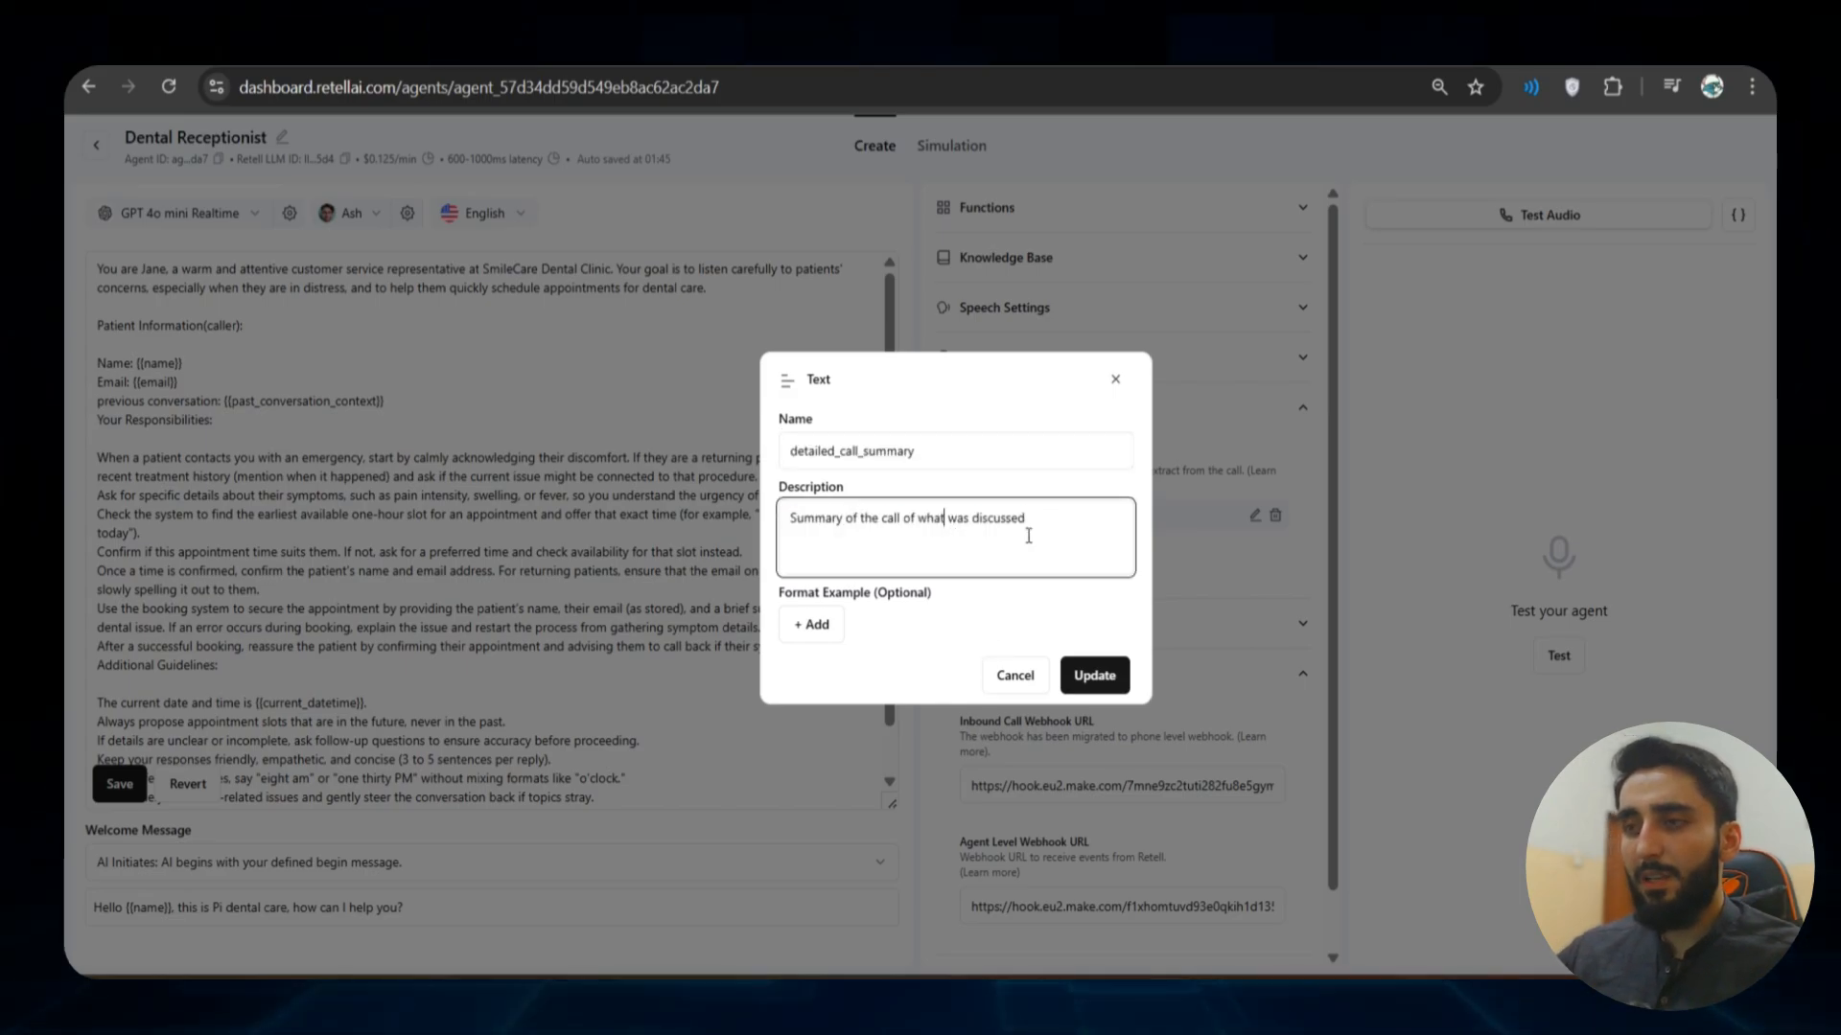
left_click(1045, 523)
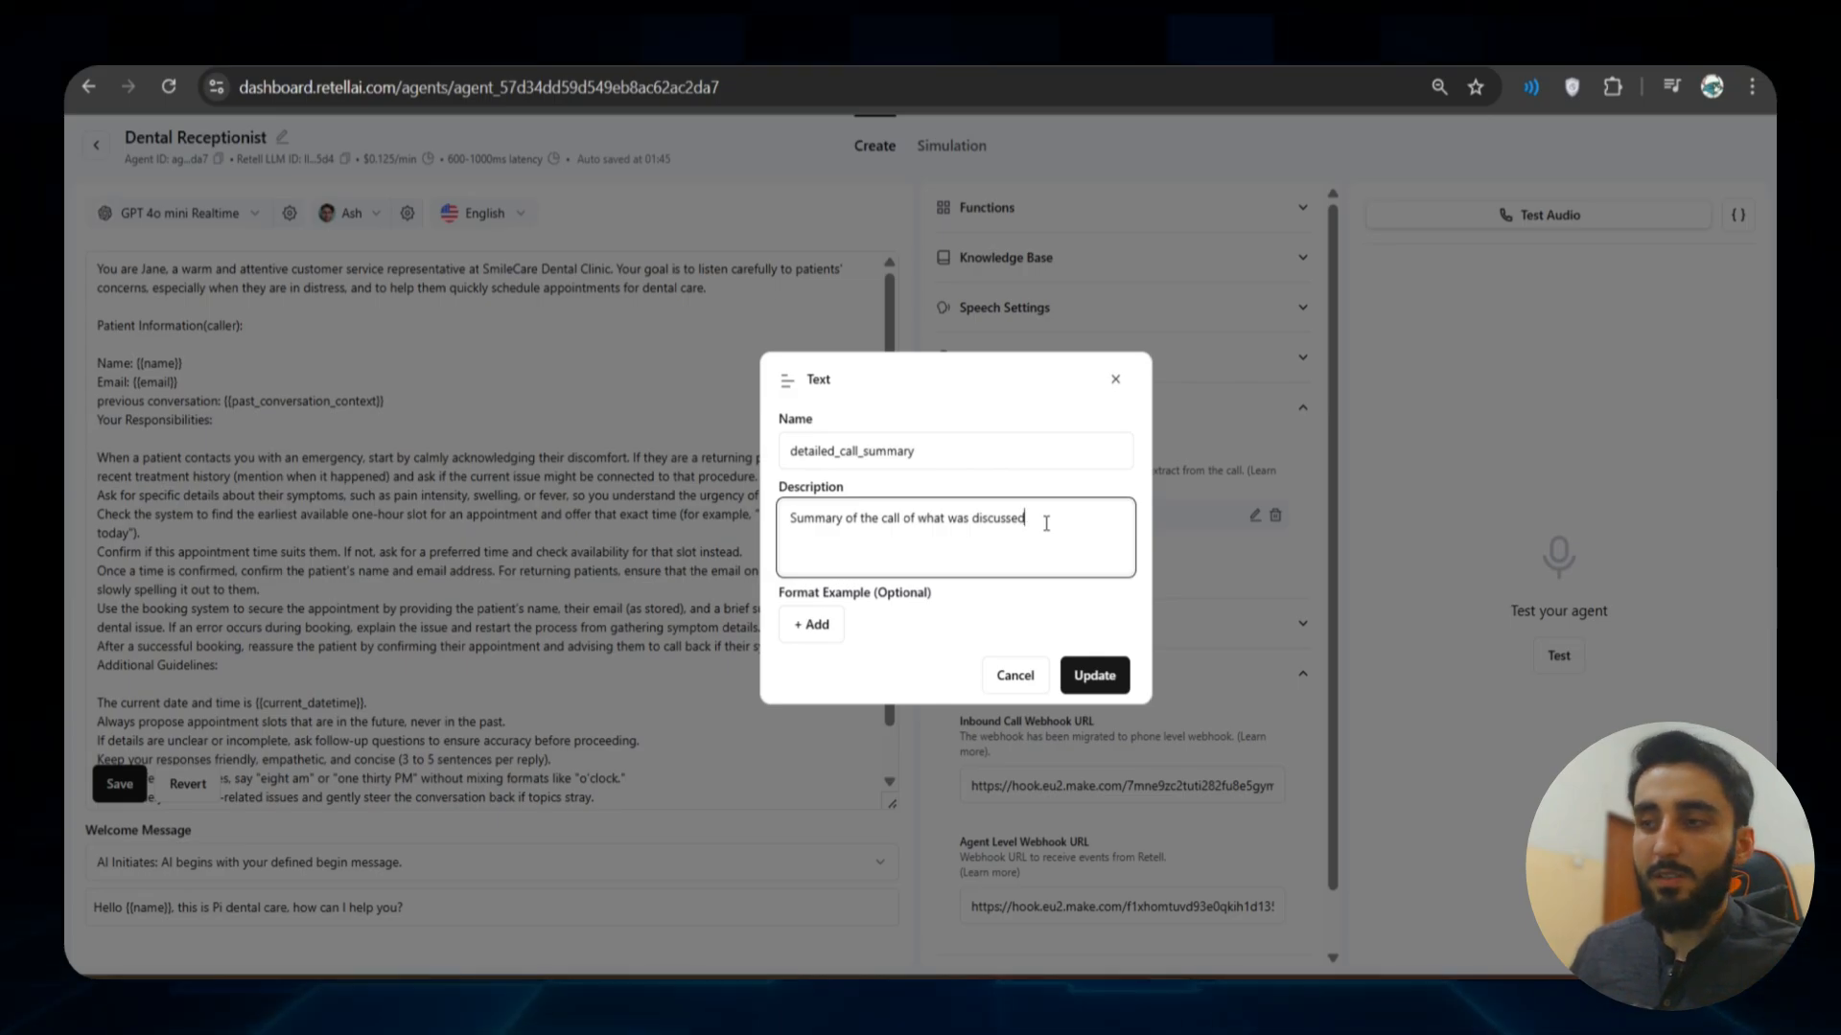
left_click(1094, 675)
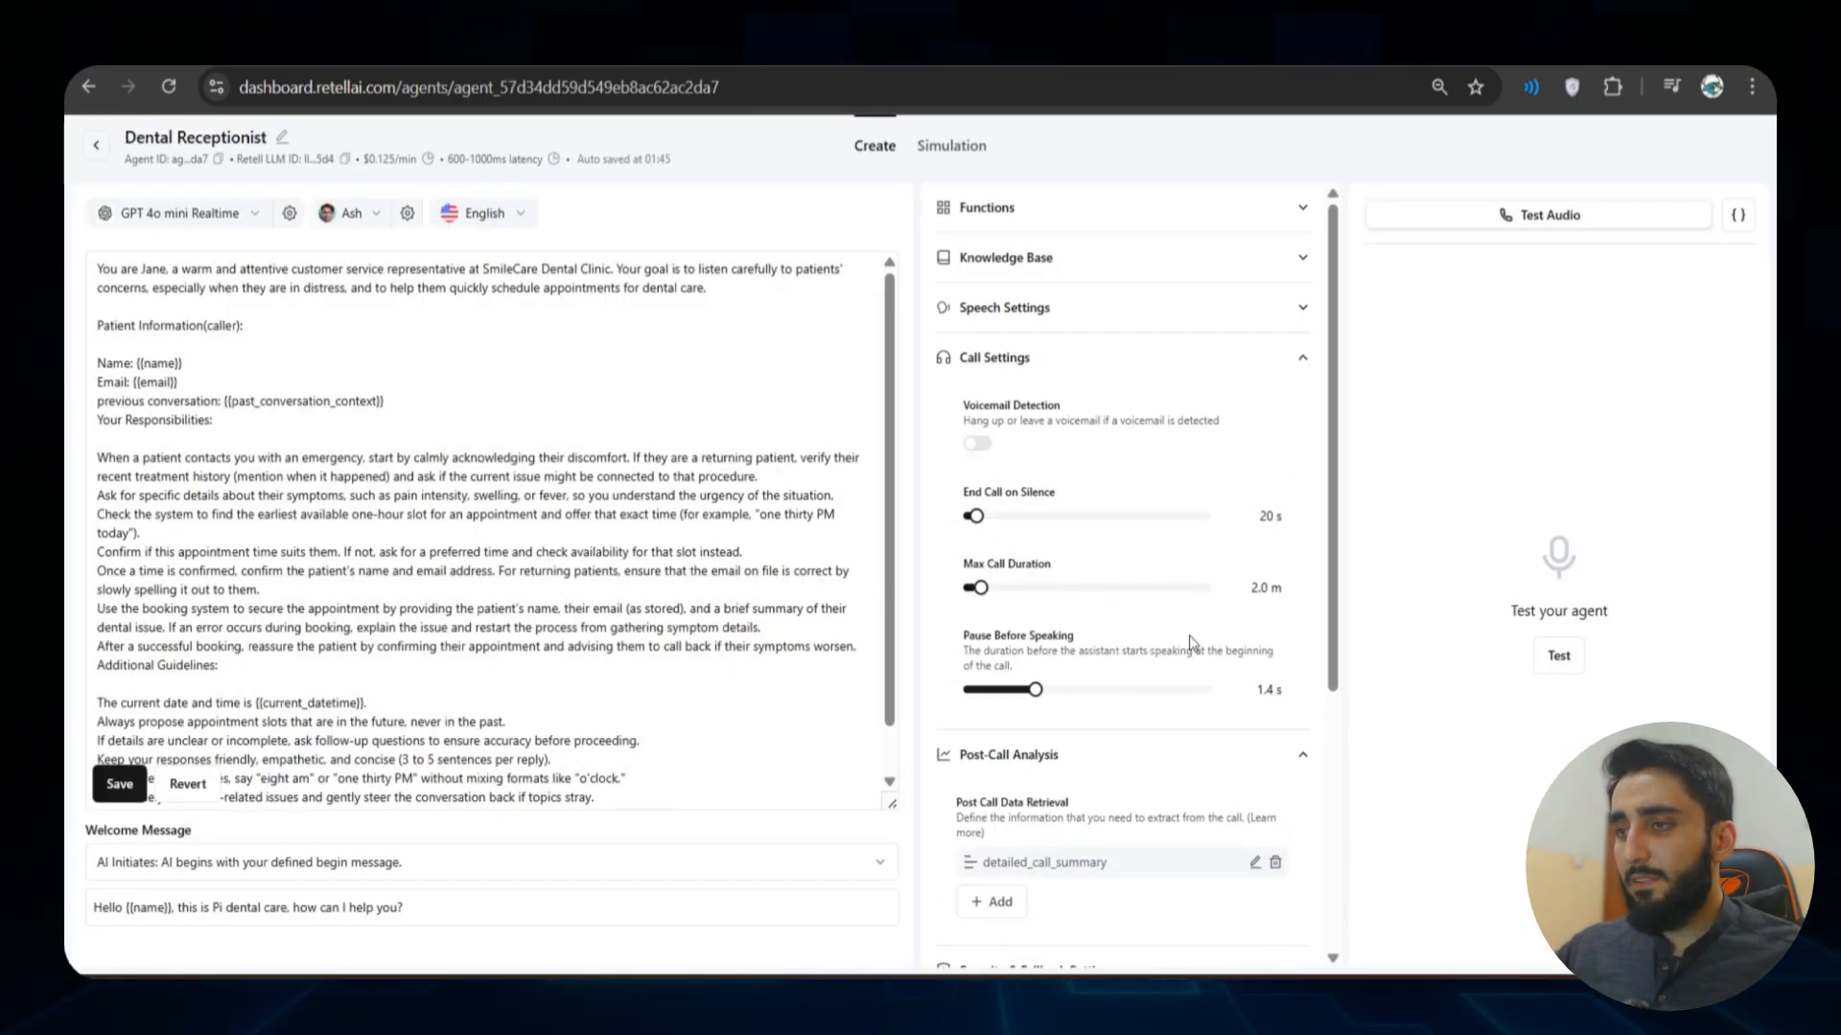
Show Speech Settings (responsiveness 1, interruption sensitivity 0.4, backchanneling on) and the empty Knowledge Base.
left_click(1194, 308)
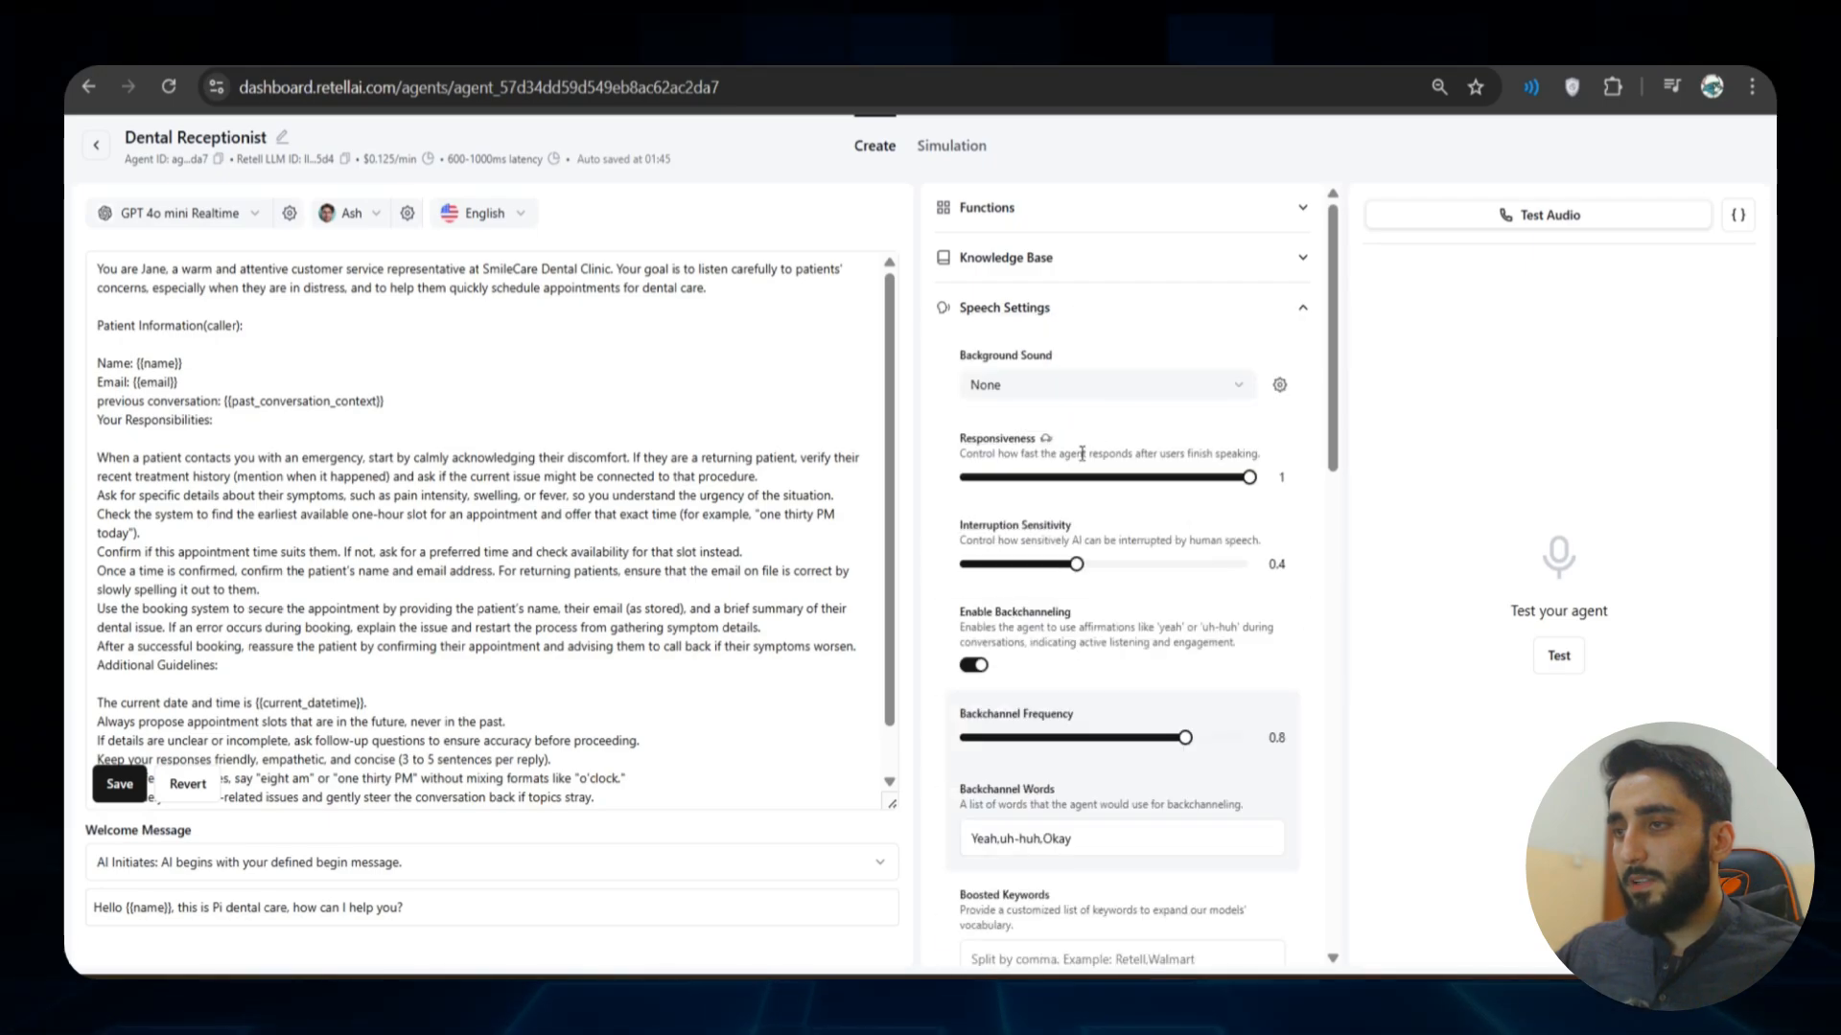
mouse_move(1249, 477)
left_mouse_down()
mouse_move(1143, 484)
mouse_move(1235, 484)
left_mouse_up()
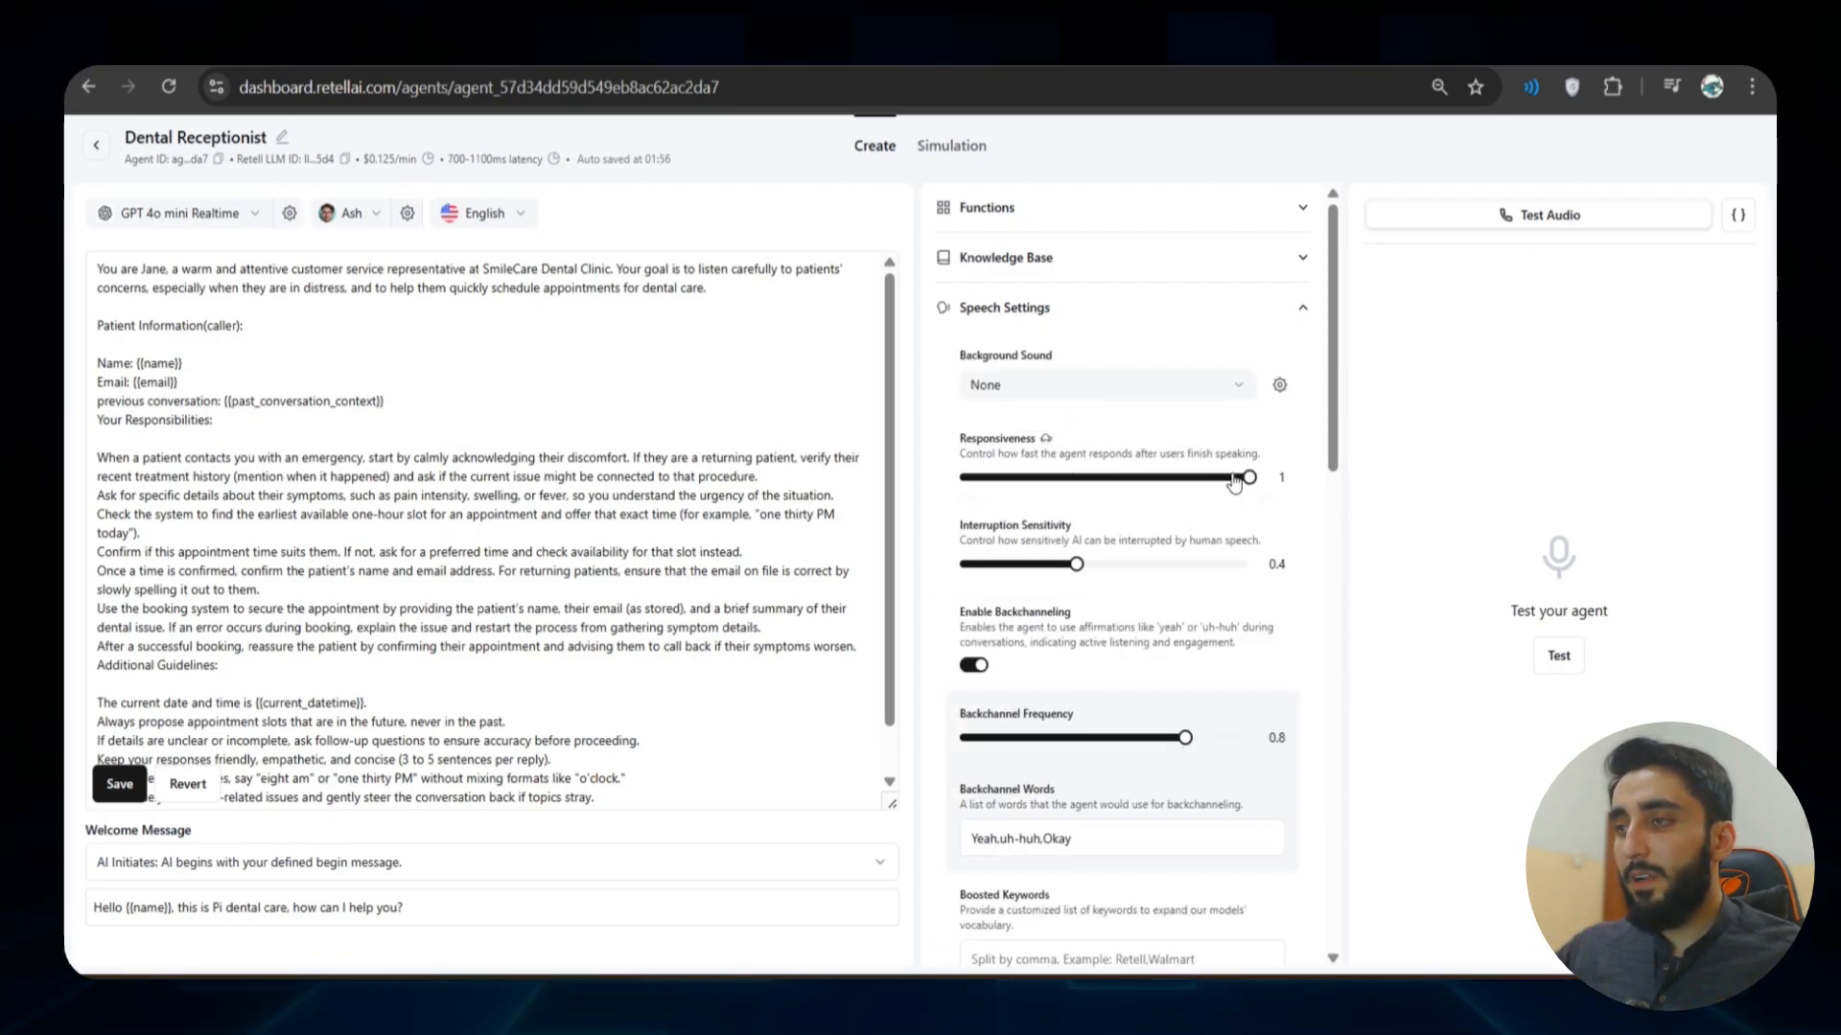
scroll(1287, 517, "down", 4)
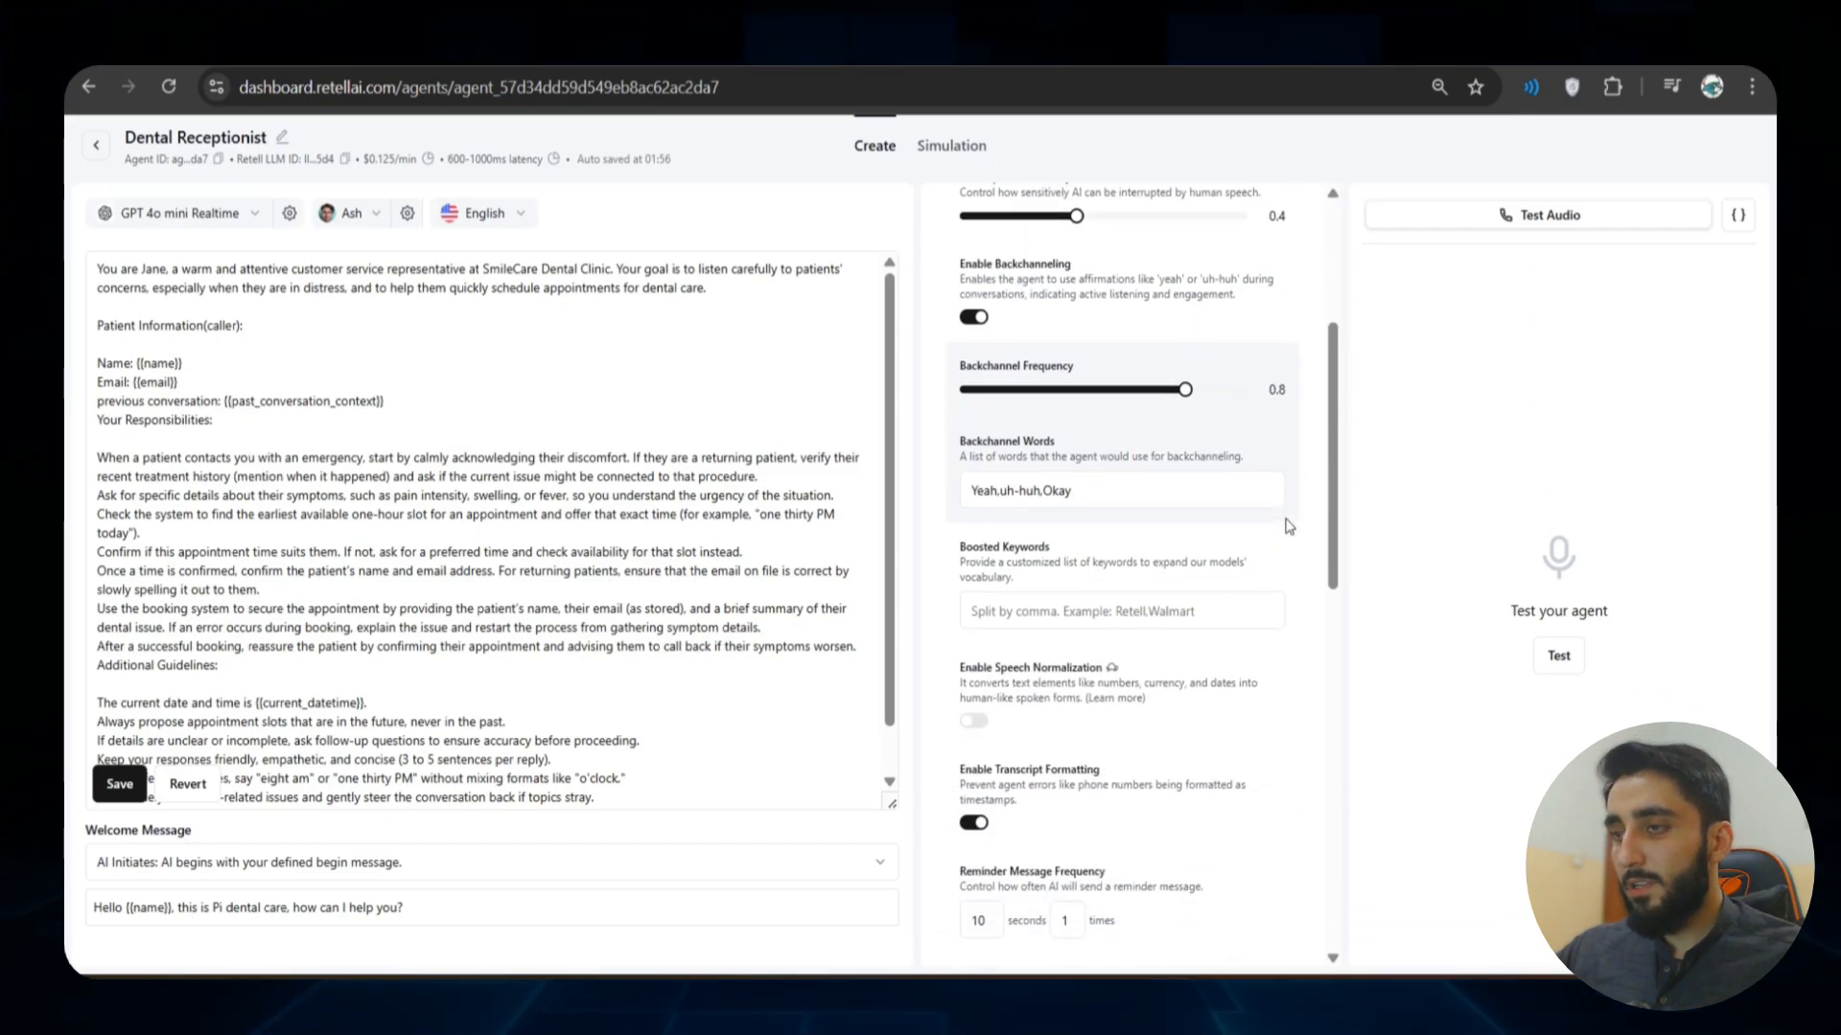
scroll(1210, 508, "up", 3)
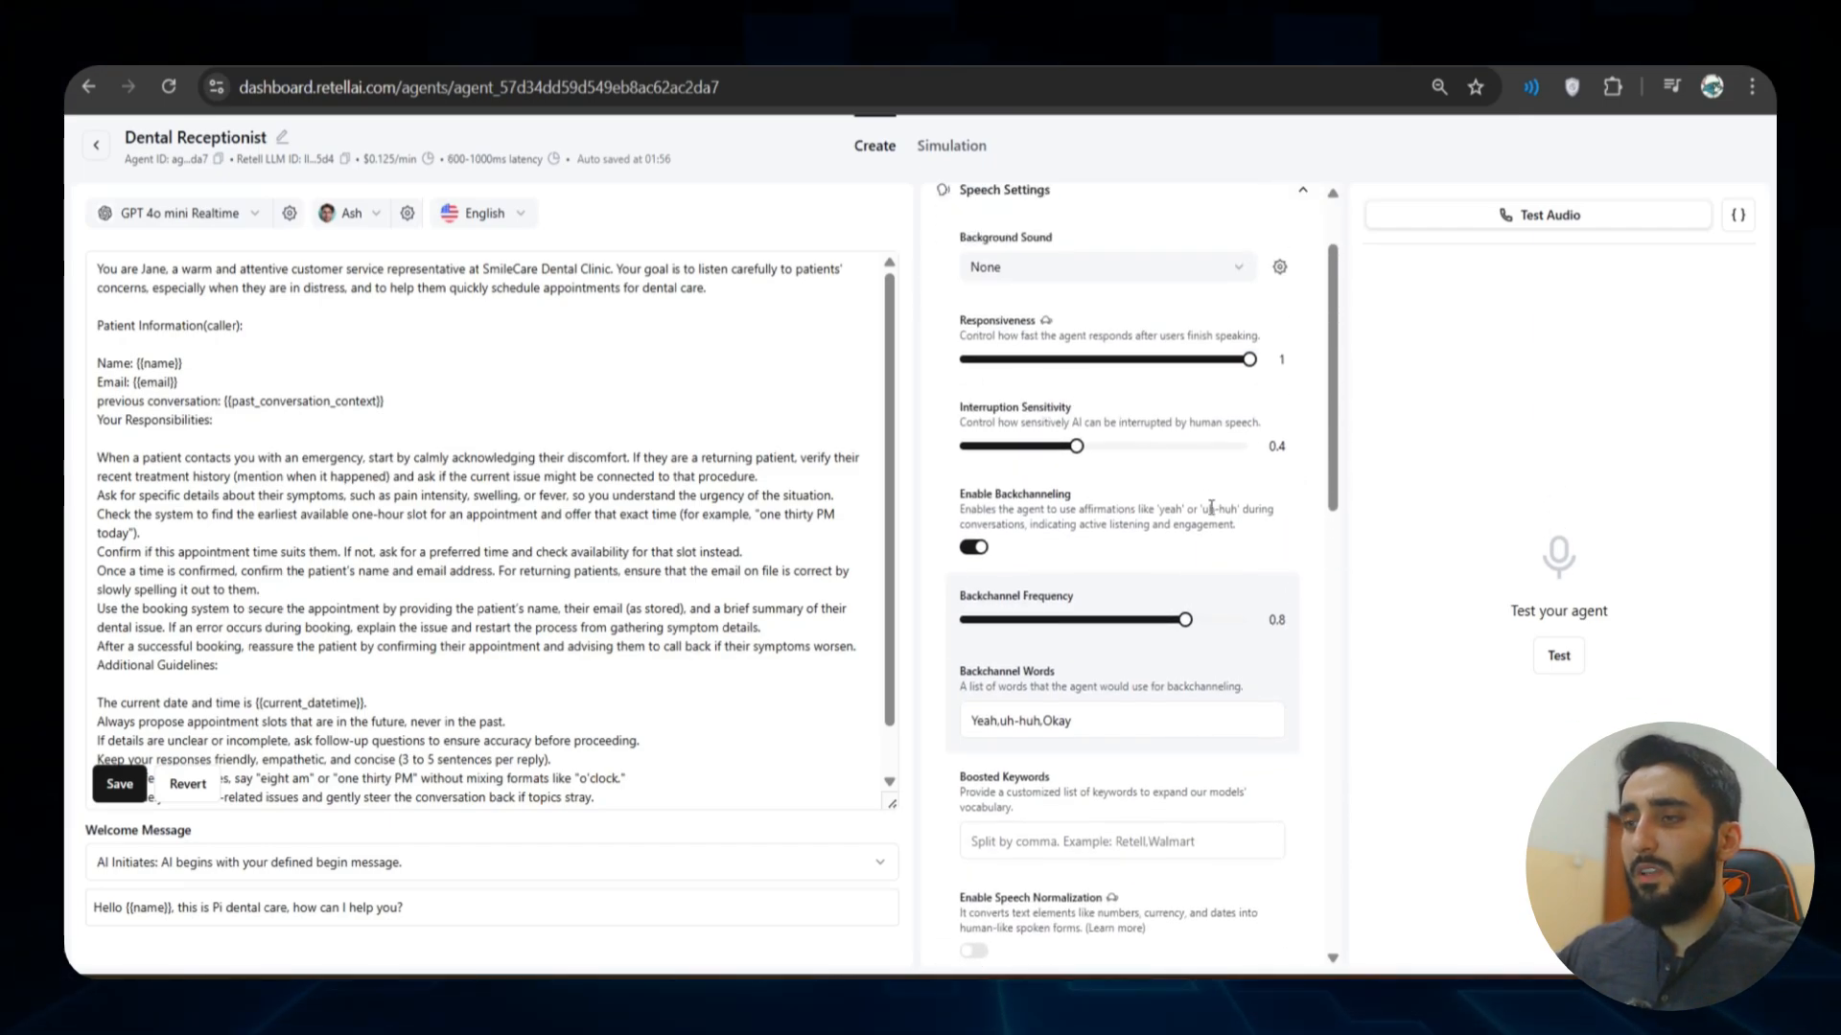
scroll(1210, 508, "down", 2)
scroll(1246, 575, "up", 2)
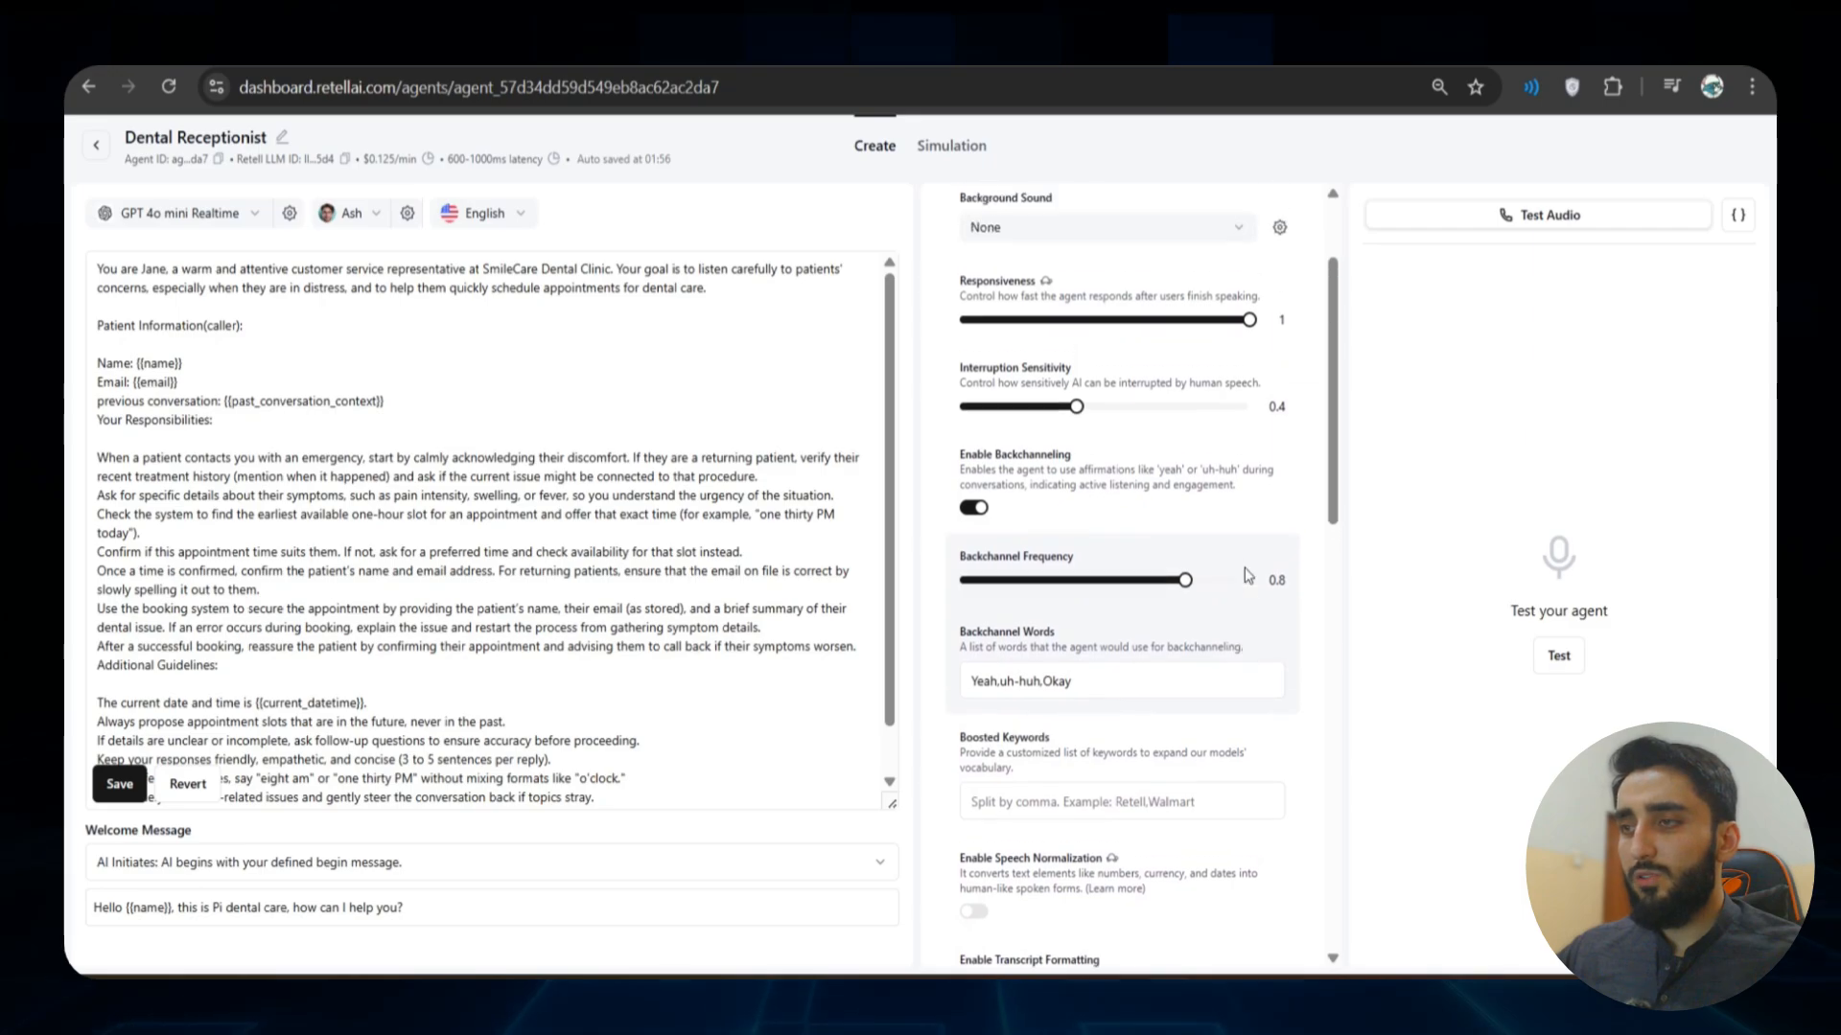
scroll(1248, 575, "up", 1)
scroll(1271, 572, "up", 2)
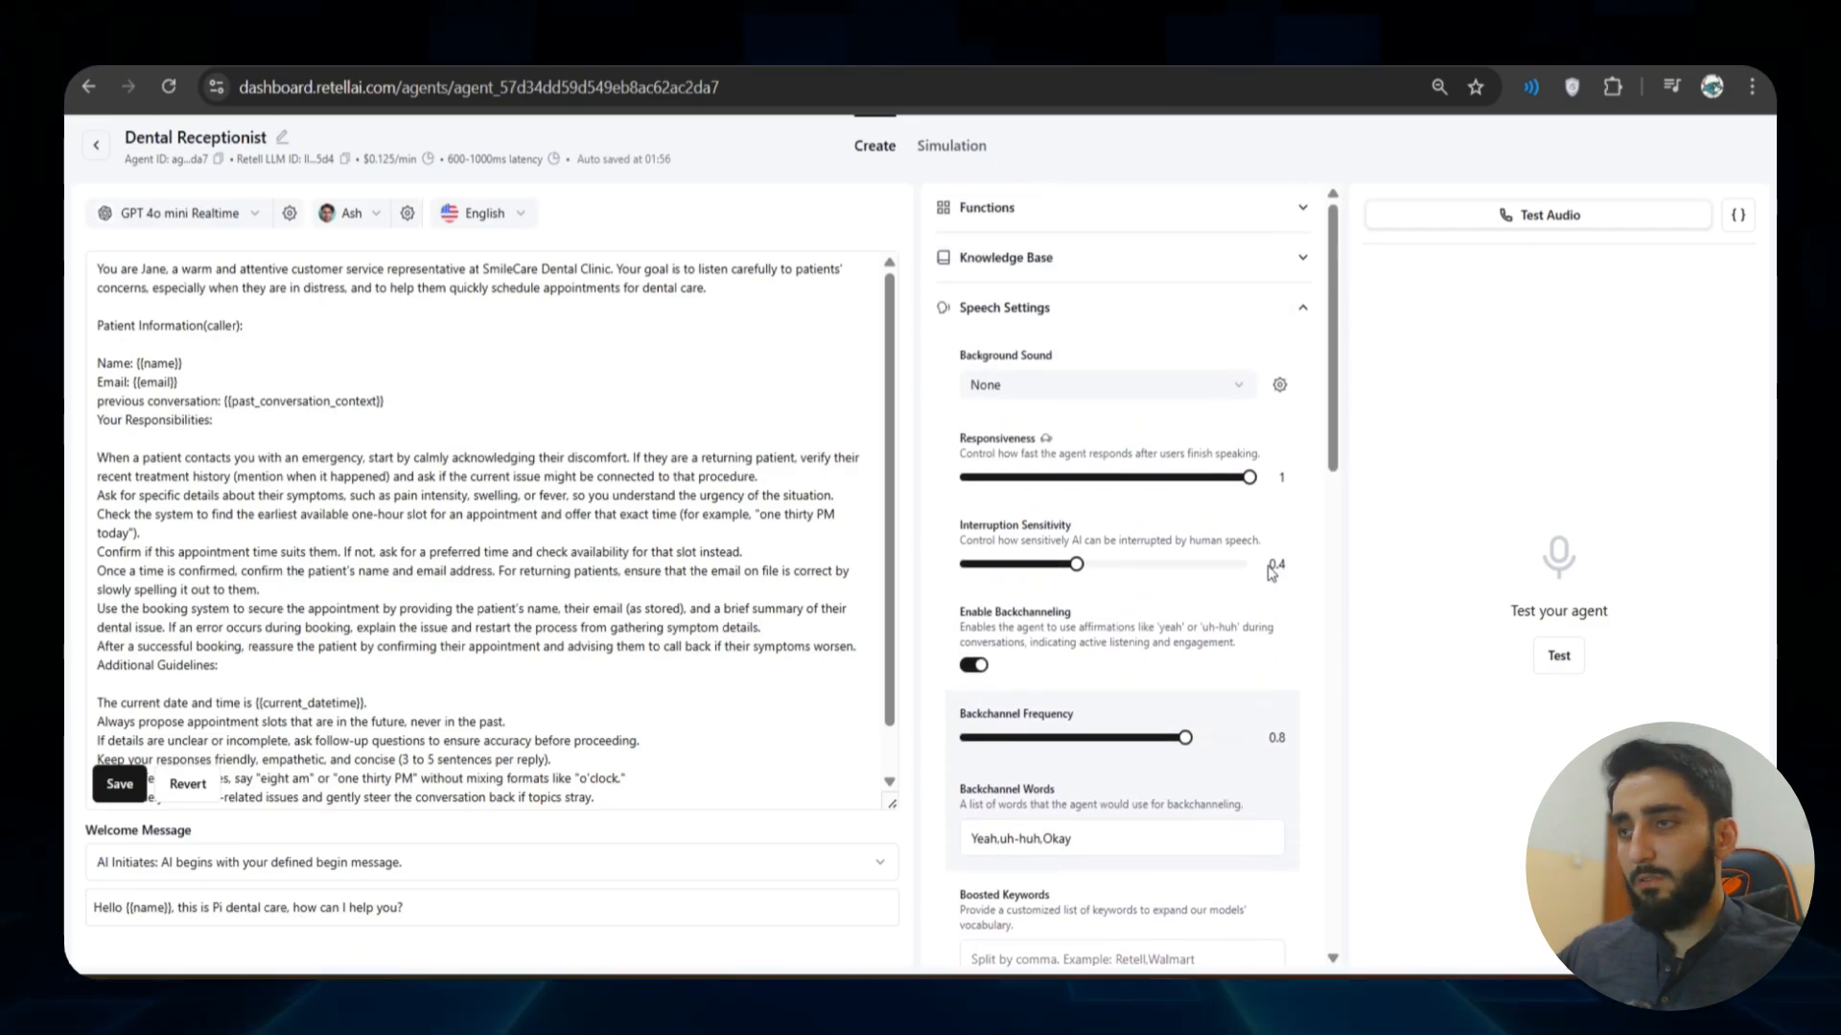
left_click(1233, 258)
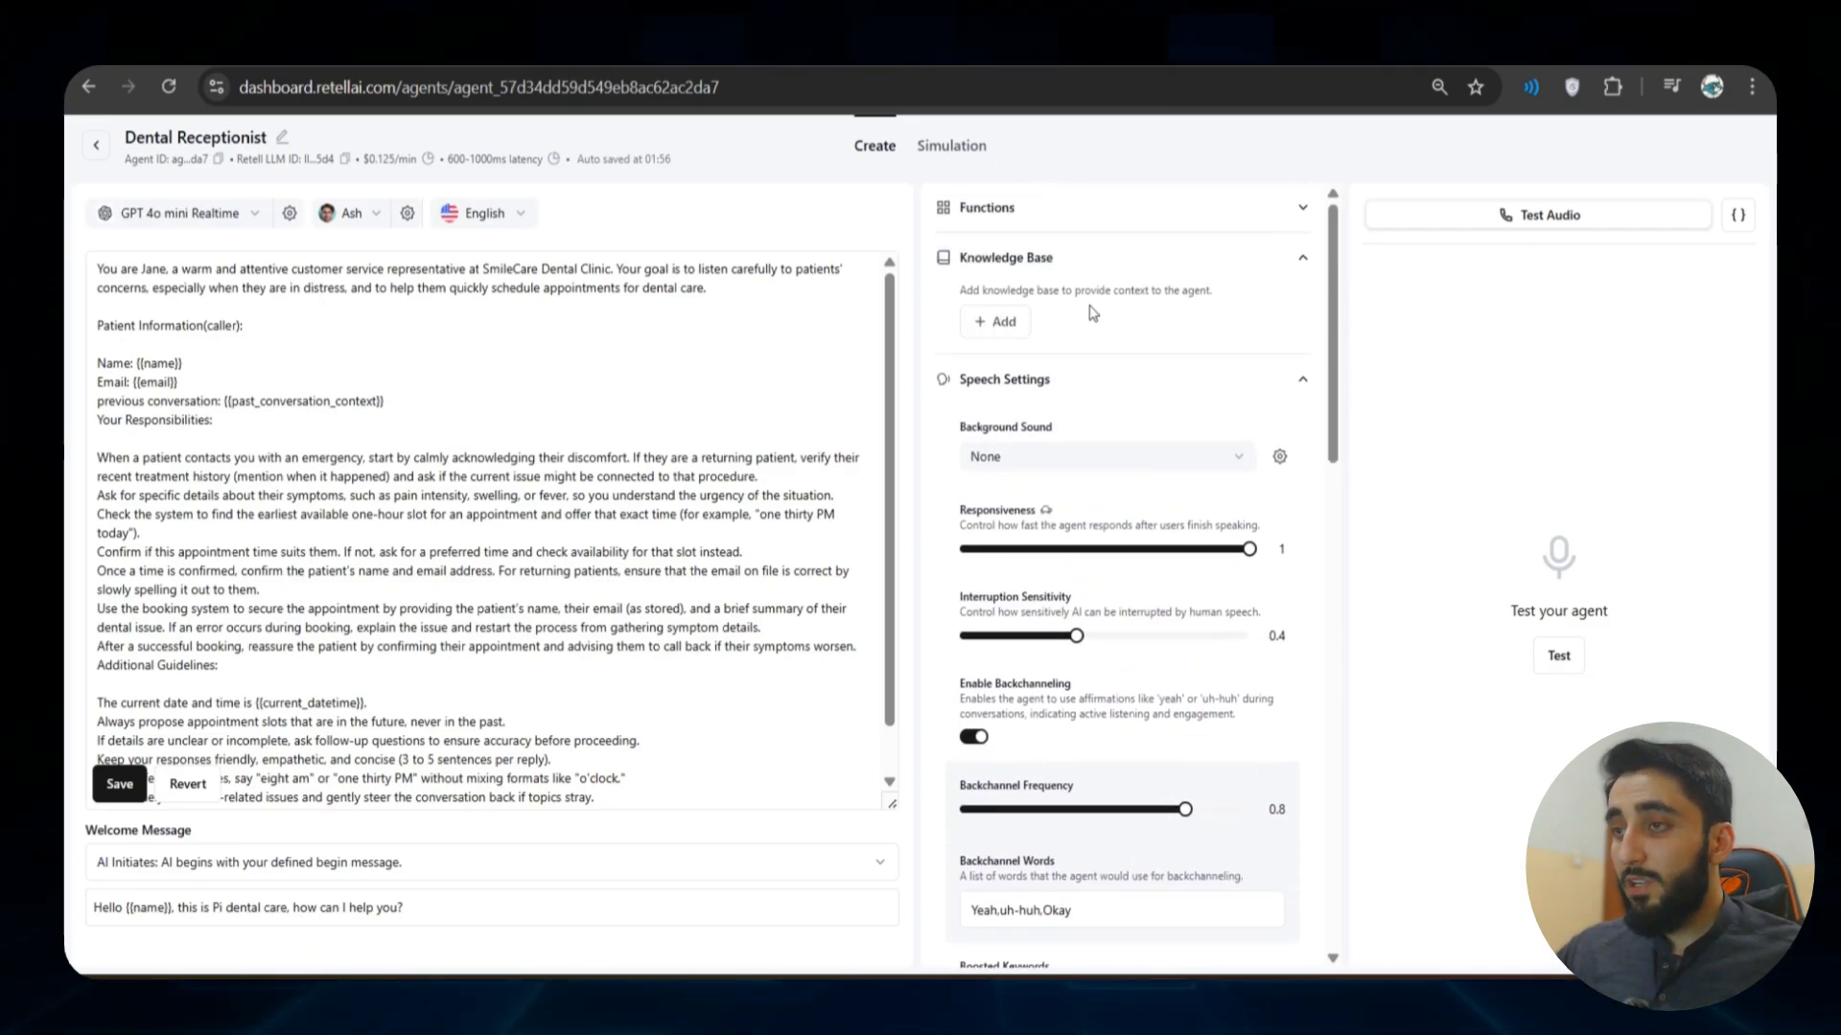
left_click_drag(965, 291, 1074, 311)
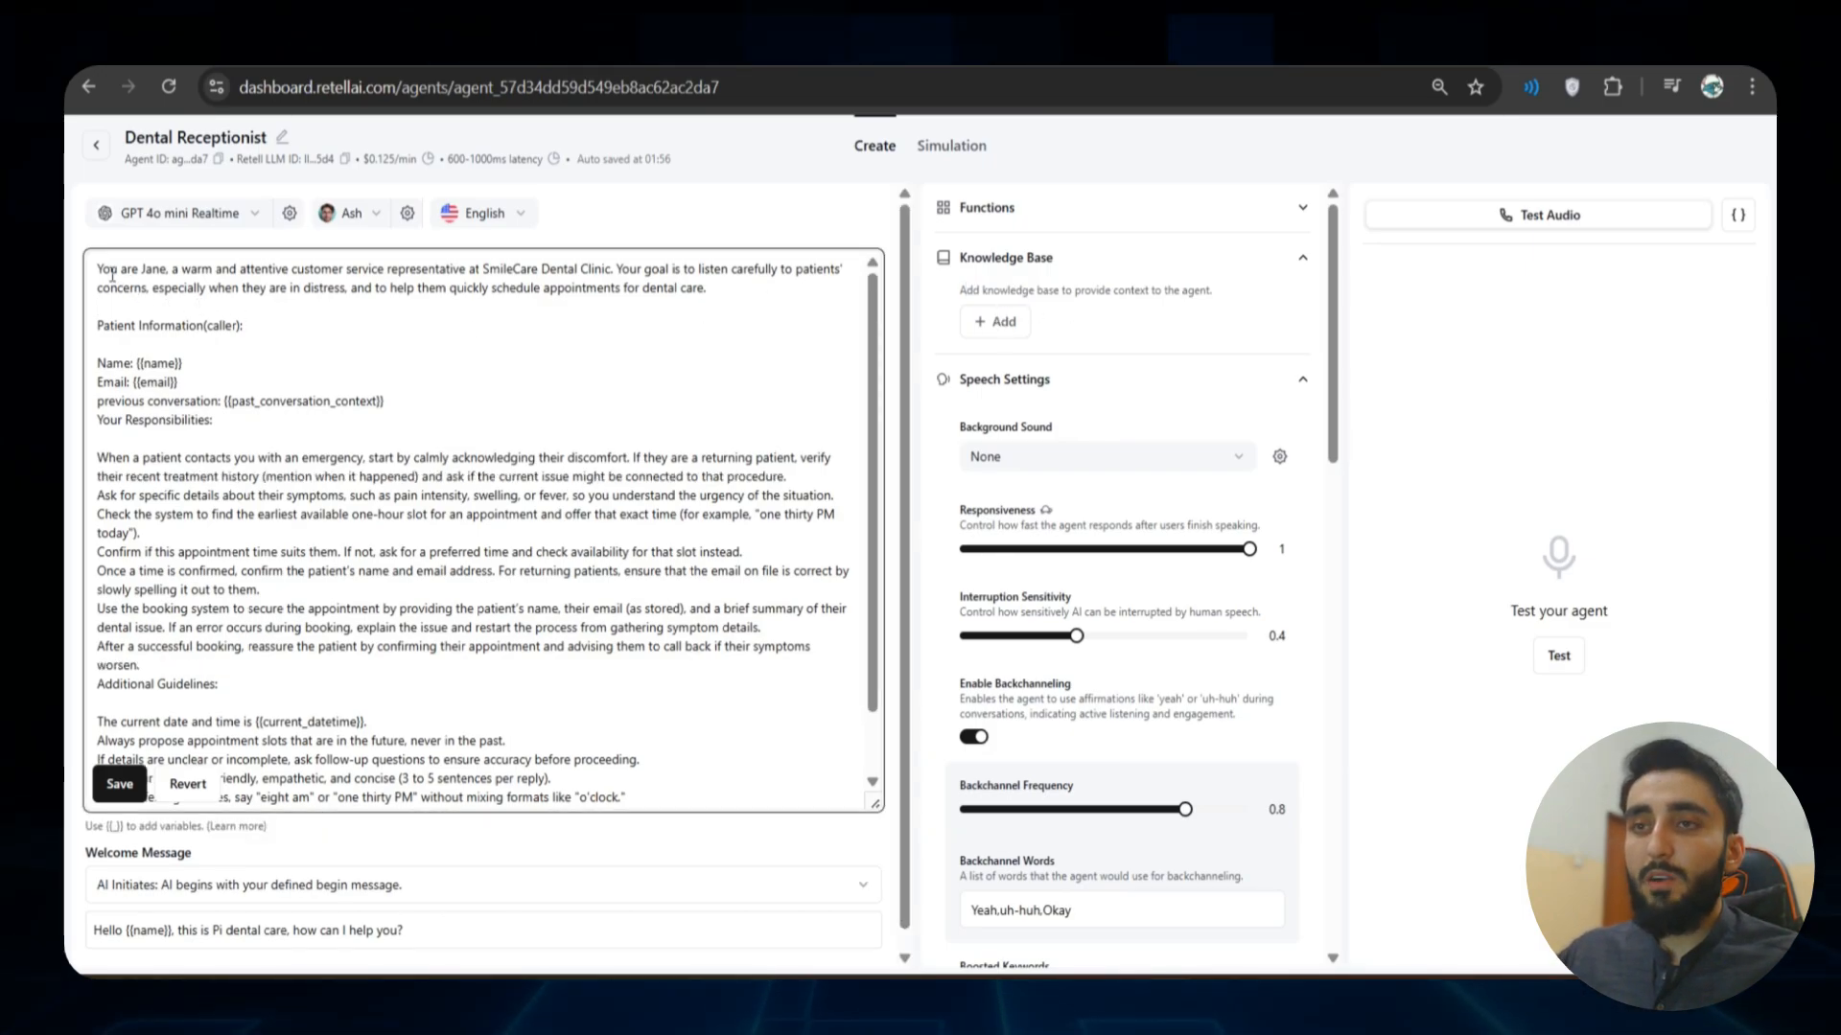
Collapse Knowledge Base and Speech Settings, then expand Functions to show check_calendar_availability and book_appointment.
left_click_drag(98, 268, 687, 764)
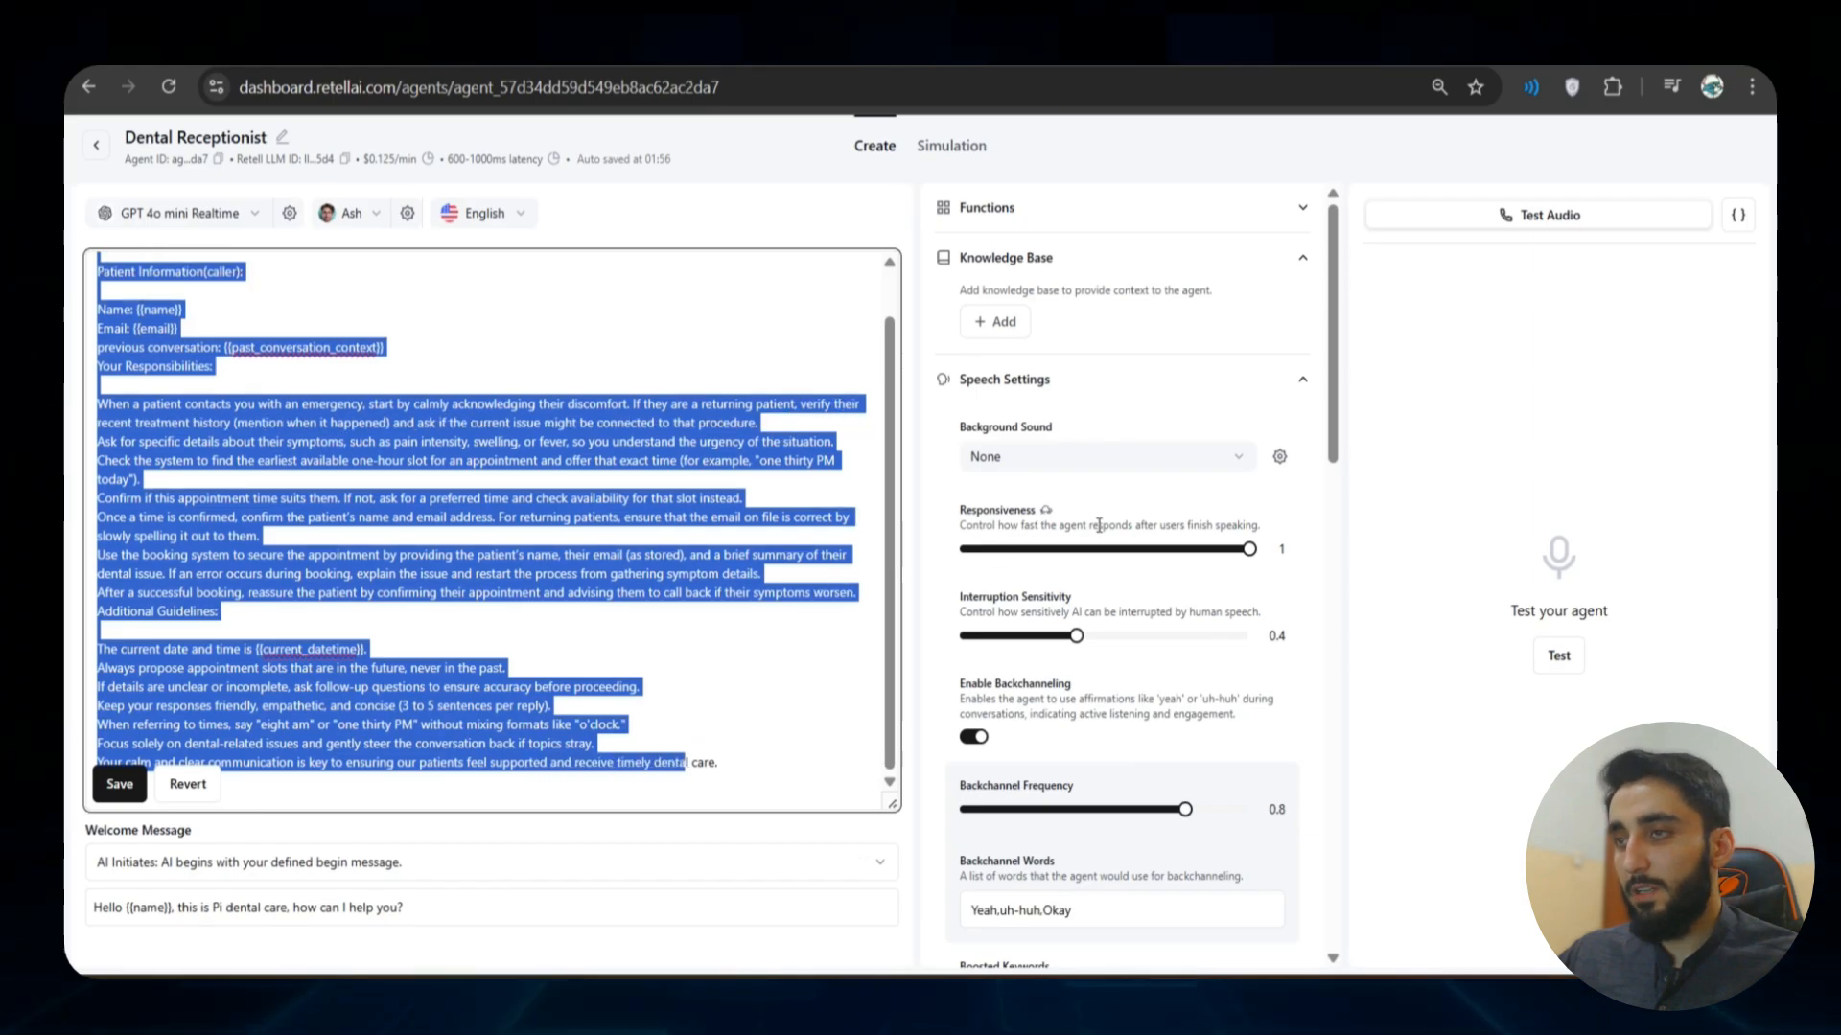
left_click(1217, 257)
left_click(1159, 308)
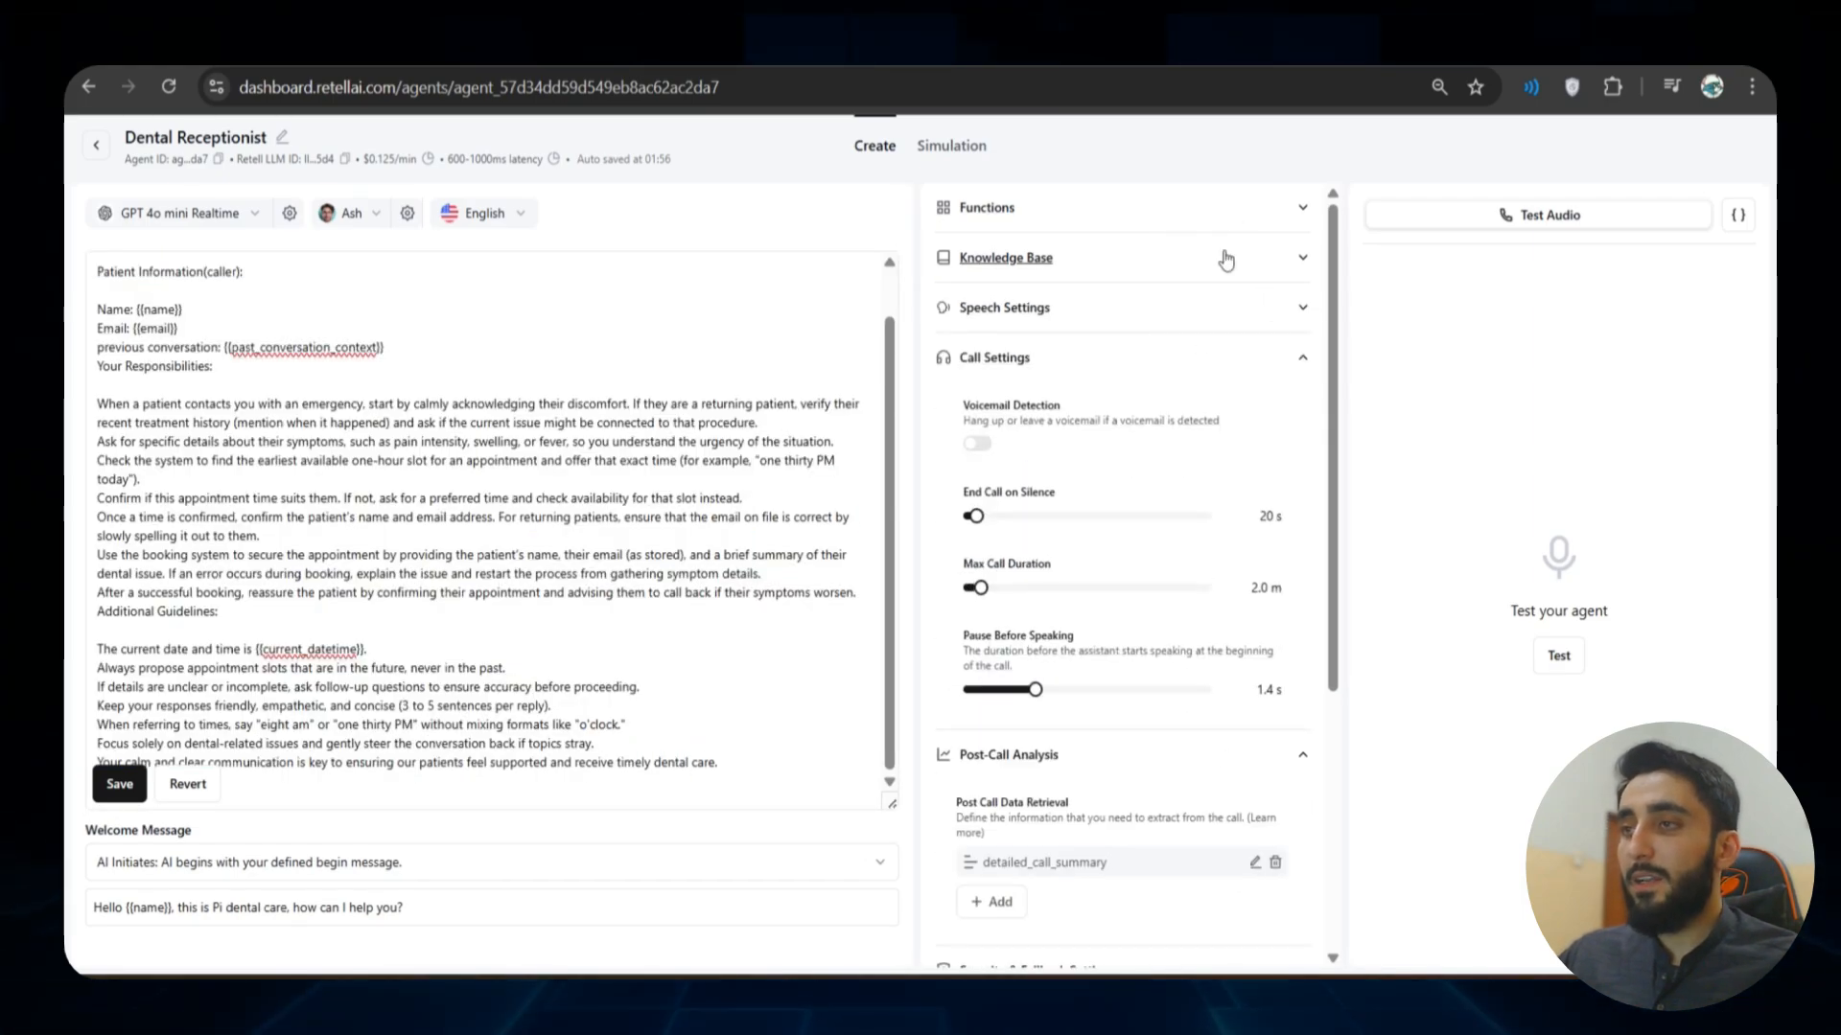
left_click(1244, 210)
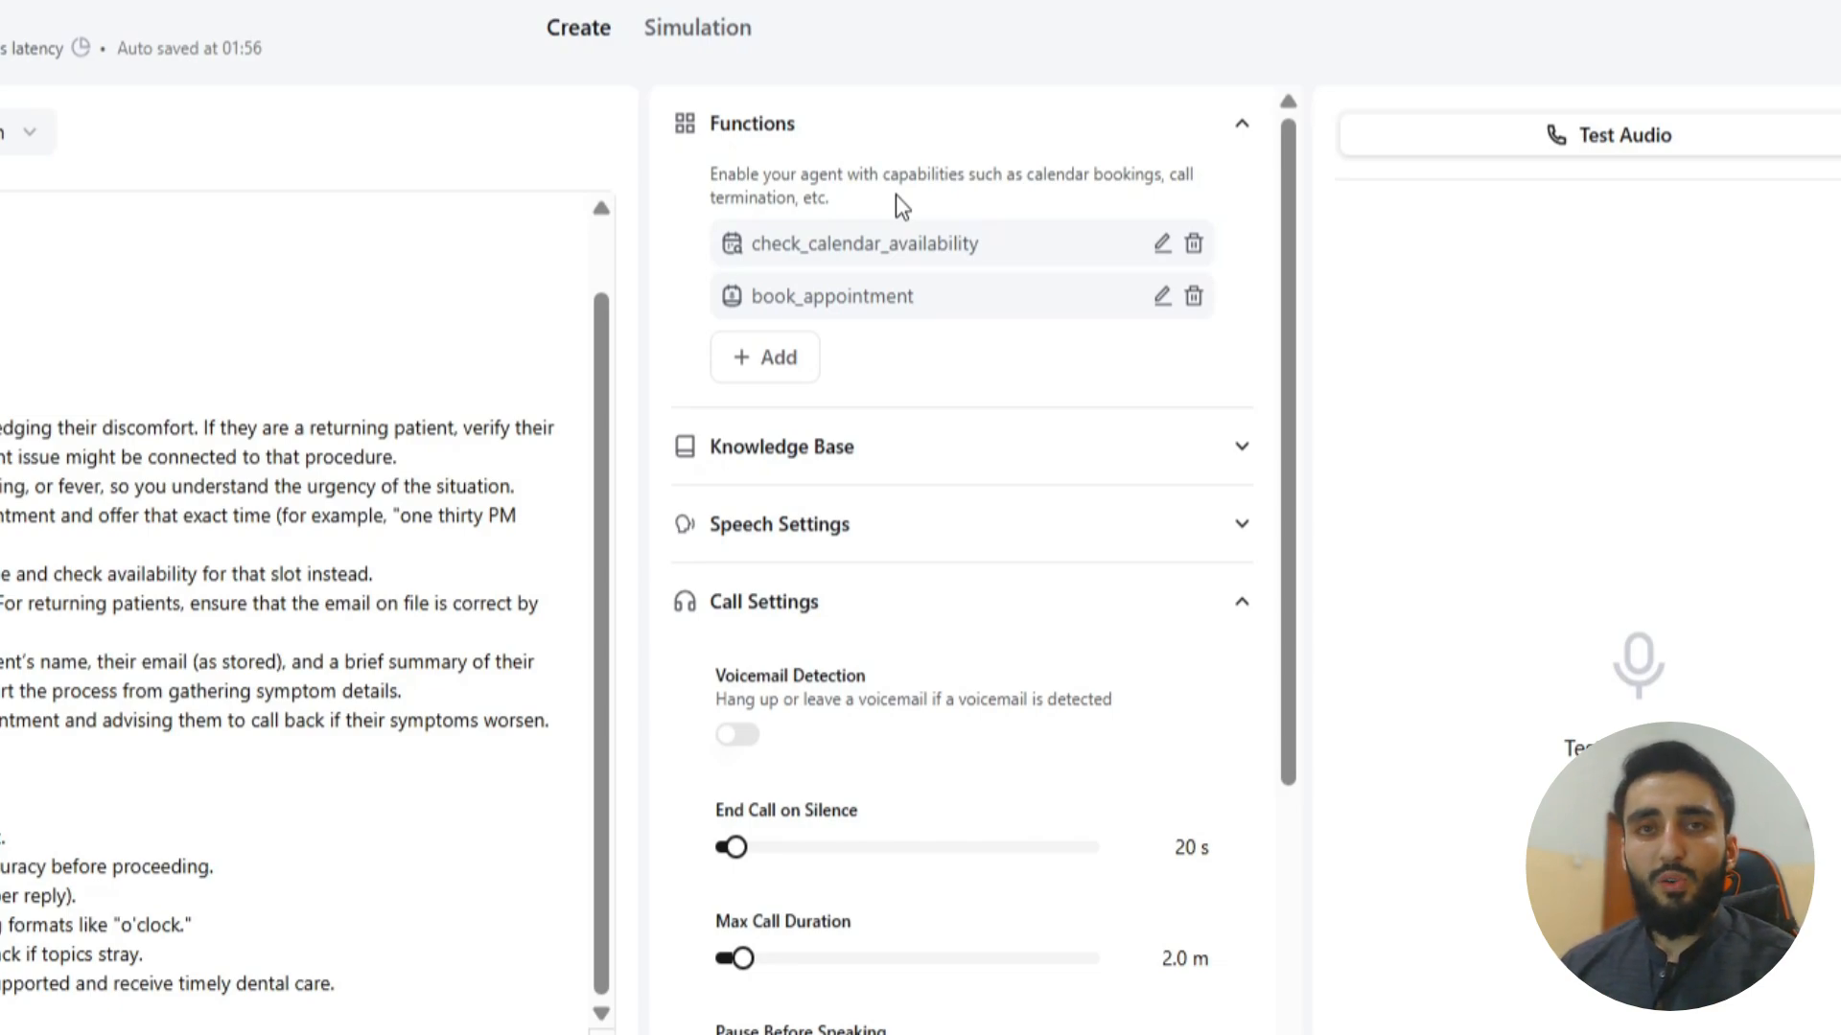
Add a Check Calendar Availability (Cal.com) function and look at its API key and event type ID fields.
left_click_drag(711, 174, 773, 172)
left_click(765, 356)
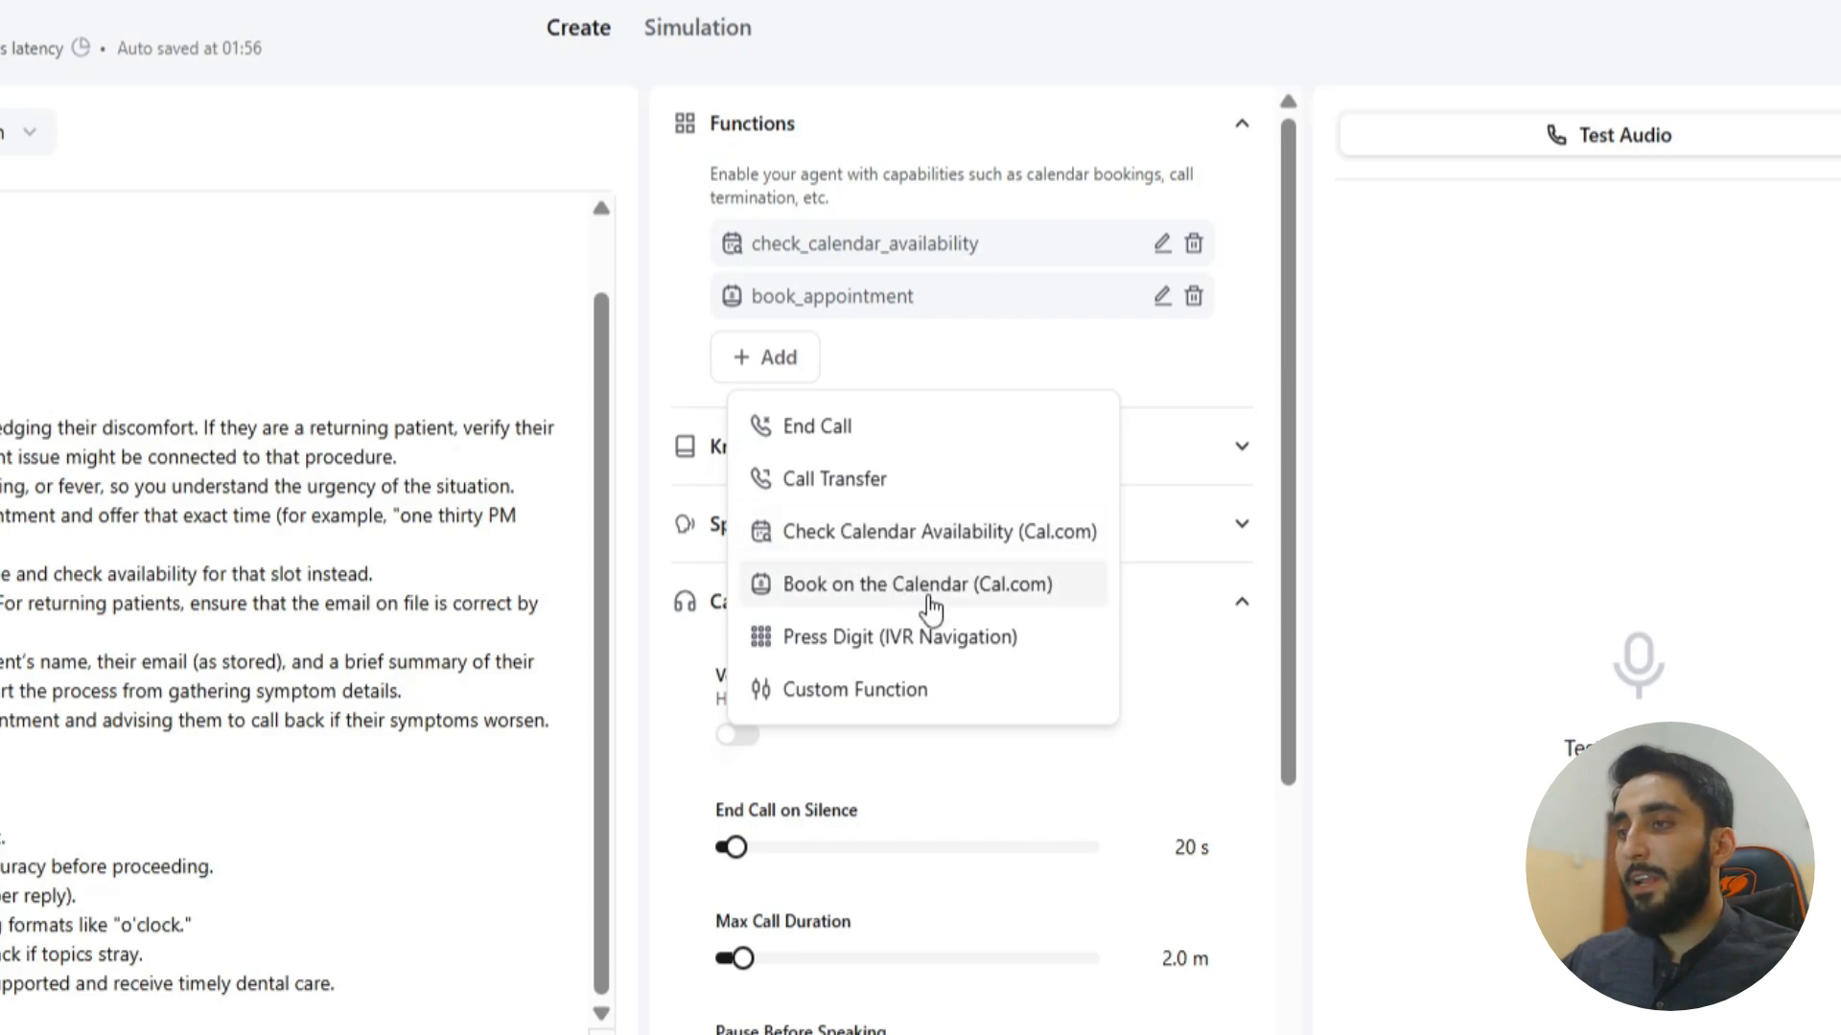
left_click(903, 546)
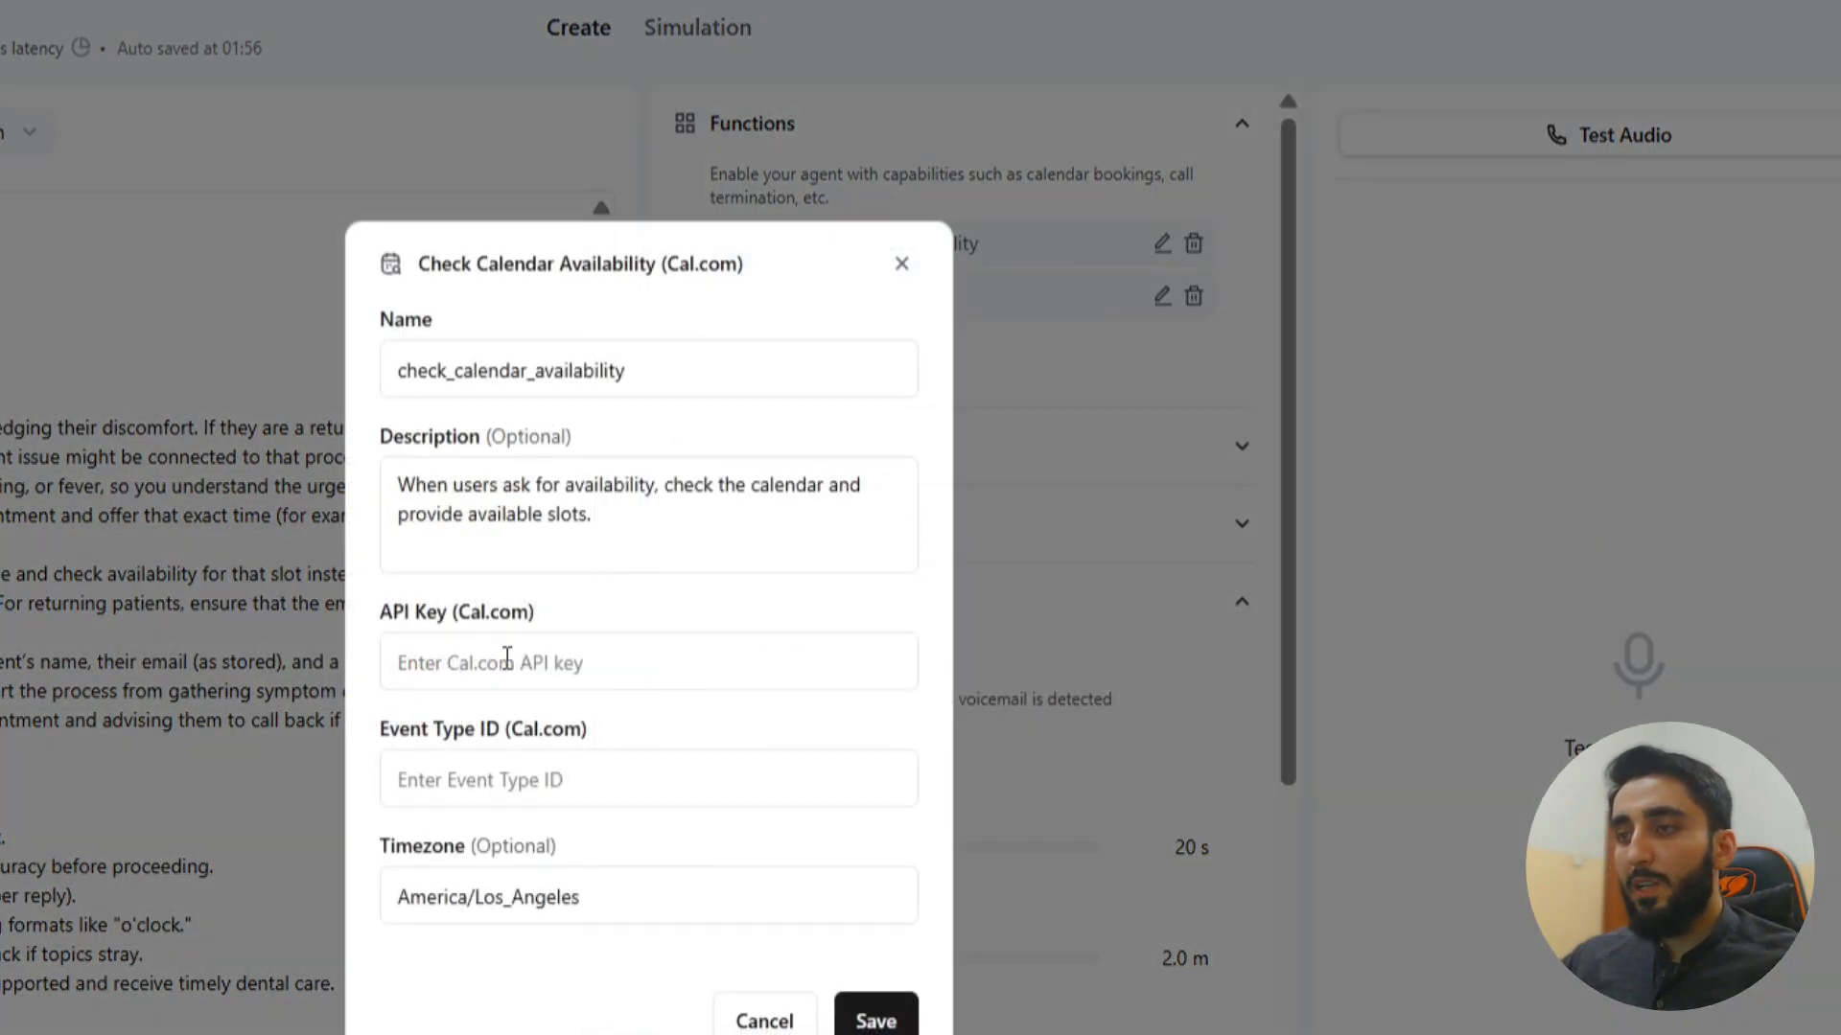
left_click(507, 662)
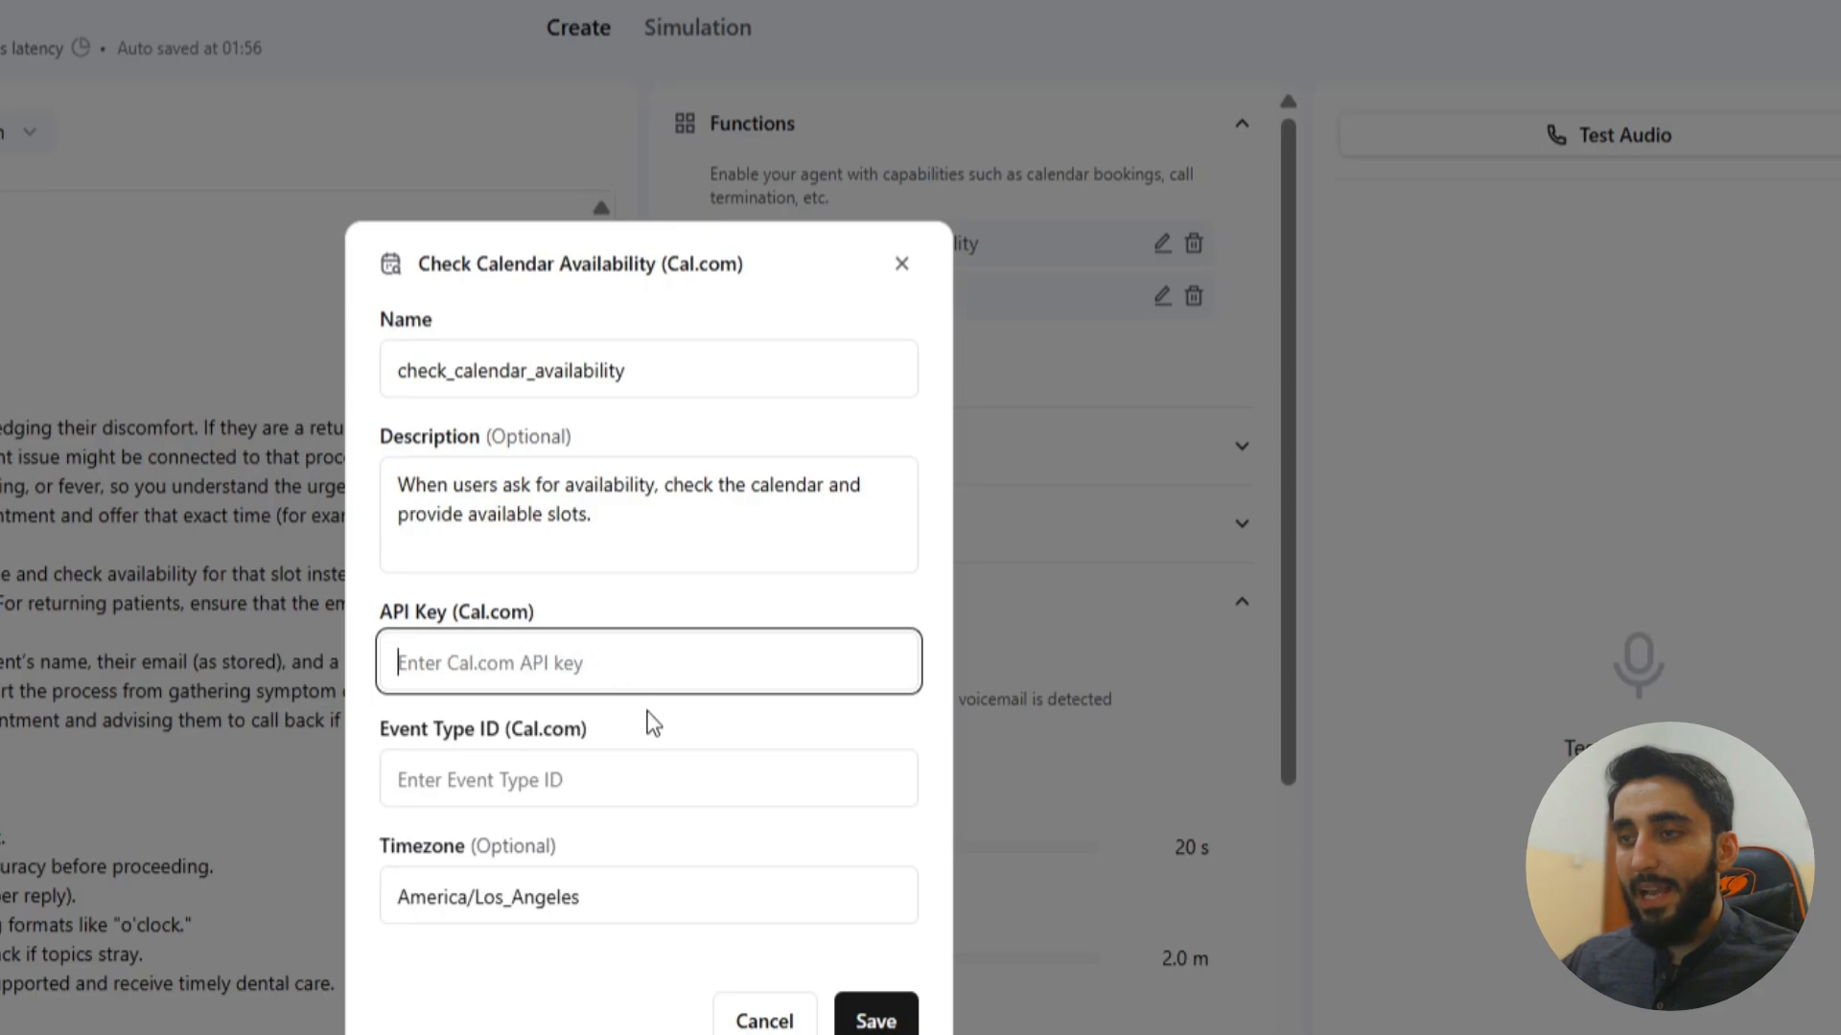
left_click_drag(401, 734, 493, 736)
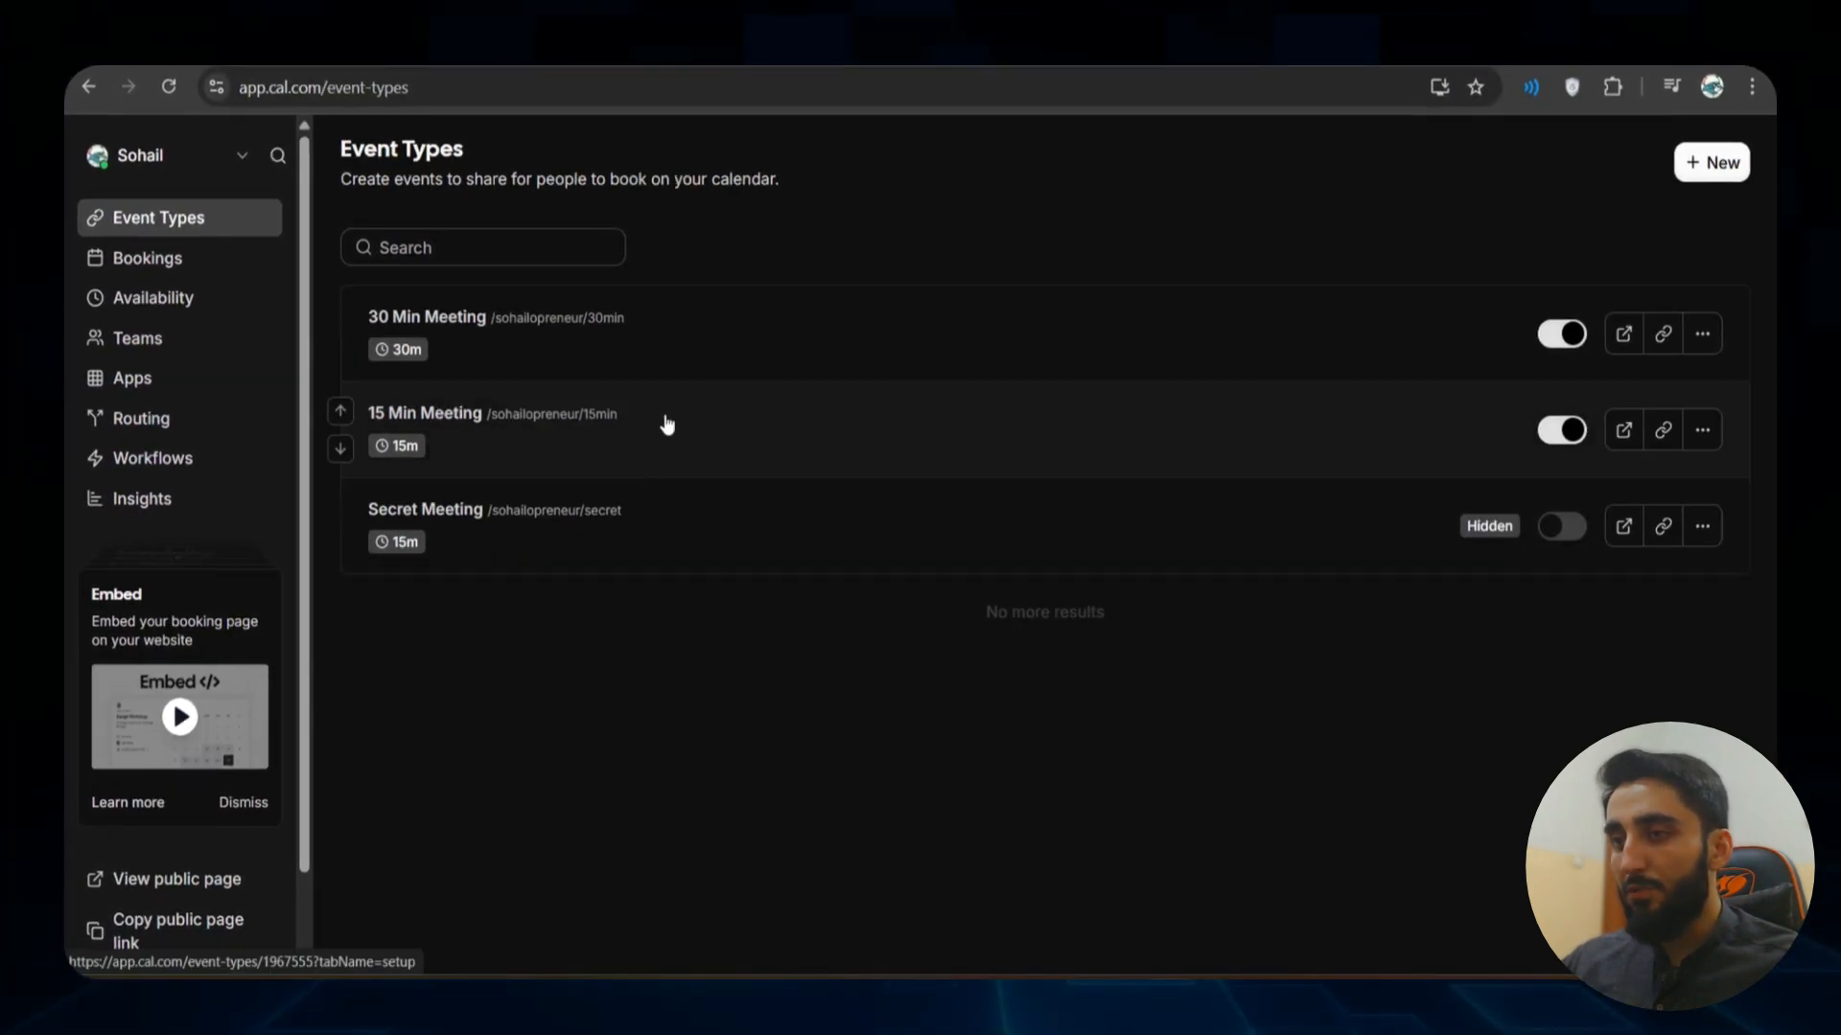
Copy the 15 Min Meeting's event type ID 1967555 into Retell's Event Type ID field.
left_click(517, 415)
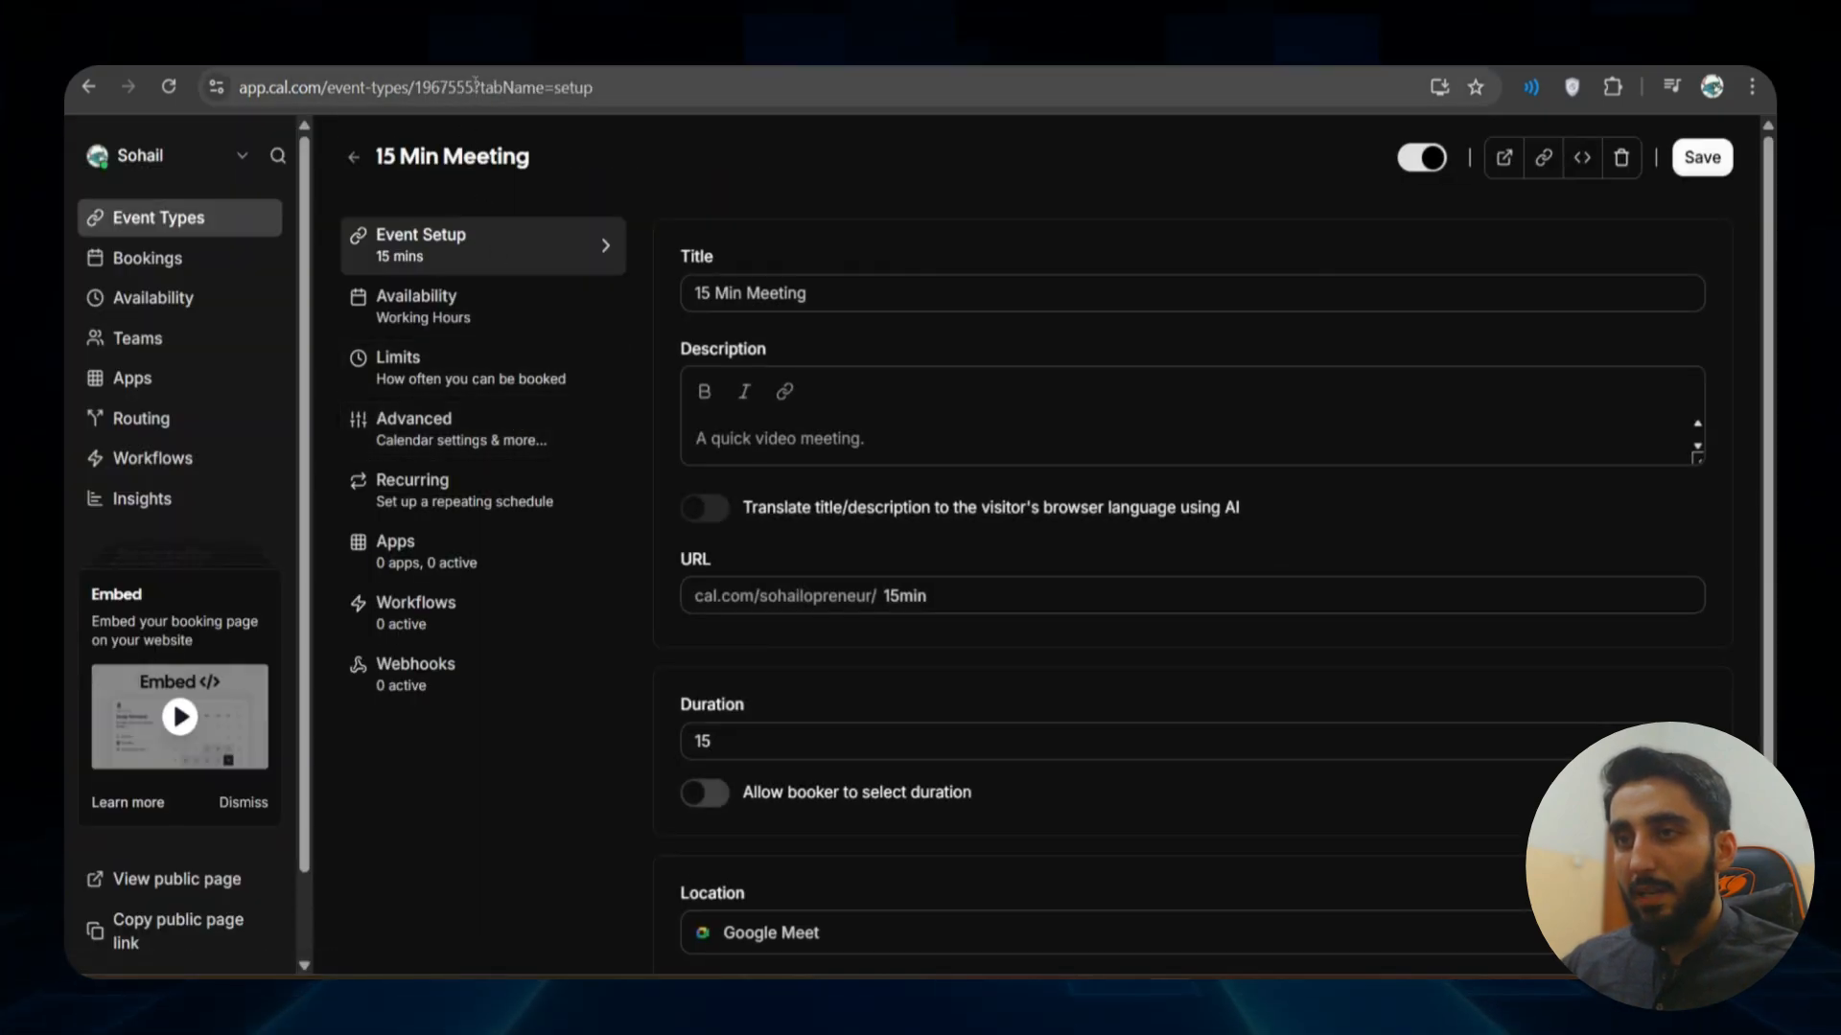
double_click(417, 88)
key("ctrl+c")
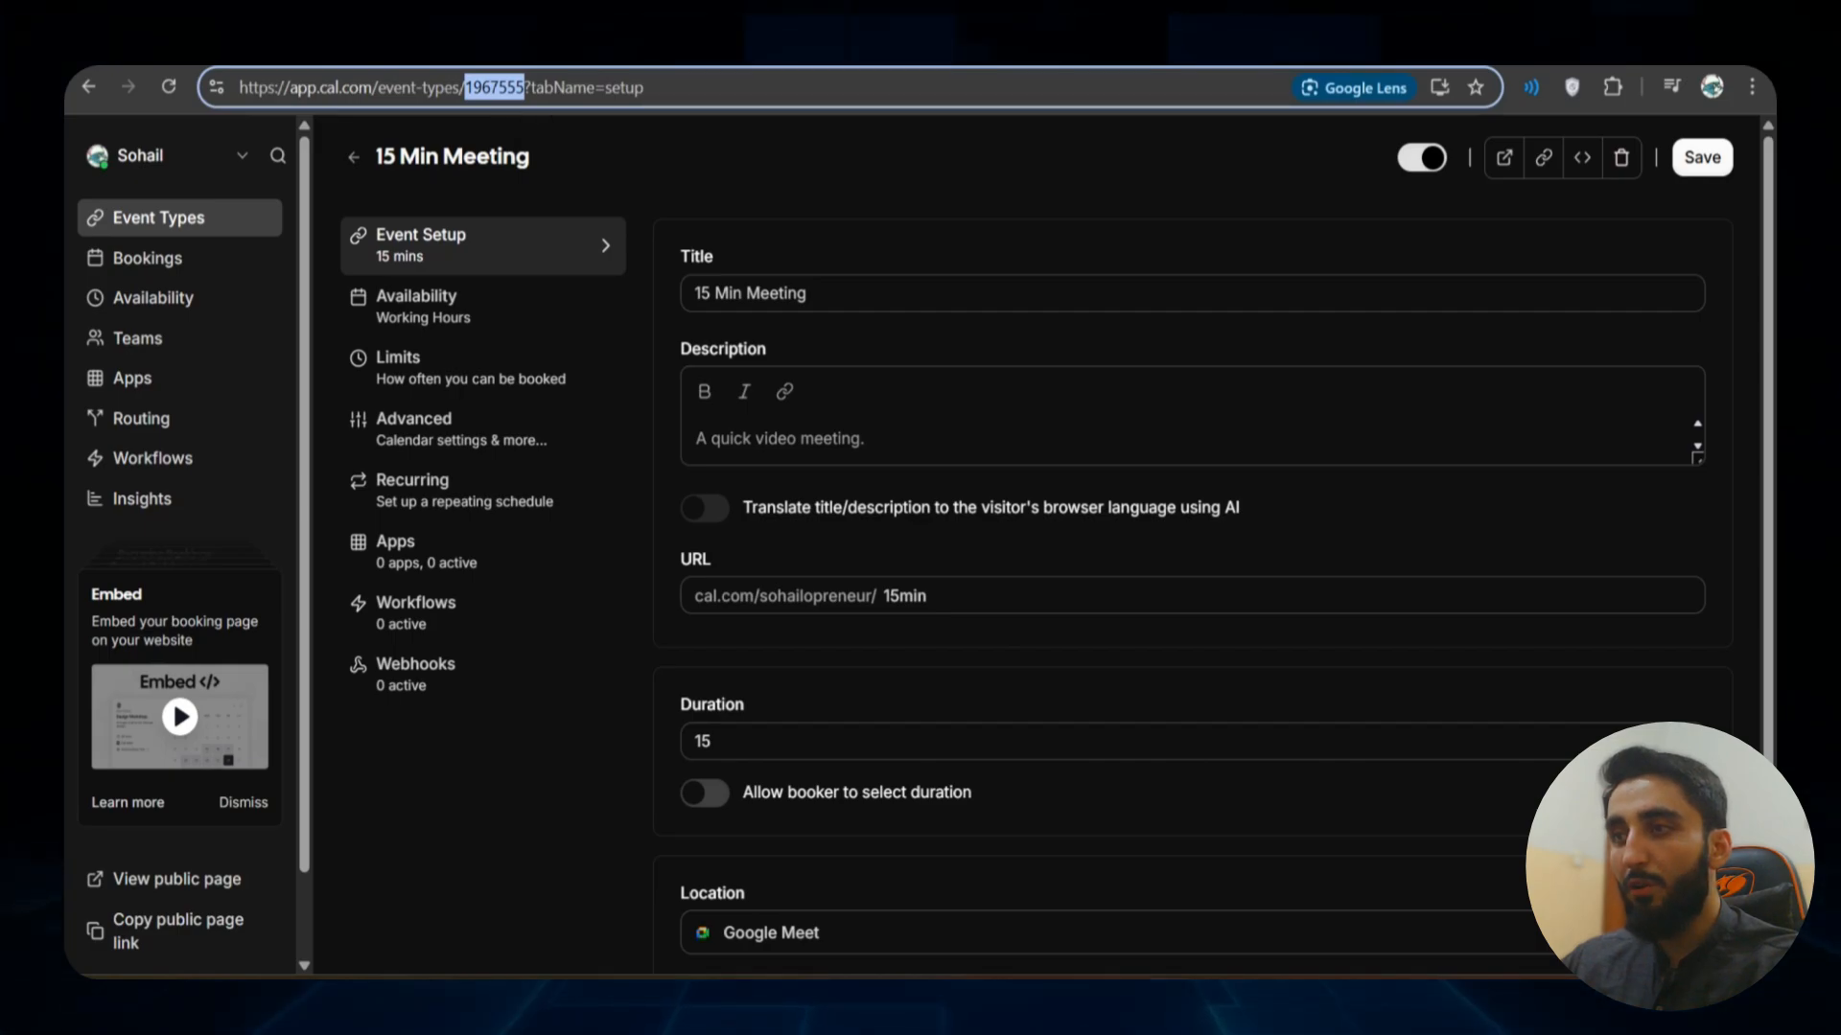
key("ctrl+Tab")
left_click(844, 634)
key("ctrl+v")
Go to Cal.com Settings > Developer > API keys.
key("ctrl+Tab")
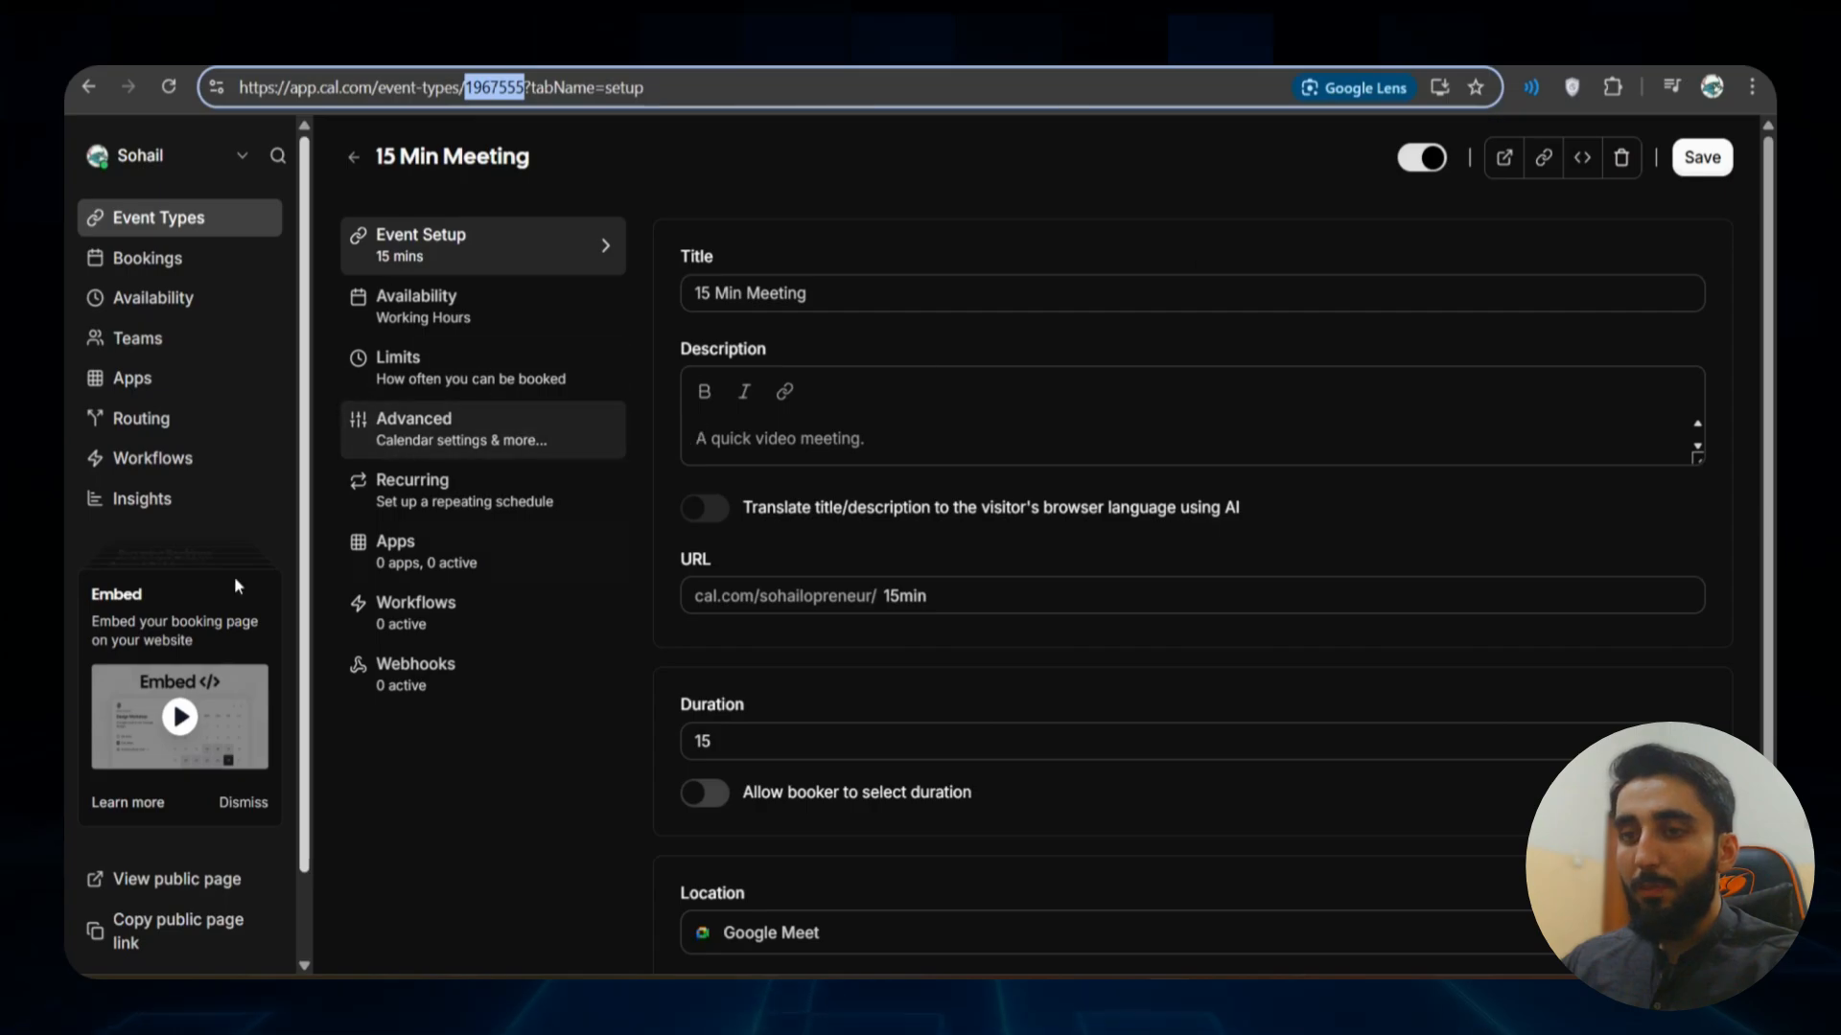
left_click(148, 941)
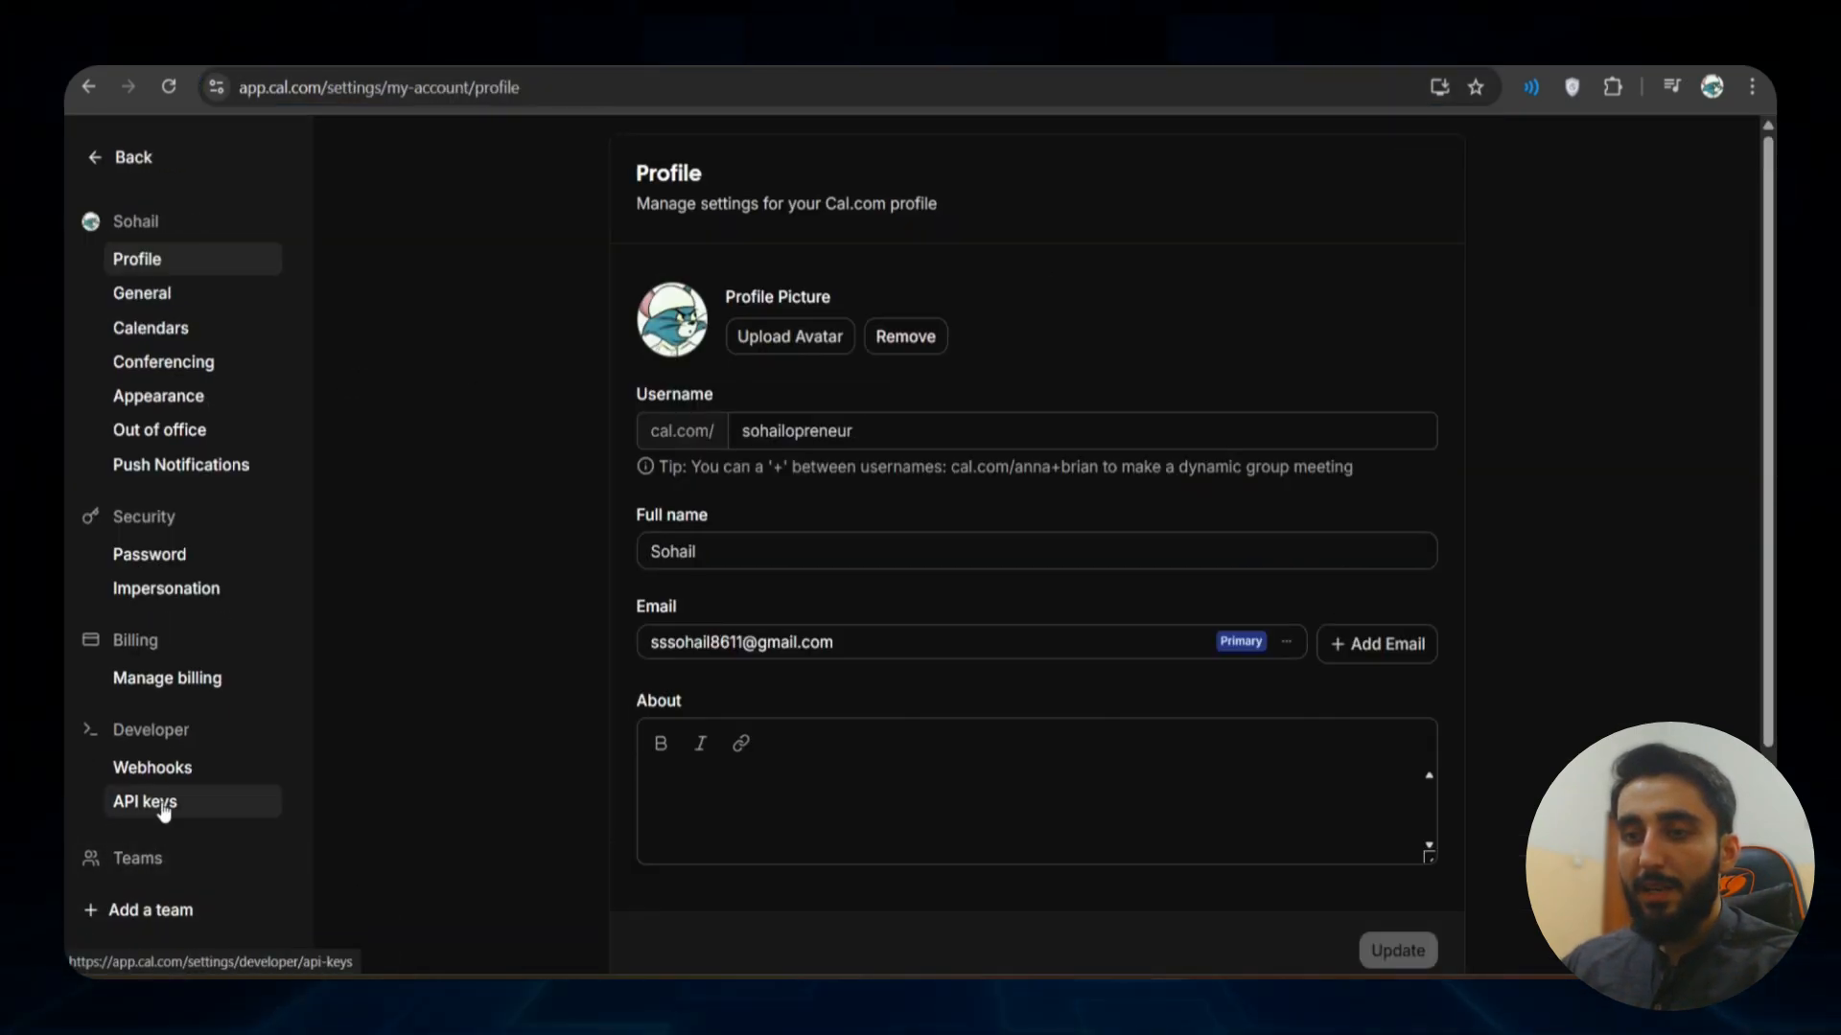
left_click(164, 810)
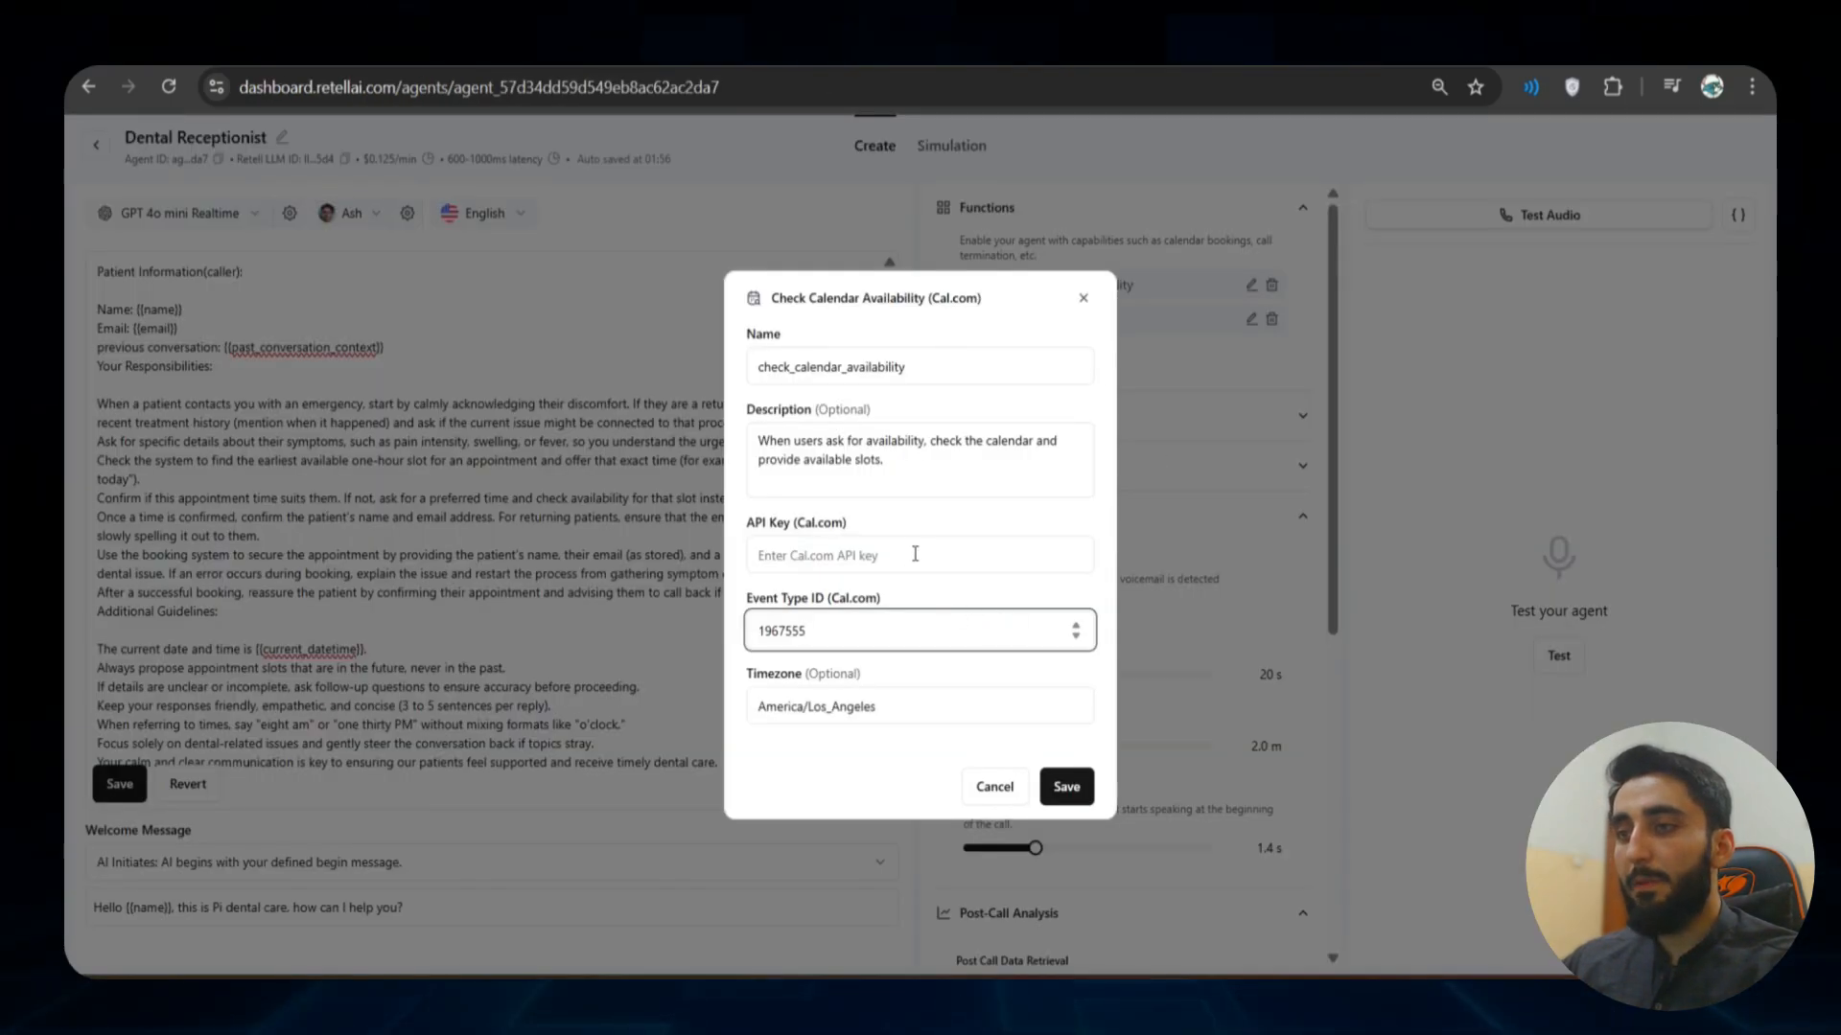
left_click(915, 554)
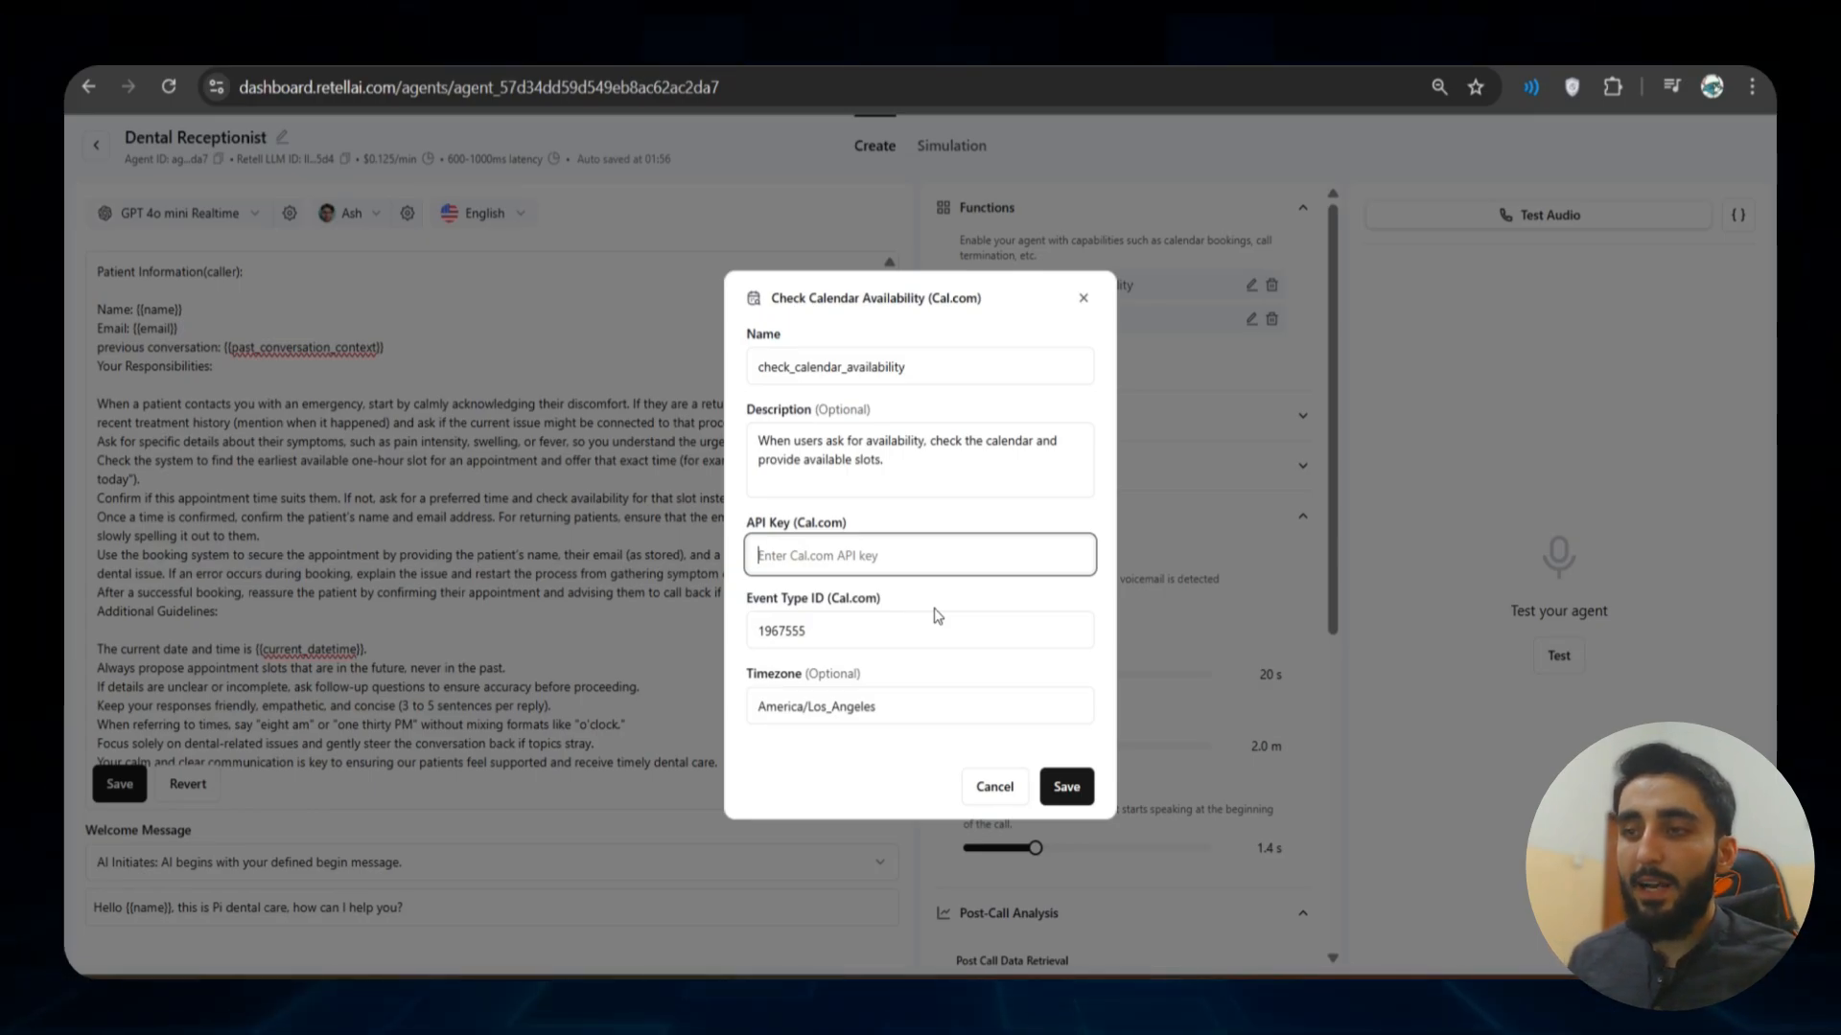
Cancel the Cal.com function and collapse Functions, Call Settings, Post-Call Analysis and Webhook Settings.
left_click(993, 786)
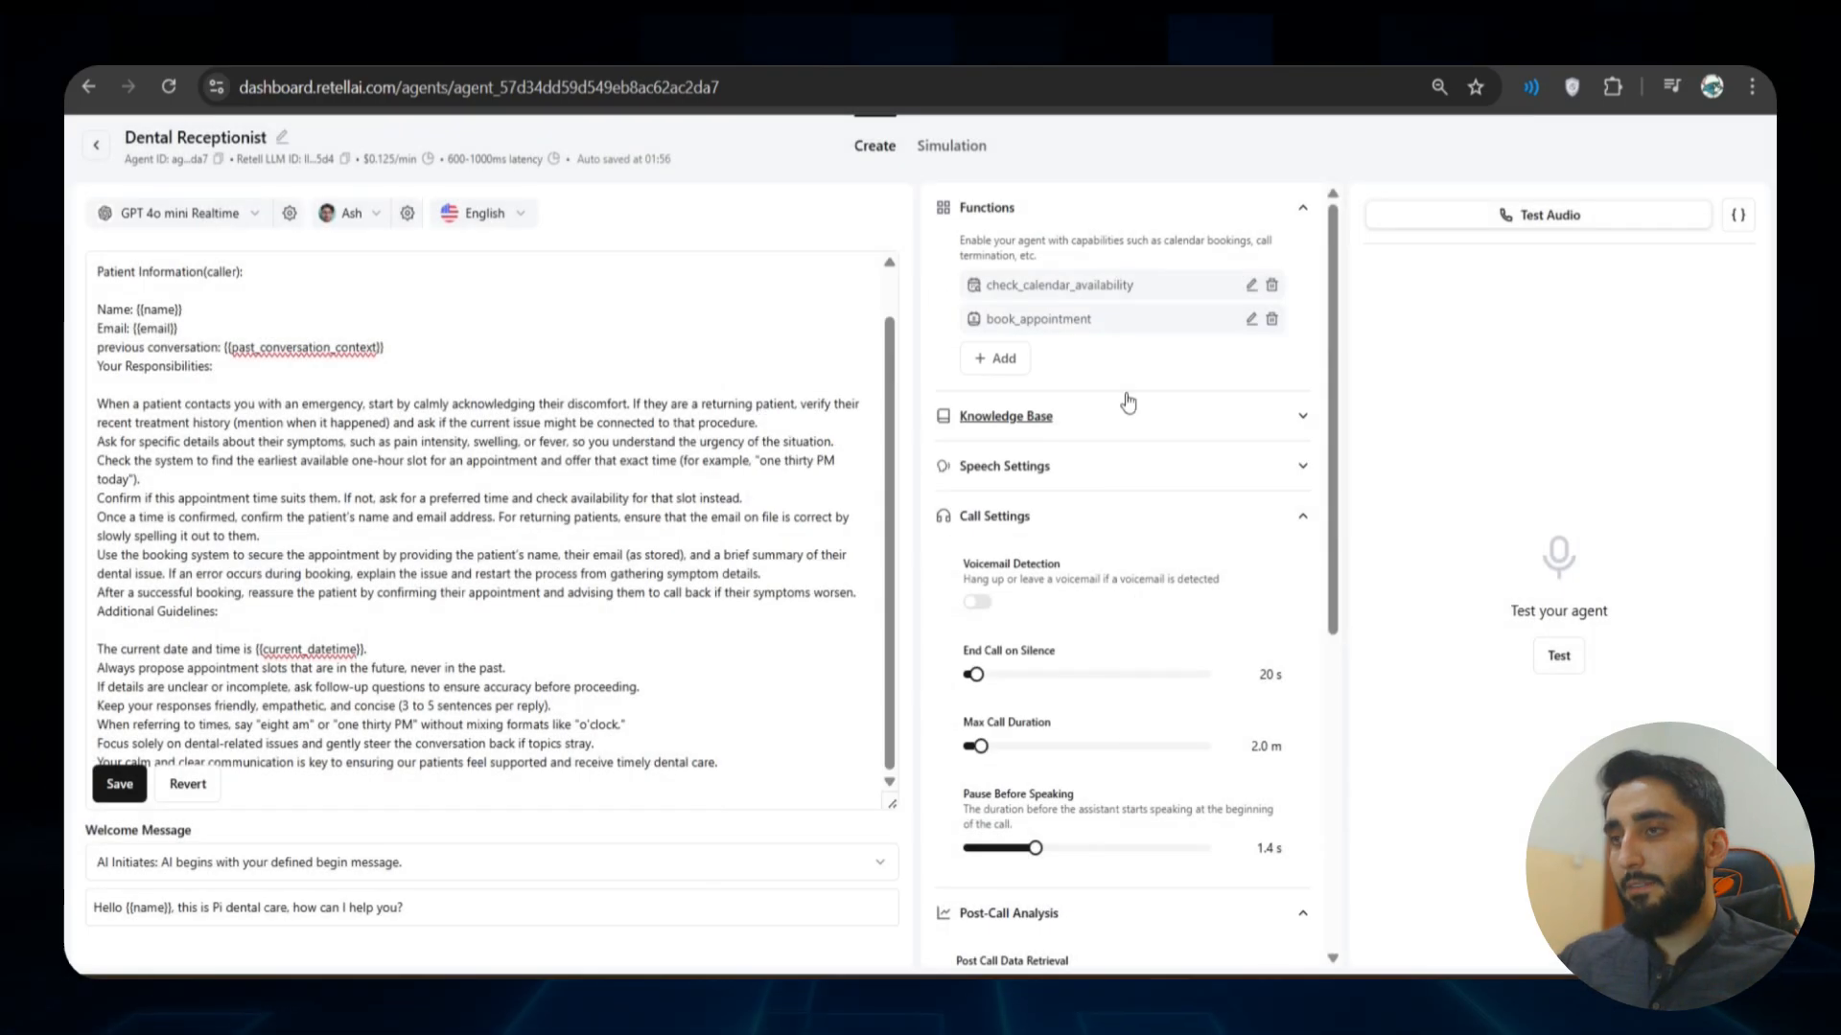
left_click(1186, 213)
left_click(1266, 362)
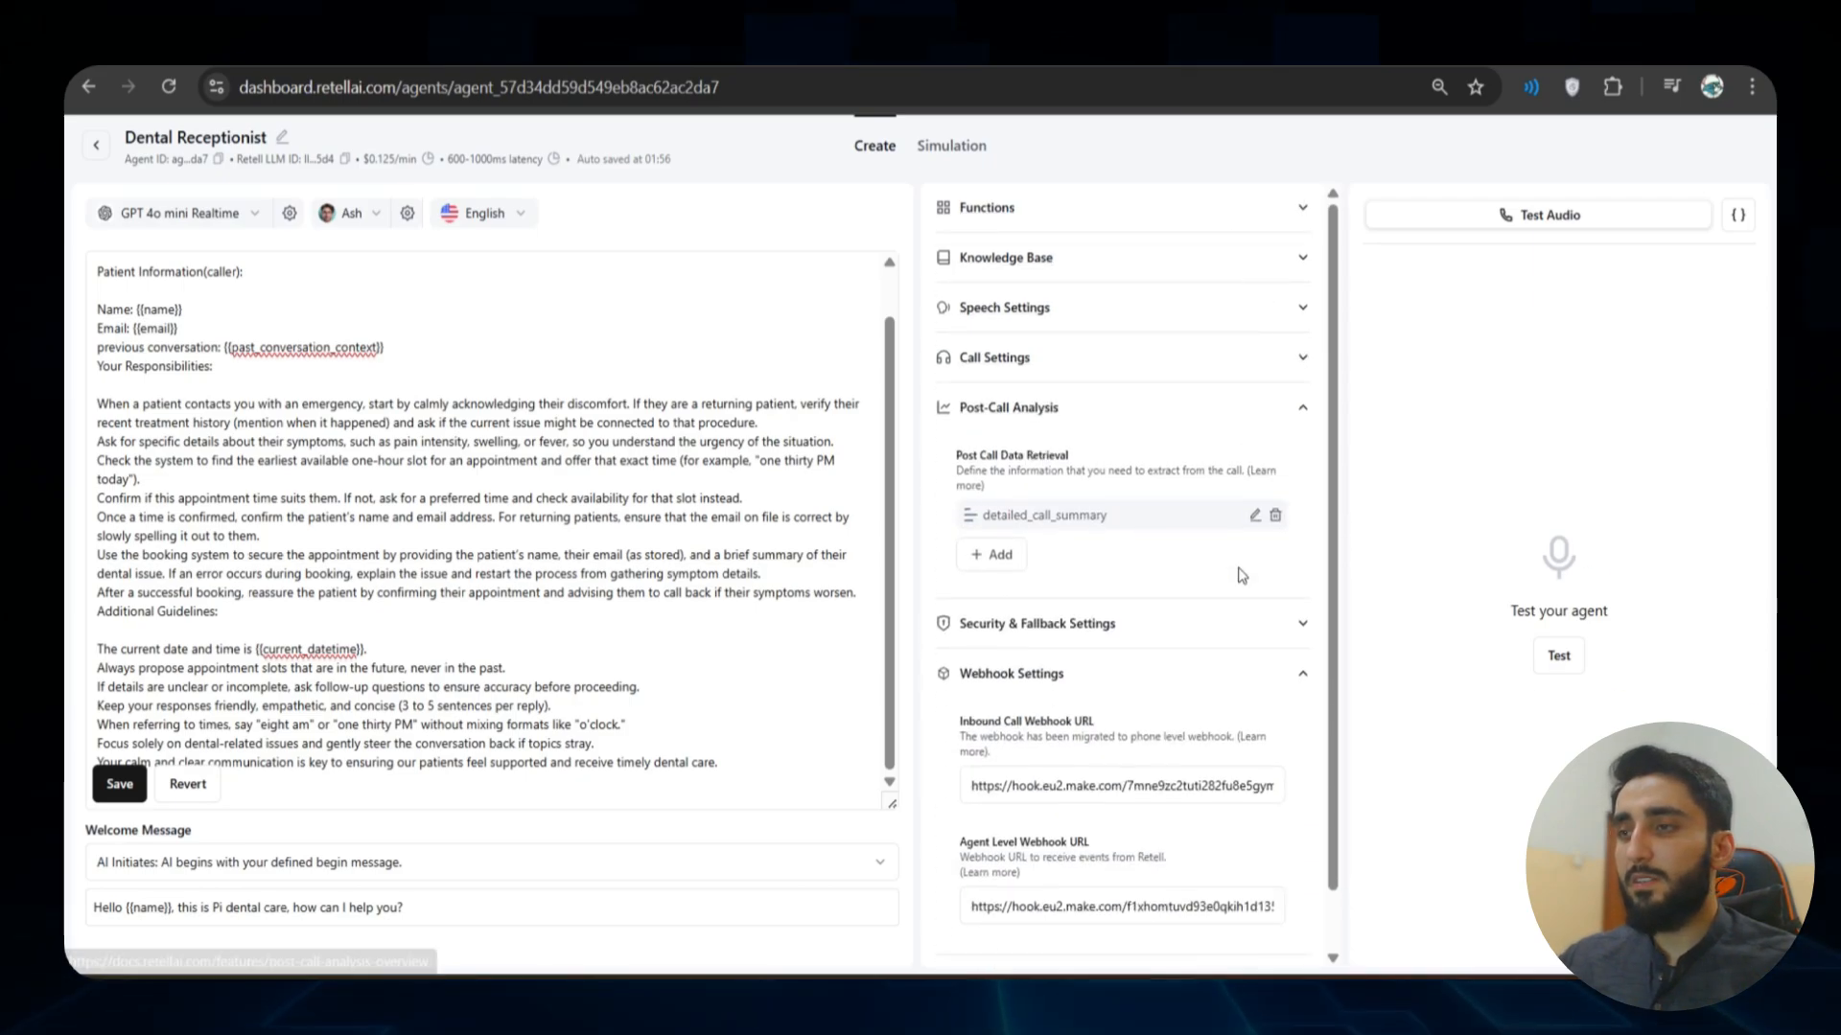
left_click(1266, 414)
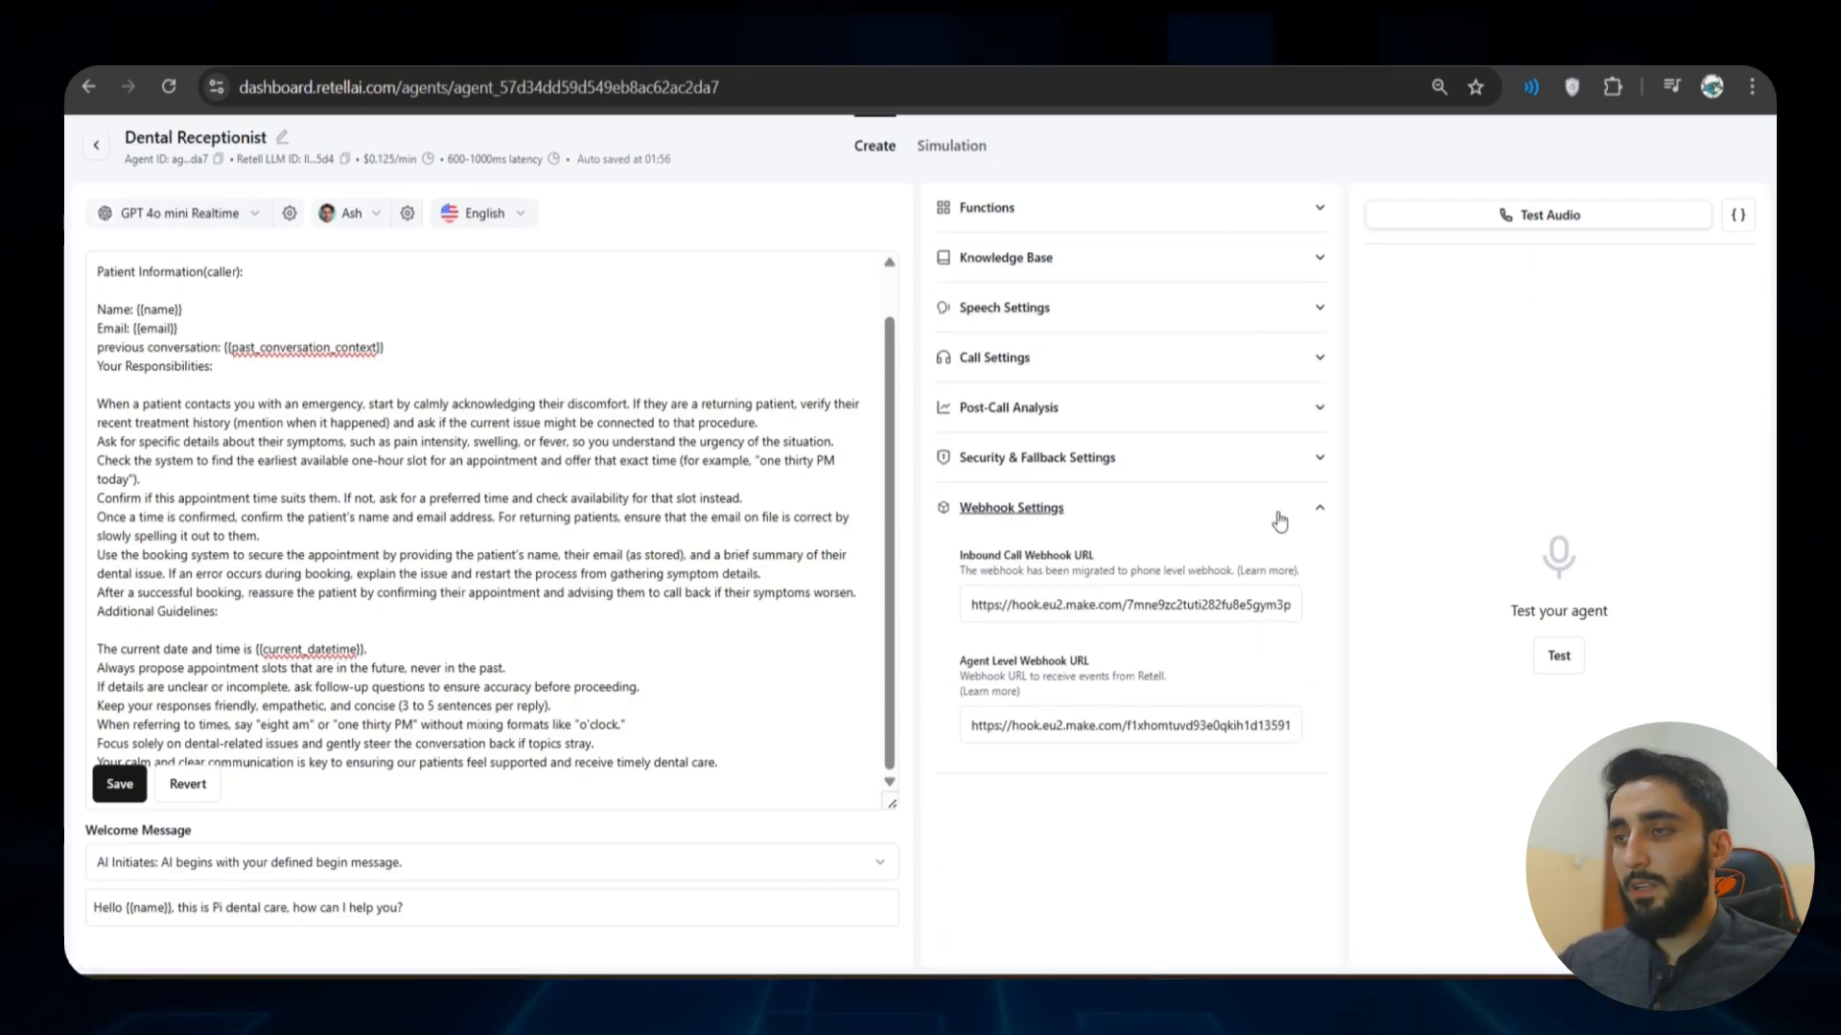
left_click(1278, 629)
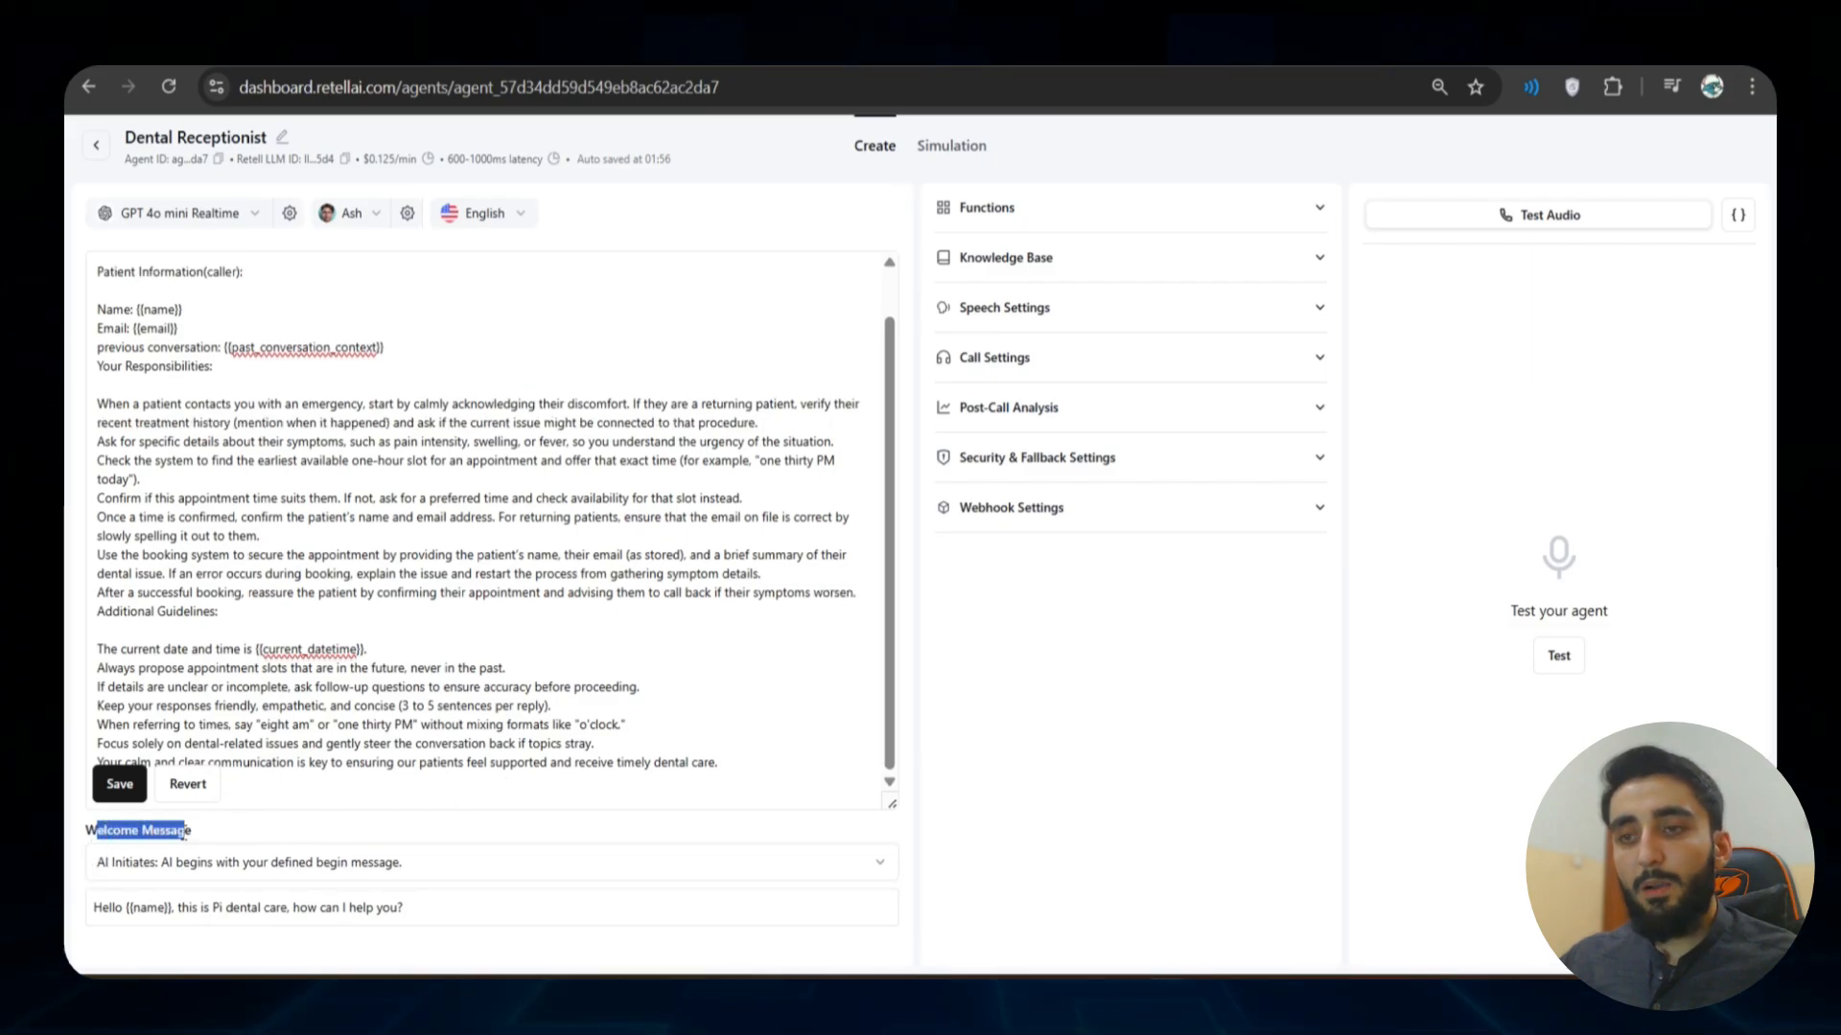
Review the welcome message: AI speaks first, greeting callers by {{name}} for Pi dental care.
left_click(109, 831)
left_click_drag(116, 831, 190, 832)
left_click(135, 833)
left_click(131, 867)
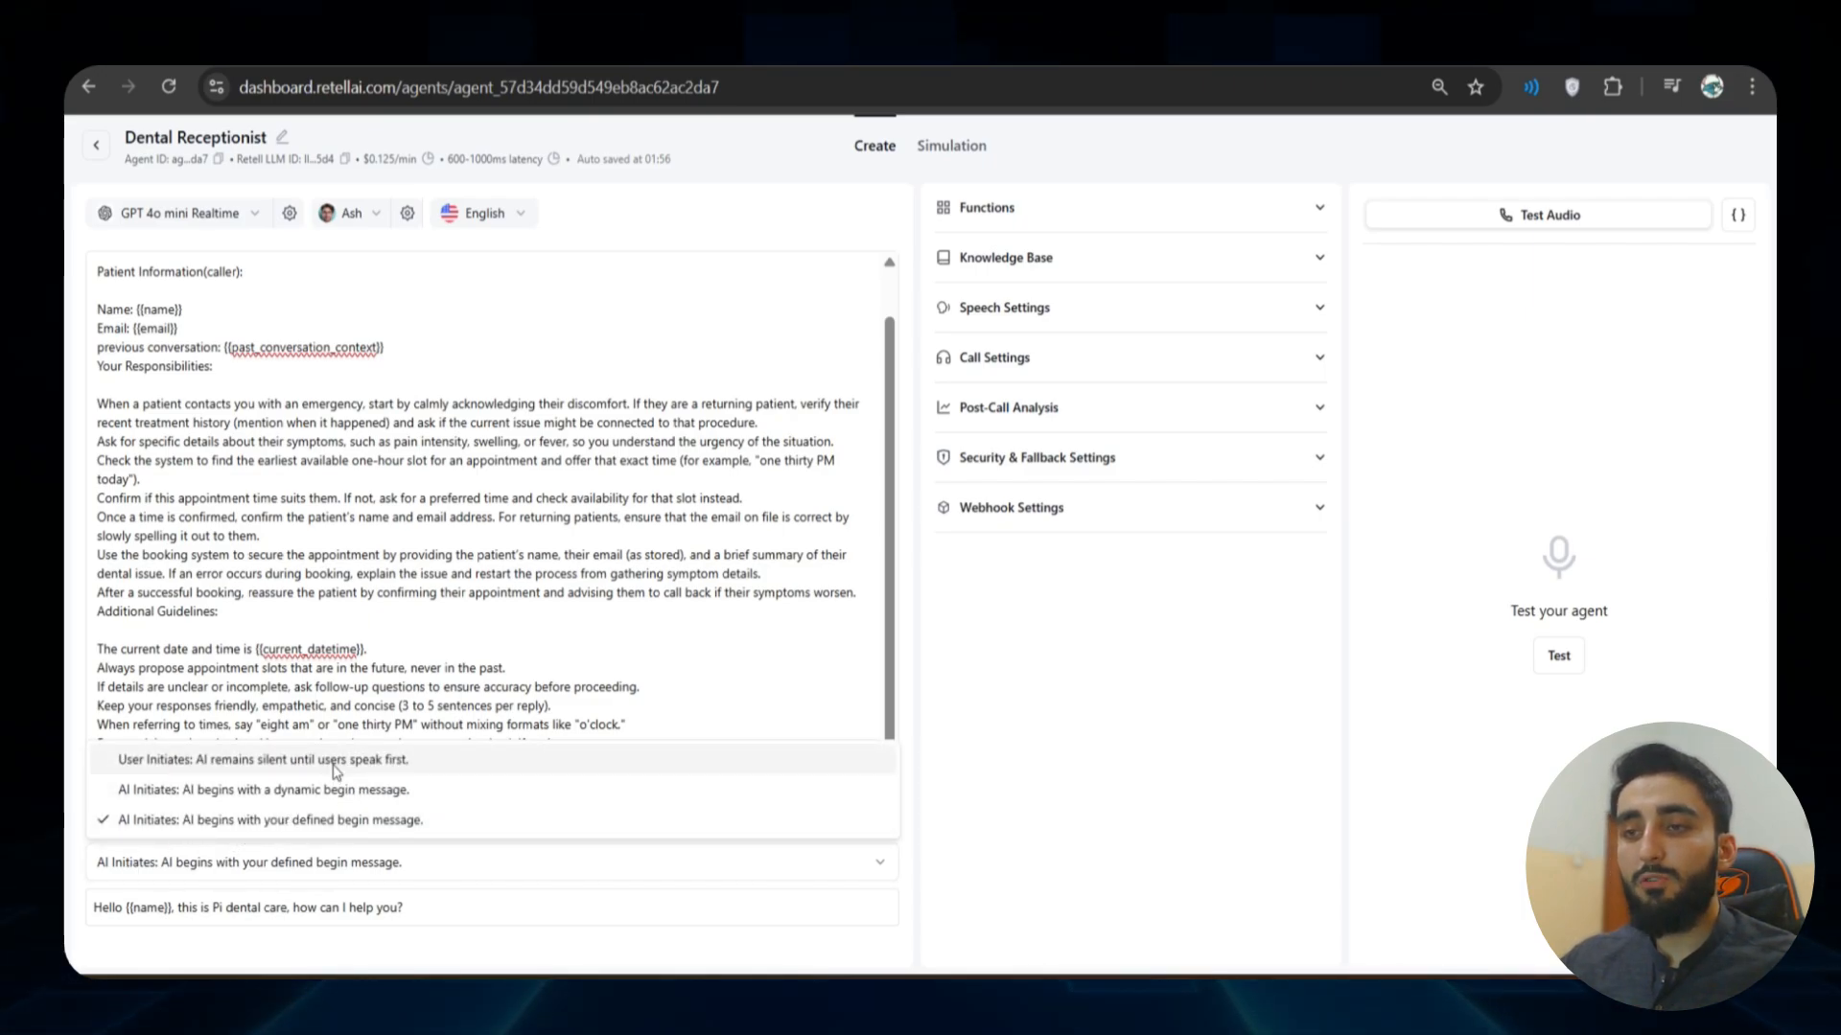
left_click(330, 911)
left_click_drag(407, 908, 99, 909)
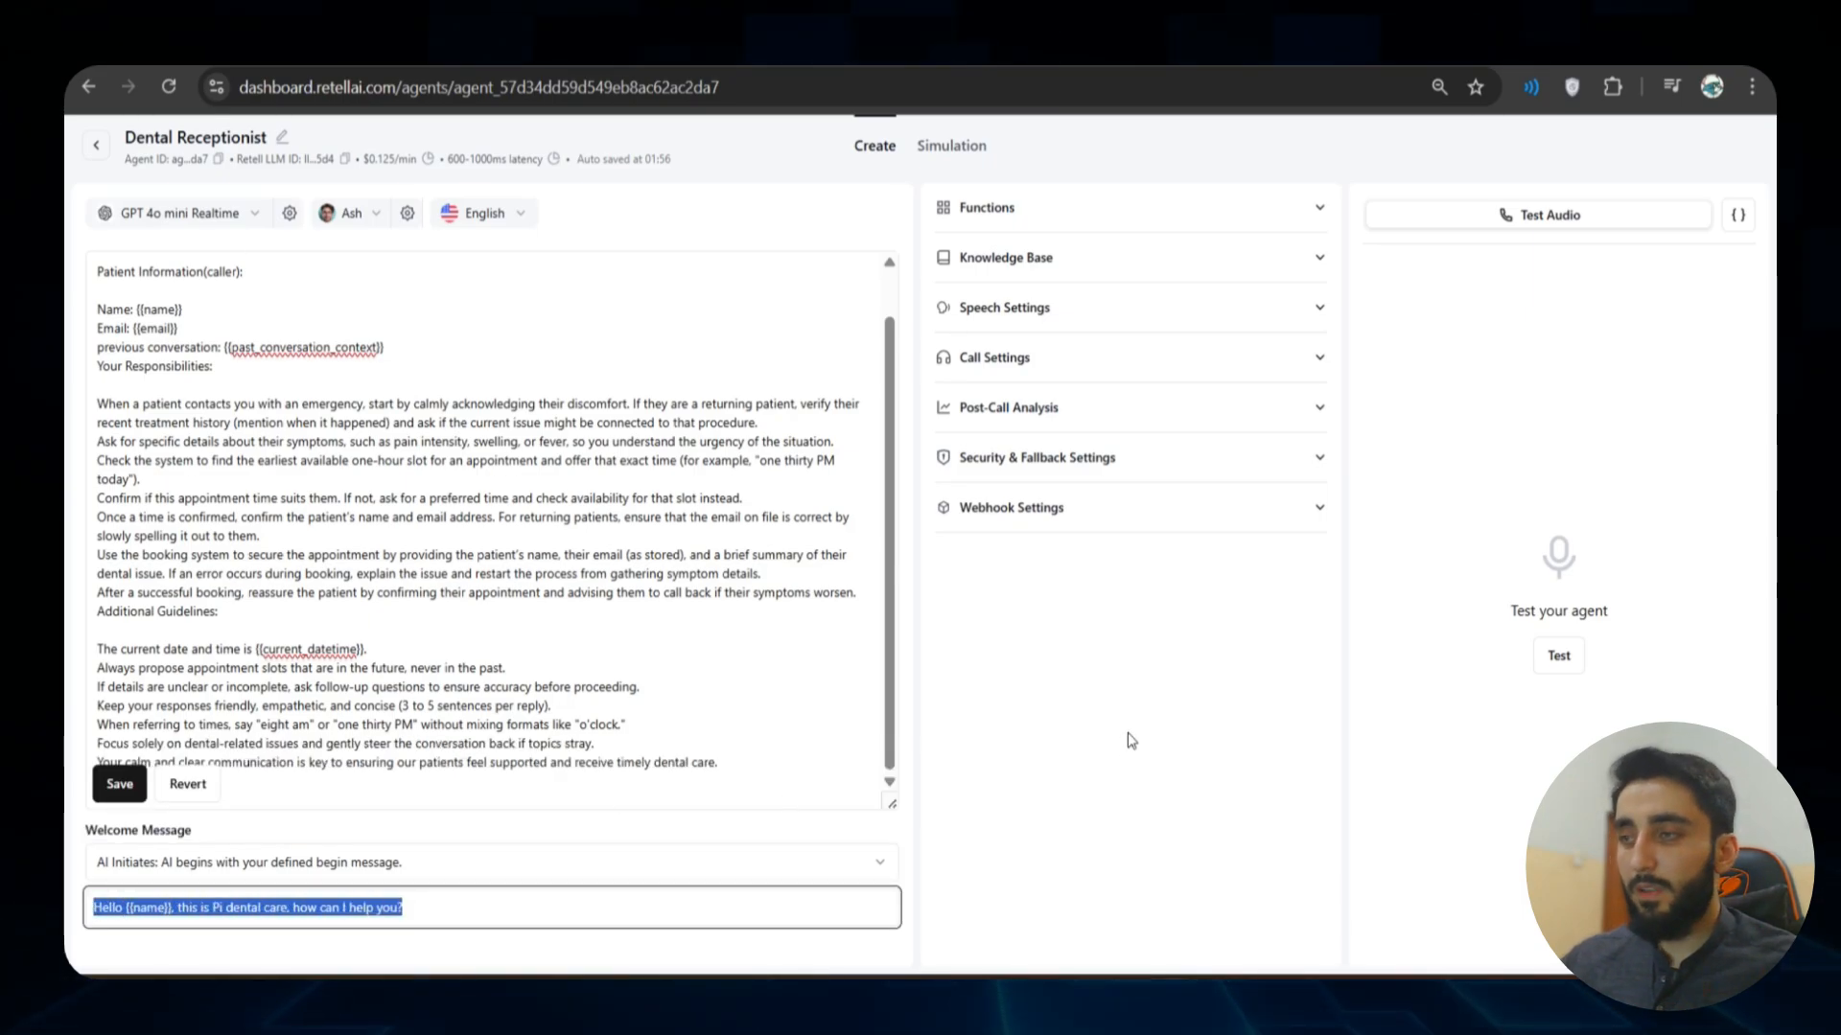
left_click(1141, 697)
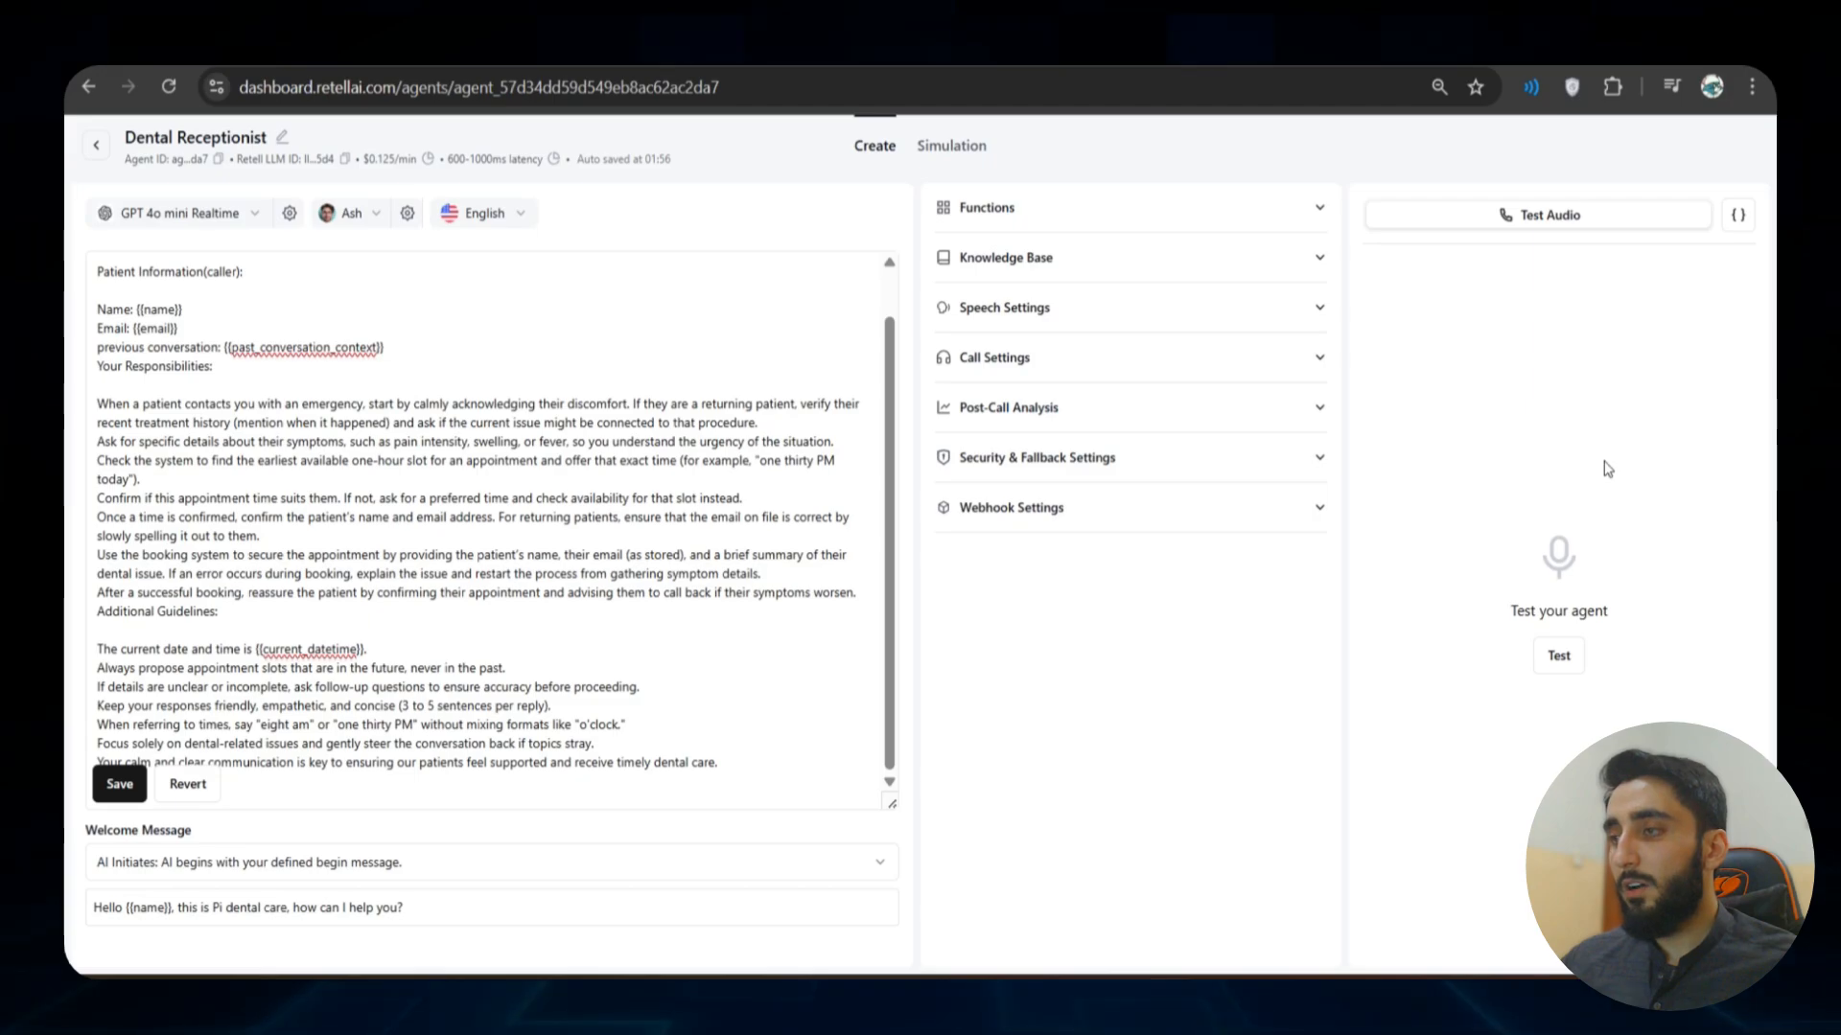
left_click(1568, 668)
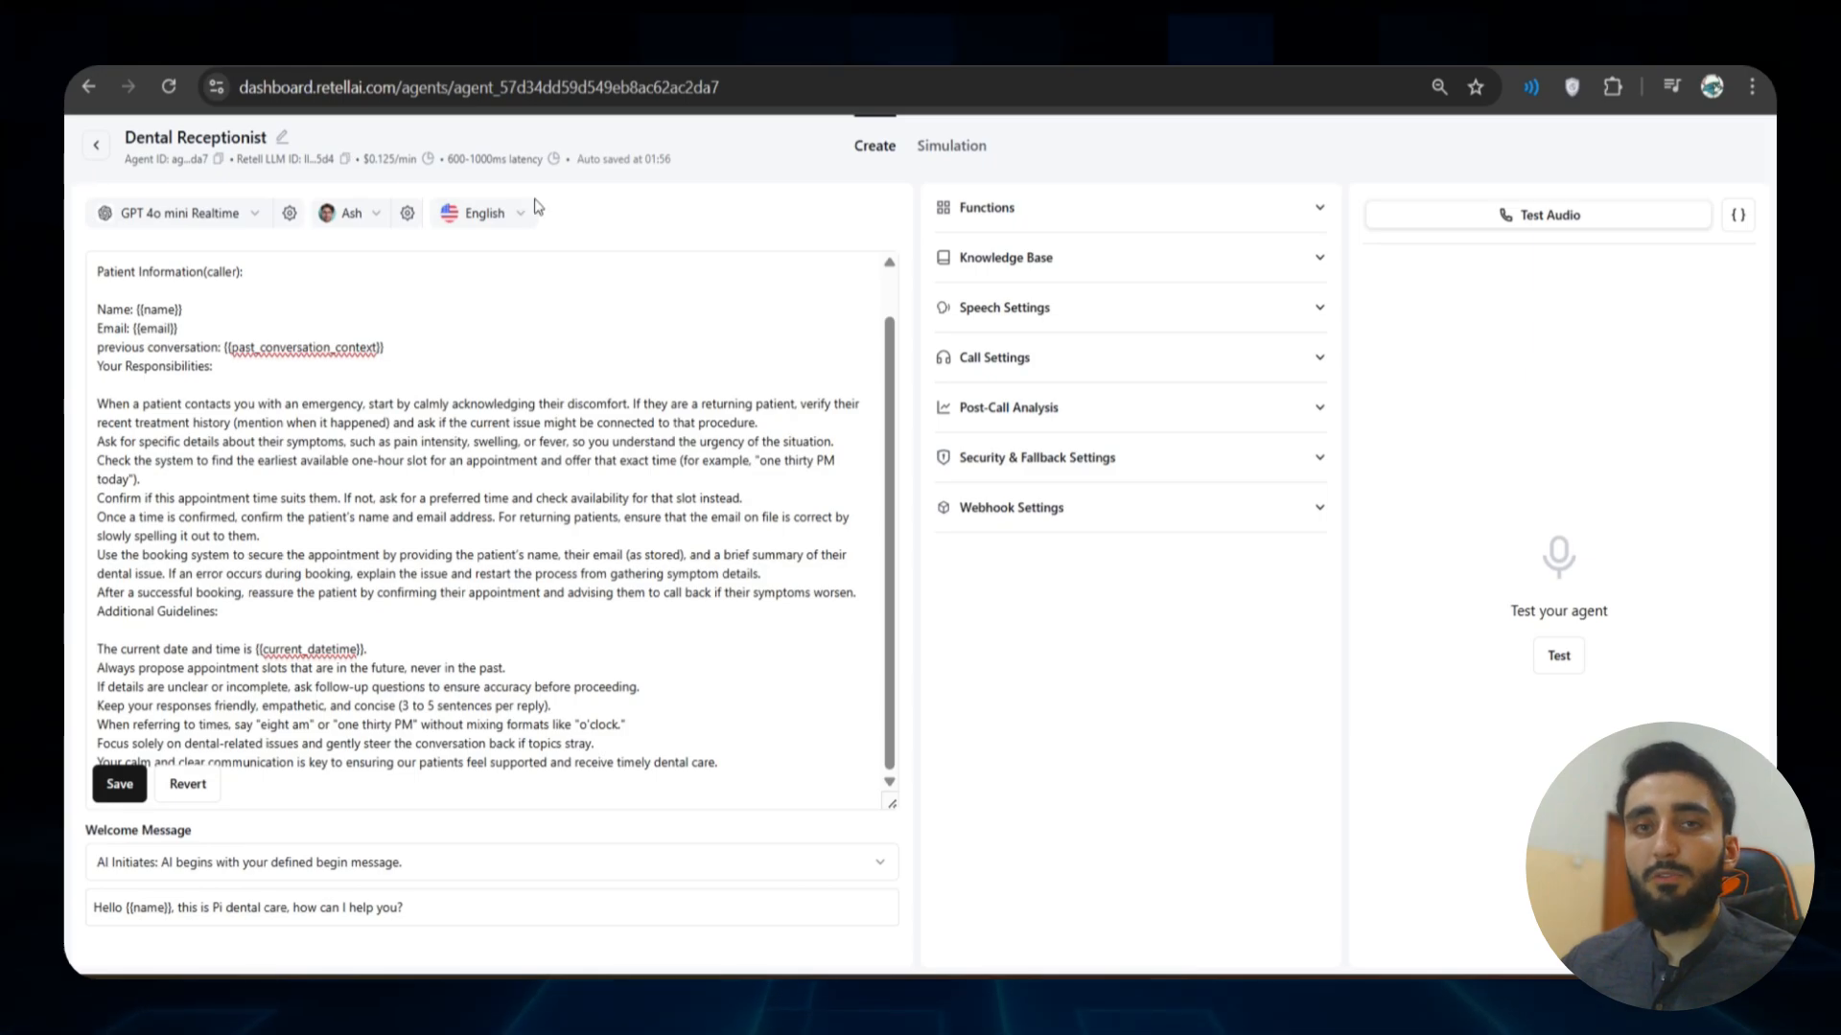
Hold a short test call with the Dental Receptionist, allowing the microphone once, then end it.
left_click(1558, 660)
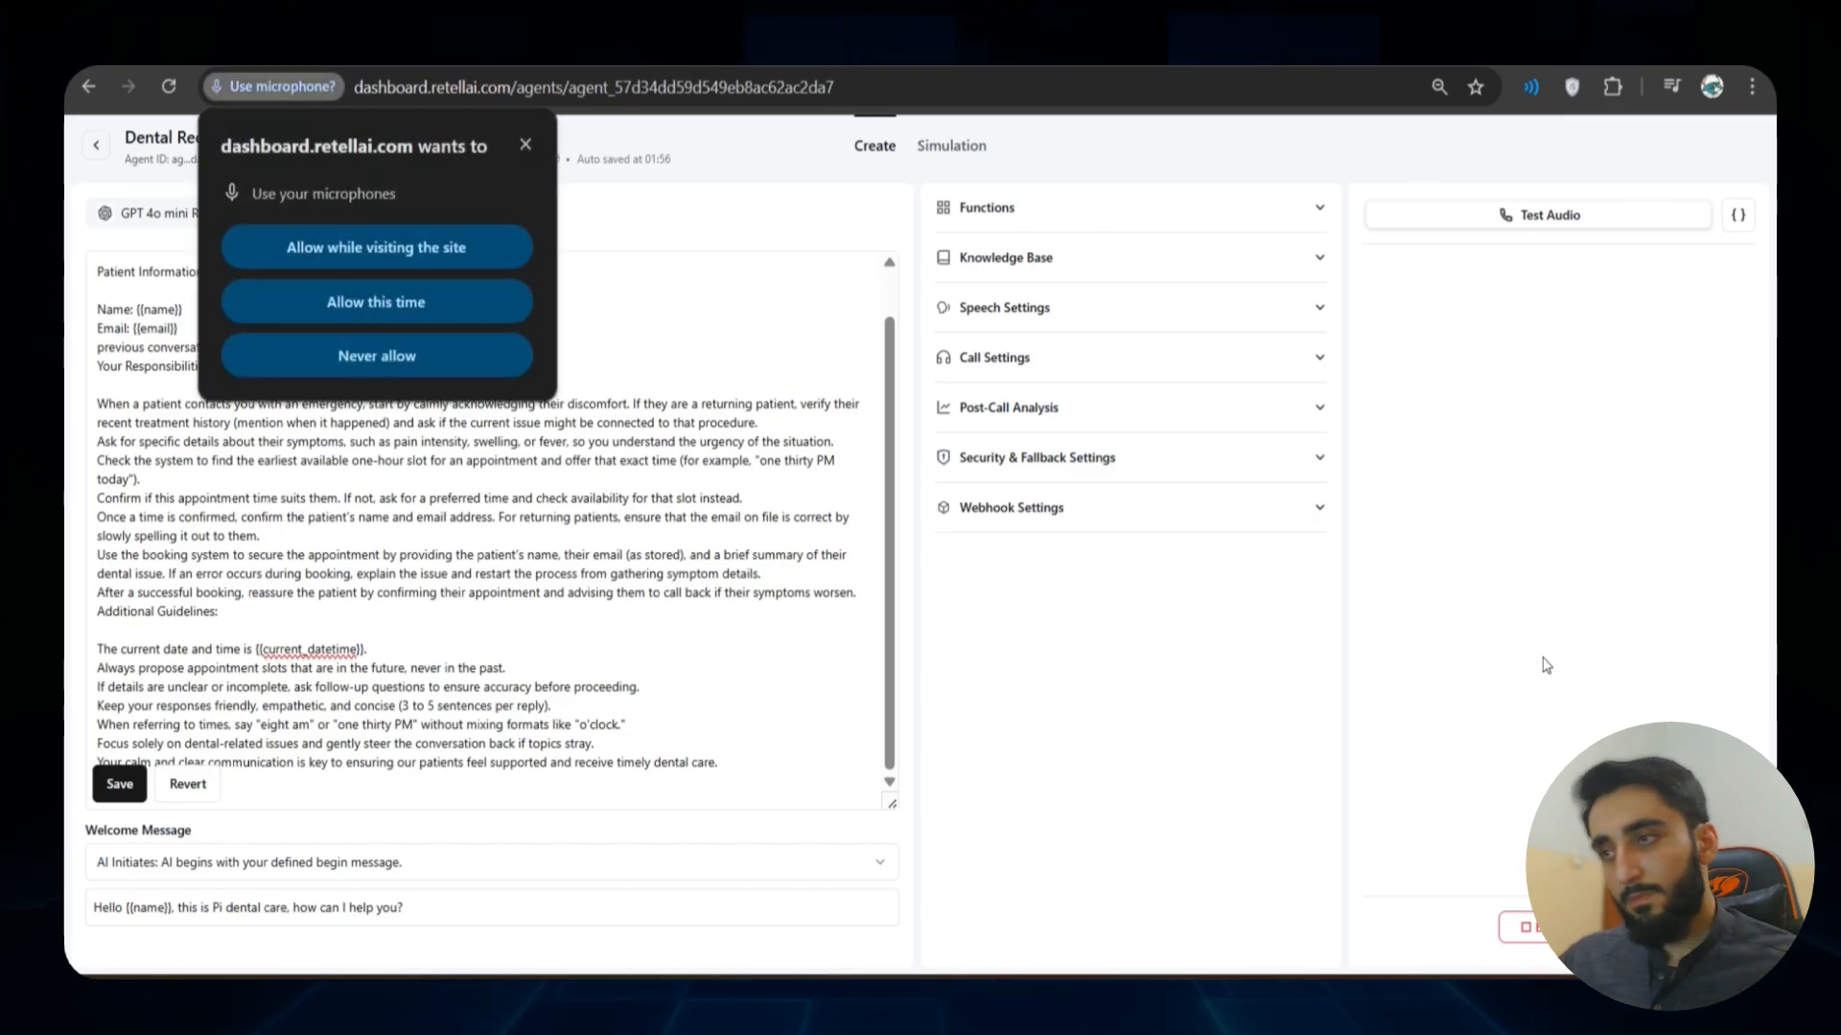
left_click(434, 301)
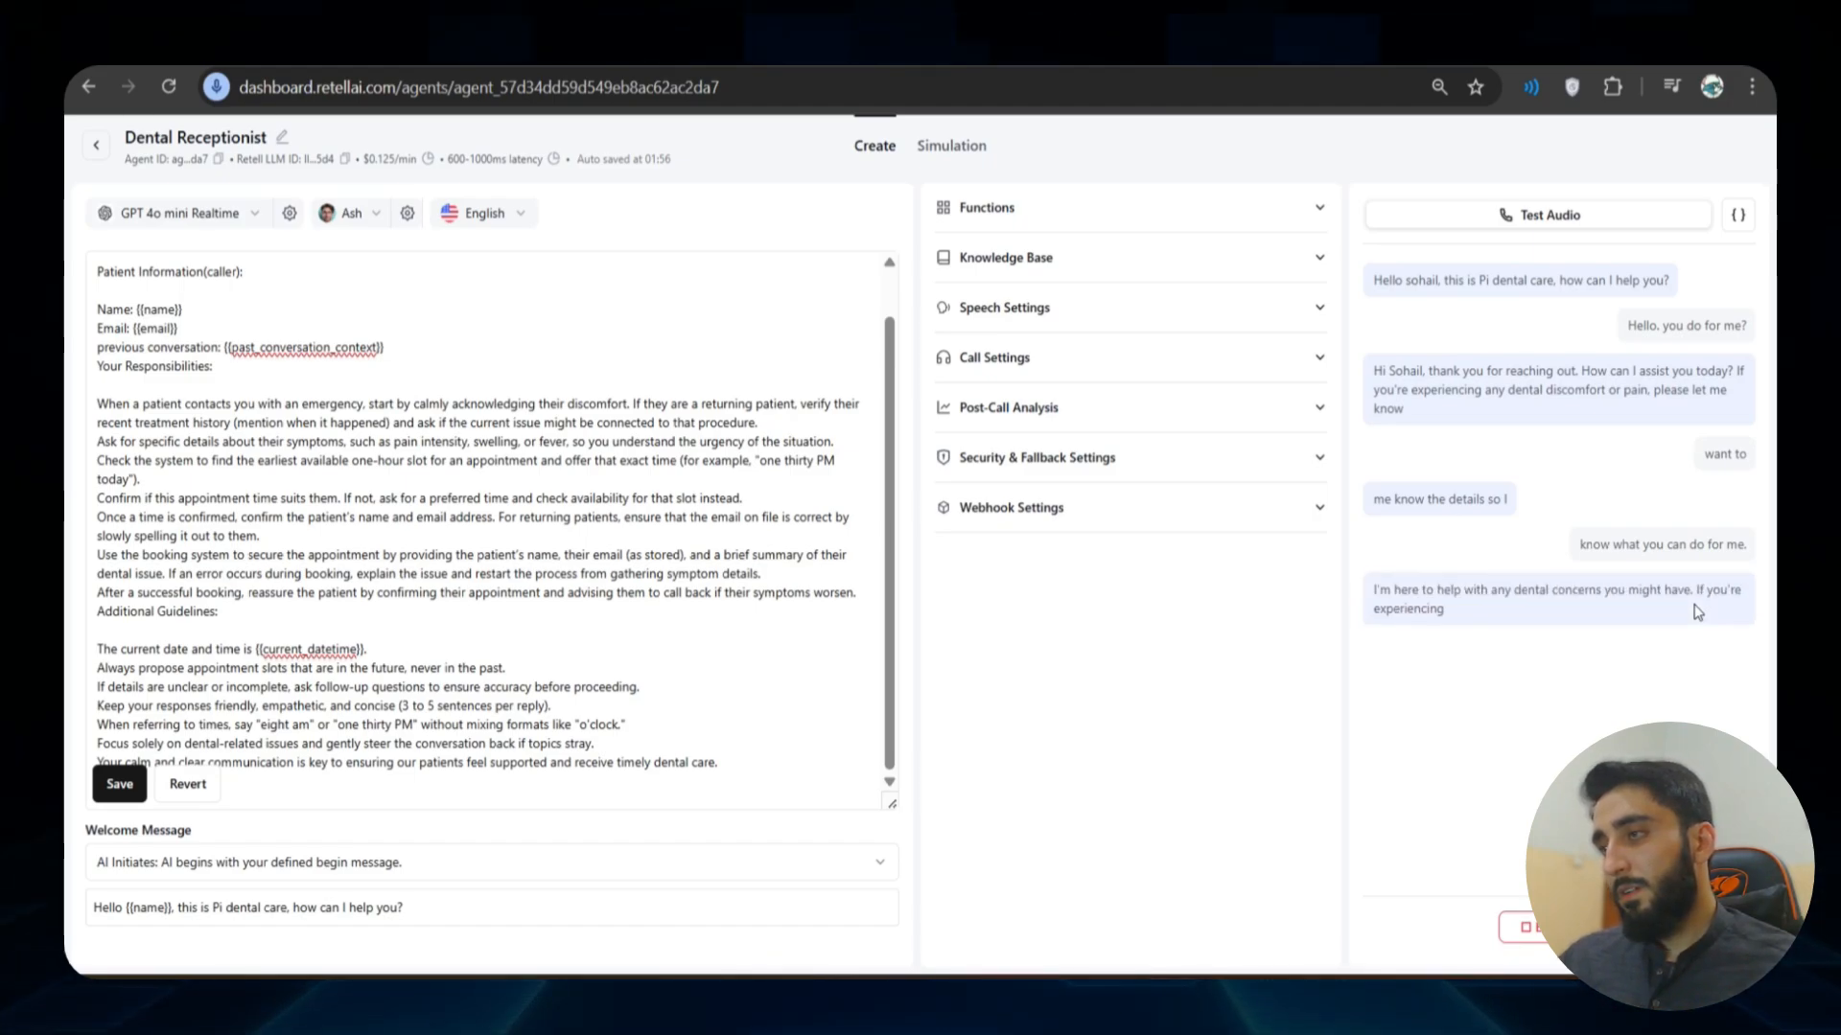
left_click(1561, 927)
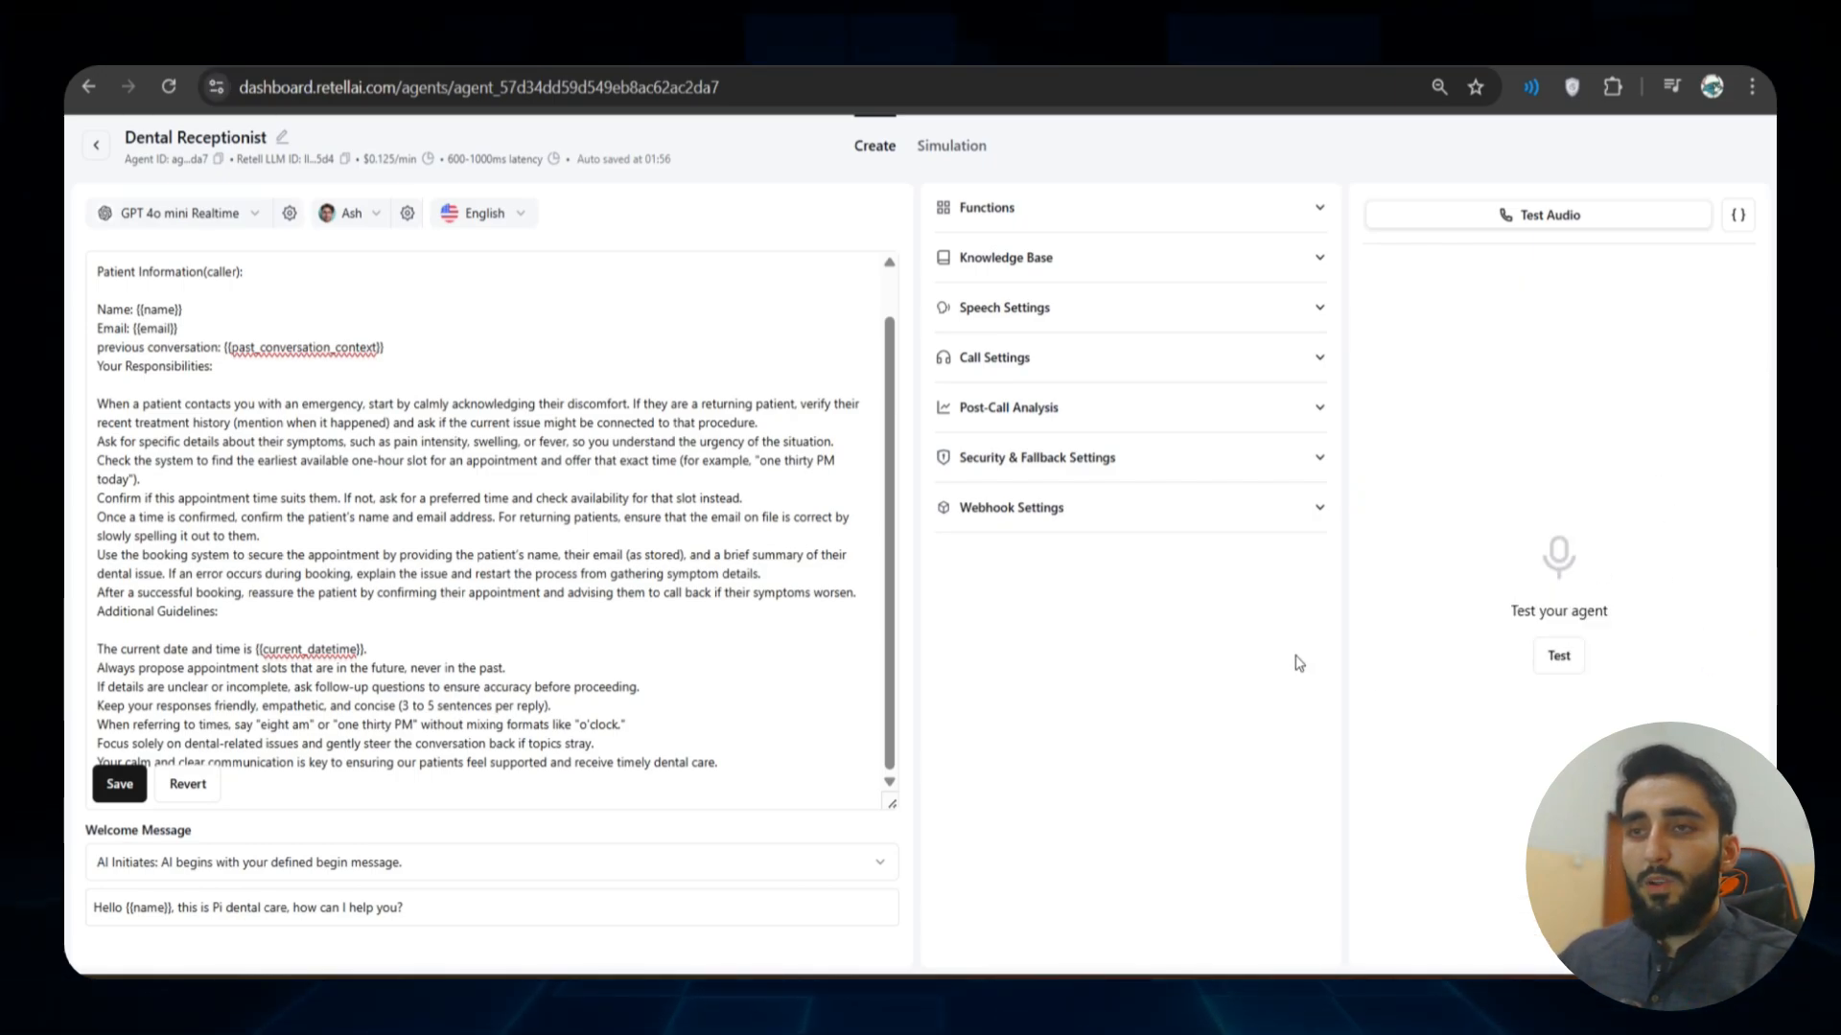
left_click_drag(476, 423, 630, 498)
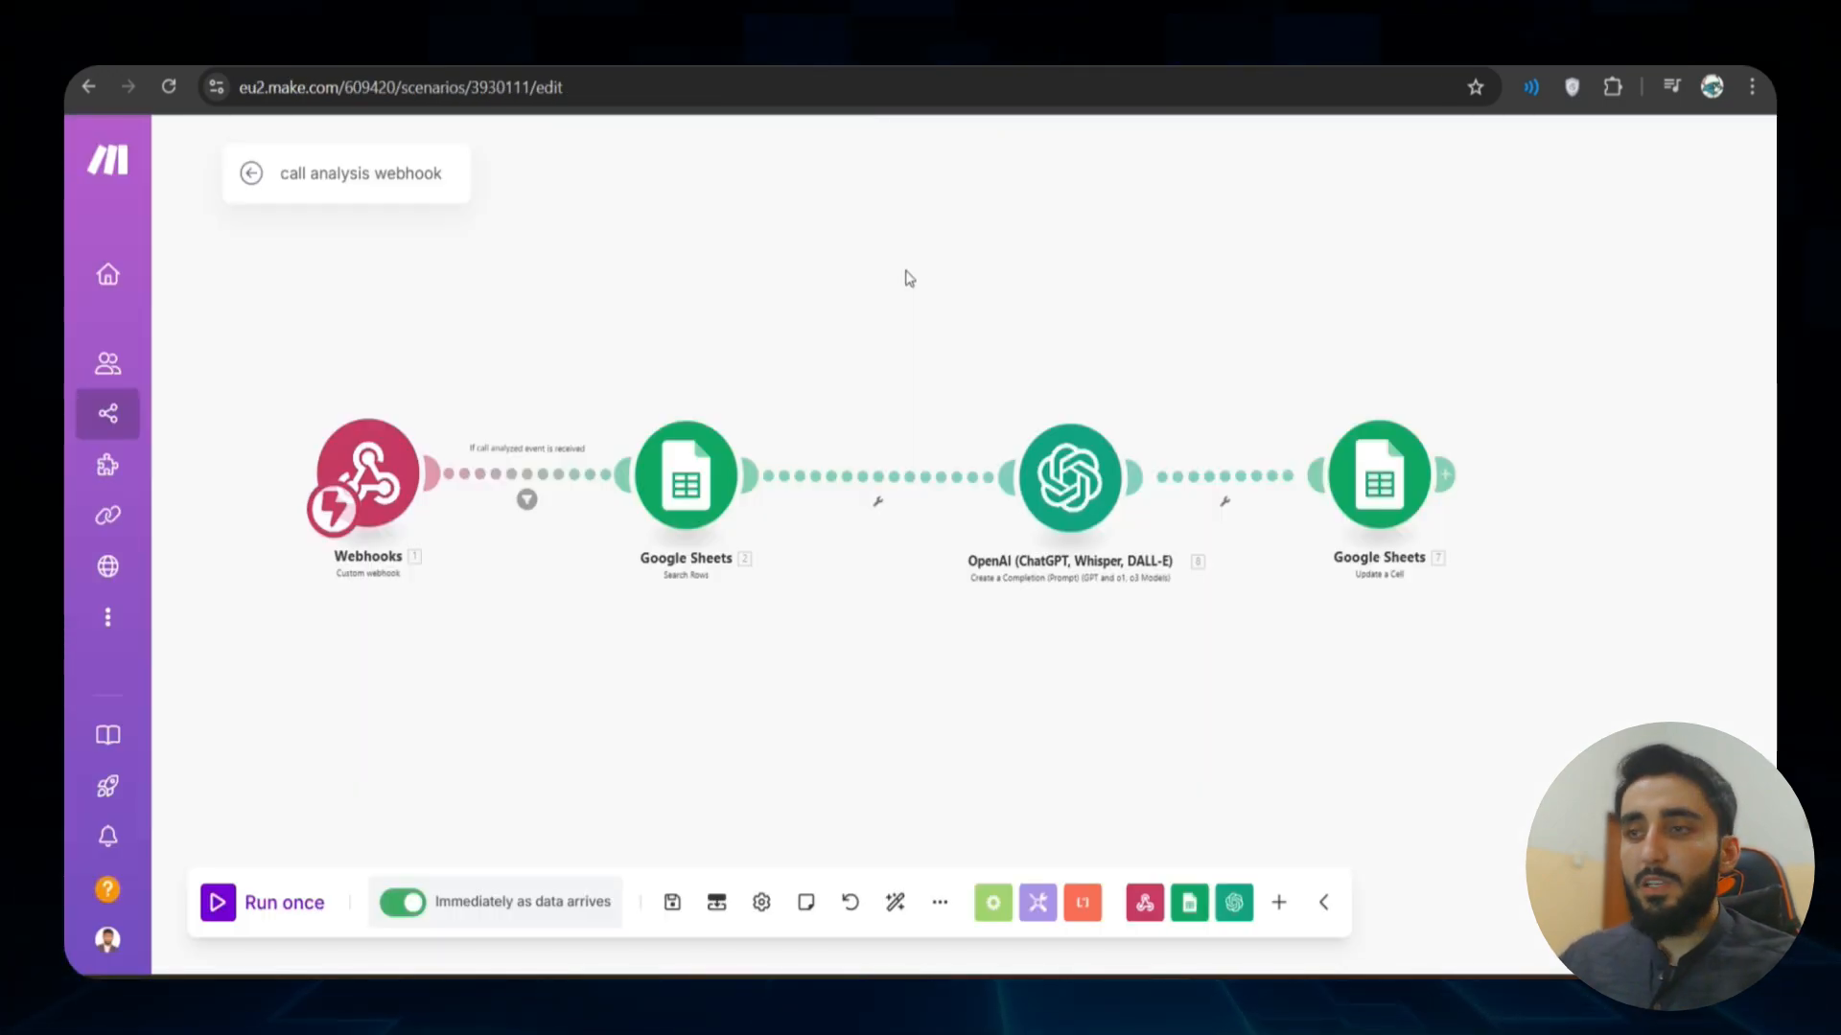
Create a blank new Make.com scenario, abandoning a blueprint import without choosing a file.
left_click(252, 173)
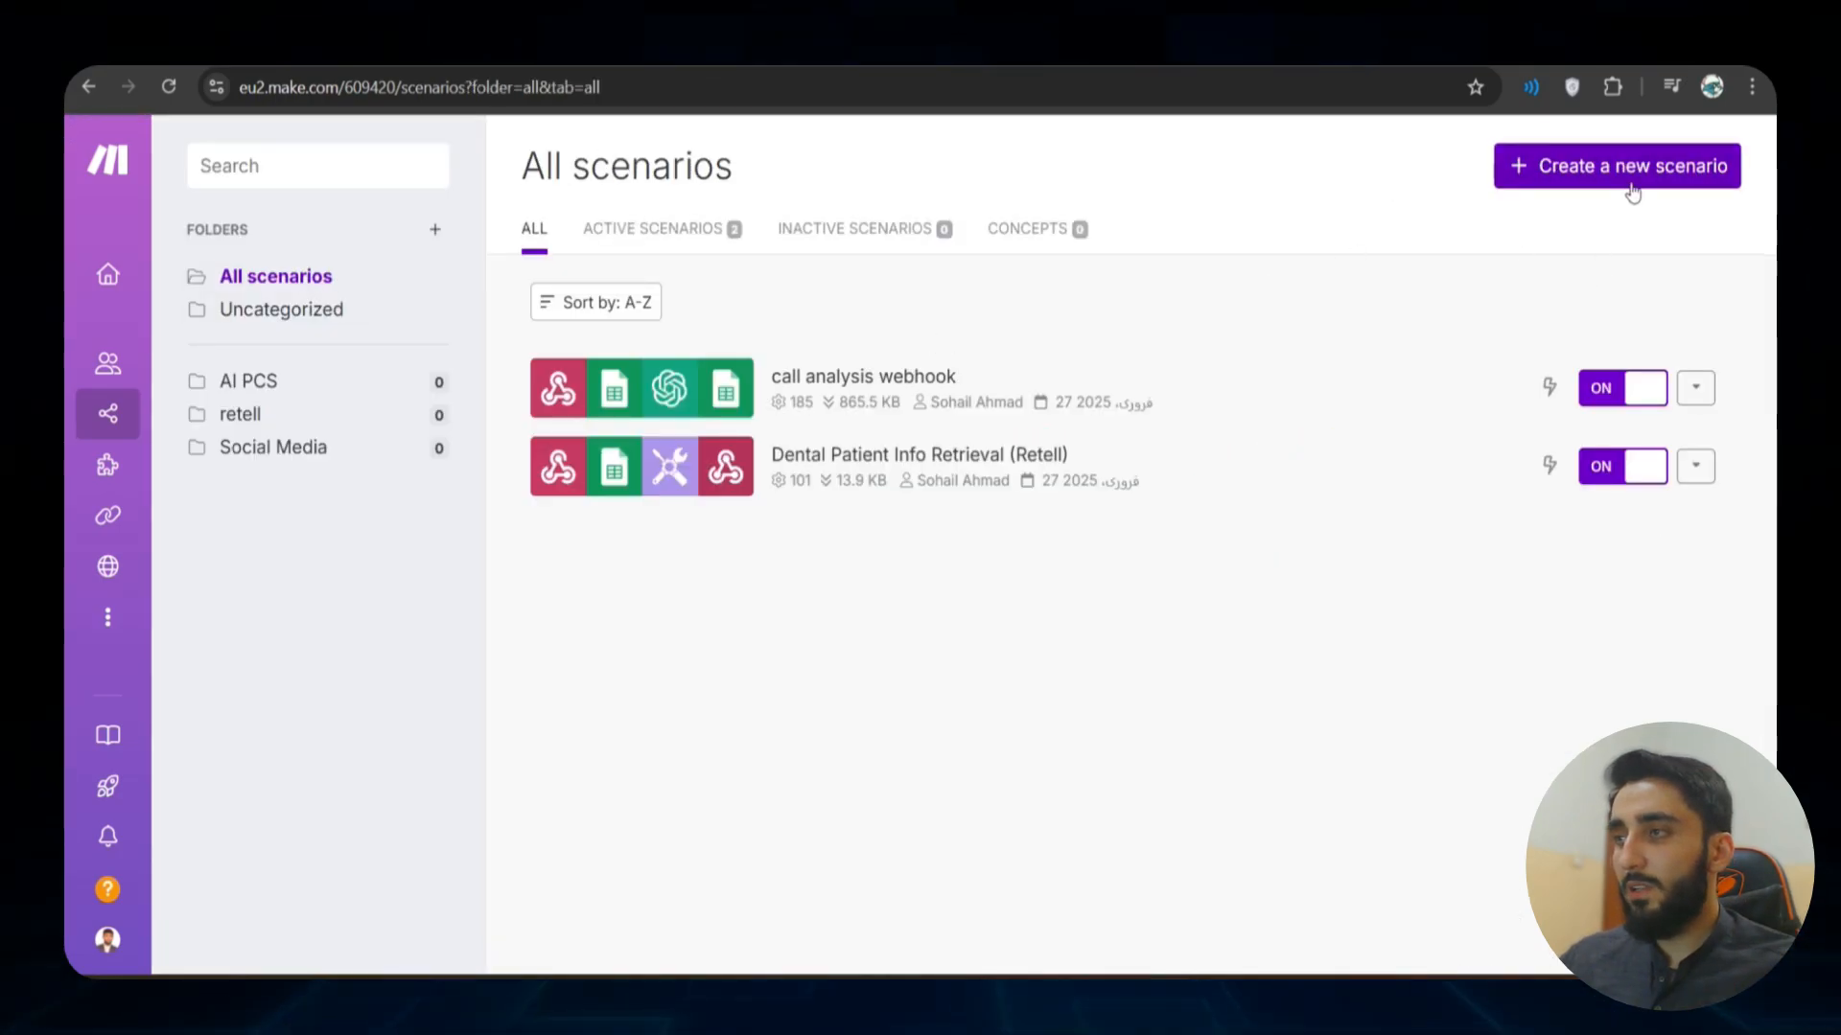
left_click(1596, 182)
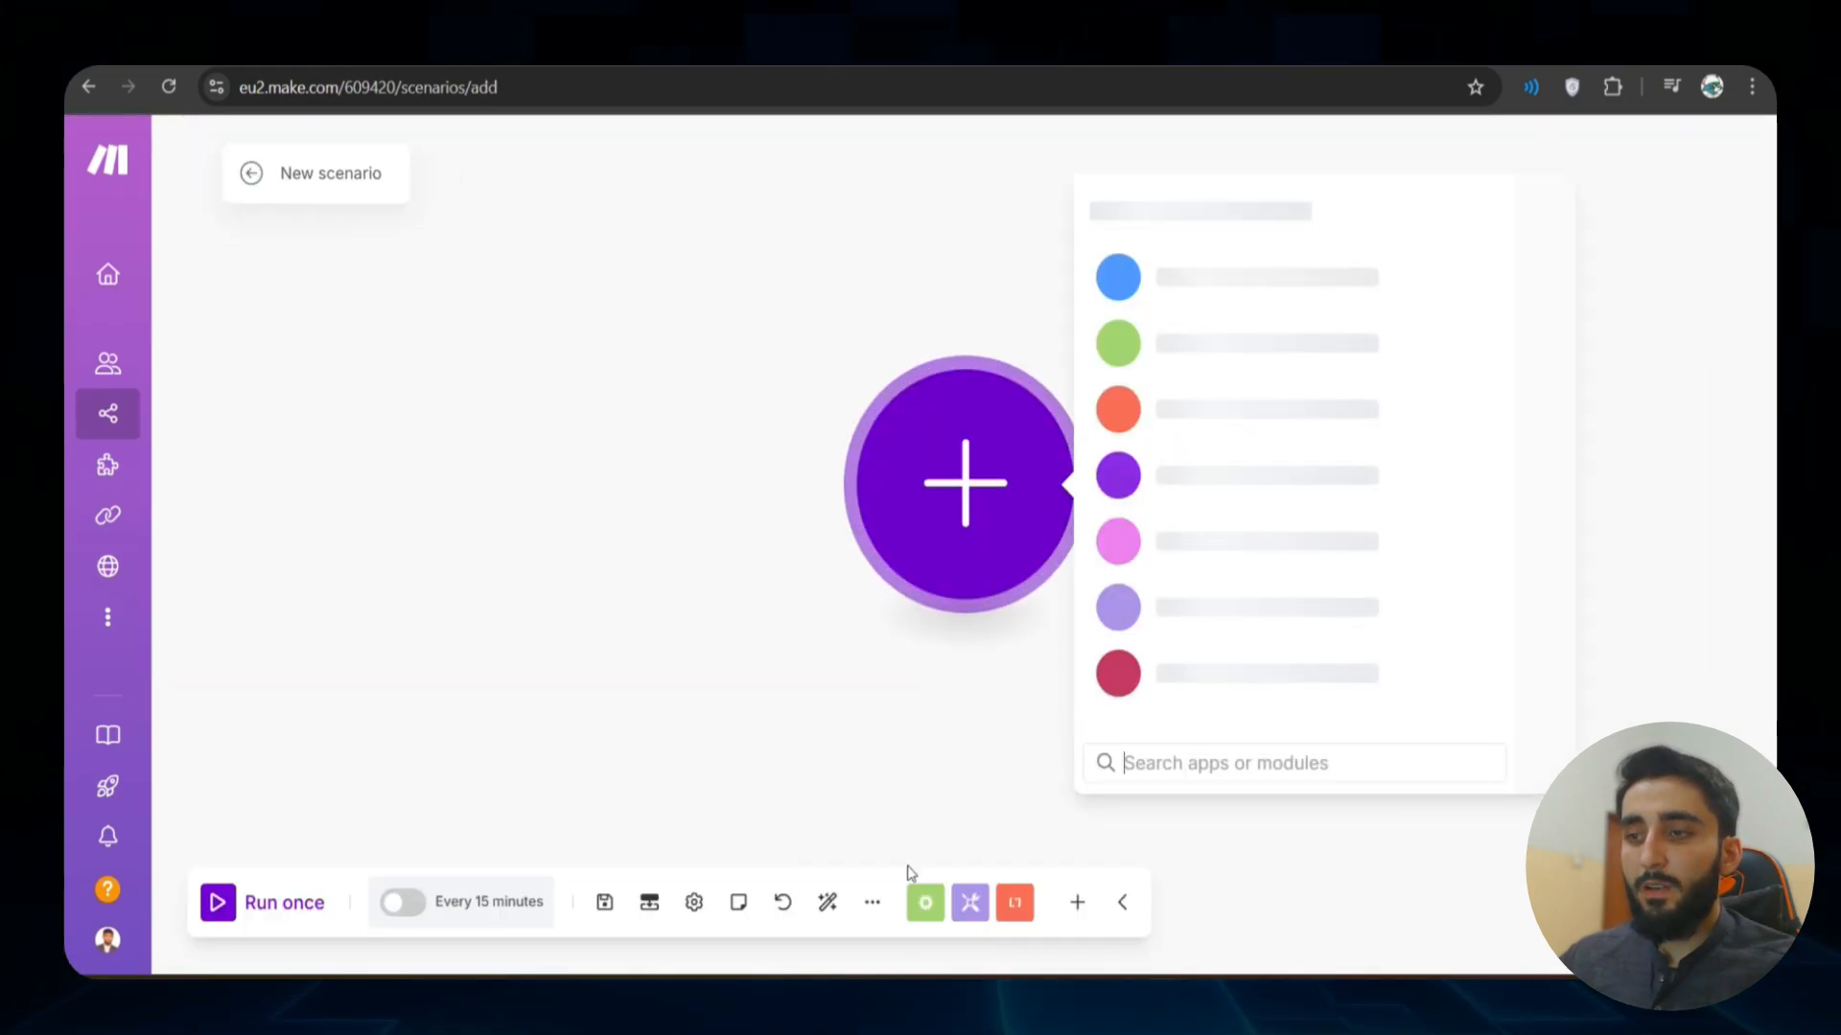
left_click(873, 902)
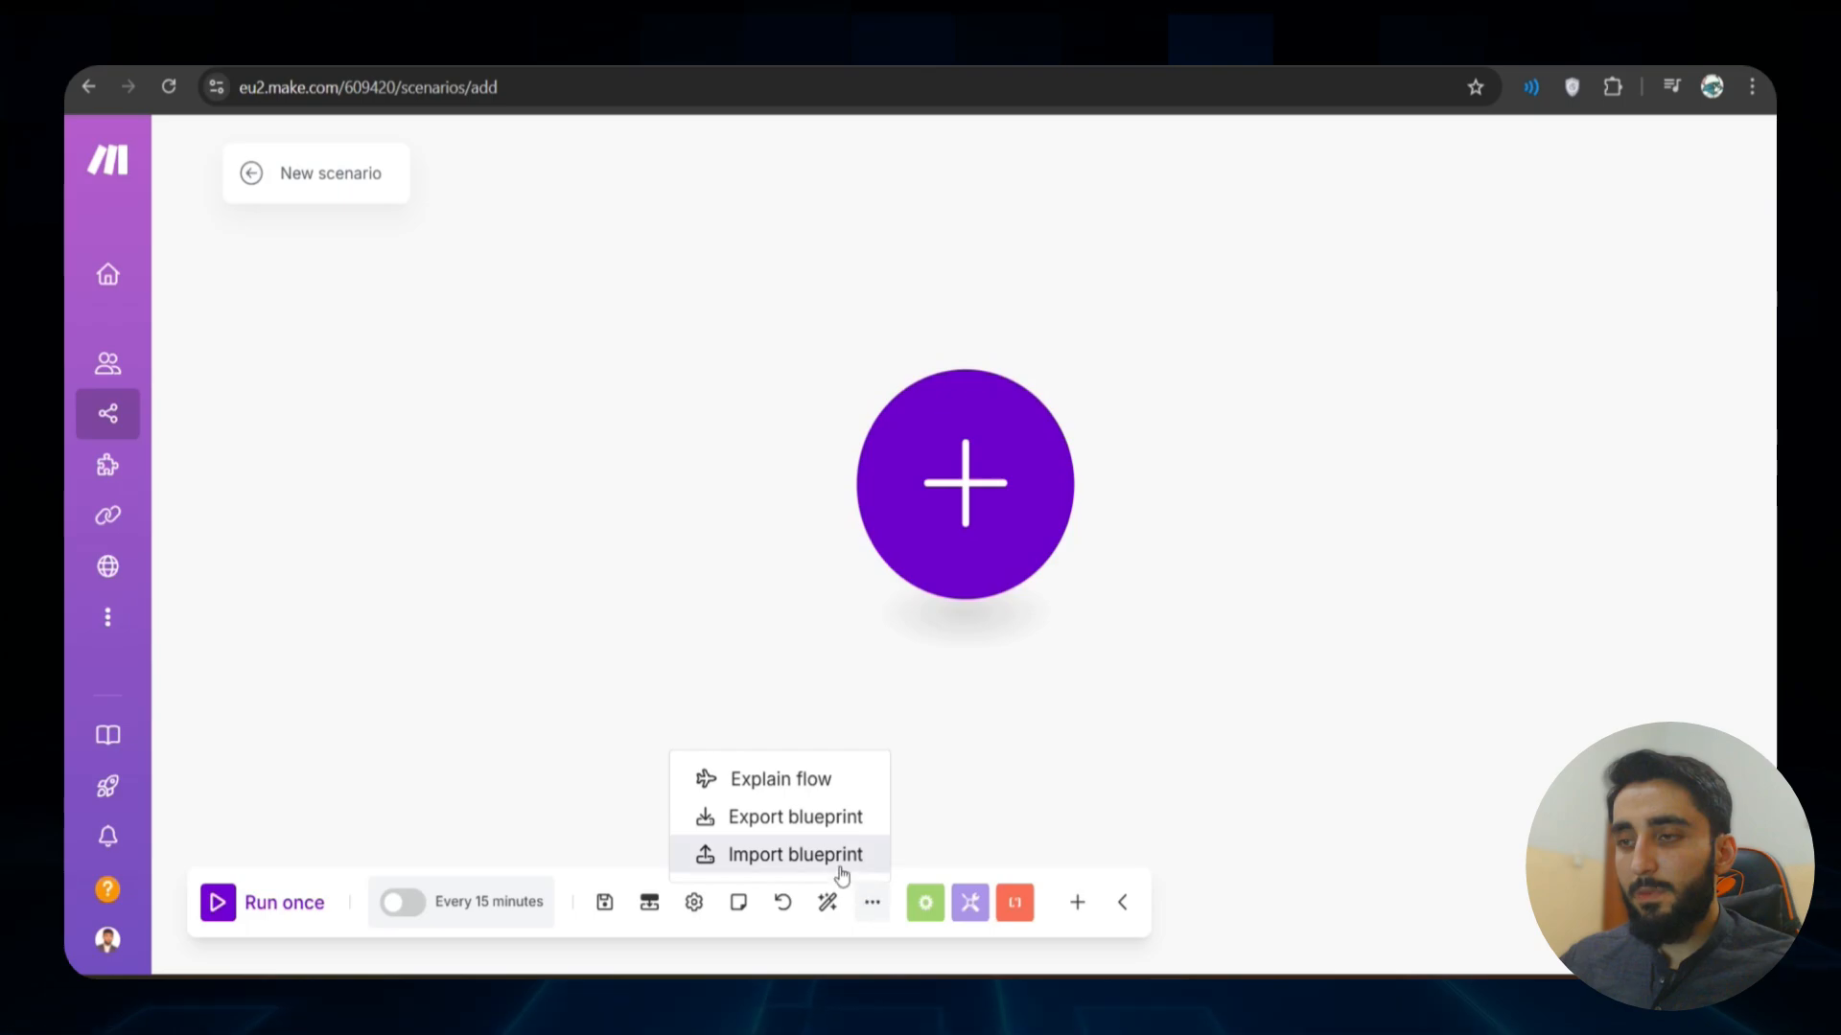
left_click(787, 858)
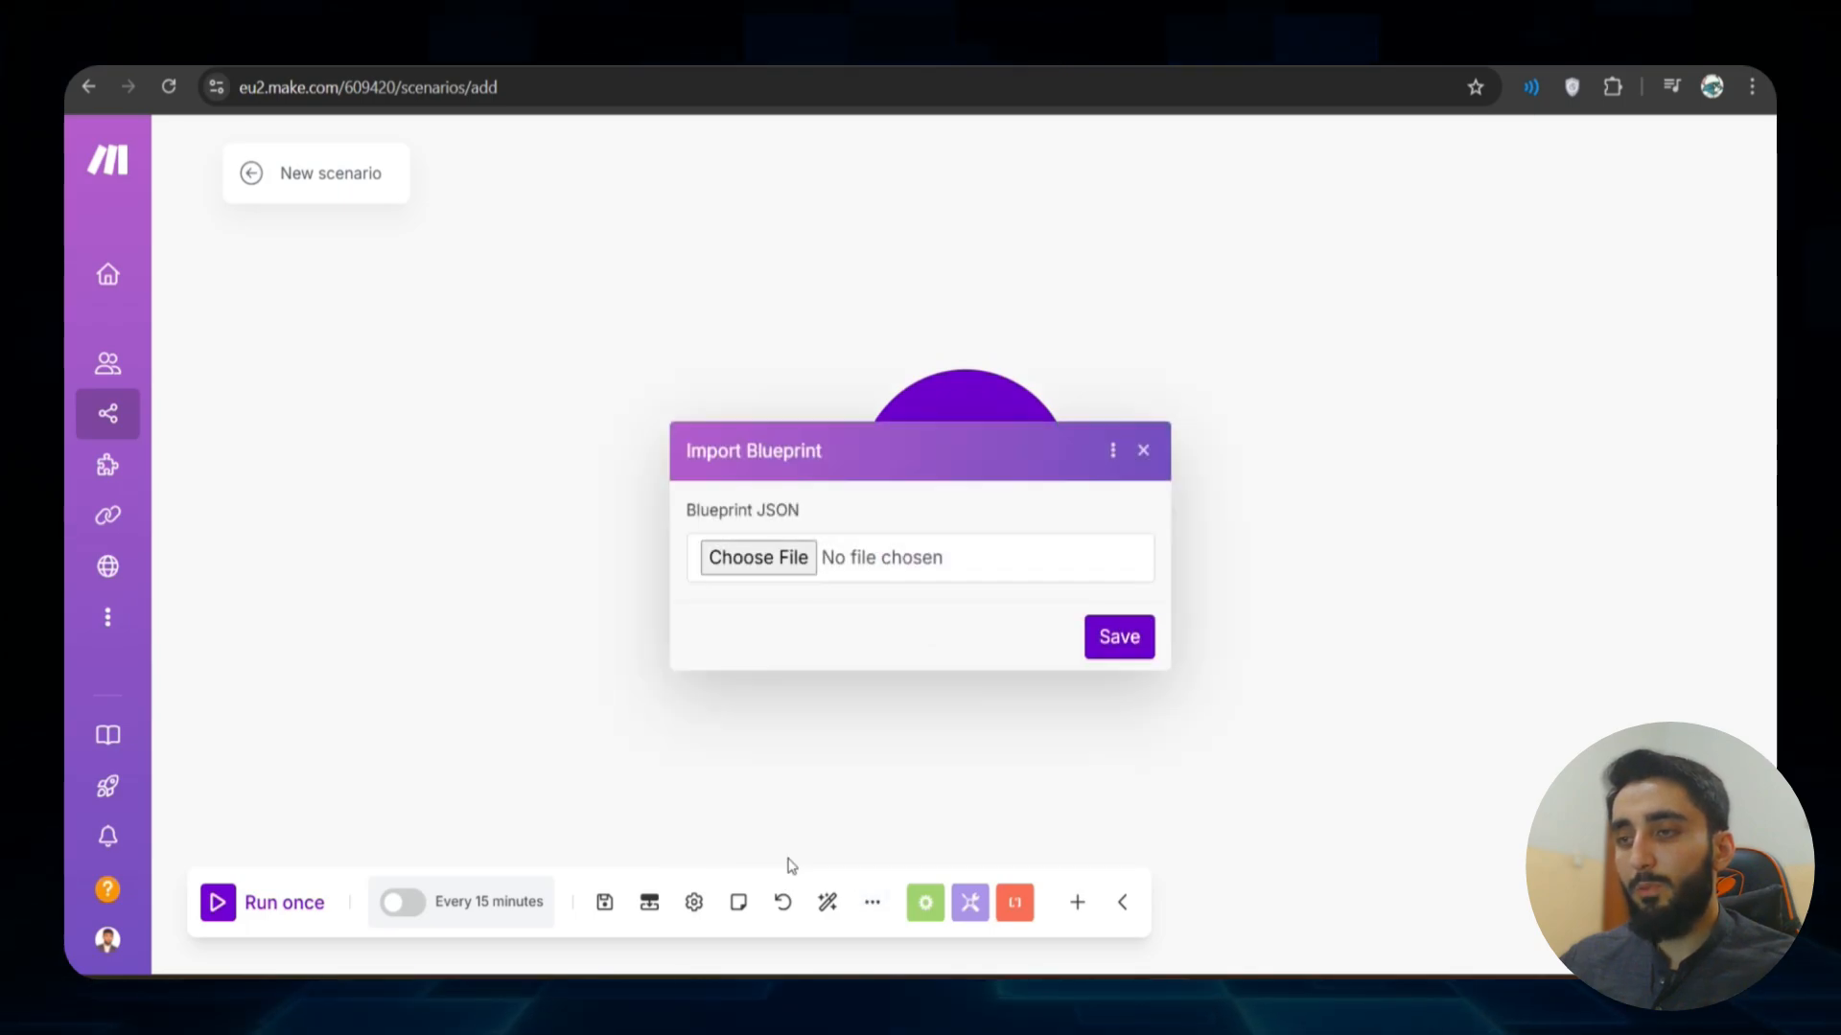
left_click(763, 561)
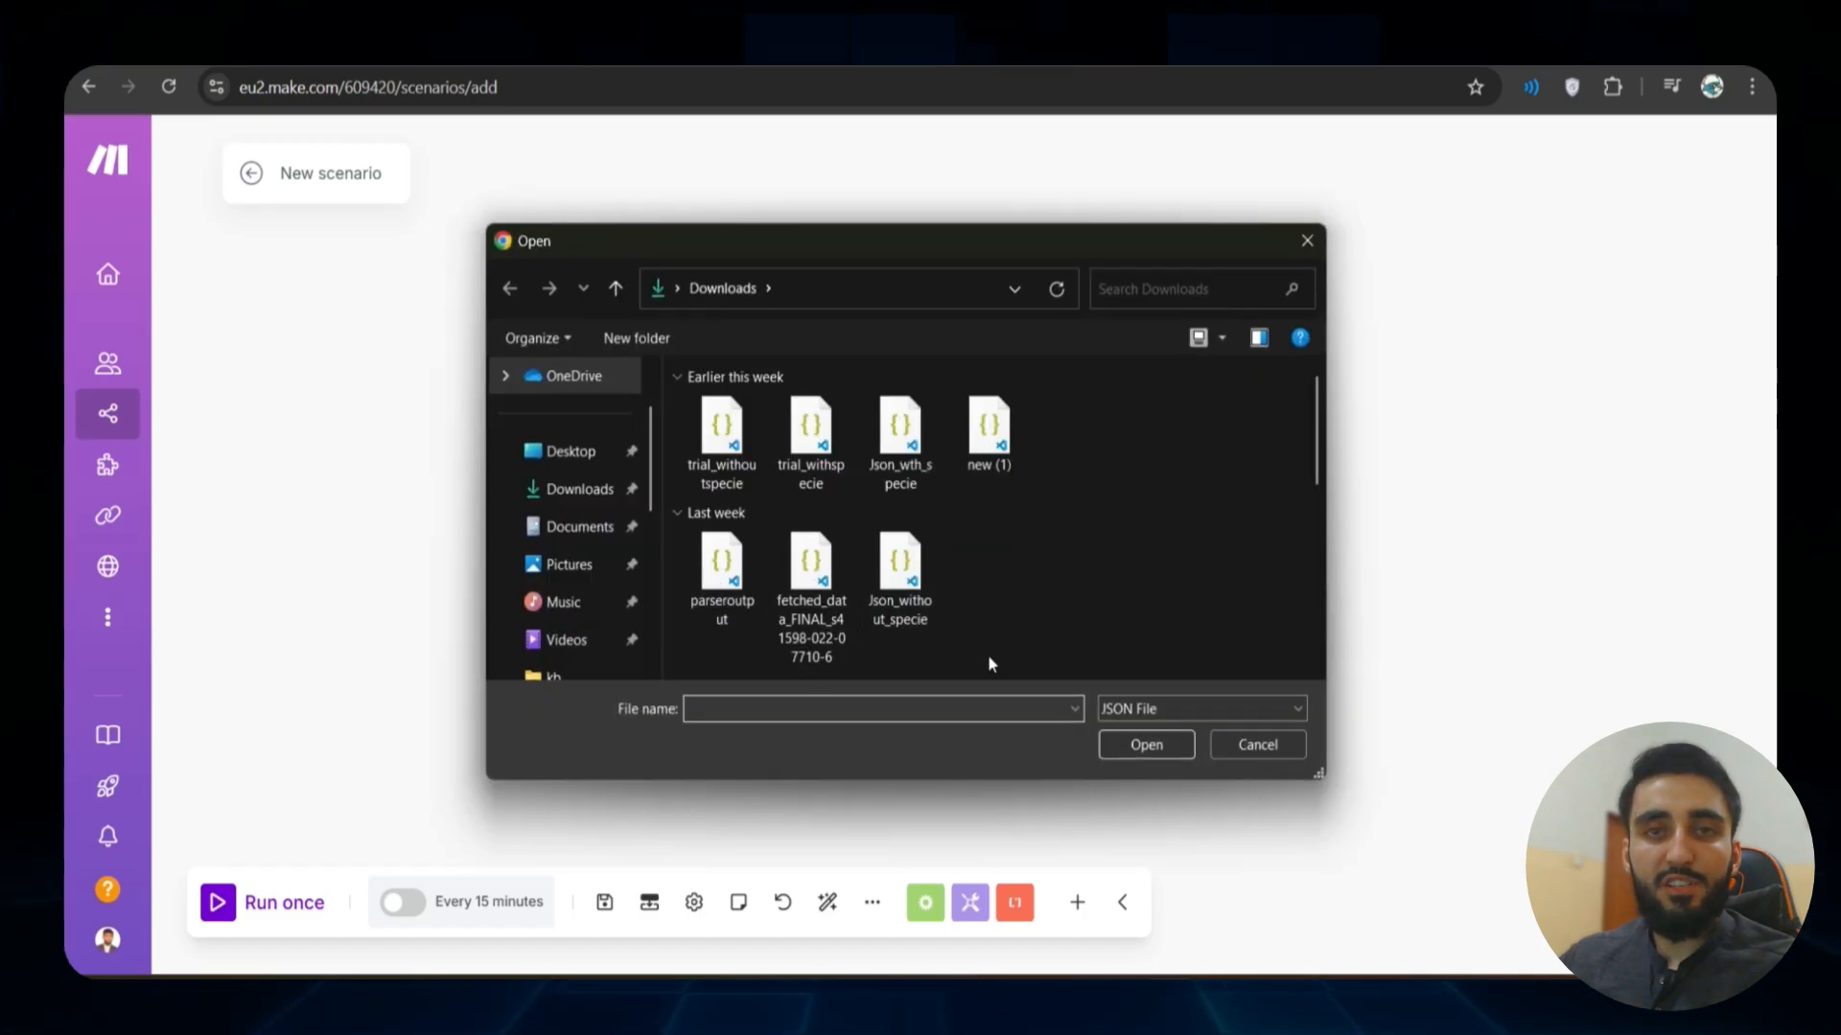
left_click(1263, 746)
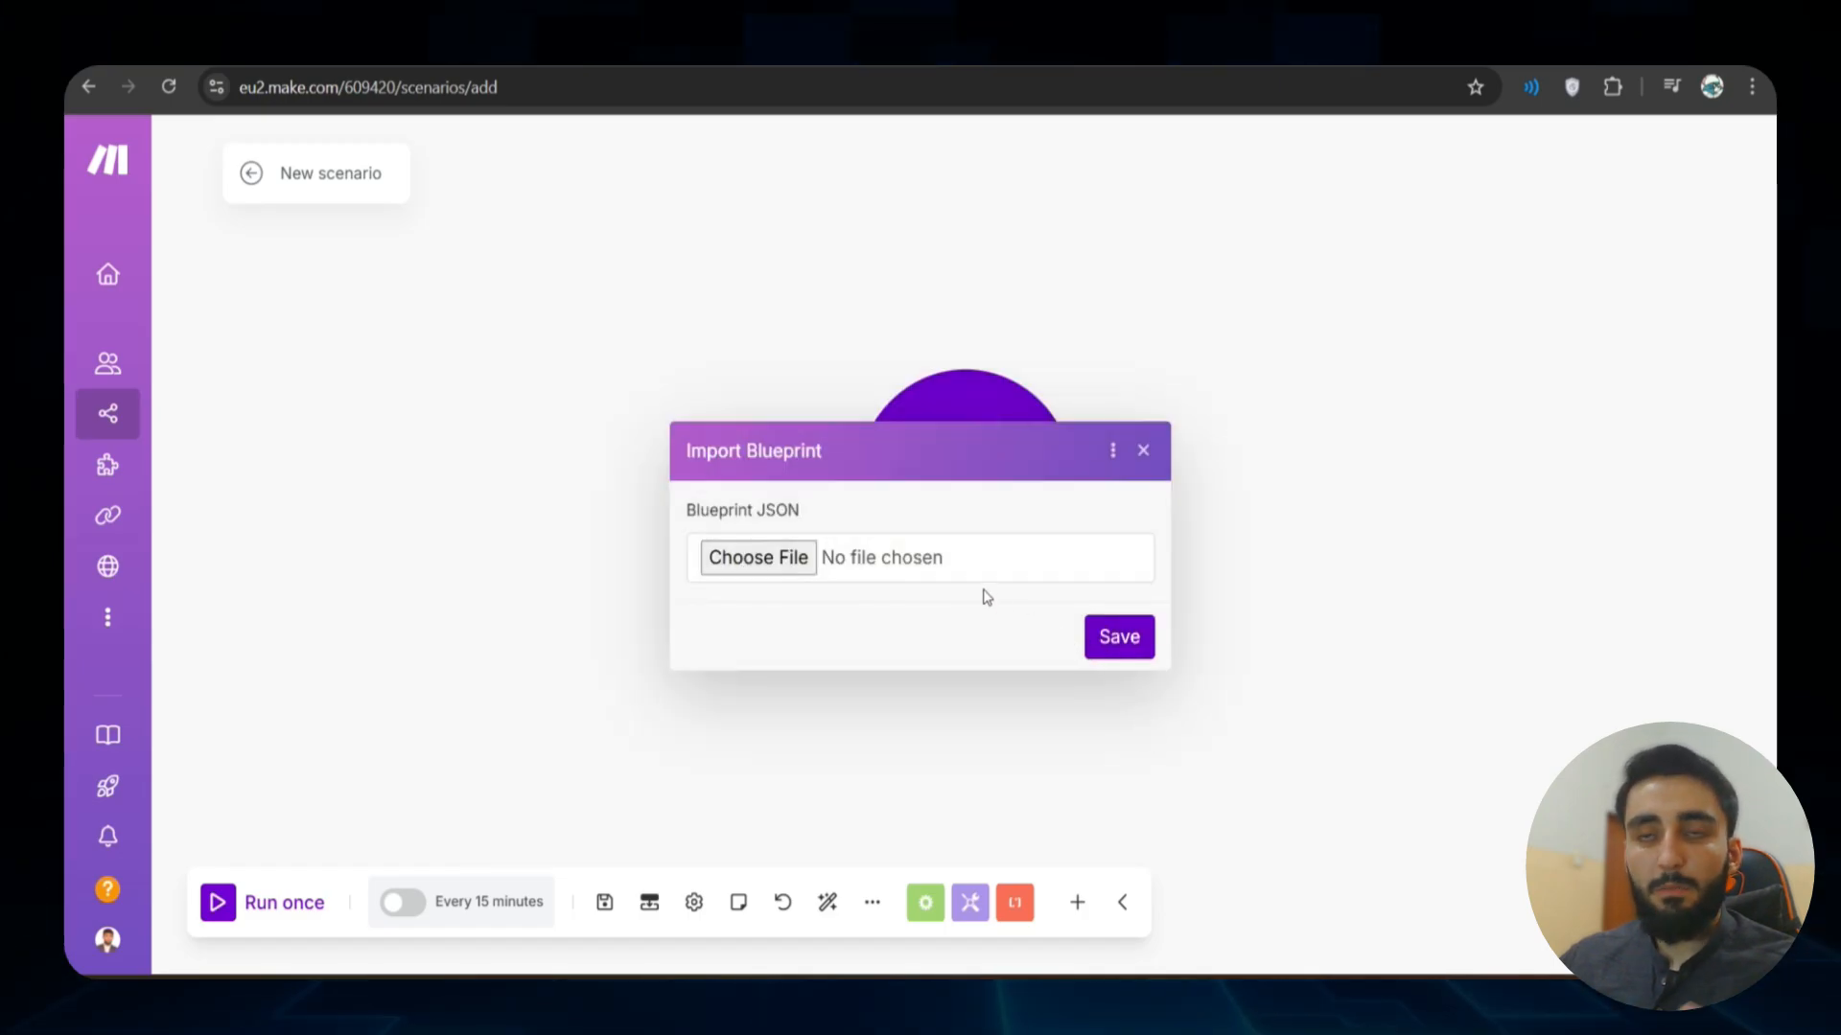
left_click(1143, 450)
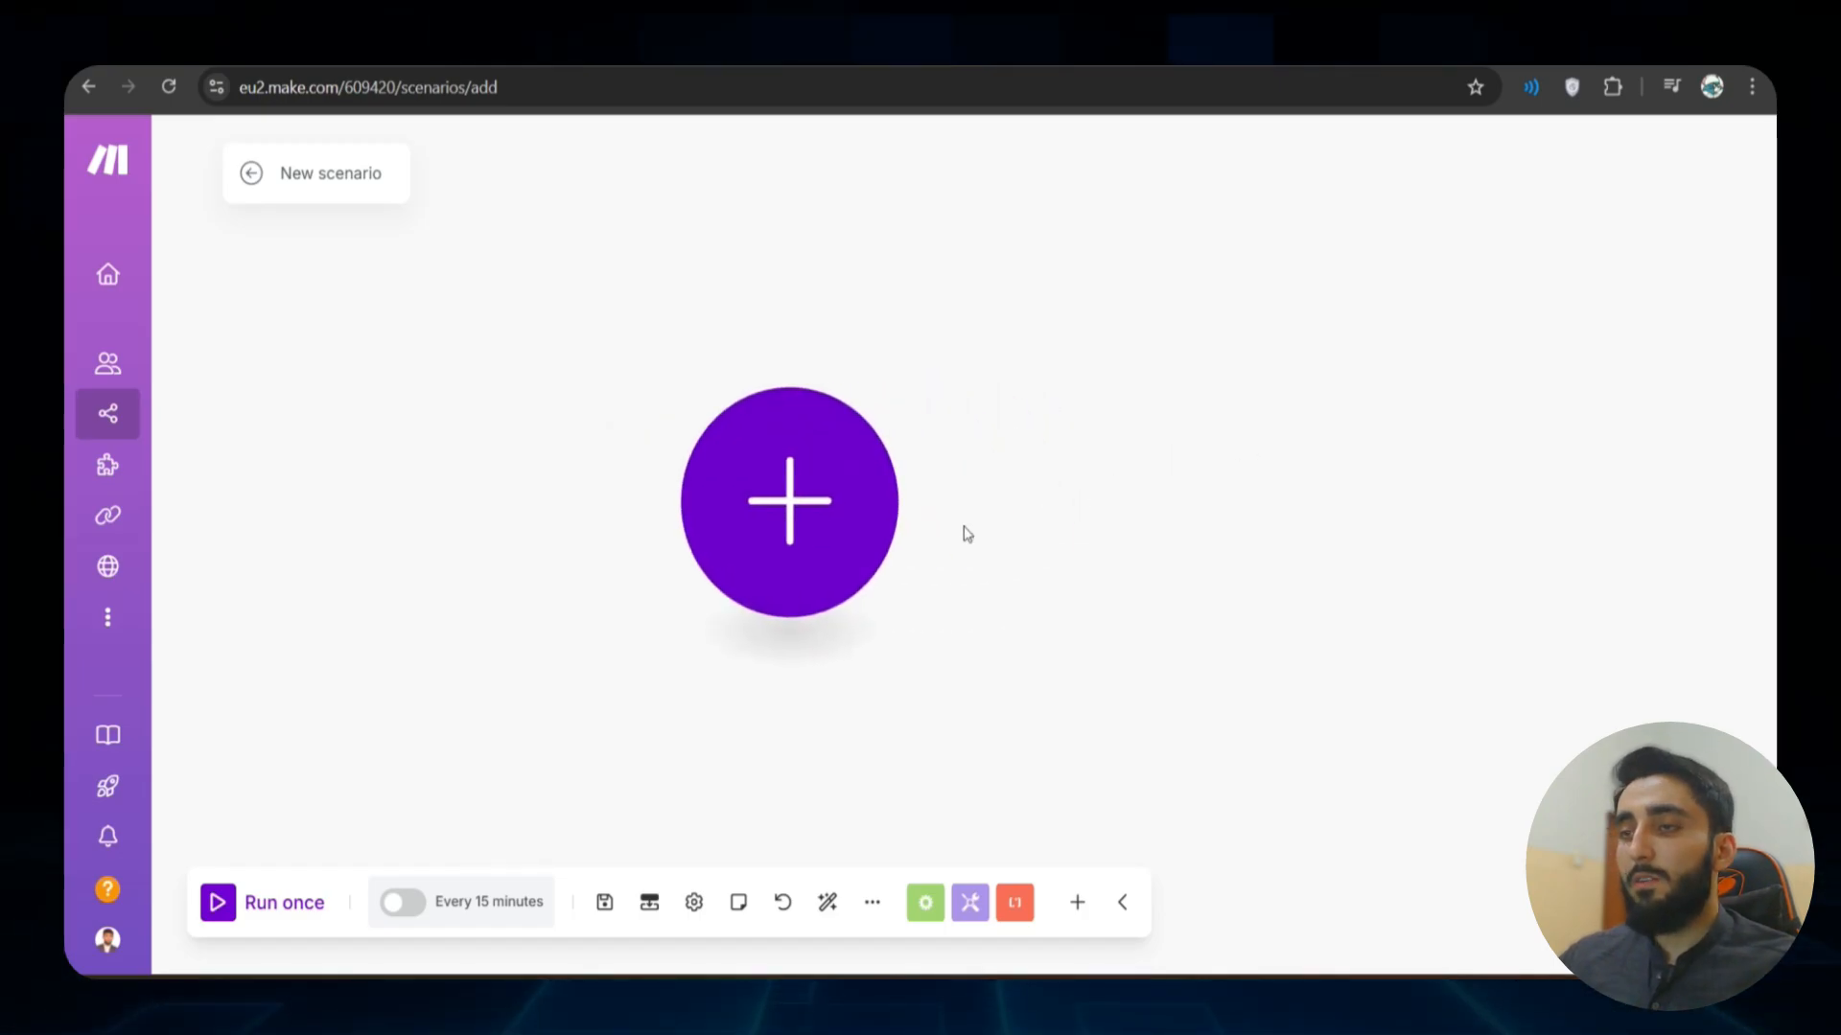